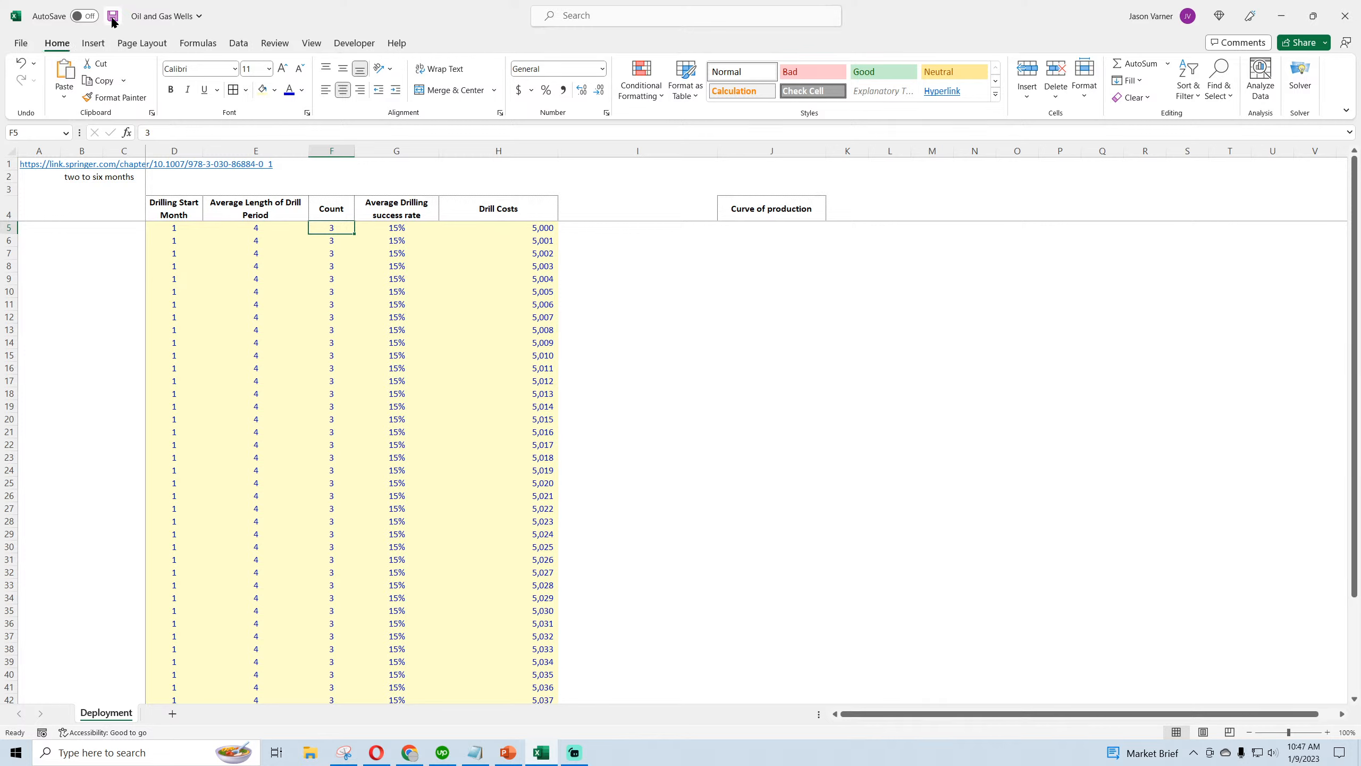
- Save the workbook
{"action": "left_click", "coordinate": [112, 16]}
{"action": "left_click", "coordinate": [755, 371]}
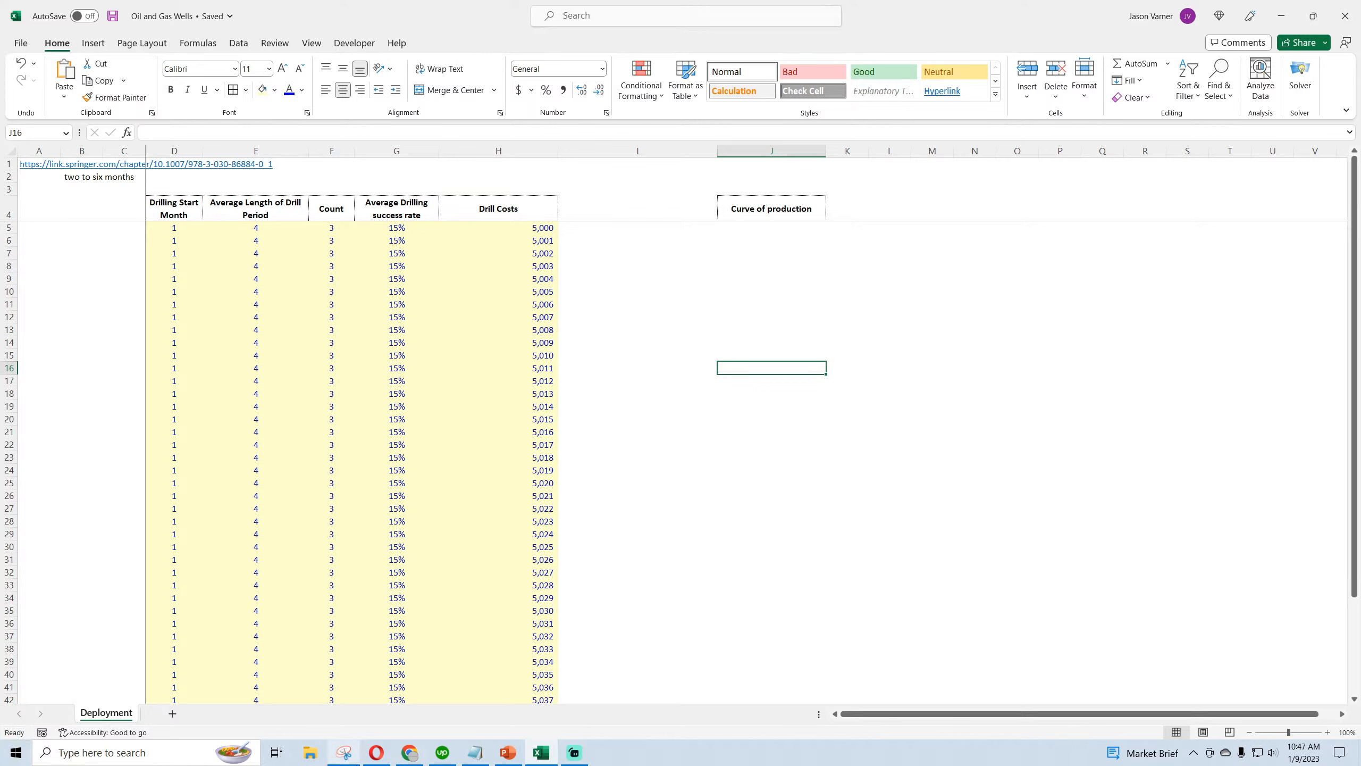
{"action": "mouse_move", "coordinate": [344, 752]}
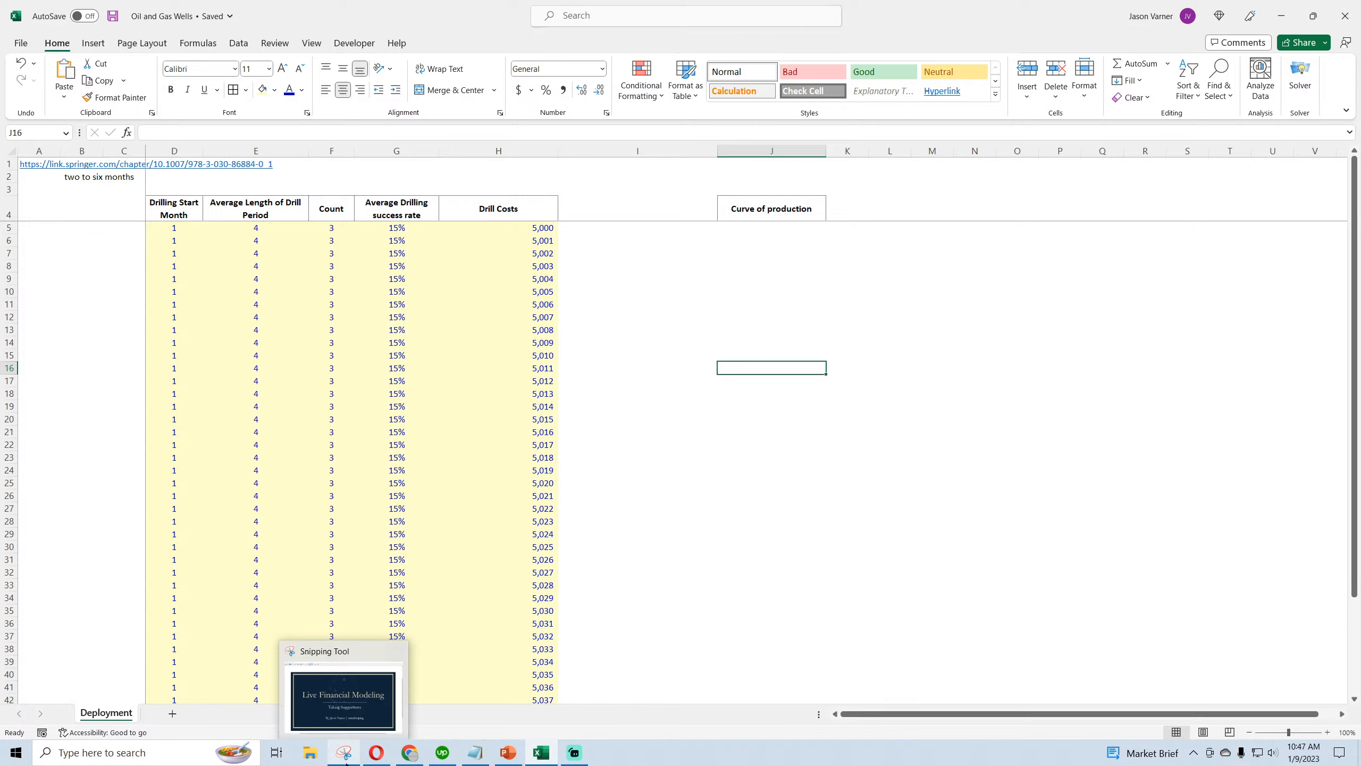
{"action": "left_click", "coordinate": [504, 393]}
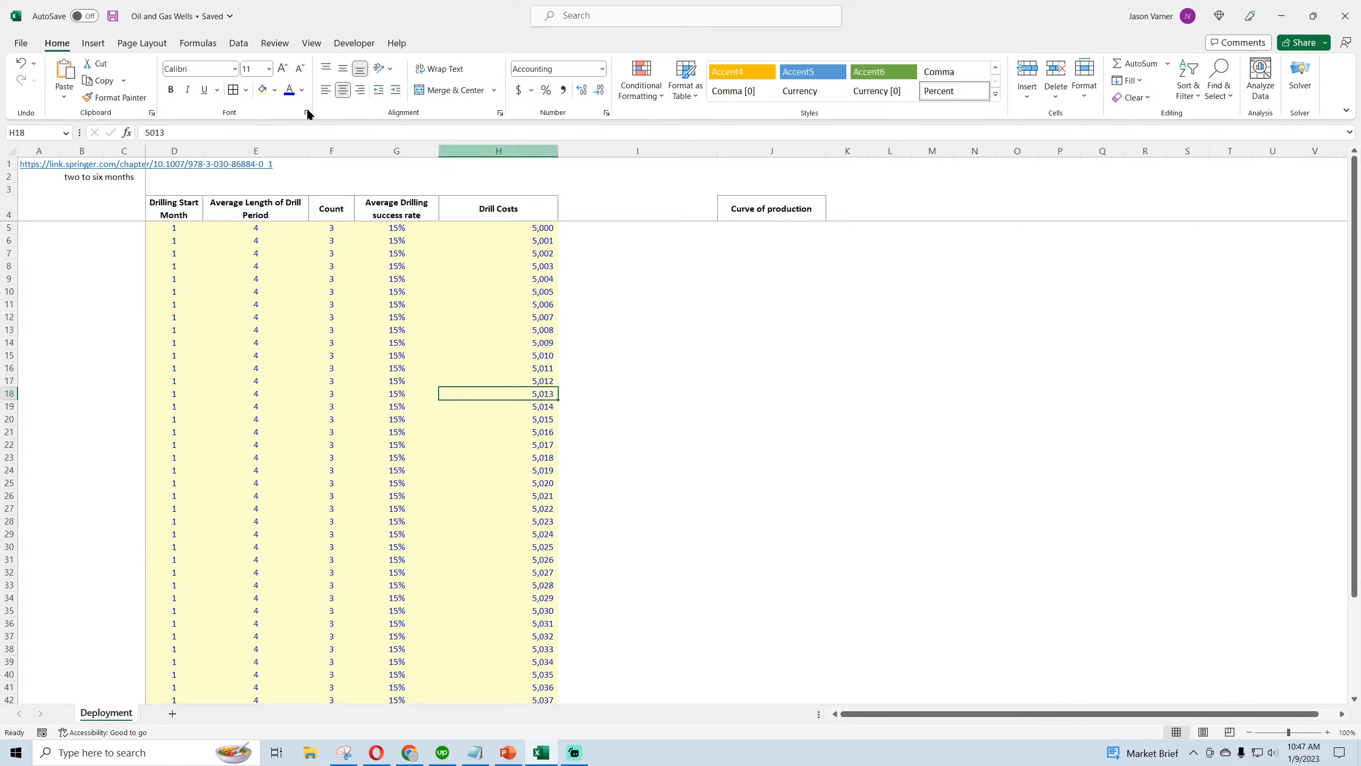
{"action": "left_click", "coordinate": [115, 16]}
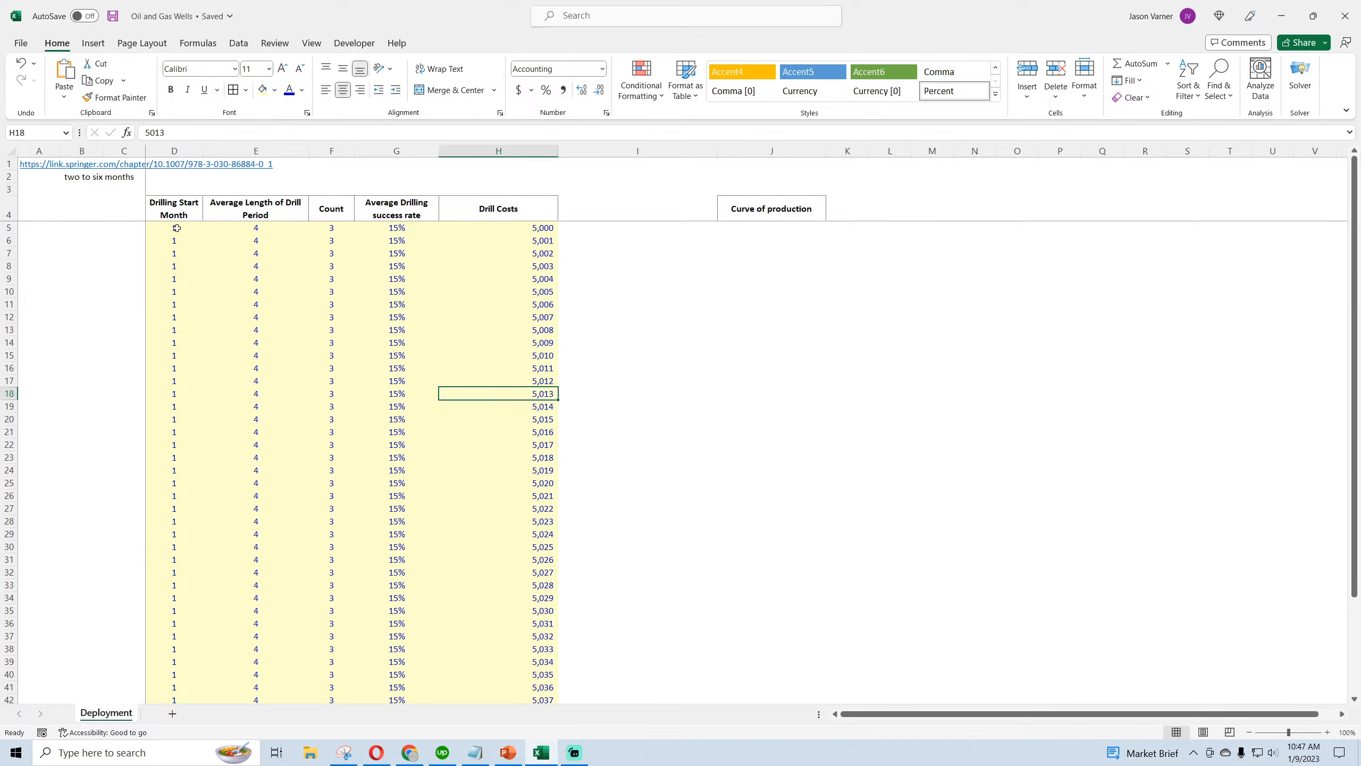
- Apply cell borders to all drilling input cells in D5:H50
{"action": "left_click", "coordinate": [176, 264]}
{"action": "left_click_drag", "start_coordinate": [182, 221], "coordinate": [522, 675]}
{"action": "left_click", "coordinate": [233, 89]}
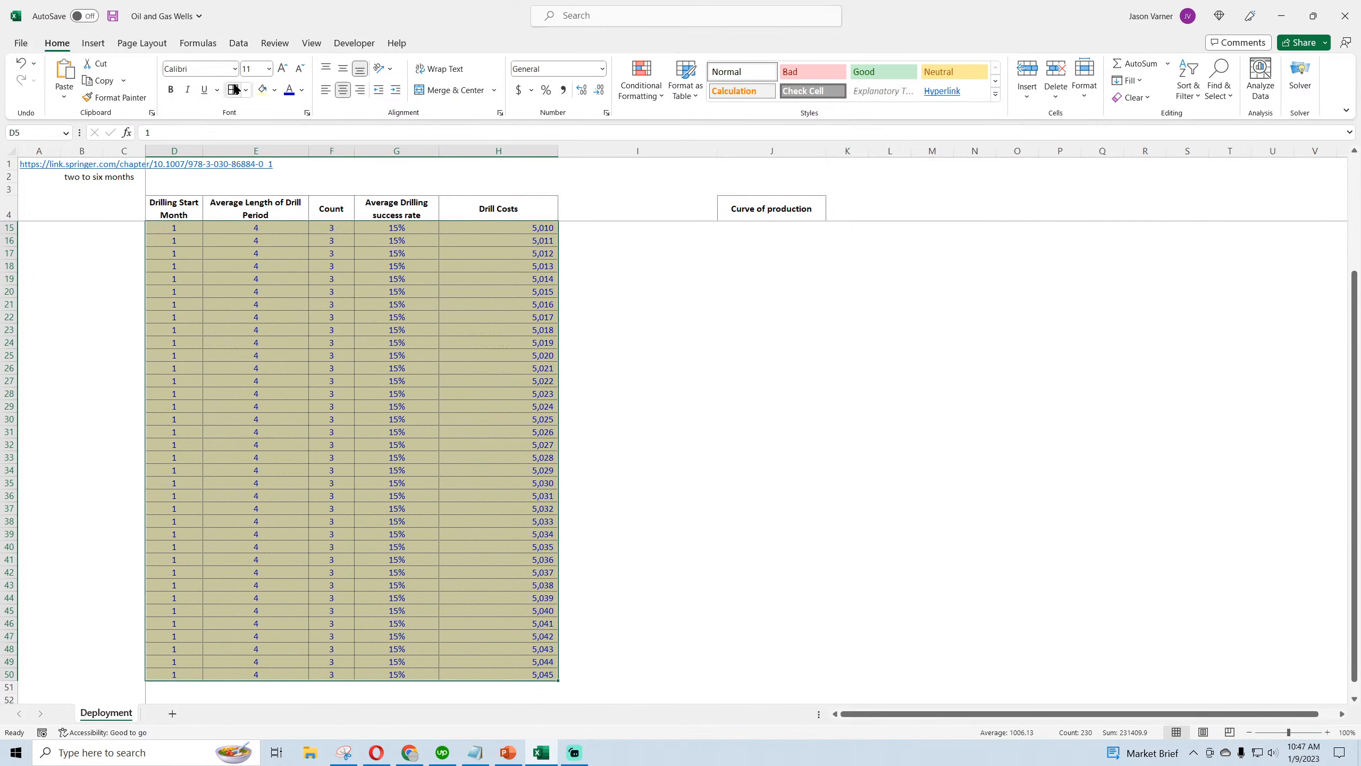
{"action": "scroll", "coordinate": [302, 347], "scroll_direction": "up", "scroll_amount": 4}
{"action": "left_click", "coordinate": [295, 346]}
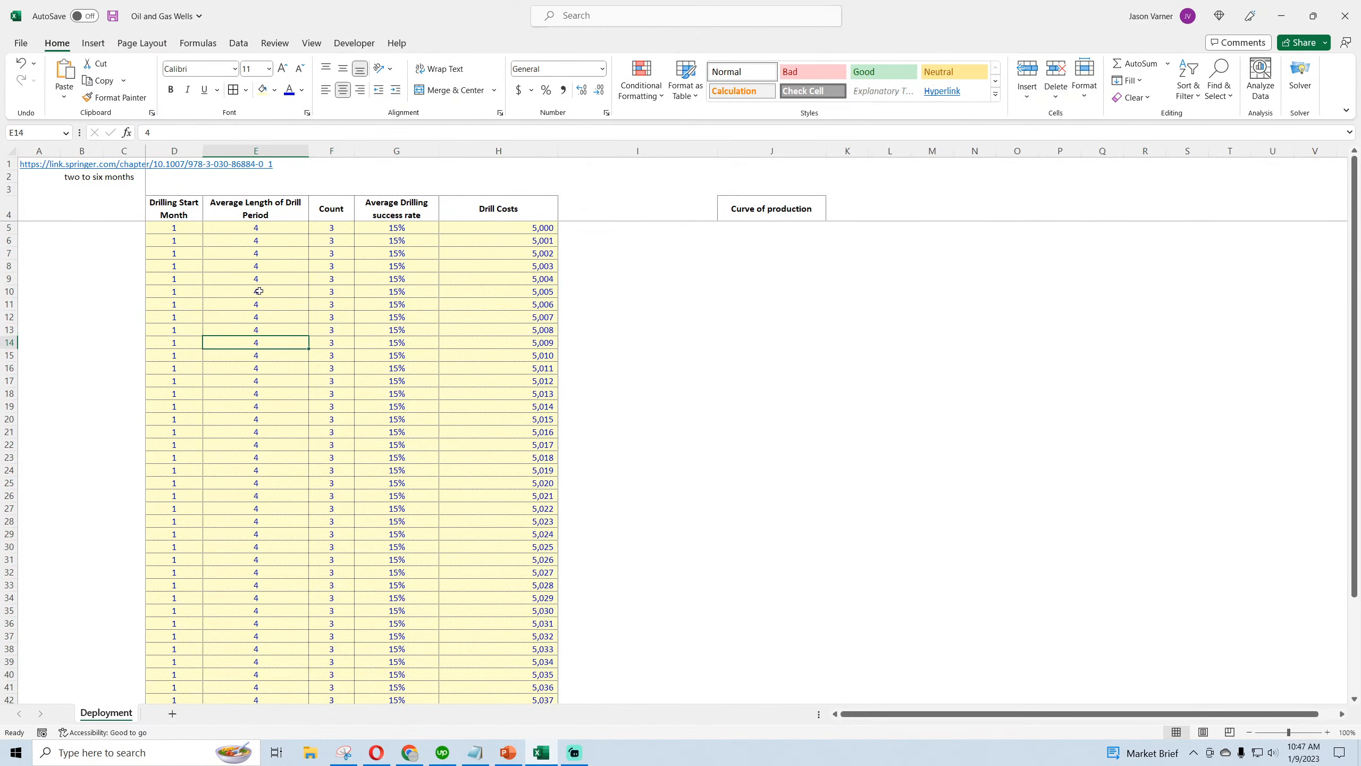
{"action": "left_click_drag", "start_coordinate": [174, 228], "coordinate": [173, 301]}
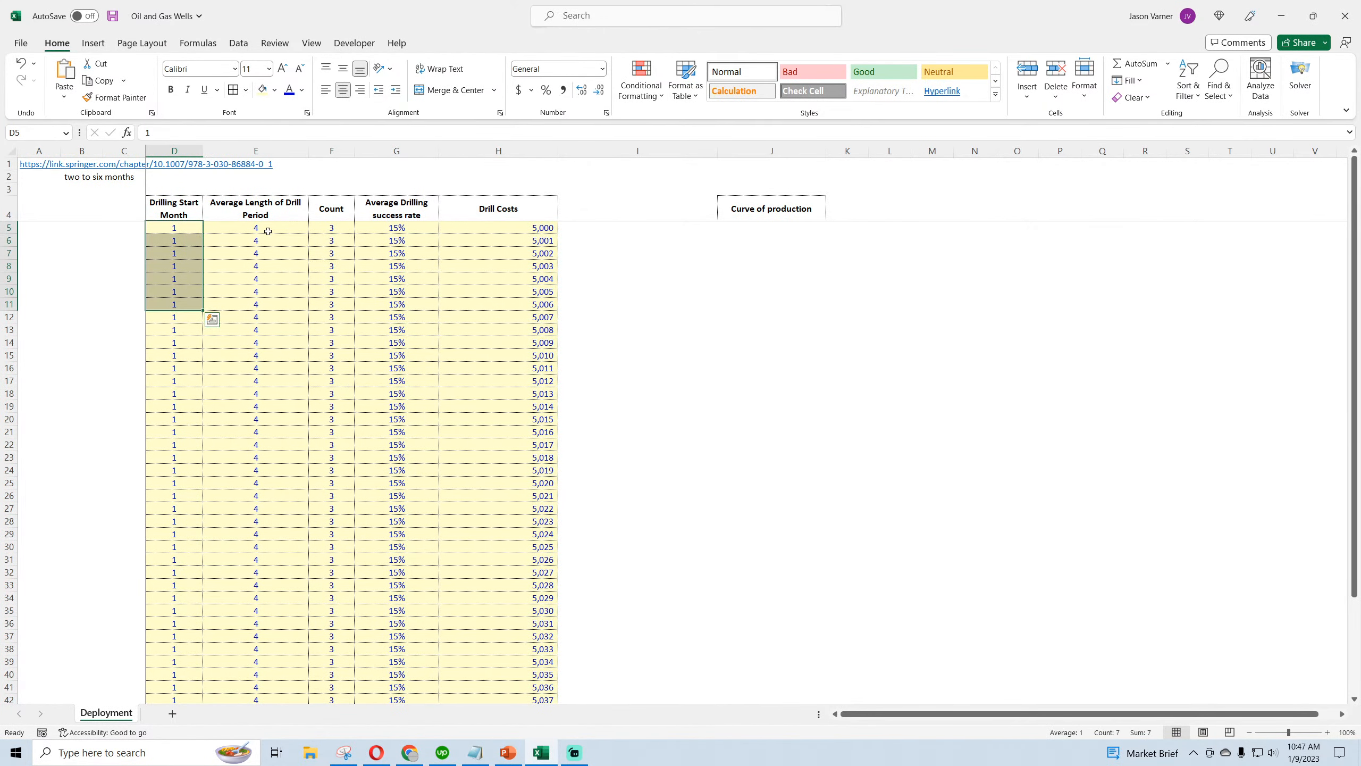
{"action": "left_click_drag", "start_coordinate": [269, 230], "coordinate": [258, 307]}
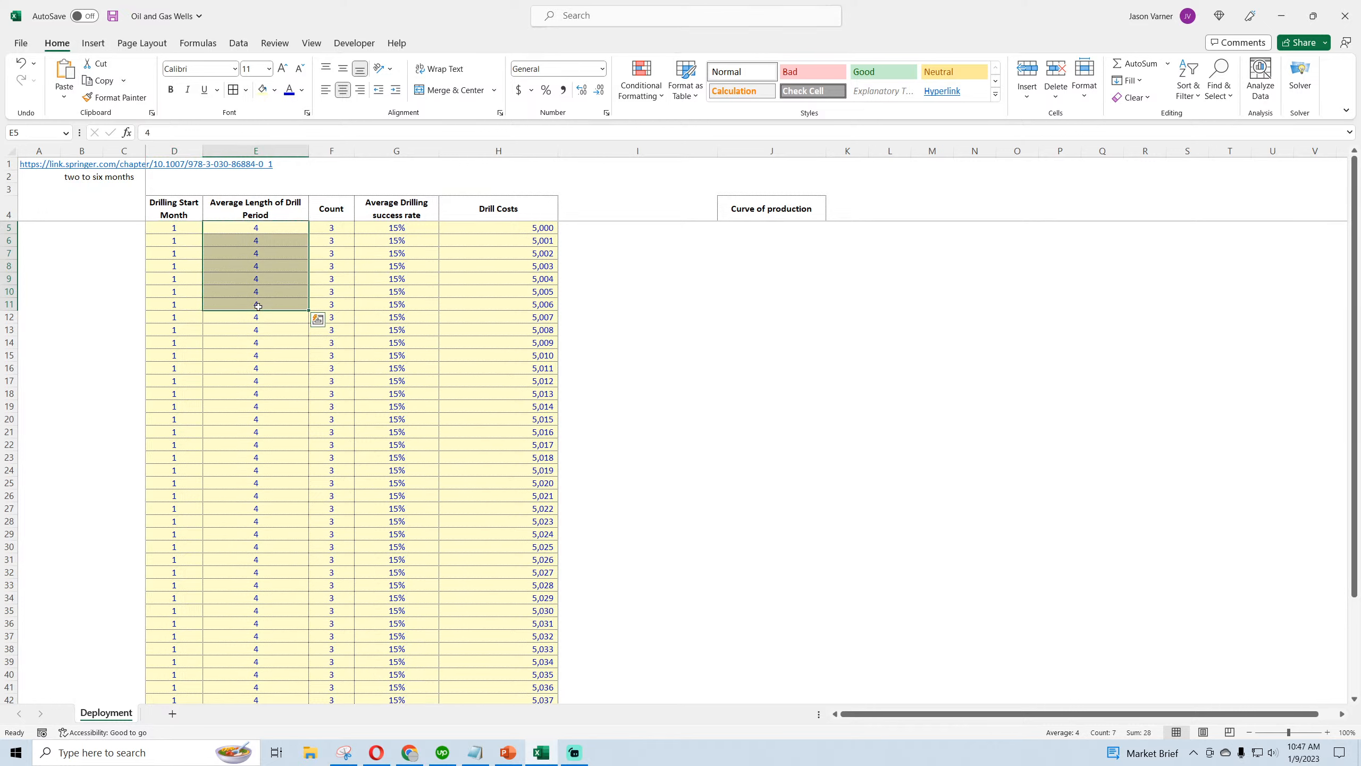
{"action": "left_click", "coordinate": [177, 230]}
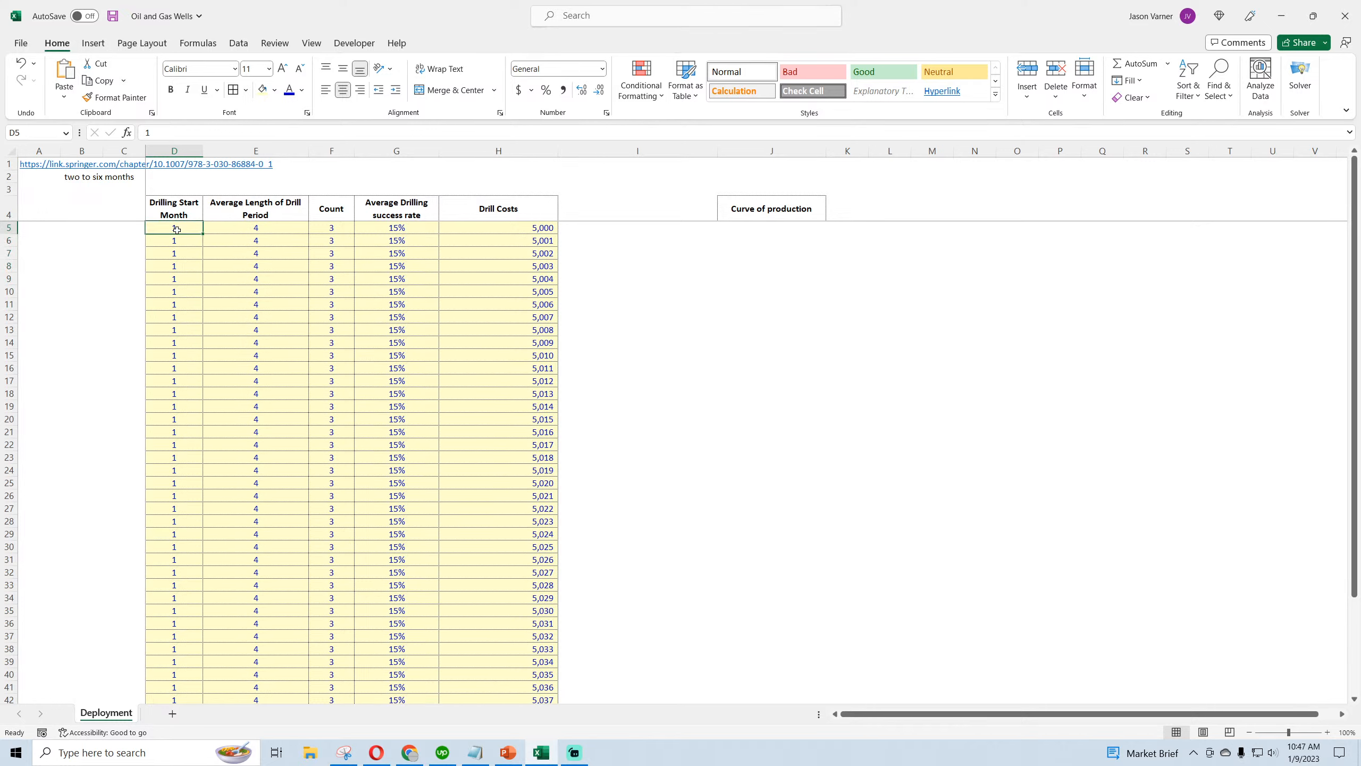
{"action": "left_click", "coordinate": [185, 241]}
{"action": "left_click", "coordinate": [186, 253]}
{"action": "left_click", "coordinate": [183, 290]}
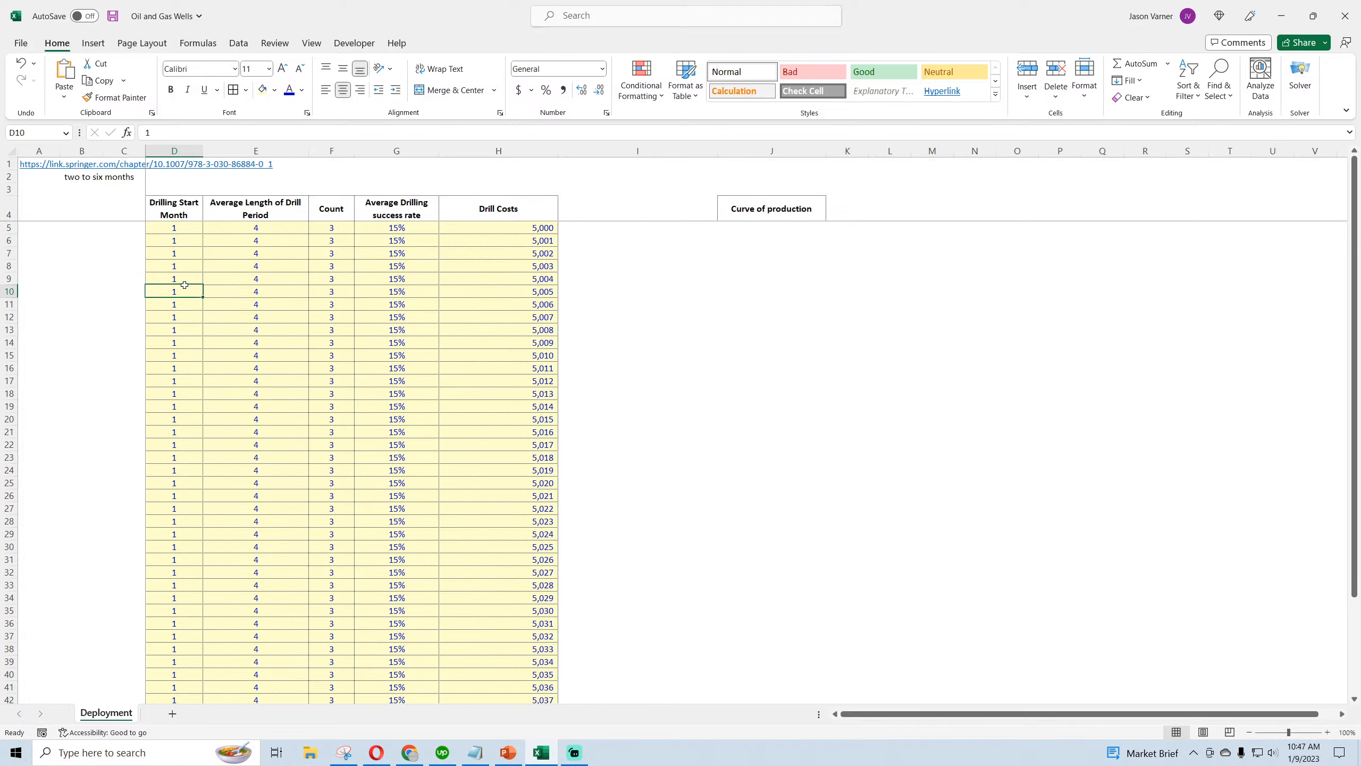
{"action": "left_click", "coordinate": [177, 344]}
{"action": "left_click", "coordinate": [170, 420]}
{"action": "left_click", "coordinate": [167, 474]}
- In row 6, set the drilling start month to 4 and the count to 1
{"action": "left_click", "coordinate": [175, 228]}
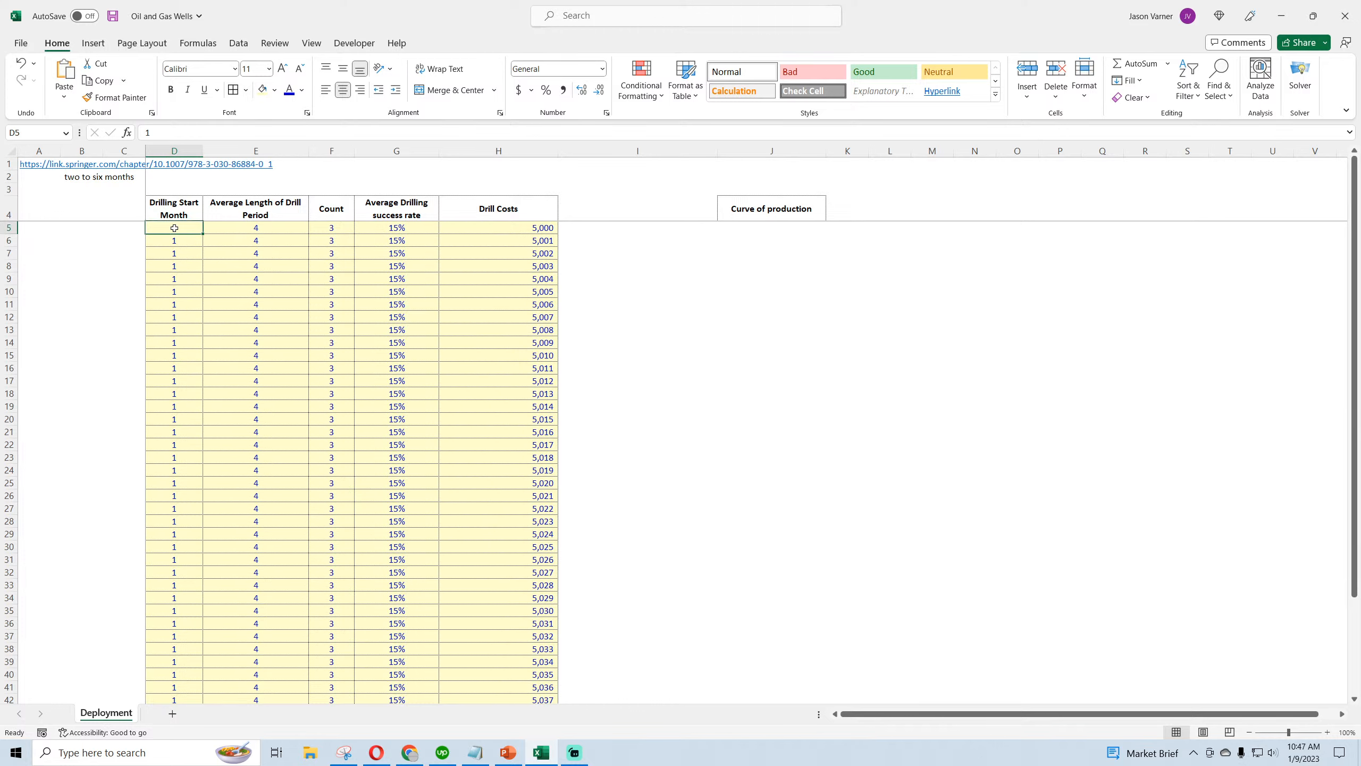
{"action": "left_click", "coordinate": [182, 248]}
{"action": "type", "text": "4"}
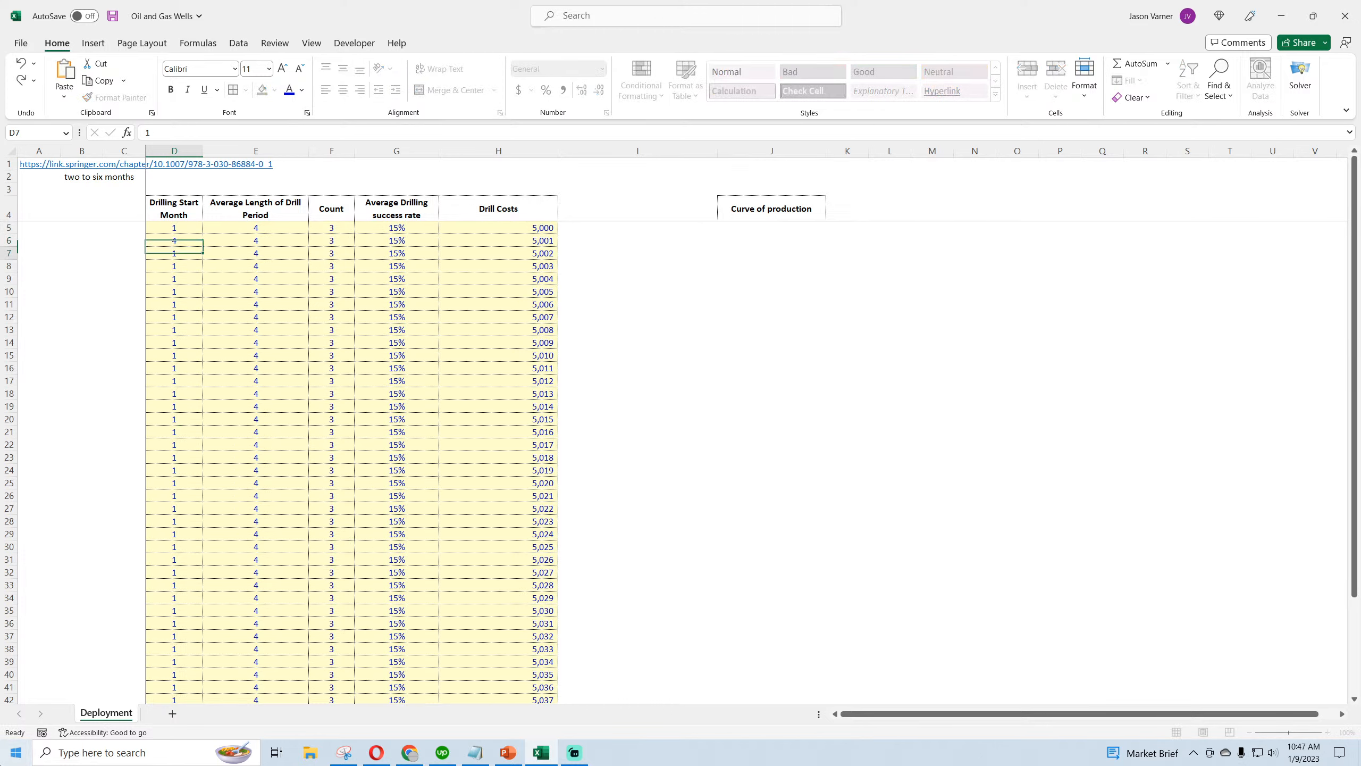
{"action": "key", "text": "Return"}
{"action": "key", "text": "Up"}
{"action": "key", "text": "Right"}
{"action": "key", "text": "Right"}
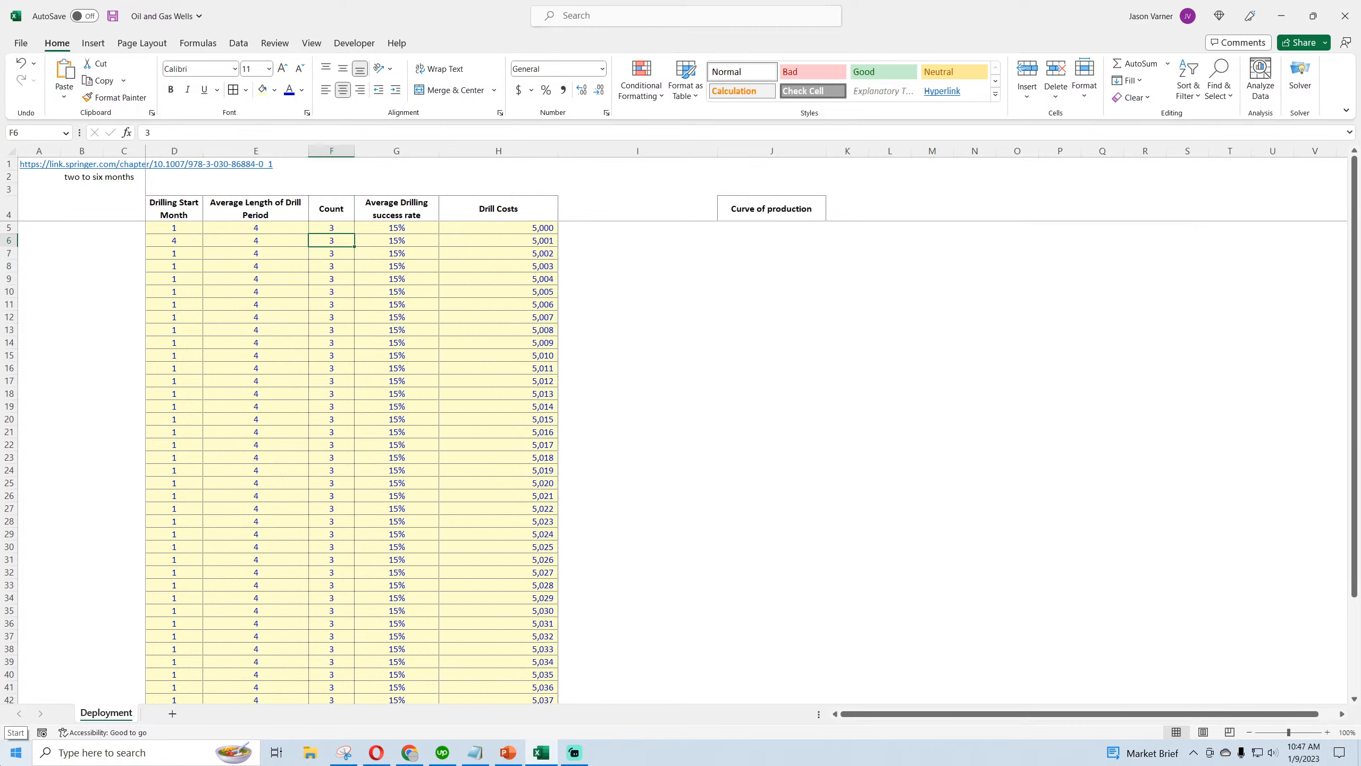
{"action": "type", "text": "1"}
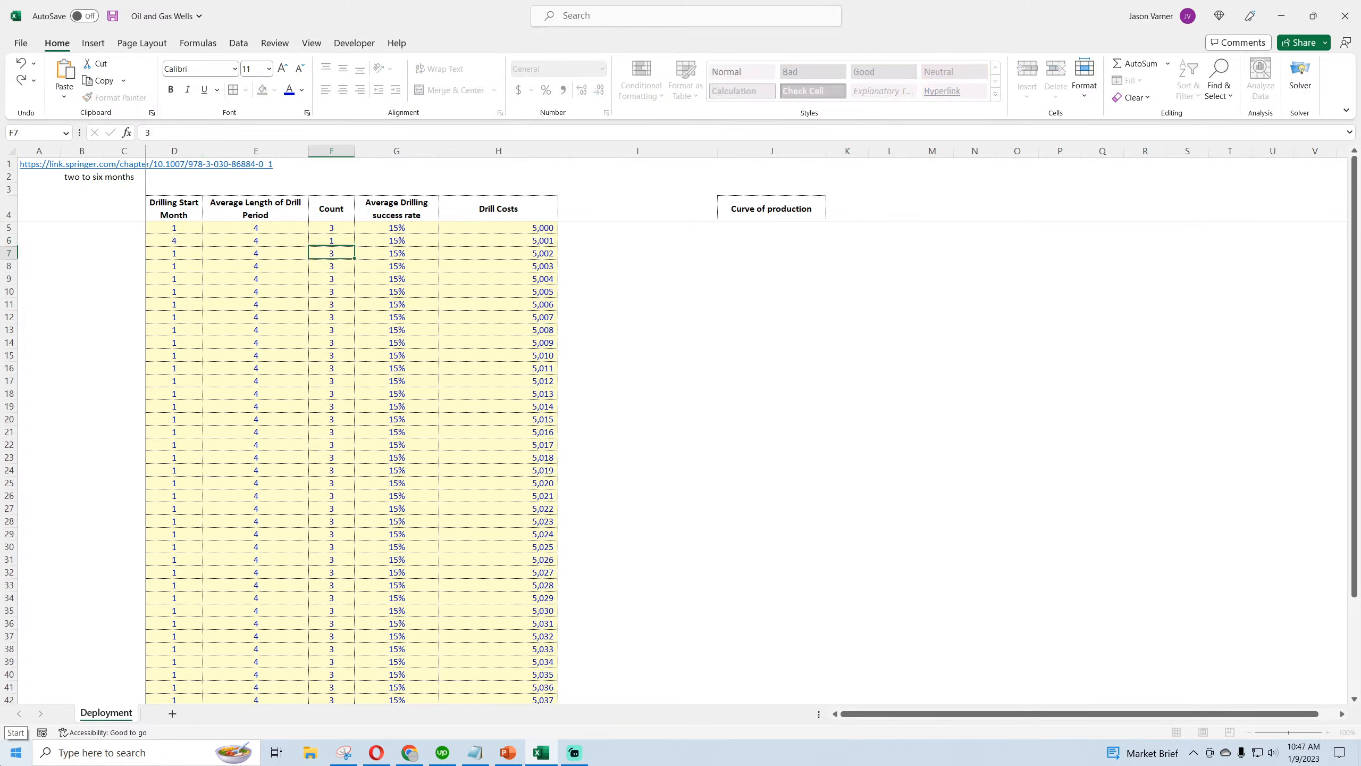
{"action": "key", "text": "Return"}
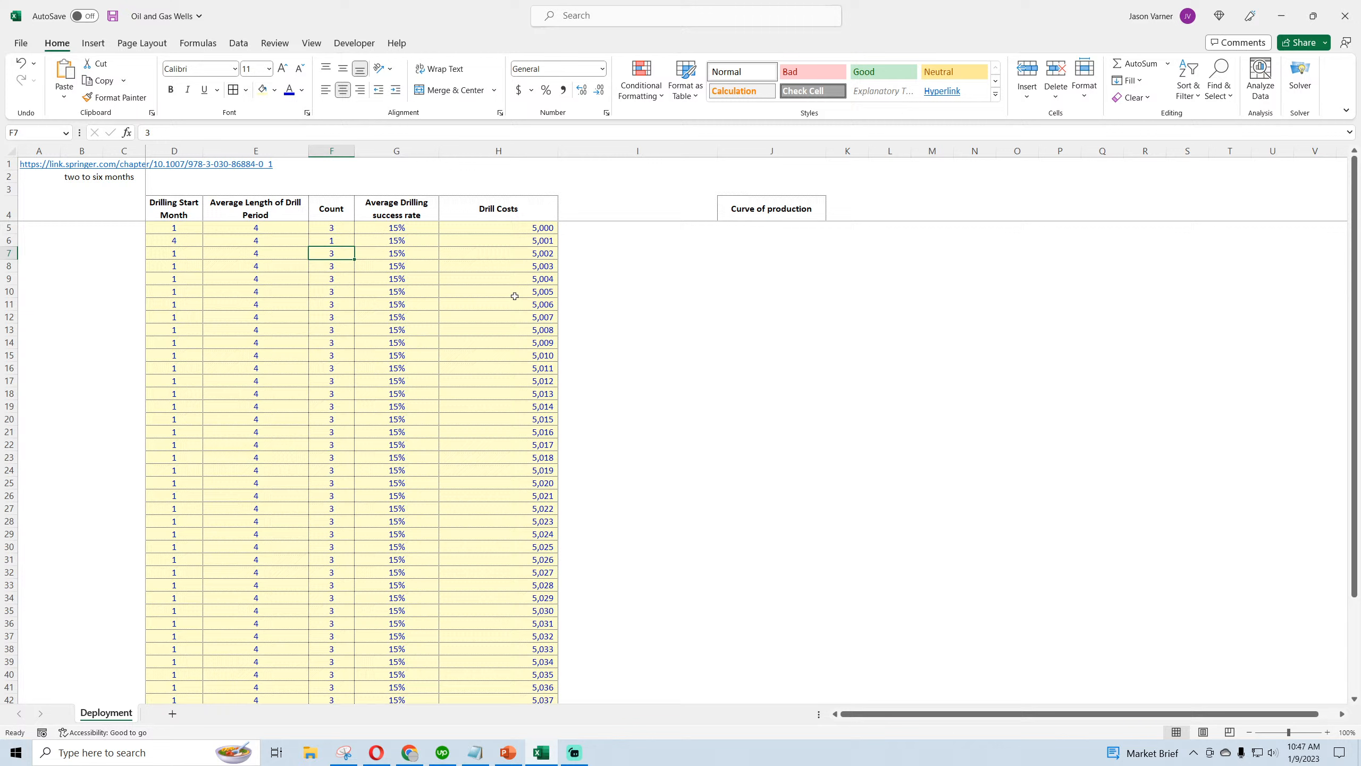
{"action": "left_click", "coordinate": [389, 242]}
{"action": "key", "text": "Down"}
{"action": "key", "text": "Down"}
{"action": "key", "text": "Down"}
{"action": "key", "text": "Down"}
{"action": "key", "text": "Down"}
{"action": "key", "text": "Down"}
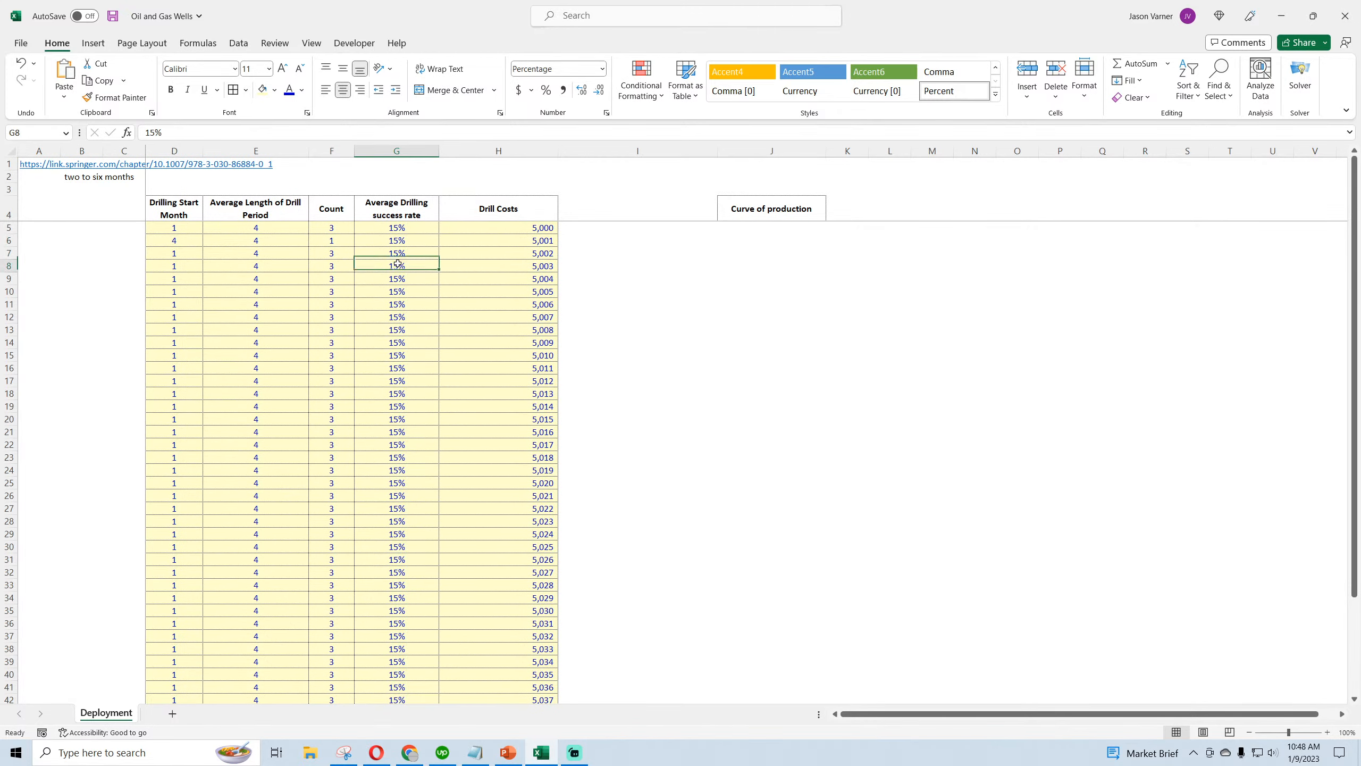
{"action": "left_click_drag", "start_coordinate": [170, 243], "coordinate": [407, 240]}
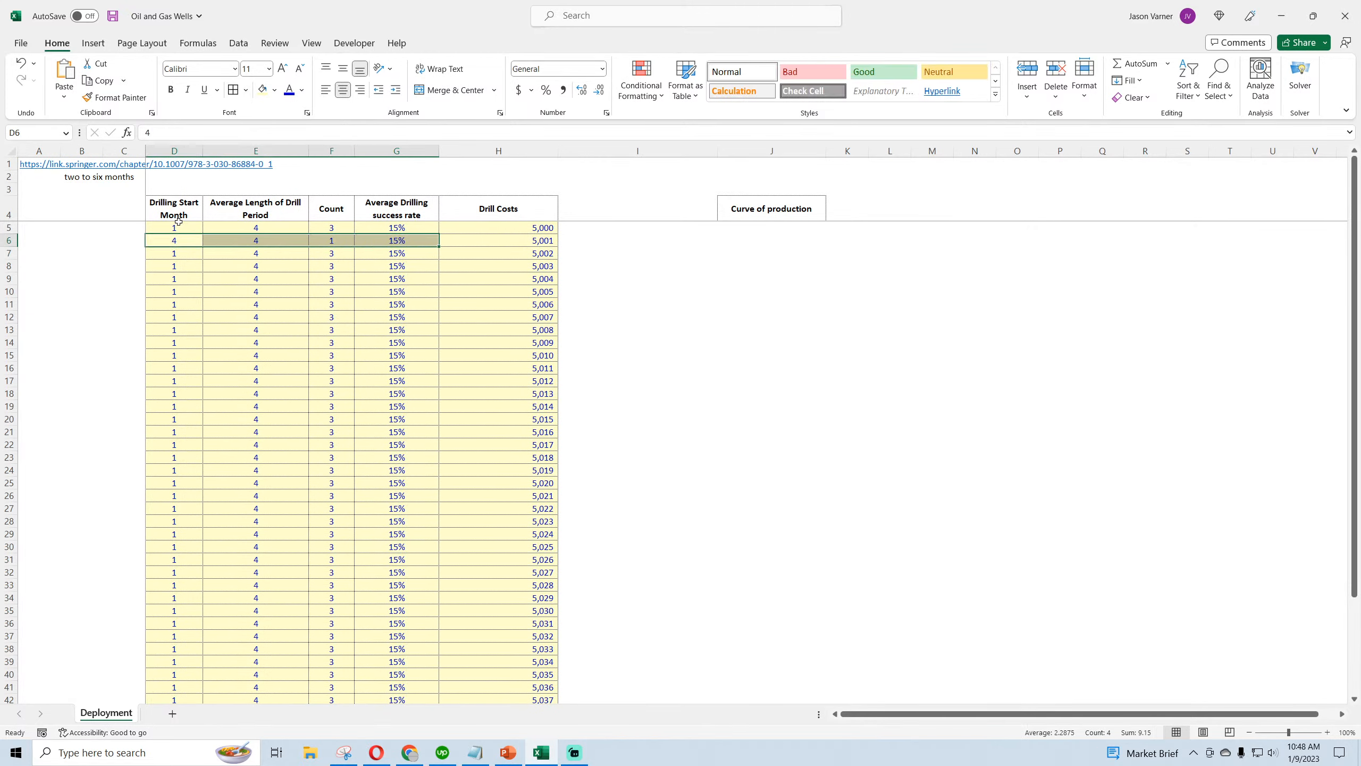
- Fill the 5,000 drill cost from H5 down the column as a constant value
{"action": "left_click", "coordinate": [504, 229]}
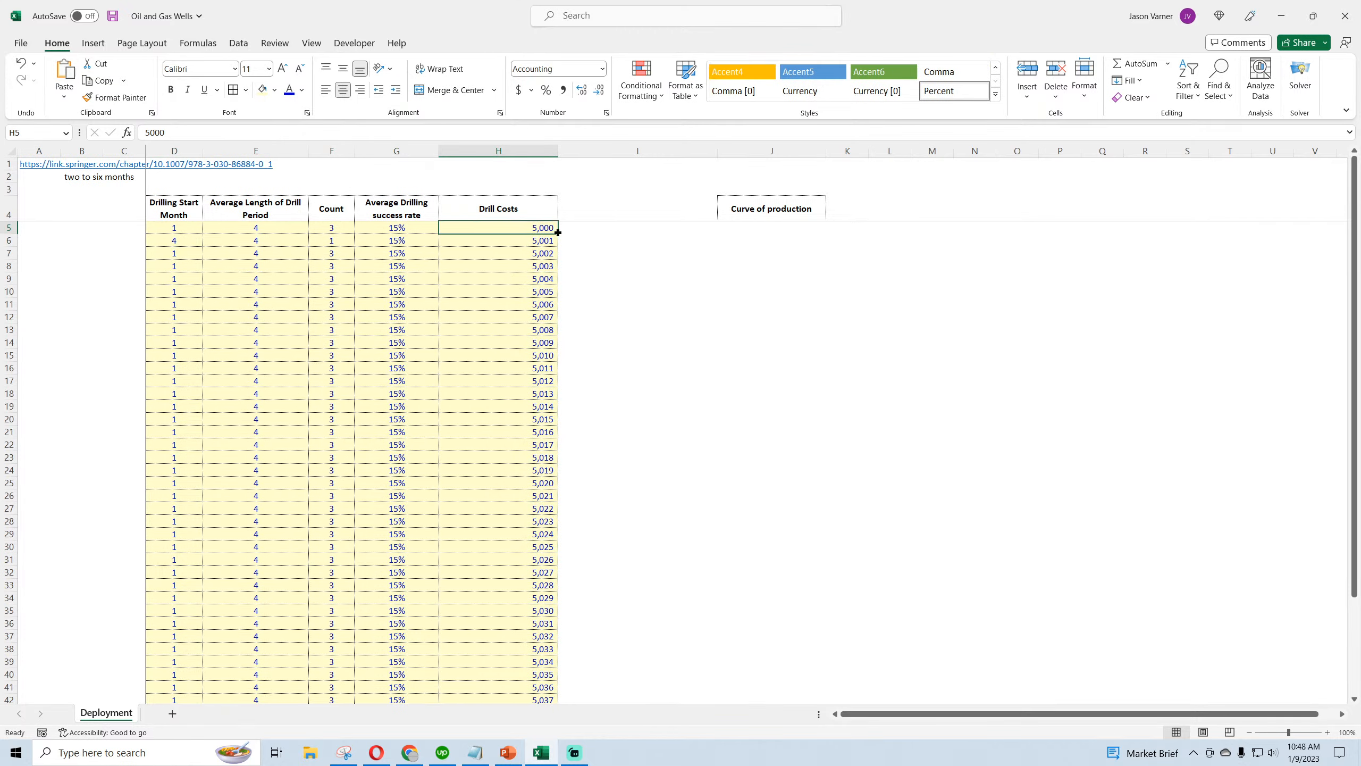
{"action": "double_click", "coordinate": [557, 232]}
{"action": "left_click", "coordinate": [555, 230]}
{"action": "left_click", "coordinate": [513, 282]}
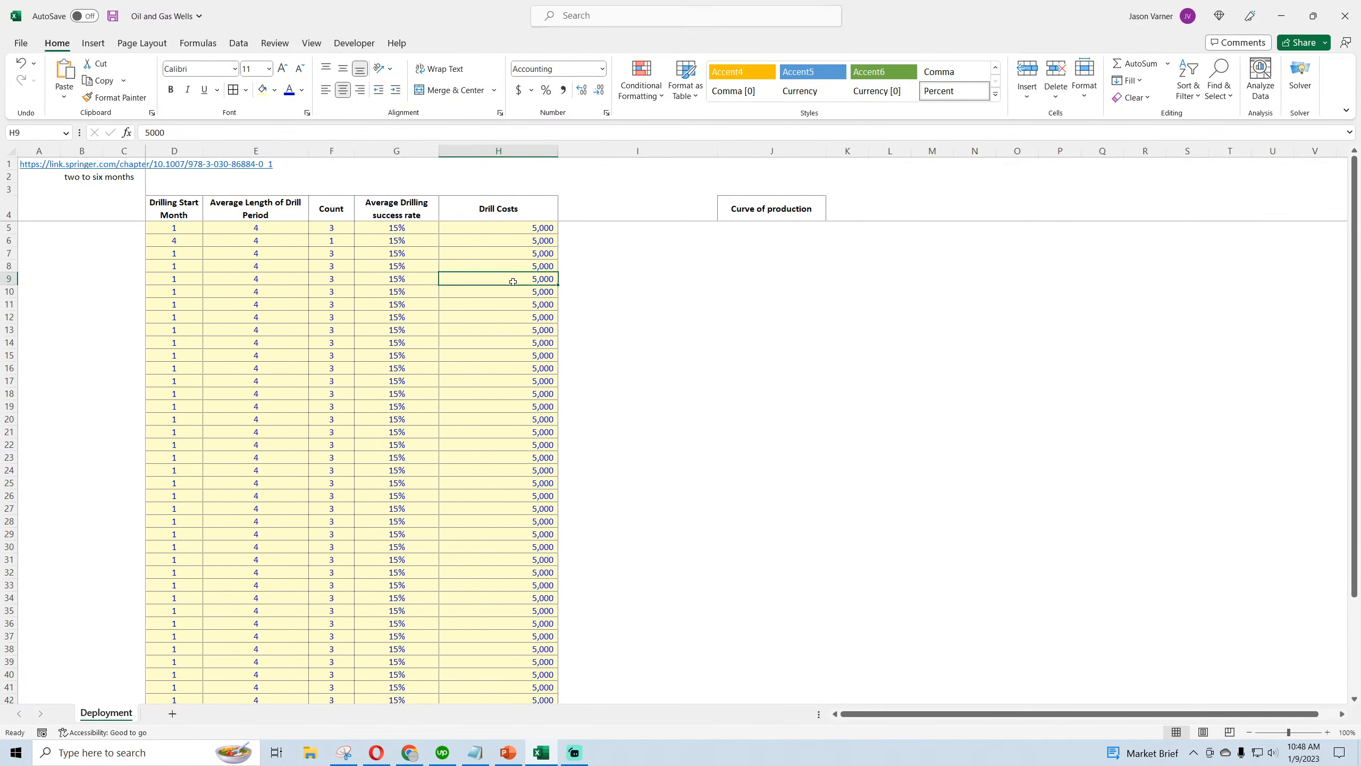
{"action": "left_click", "coordinate": [521, 228]}
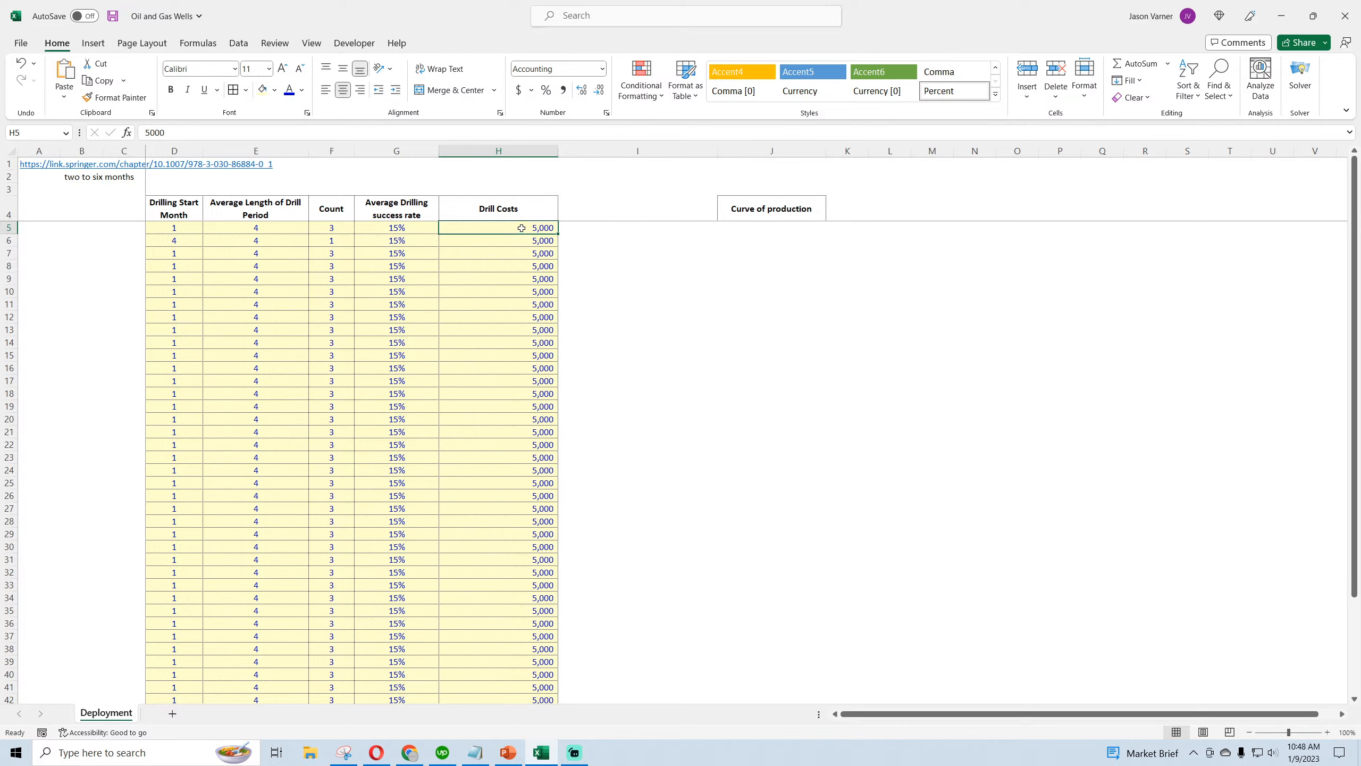
{"action": "left_click", "coordinate": [264, 224]}
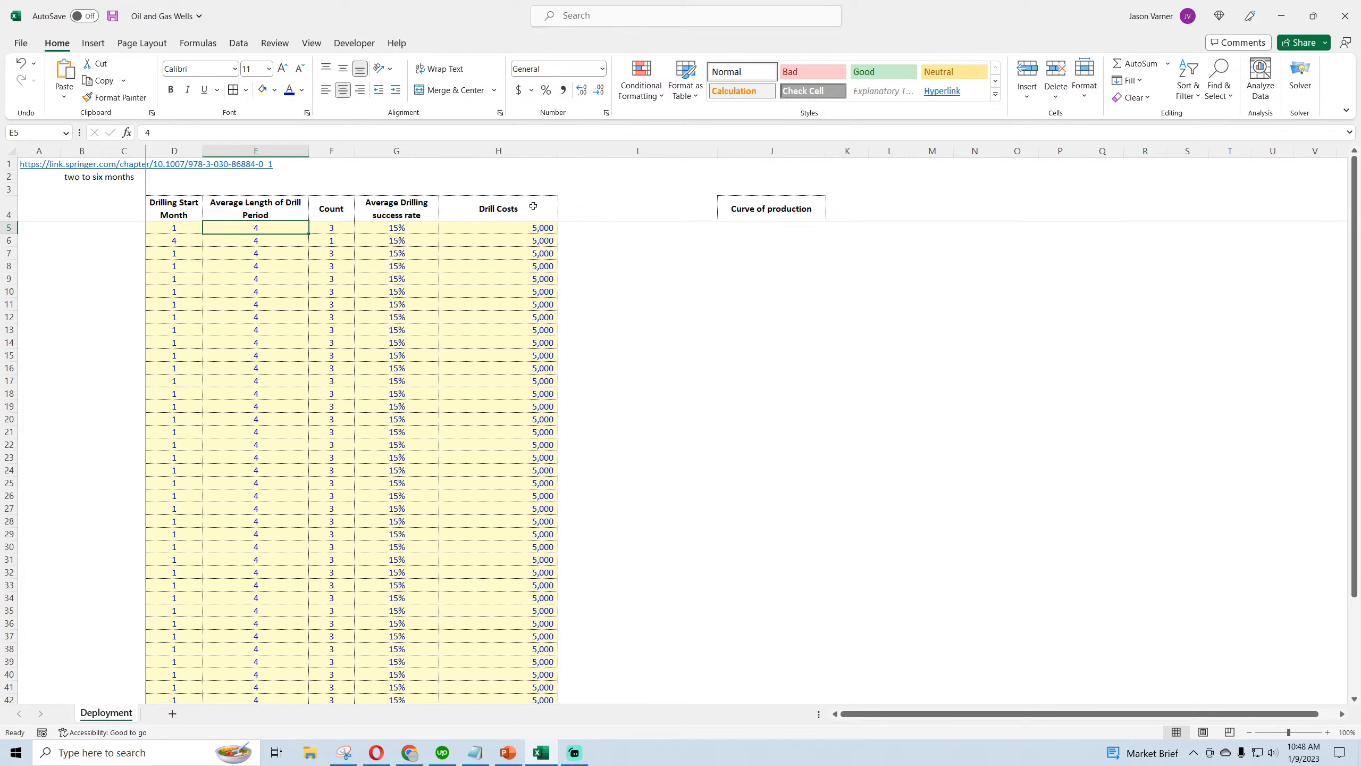
- Copy the Drill Costs header from H4 into I4 and narrow column I slightly
{"action": "left_click", "coordinate": [555, 218]}
{"action": "left_click_drag", "start_coordinate": [558, 220], "coordinate": [713, 208]}
{"action": "left_click", "coordinate": [631, 208]}
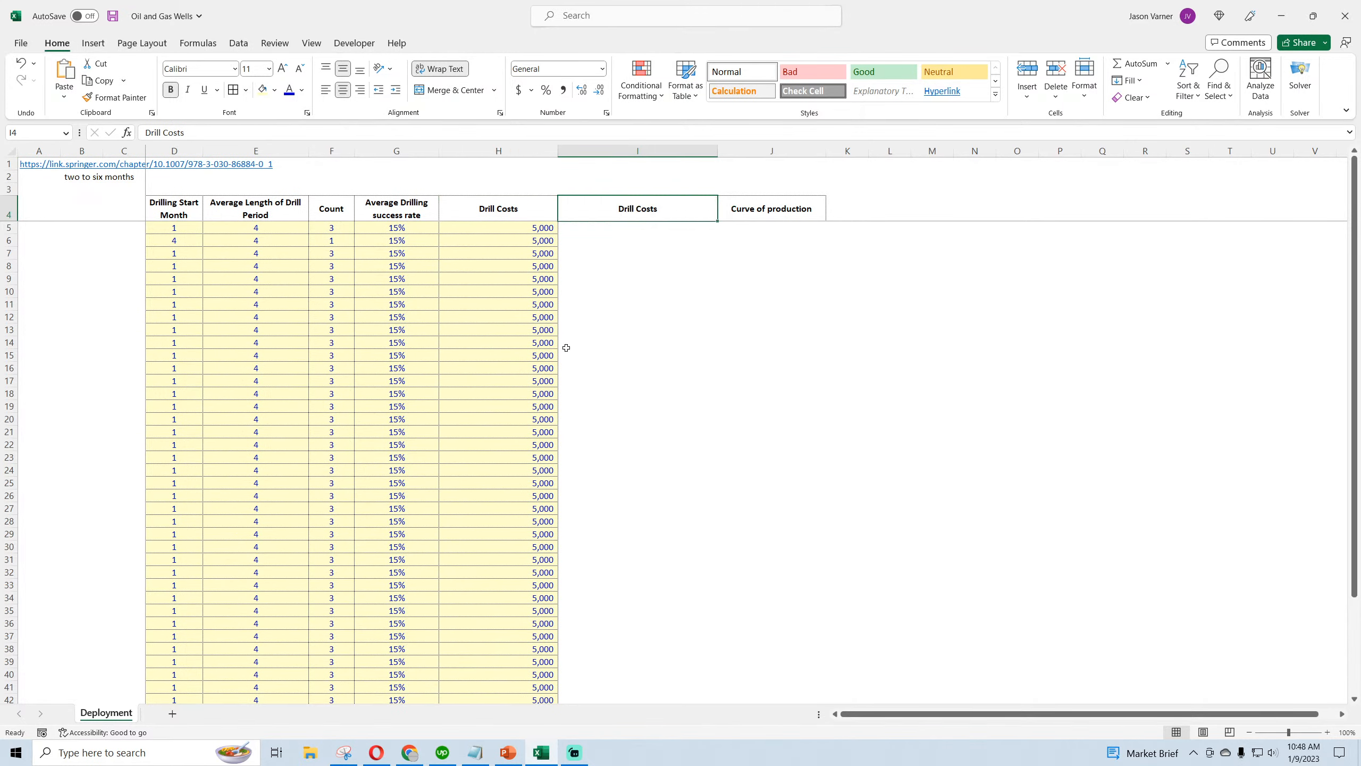
{"action": "left_click_drag", "start_coordinate": [718, 151], "coordinate": [683, 151]}
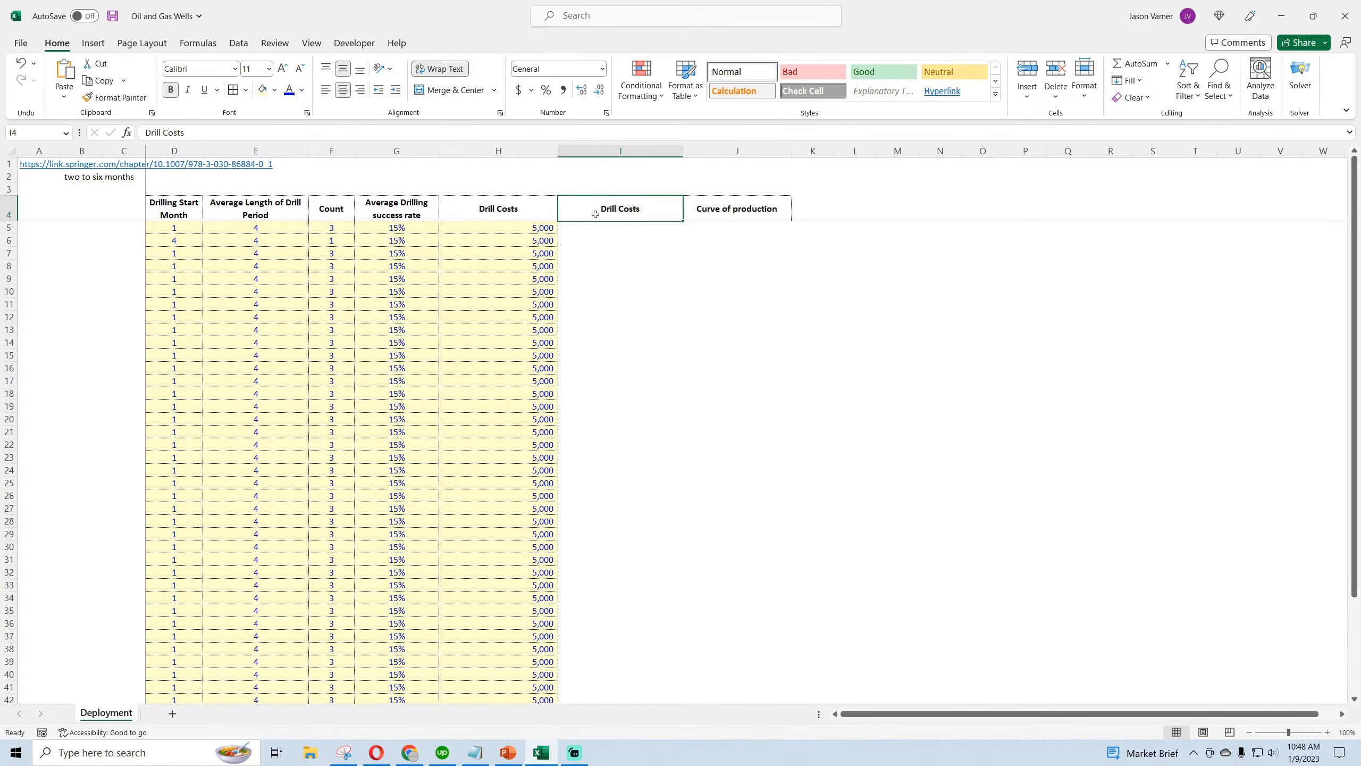
- Clear the Curve of production header and its borders from column J
{"action": "left_click", "coordinate": [764, 181]}
{"action": "left_click_drag", "start_coordinate": [791, 183], "coordinate": [783, 268]}
{"action": "left_click", "coordinate": [812, 329]}
{"action": "left_click", "coordinate": [607, 214]}
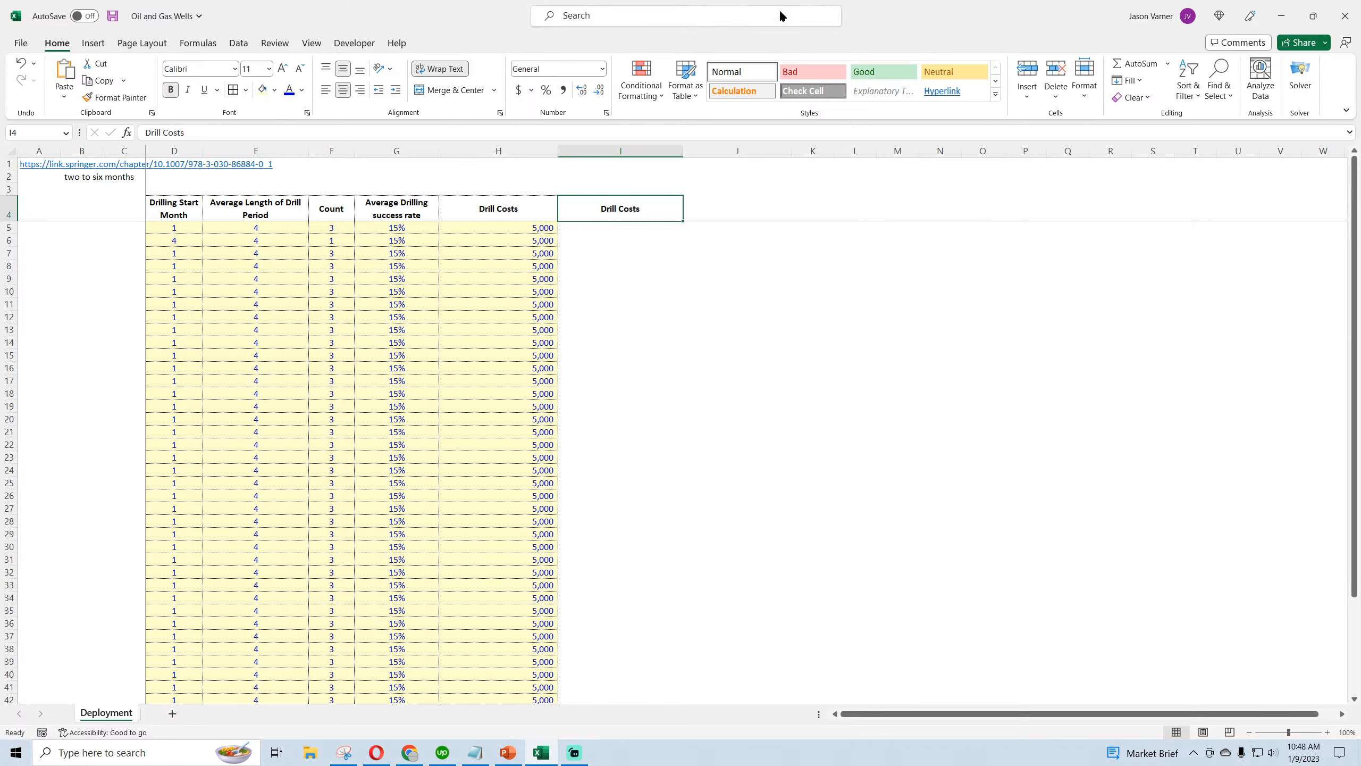
{"action": "left_click", "coordinate": [515, 208]}
{"action": "left_click", "coordinate": [629, 207]}
{"action": "left_click", "coordinate": [534, 215]}
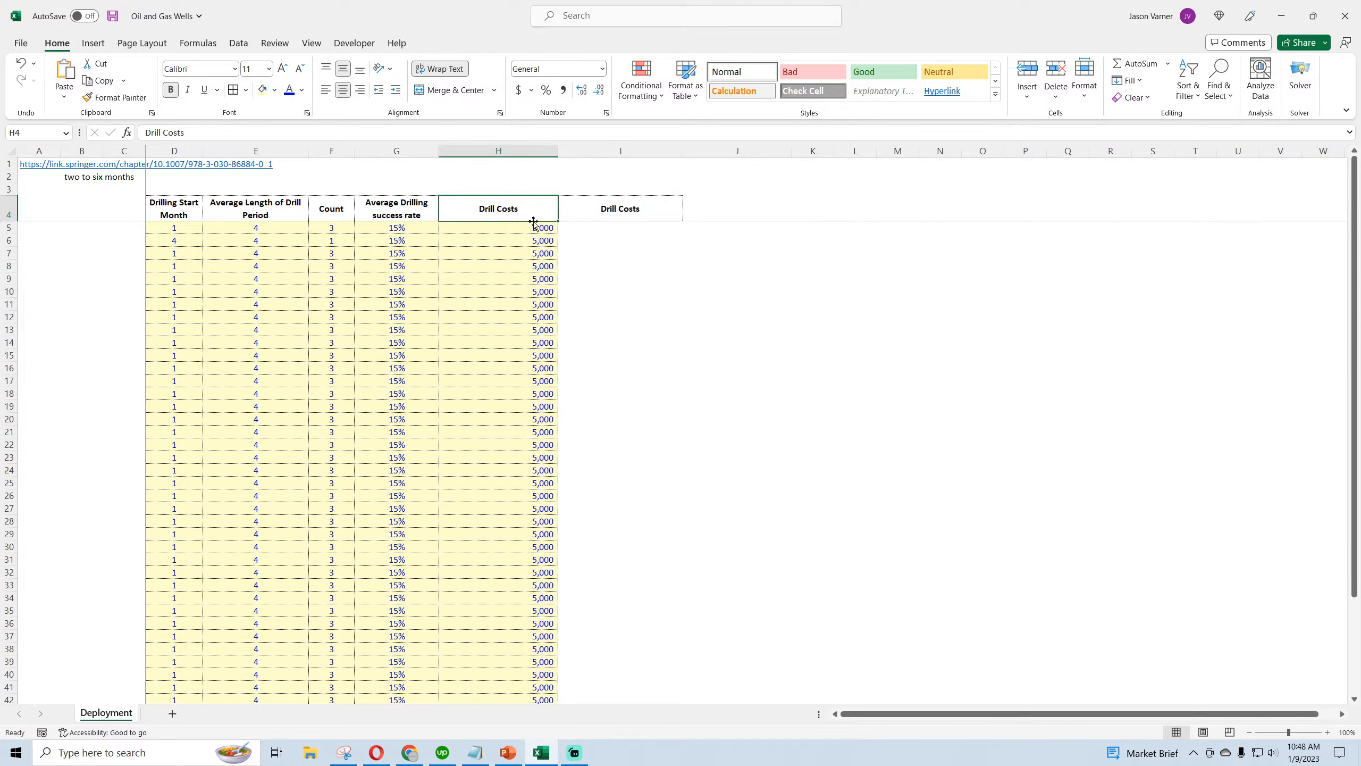
{"action": "left_click", "coordinate": [532, 231]}
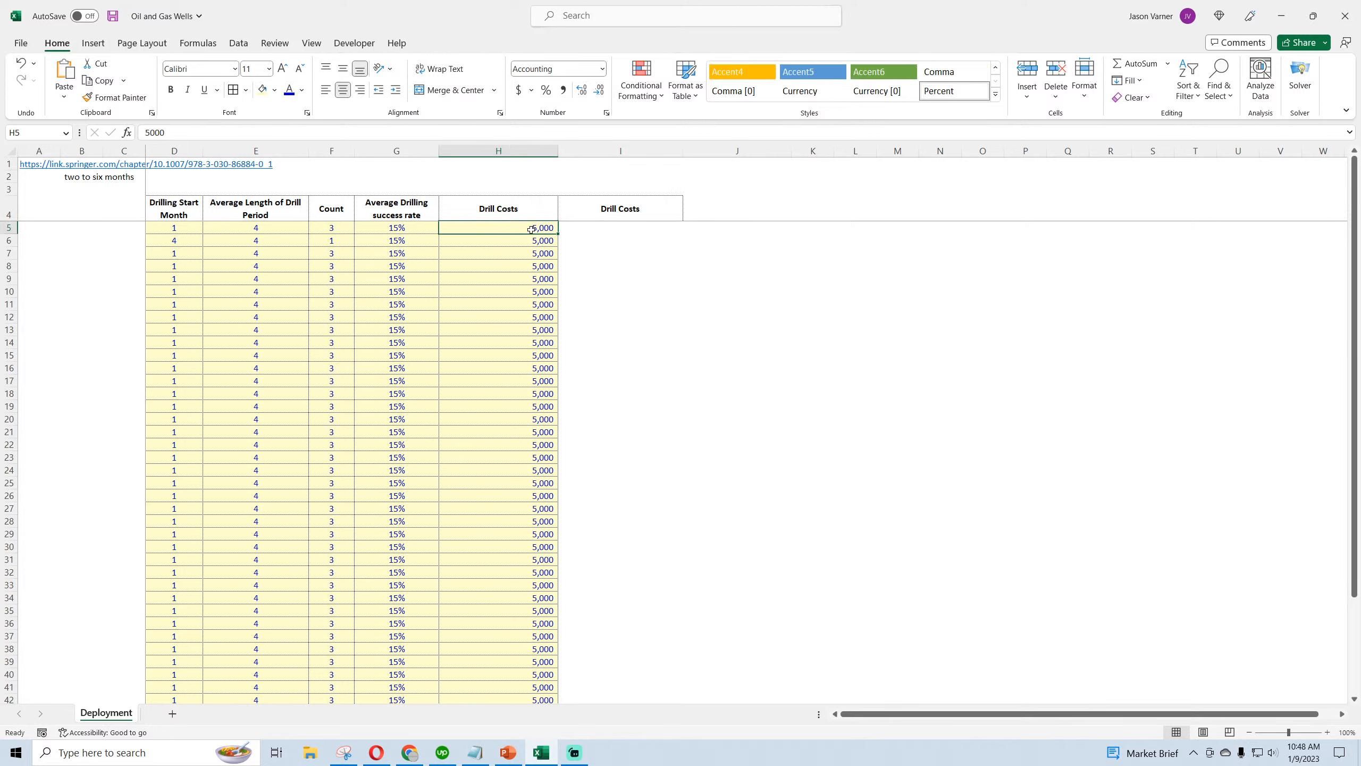
{"action": "left_click", "coordinate": [531, 203]}
{"action": "left_click", "coordinate": [529, 226]}
{"action": "left_click", "coordinate": [528, 203]}
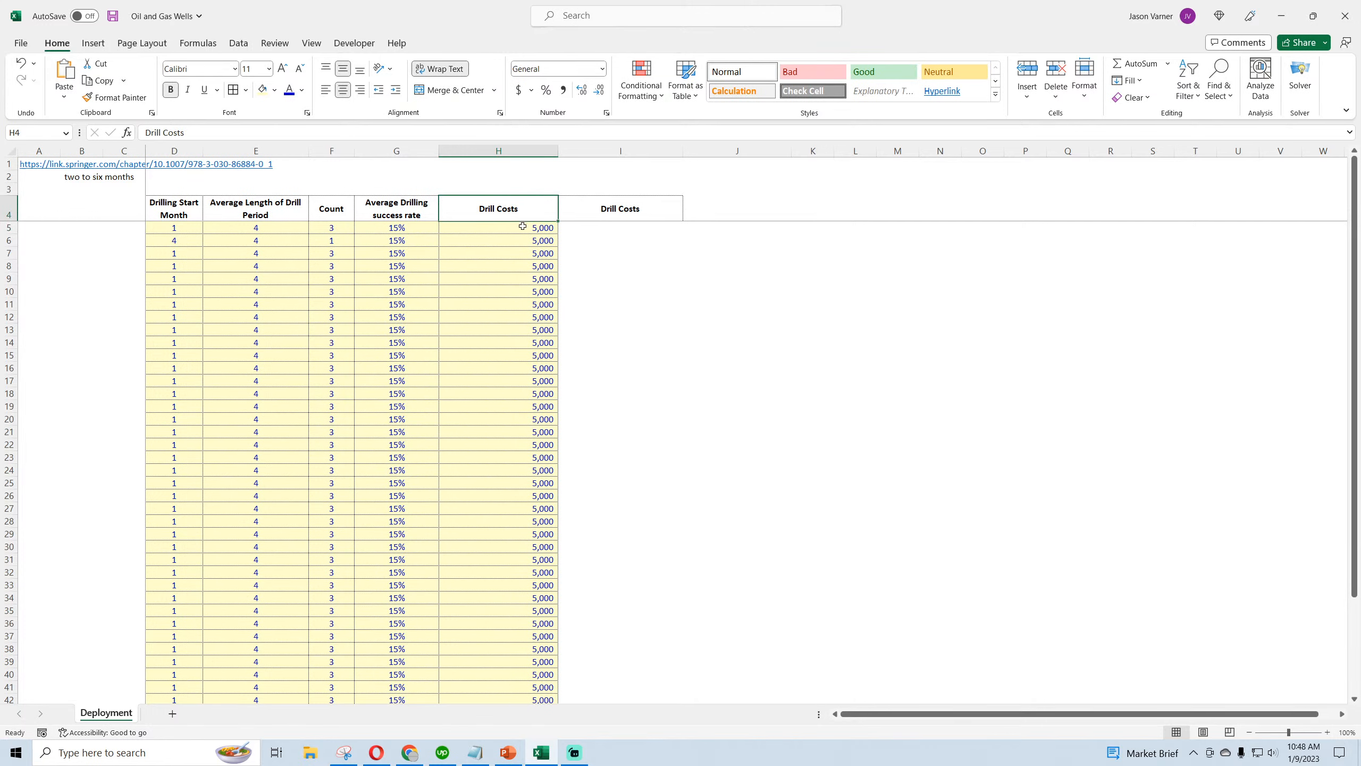
{"action": "left_click", "coordinate": [524, 226]}
{"action": "left_click", "coordinate": [521, 202]}
{"action": "left_click", "coordinate": [516, 228]}
{"action": "left_click", "coordinate": [513, 208]}
{"action": "left_click", "coordinate": [515, 227]}
{"action": "left_click", "coordinate": [516, 207]}
{"action": "left_click", "coordinate": [517, 227]}
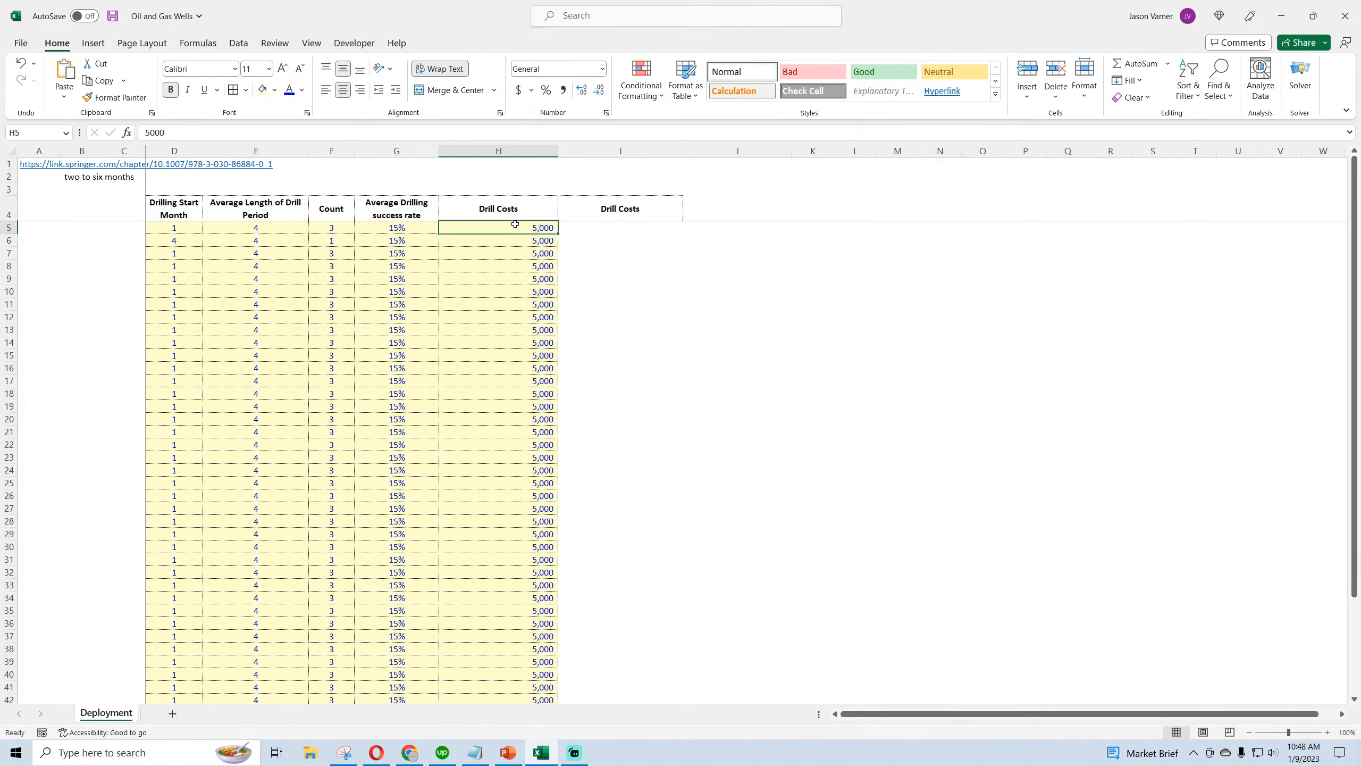
{"action": "left_click", "coordinate": [518, 207]}
{"action": "left_click", "coordinate": [517, 229]}
{"action": "left_click_drag", "start_coordinate": [577, 207], "coordinate": [456, 410]}
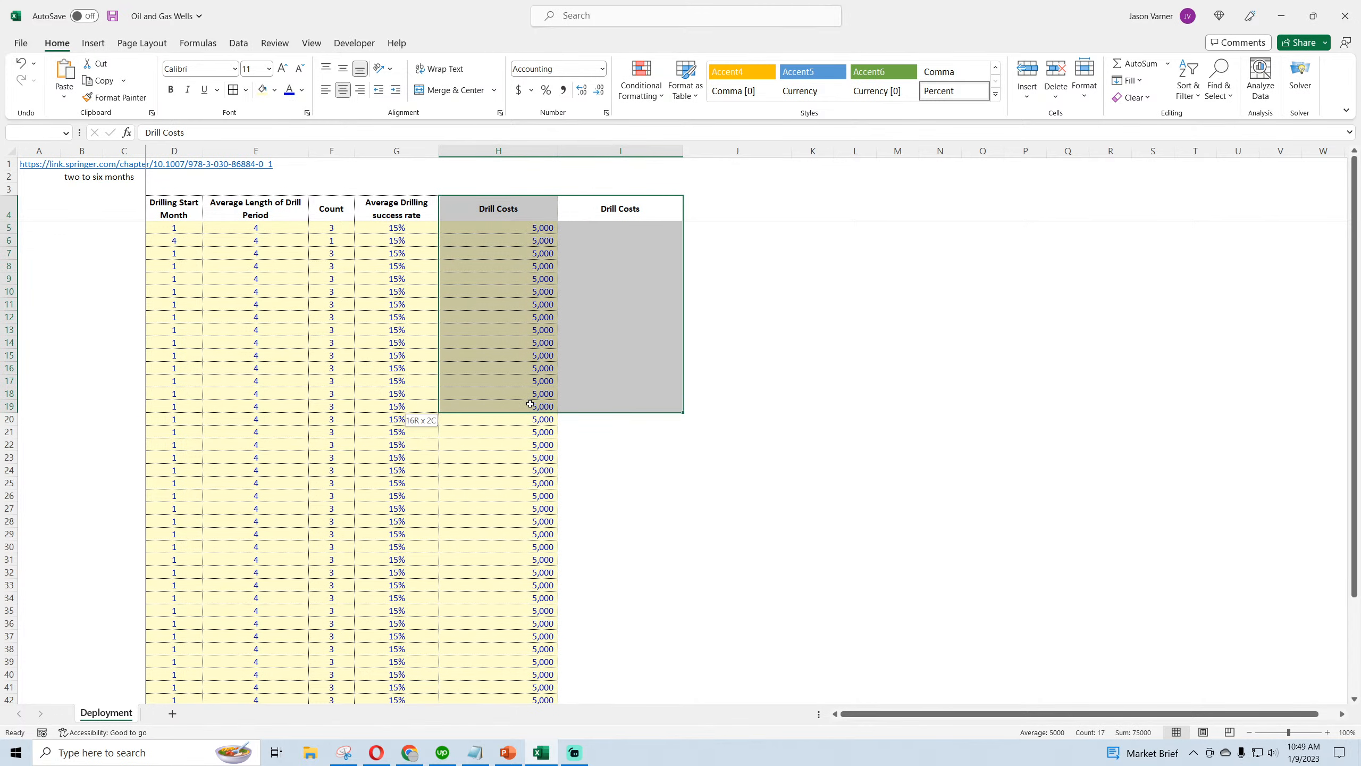
{"action": "left_click_drag", "start_coordinate": [611, 226], "coordinate": [505, 303]}
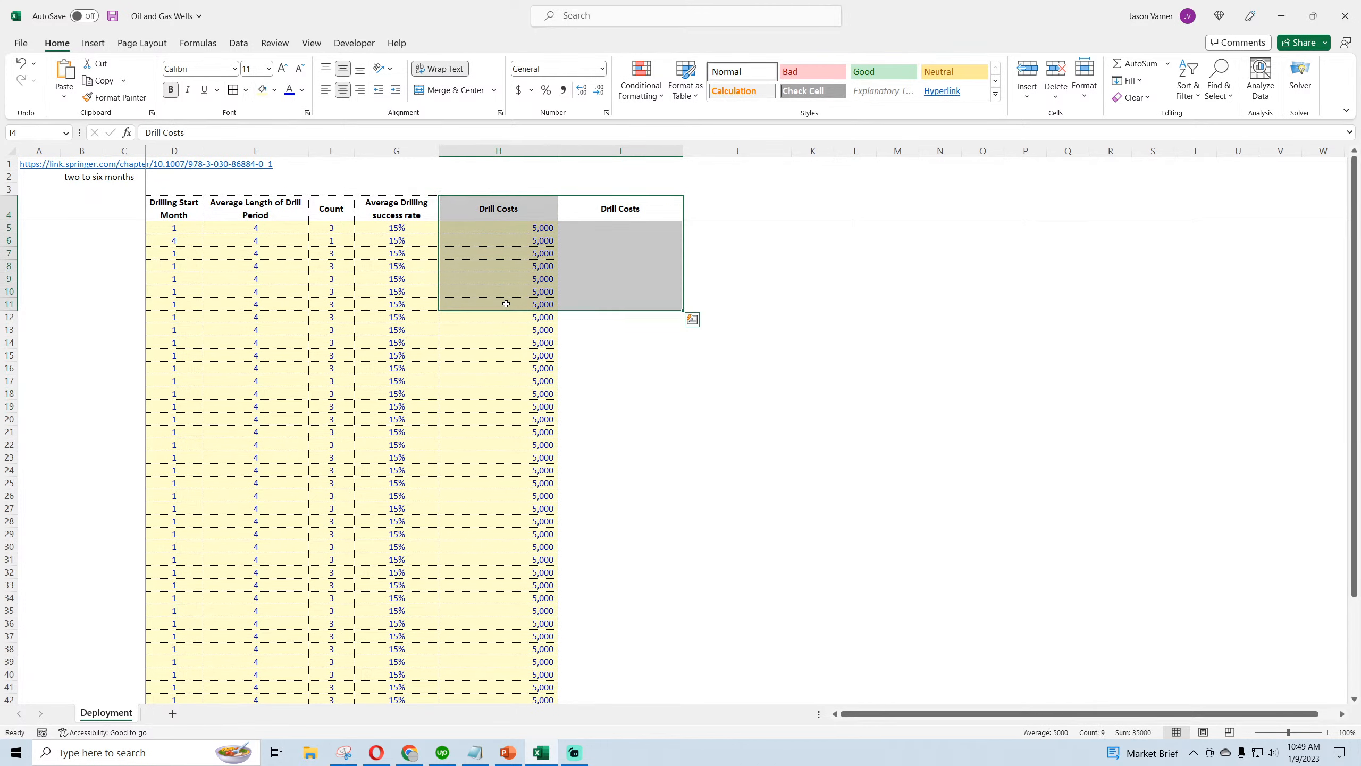
- Review the drilling start month column down to its last row and the assumptions in the first table row
{"action": "left_click", "coordinate": [160, 232]}
{"action": "left_click_drag", "start_coordinate": [174, 209], "coordinate": [305, 595]}
{"action": "left_click_drag", "start_coordinate": [174, 233], "coordinate": [163, 589]}
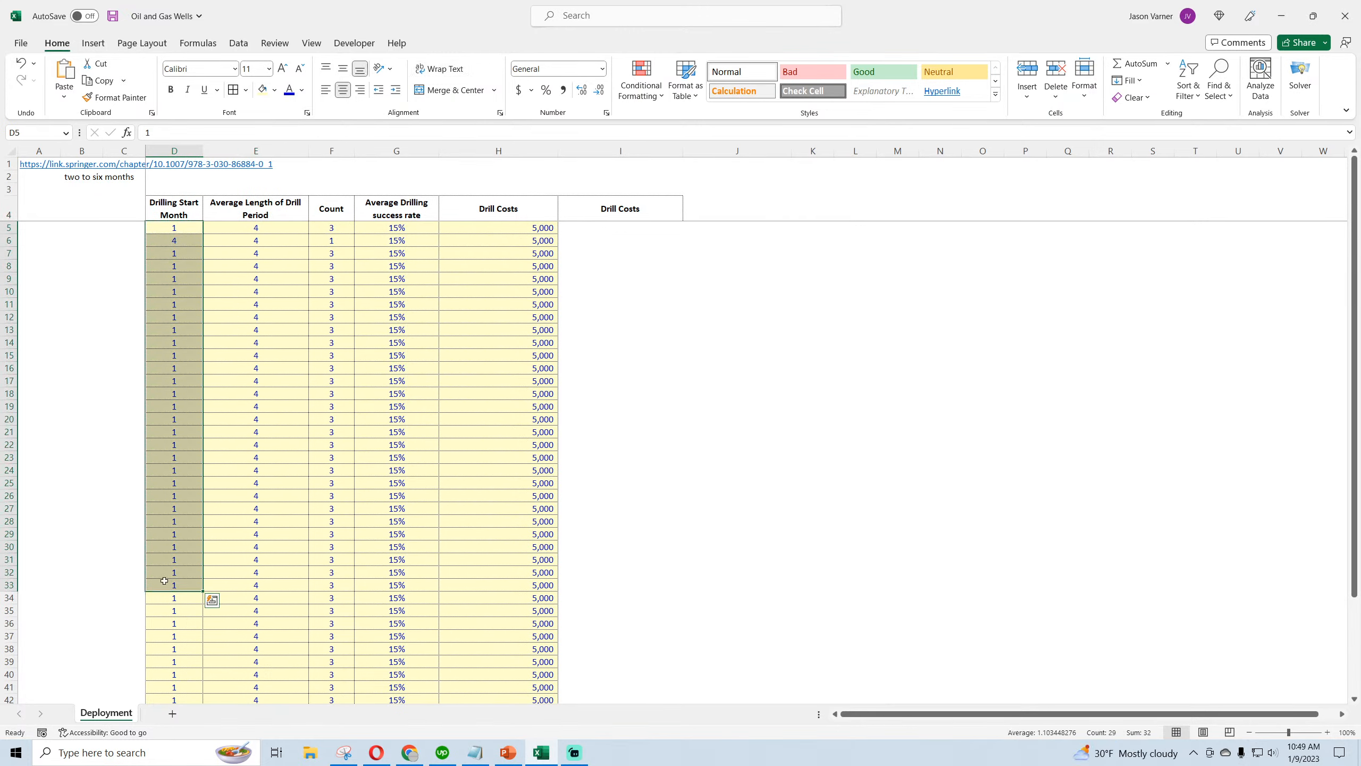
{"action": "scroll", "coordinate": [175, 496], "scroll_direction": "down", "scroll_amount": 7}
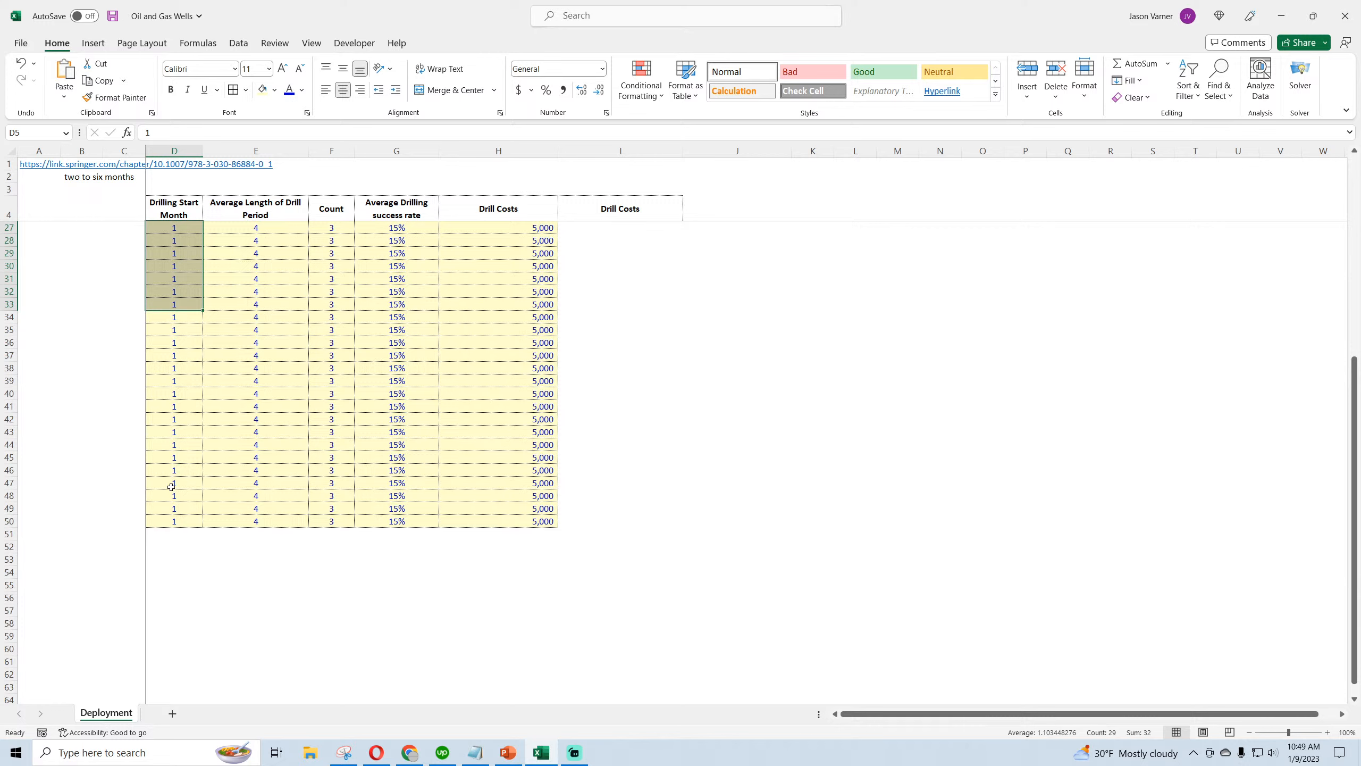
{"action": "scroll", "coordinate": [168, 481], "scroll_direction": "up", "scroll_amount": 8}
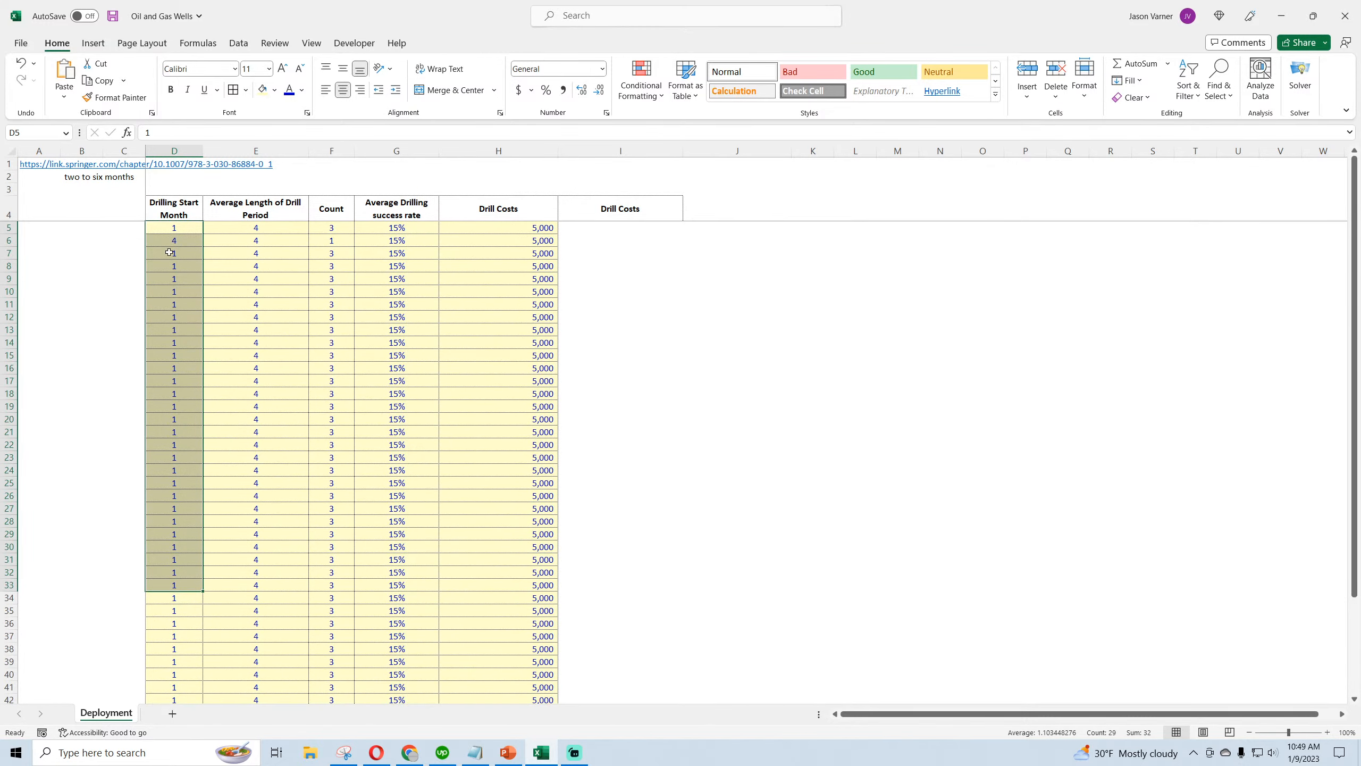
{"action": "left_click", "coordinate": [174, 226]}
{"action": "key", "text": "Down"}
{"action": "left_click", "coordinate": [169, 275]}
{"action": "left_click", "coordinate": [263, 229]}
{"action": "left_click", "coordinate": [332, 228]}
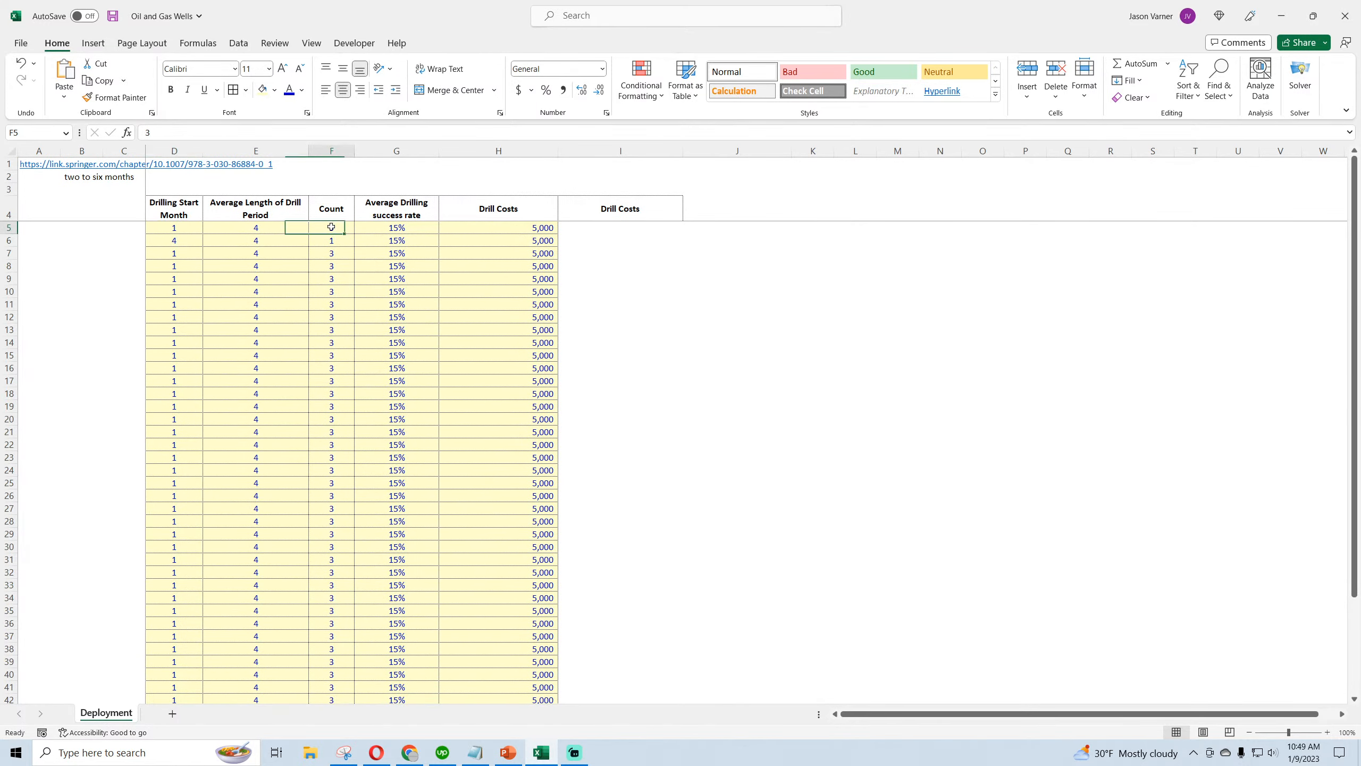
{"action": "left_click", "coordinate": [425, 228]}
{"action": "left_click_drag", "start_coordinate": [190, 231], "coordinate": [186, 242]}
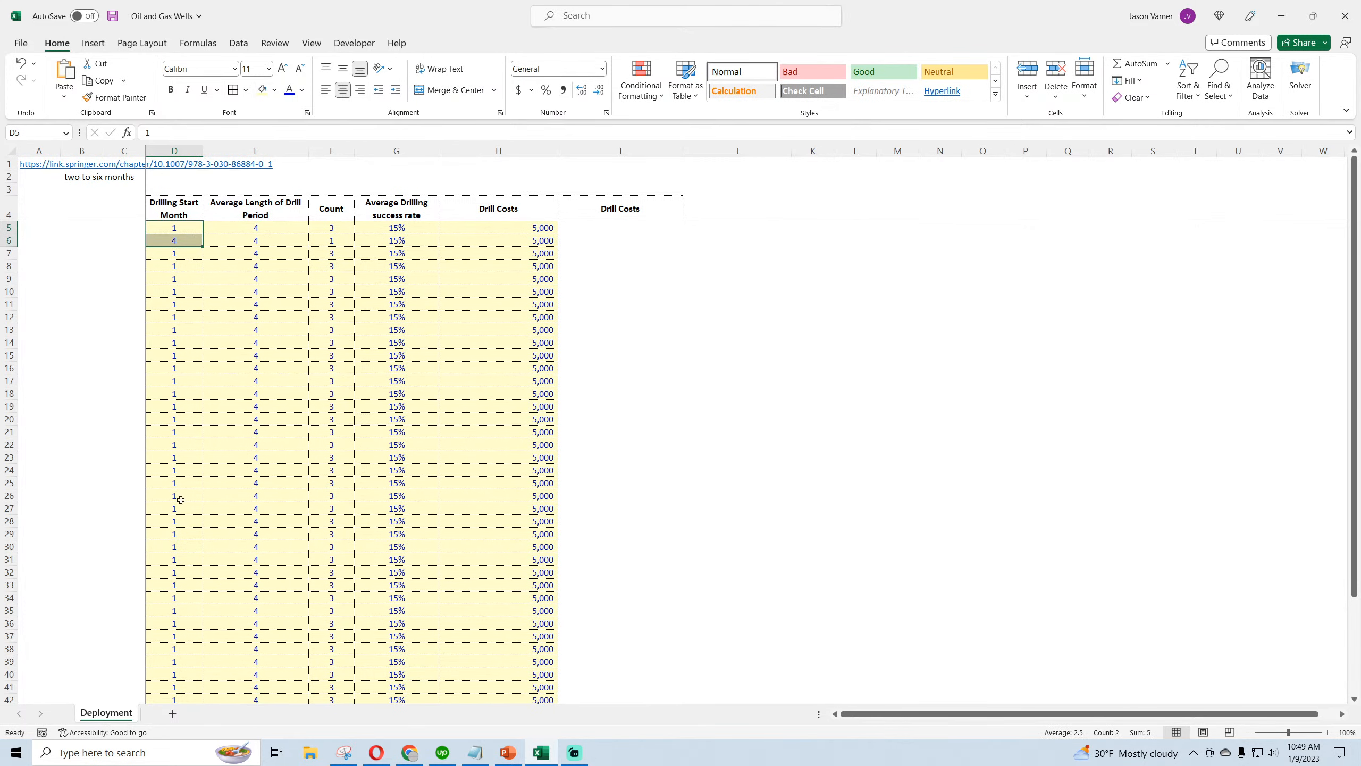
- Examine the drilling start months from row 50 back up to row 5 and the first row's assumptions through drill costs
{"action": "scroll", "coordinate": [179, 505], "scroll_direction": "down", "scroll_amount": 16}
{"action": "scroll", "coordinate": [179, 517], "scroll_direction": "up", "scroll_amount": 12}
{"action": "left_click", "coordinate": [171, 662]}
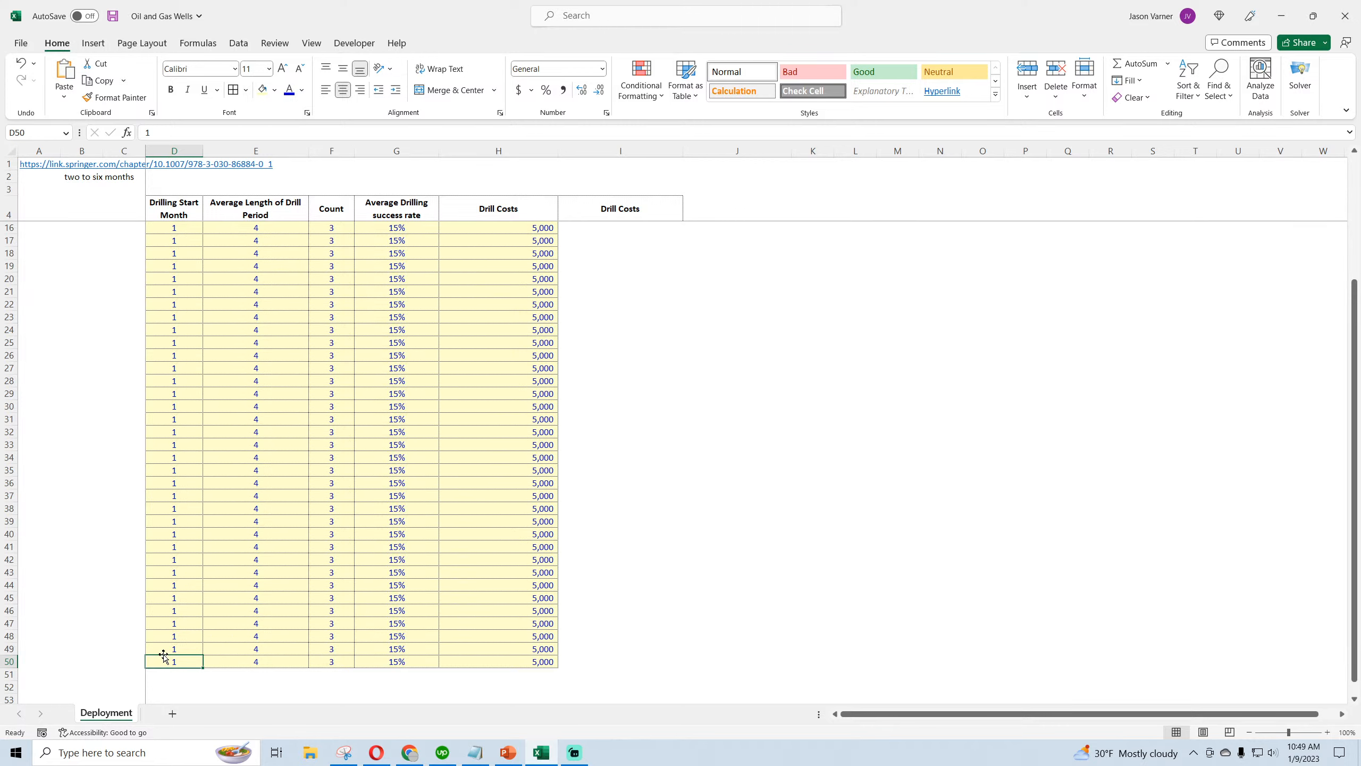
{"action": "left_click_drag", "start_coordinate": [173, 661], "coordinate": [176, 228]}
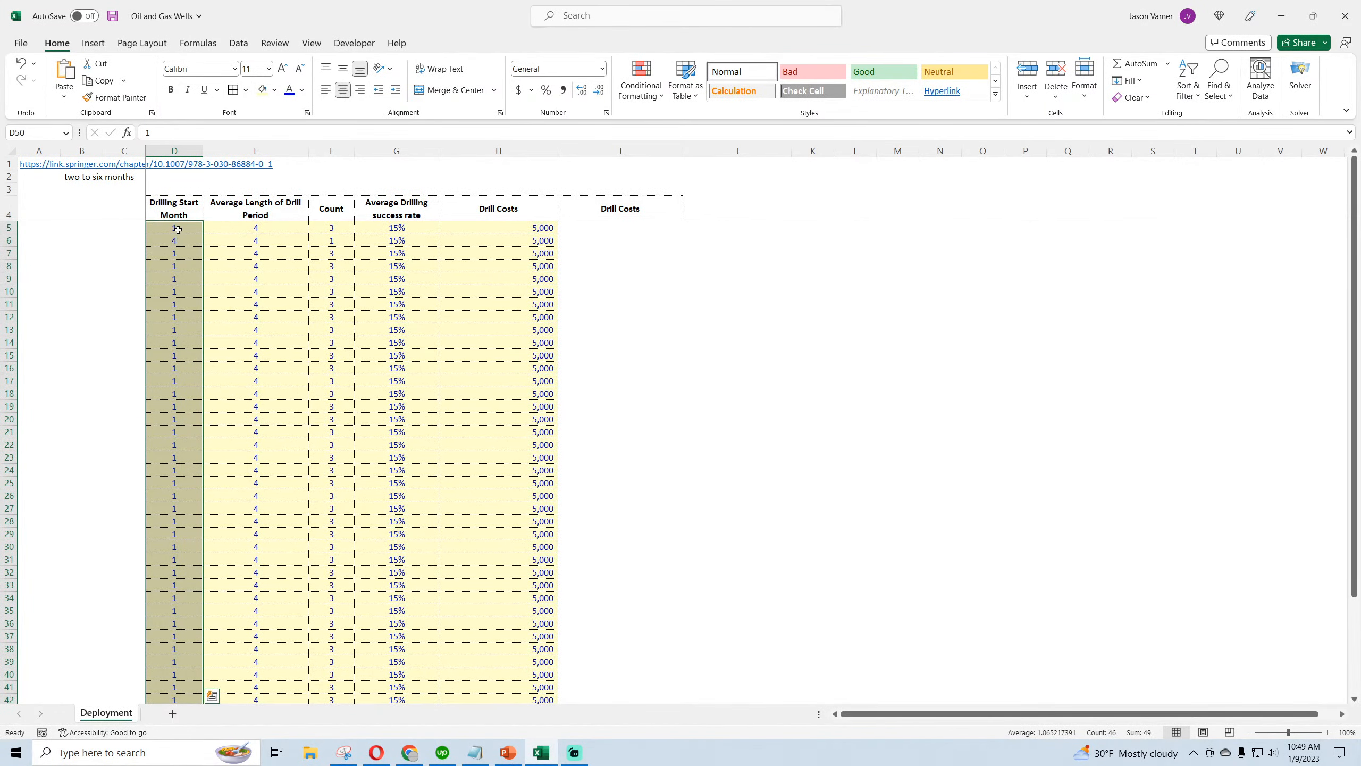
{"action": "left_click", "coordinate": [177, 228]}
{"action": "left_click", "coordinate": [174, 252]}
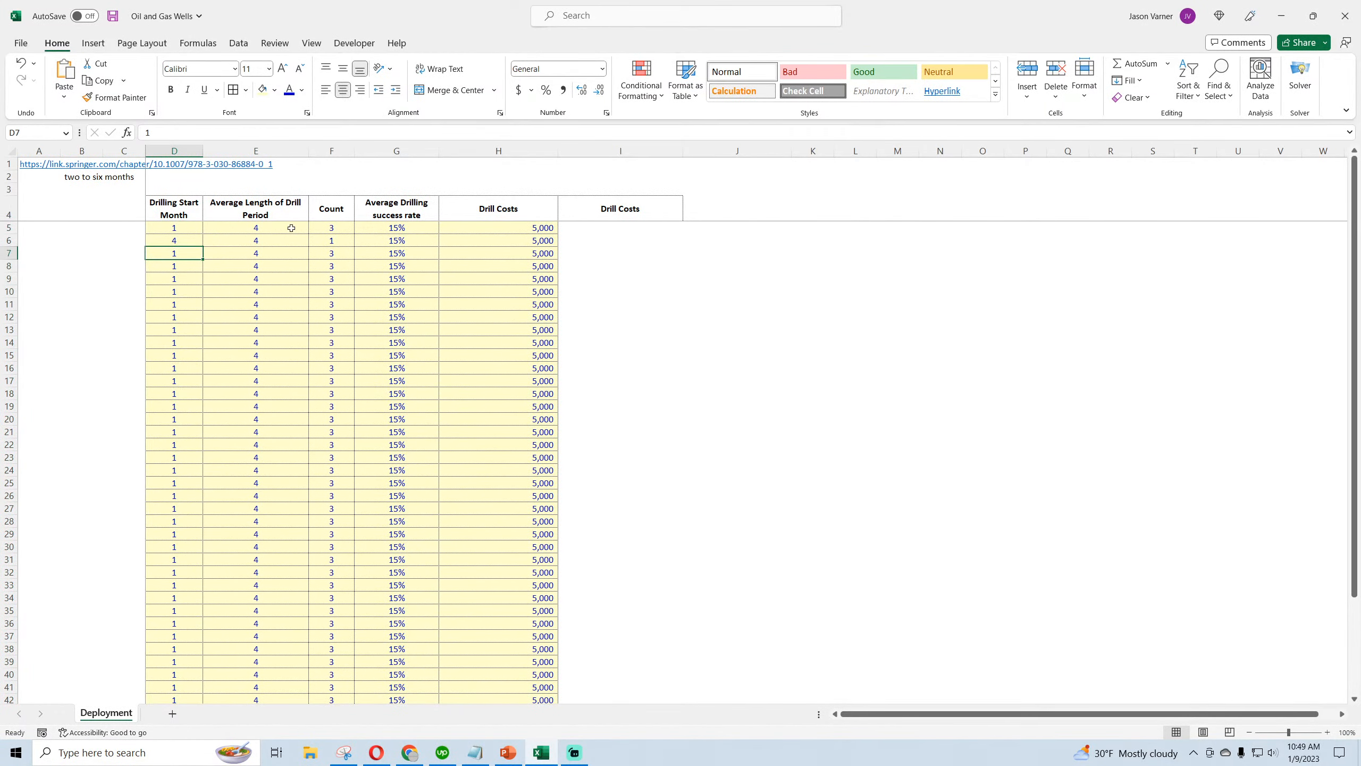
{"action": "left_click", "coordinate": [263, 229]}
{"action": "left_click", "coordinate": [330, 231]}
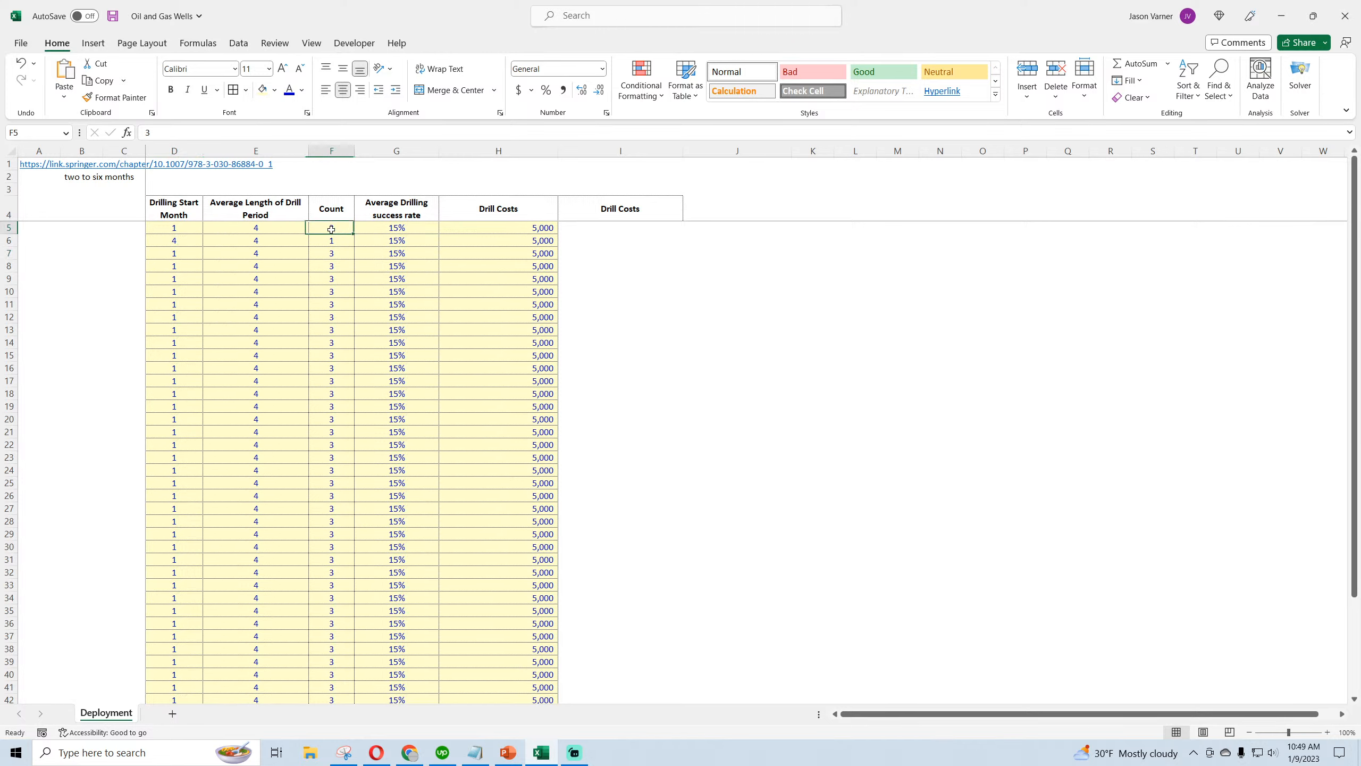
{"action": "left_click", "coordinate": [388, 230]}
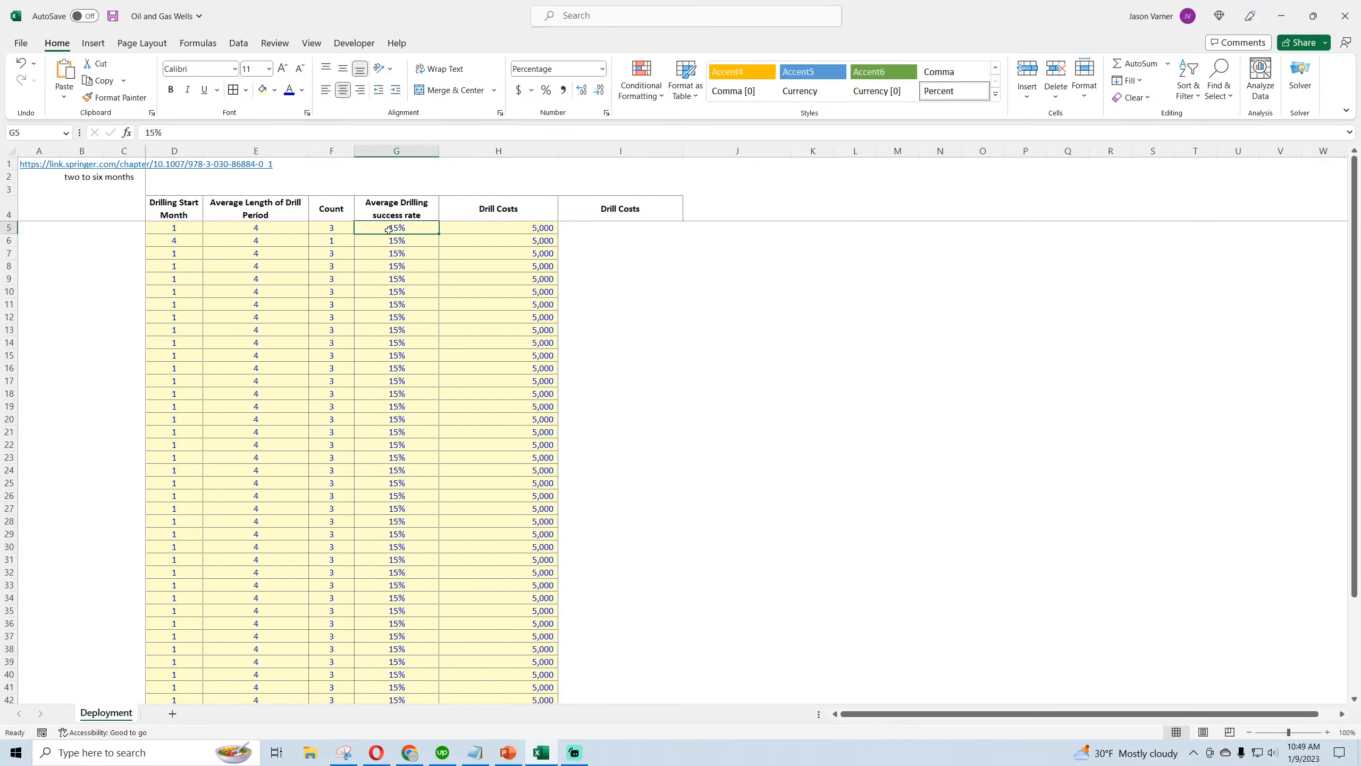
{"action": "left_click", "coordinate": [489, 227]}
- Change the I4 header to Expected Total Production and narrow column I so the header wraps onto two lines
{"action": "left_click", "coordinate": [638, 214]}
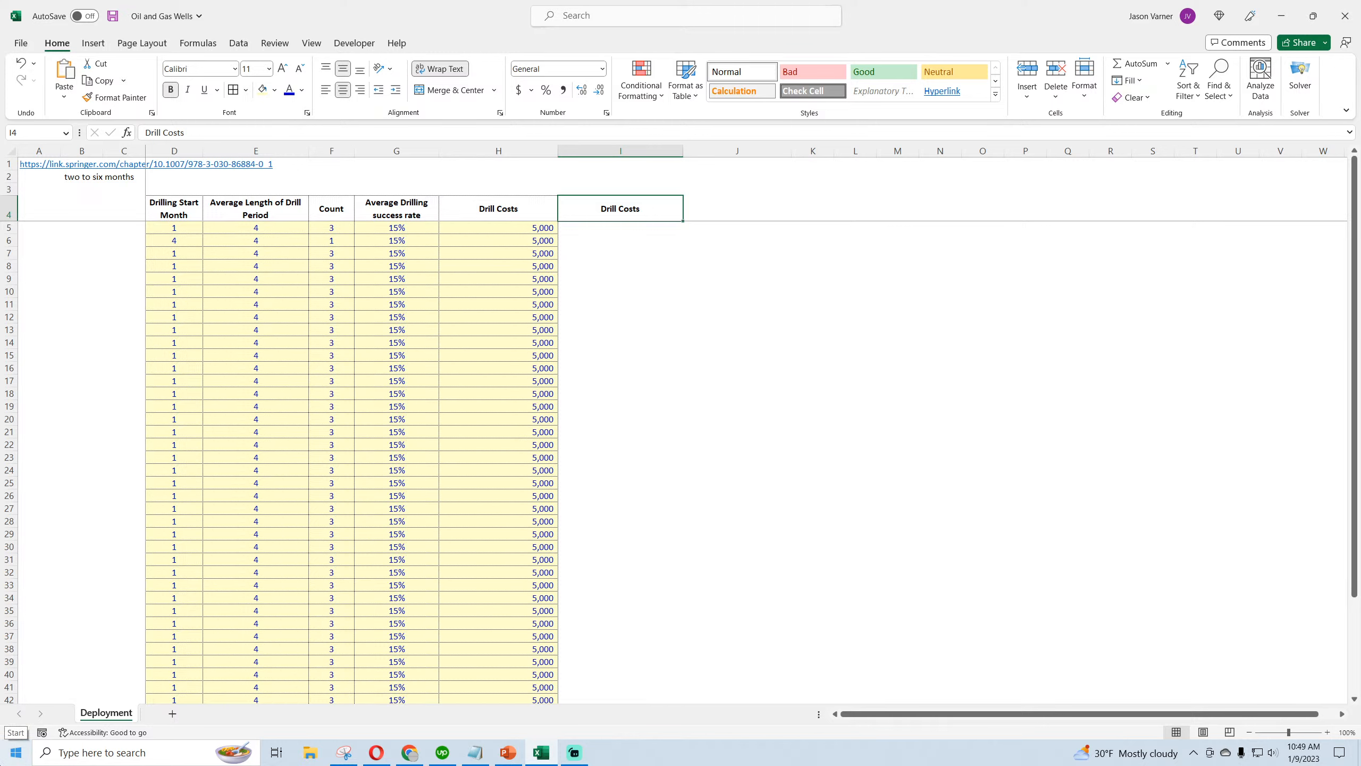
{"action": "type", "text": "Expec"}
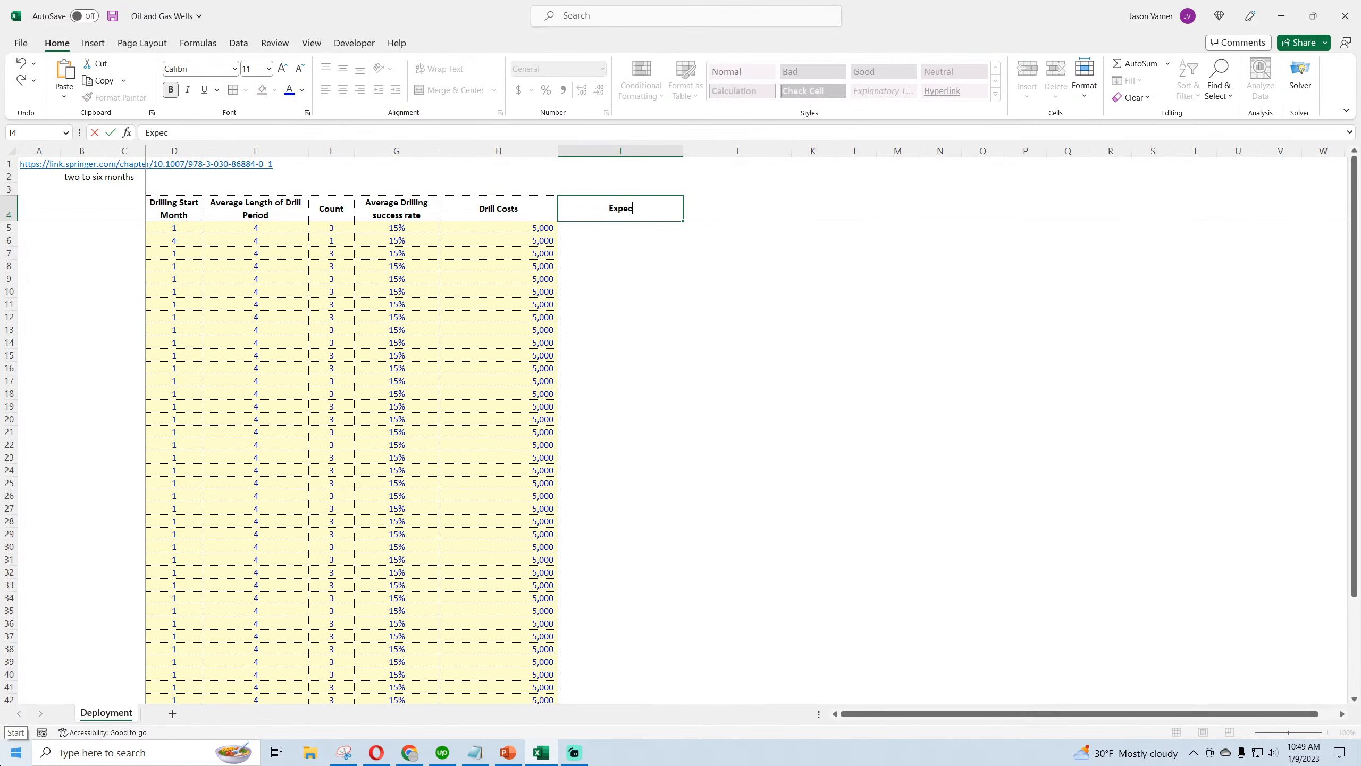
{"action": "type", "text": "ted Total Production"}
{"action": "key", "text": "Return"}
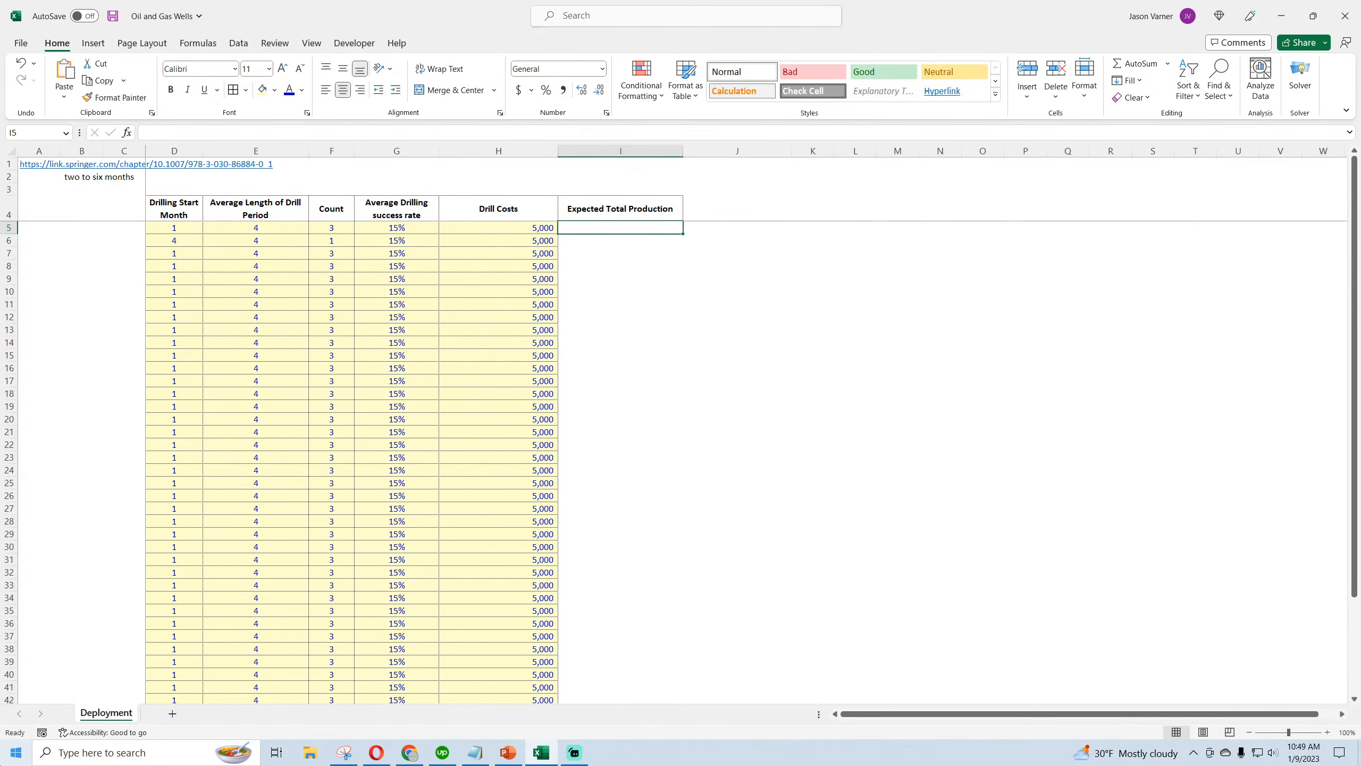
{"action": "right_click", "coordinate": [331, 189]}
{"action": "key", "text": "Escape"}
{"action": "left_click_drag", "start_coordinate": [683, 152], "coordinate": [634, 151]}
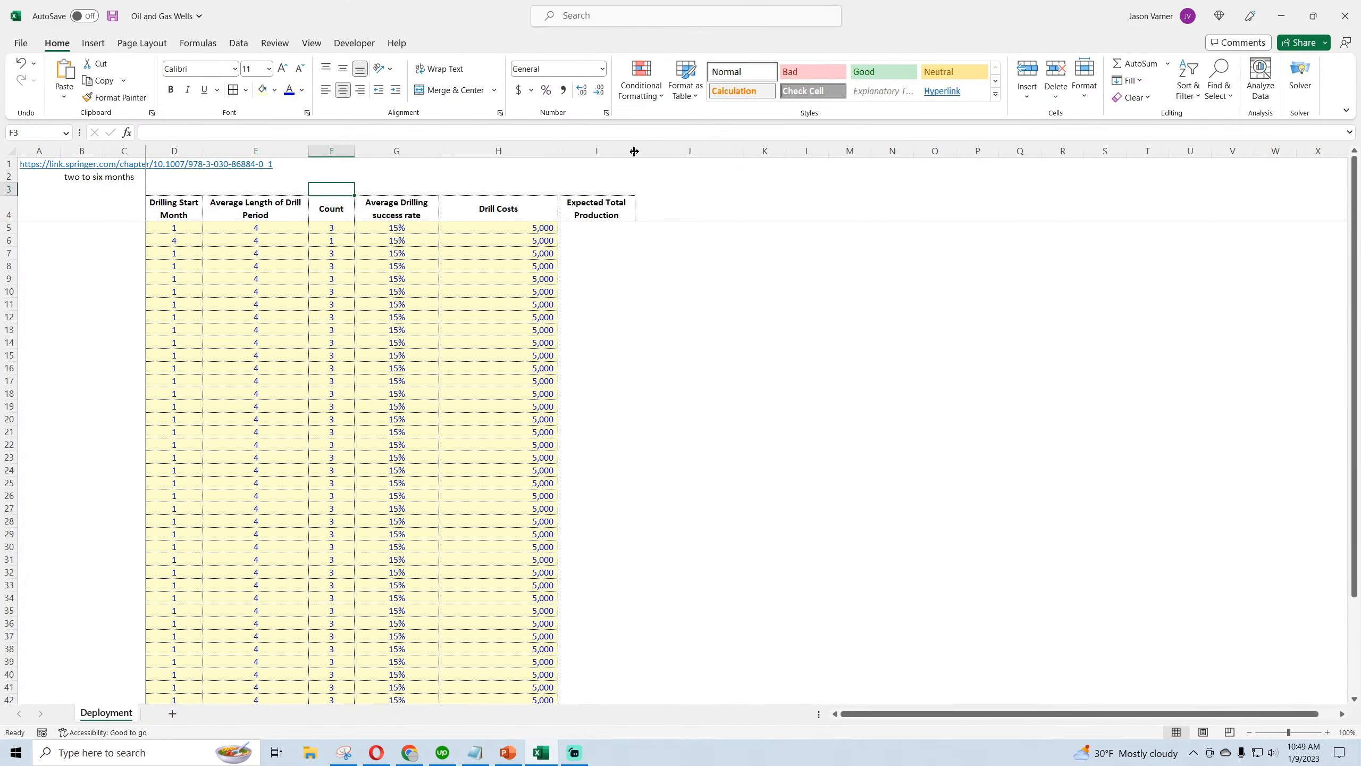
{"action": "left_click", "coordinate": [606, 208]}
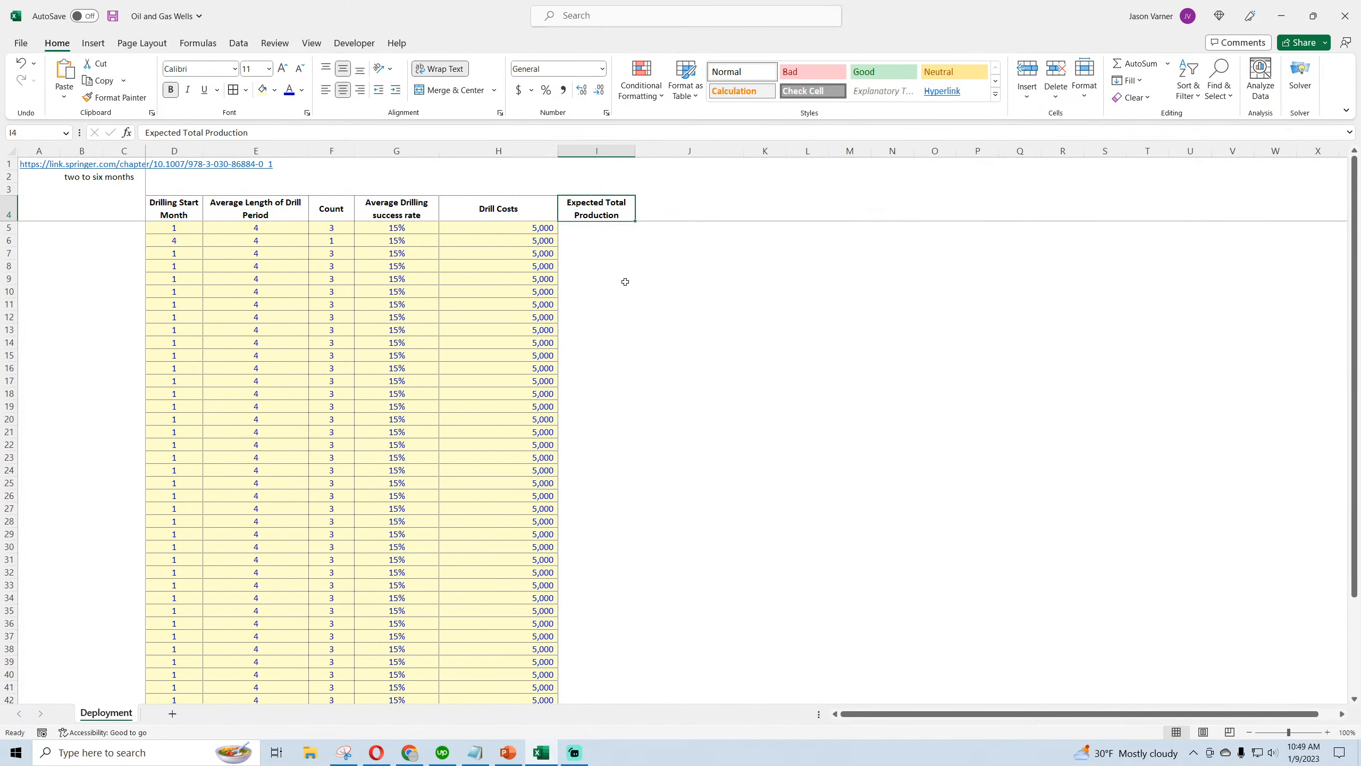
- Copy the first row's drill cost cell with its input formatting from H5 into I5
{"action": "left_click", "coordinate": [549, 231]}
{"action": "left_click", "coordinate": [562, 232]}
{"action": "left_click", "coordinate": [554, 230]}
{"action": "left_click_drag", "start_coordinate": [558, 234], "coordinate": [601, 231]}
{"action": "left_click", "coordinate": [629, 300]}
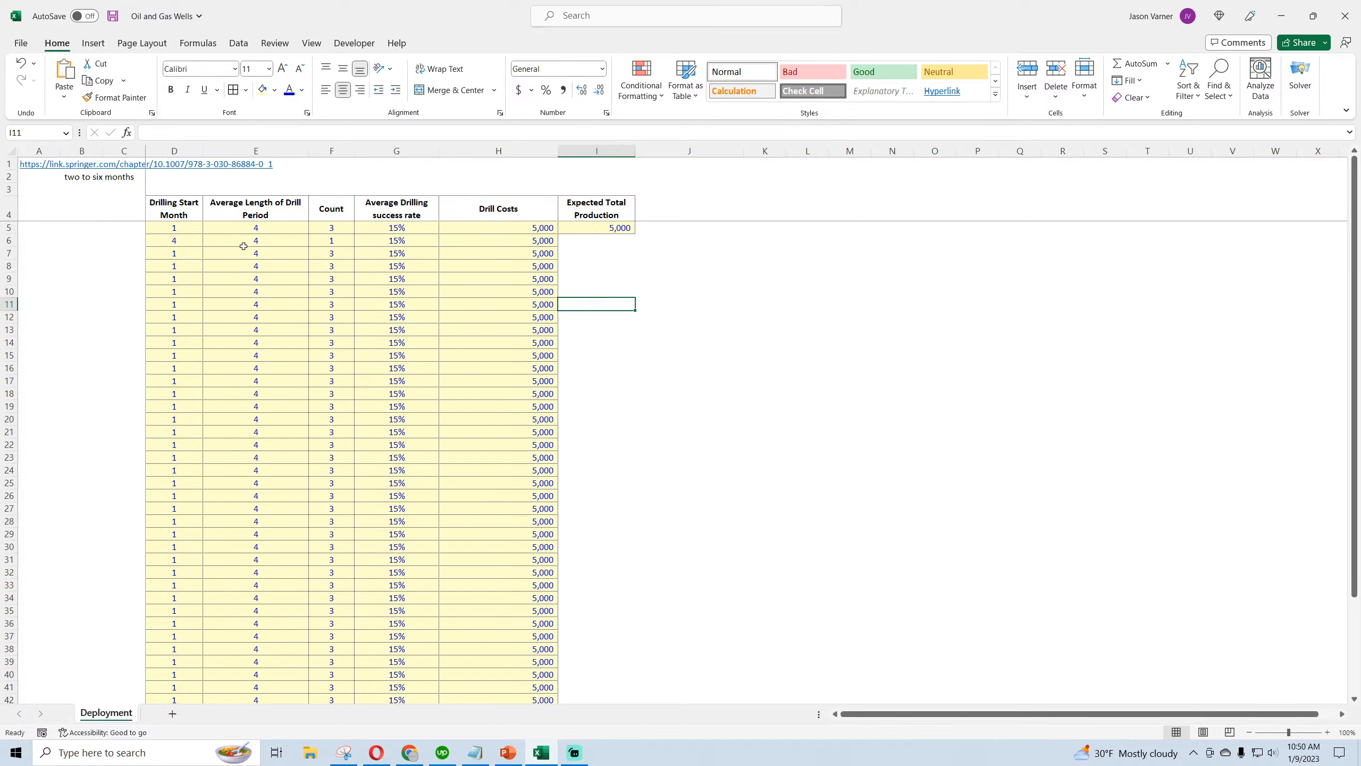
- Enter the test formula =F5*G5 in J9 to multiply the first row's count by its drilling success rate
{"action": "left_click_drag", "start_coordinate": [170, 230], "coordinate": [326, 228]}
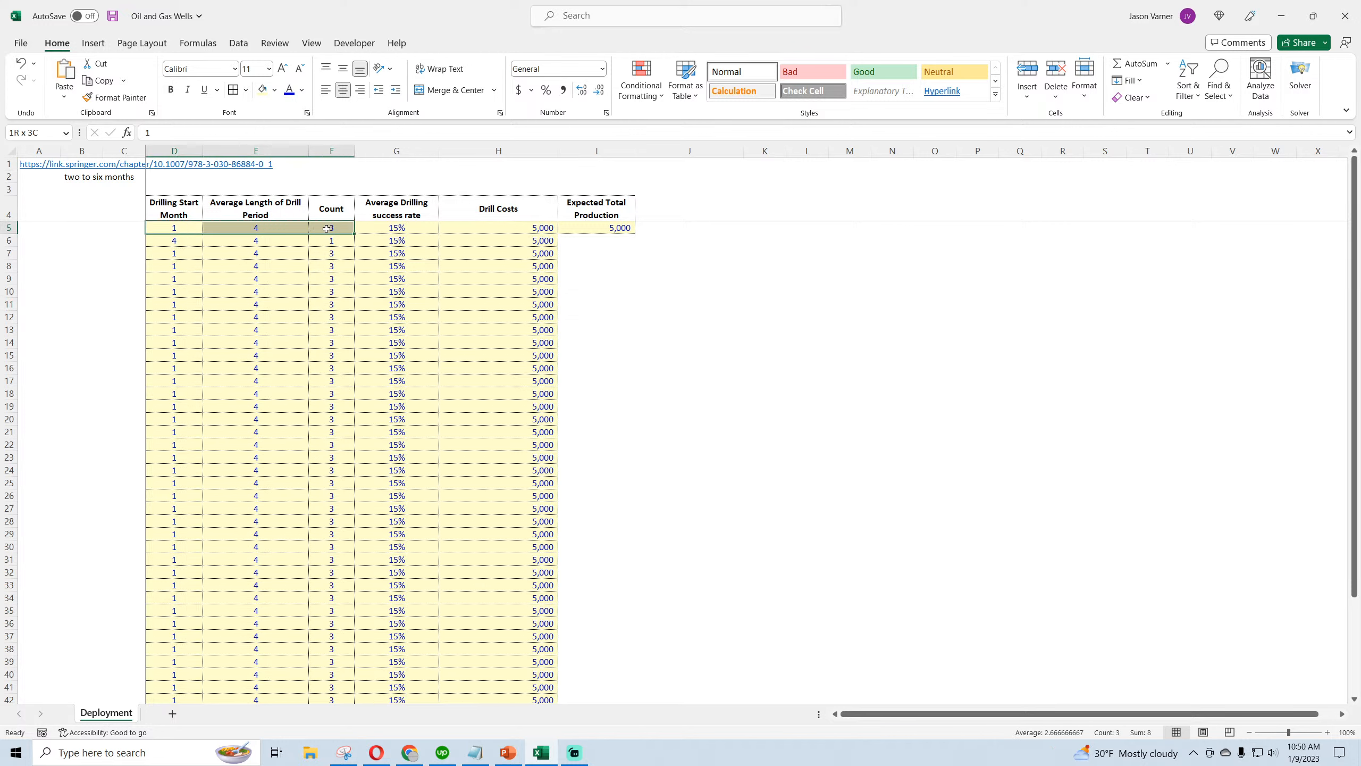
{"action": "left_click", "coordinate": [358, 229]}
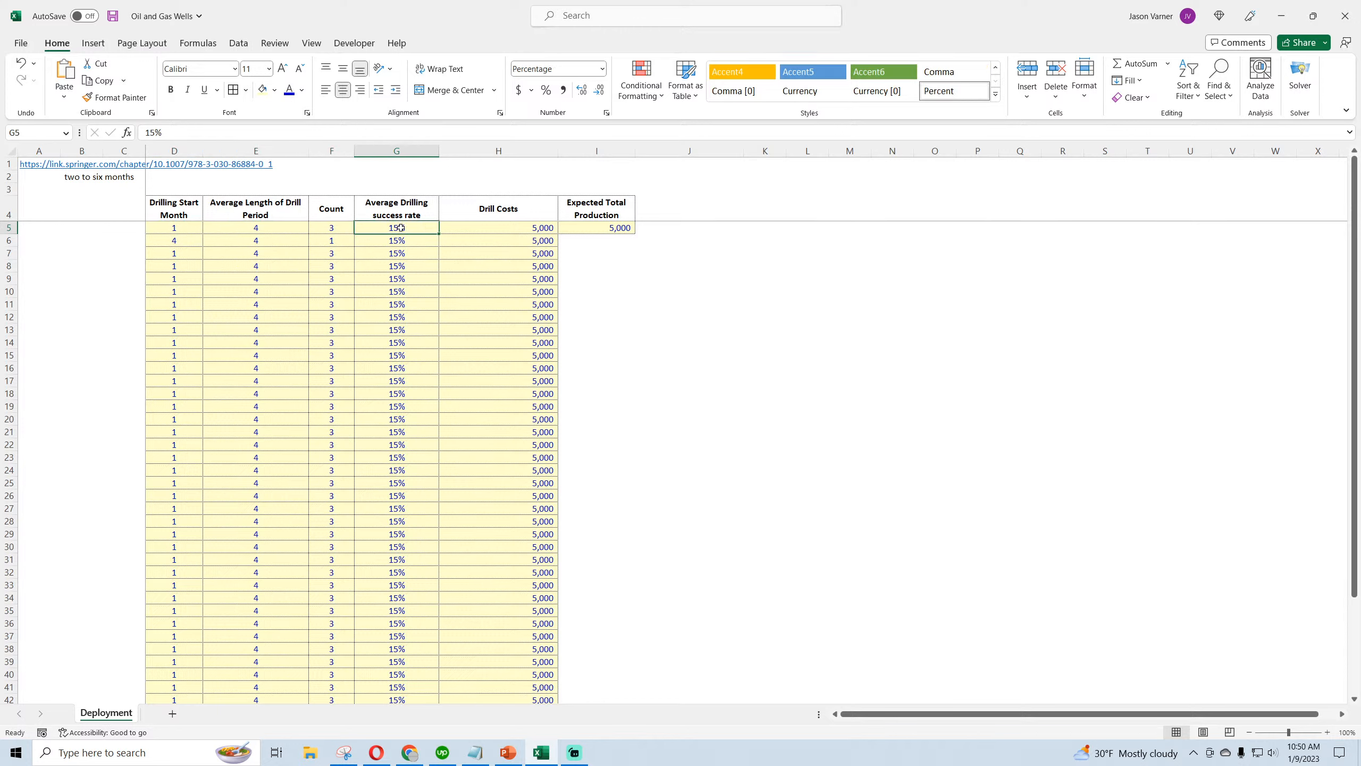
{"action": "left_click", "coordinate": [346, 226]}
{"action": "left_click", "coordinate": [655, 279]}
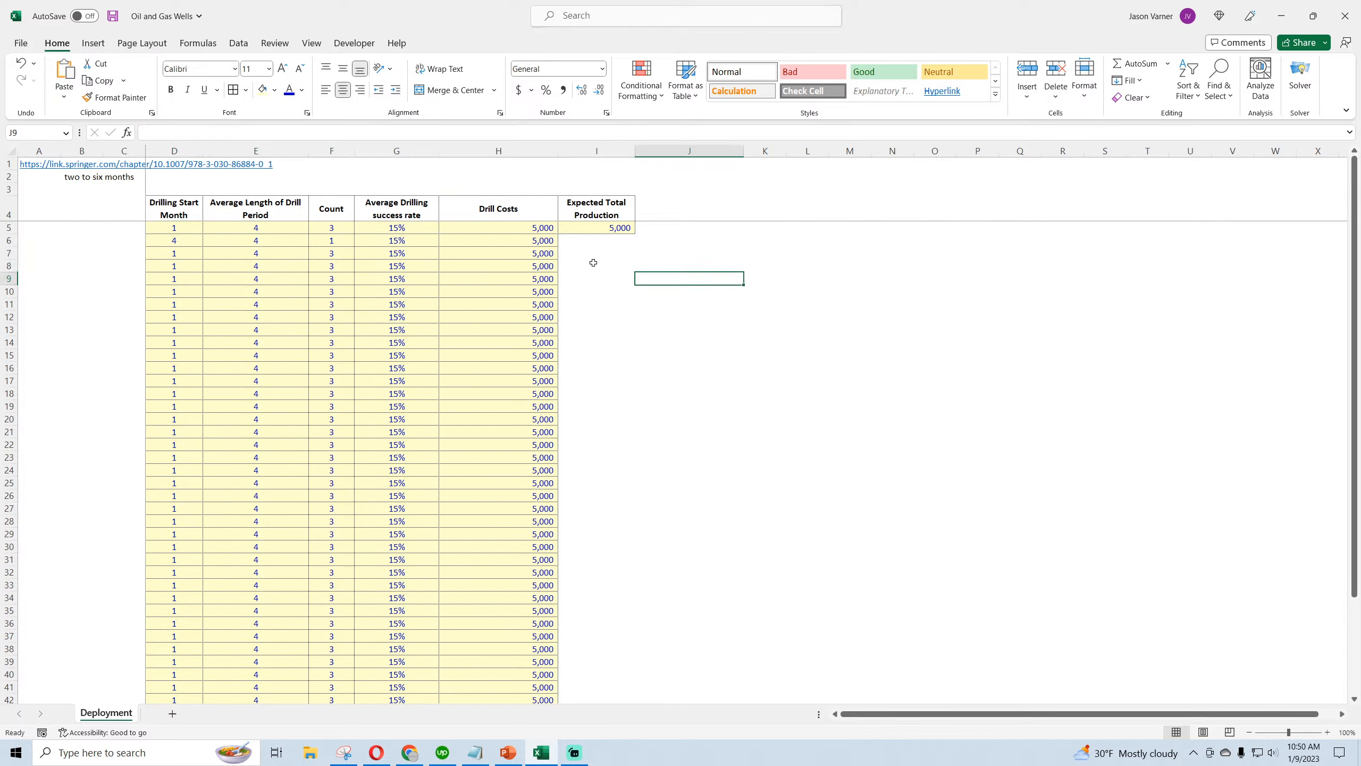
{"action": "type", "text": "="}
{"action": "left_click", "coordinate": [339, 230]}
{"action": "type", "text": "*"}
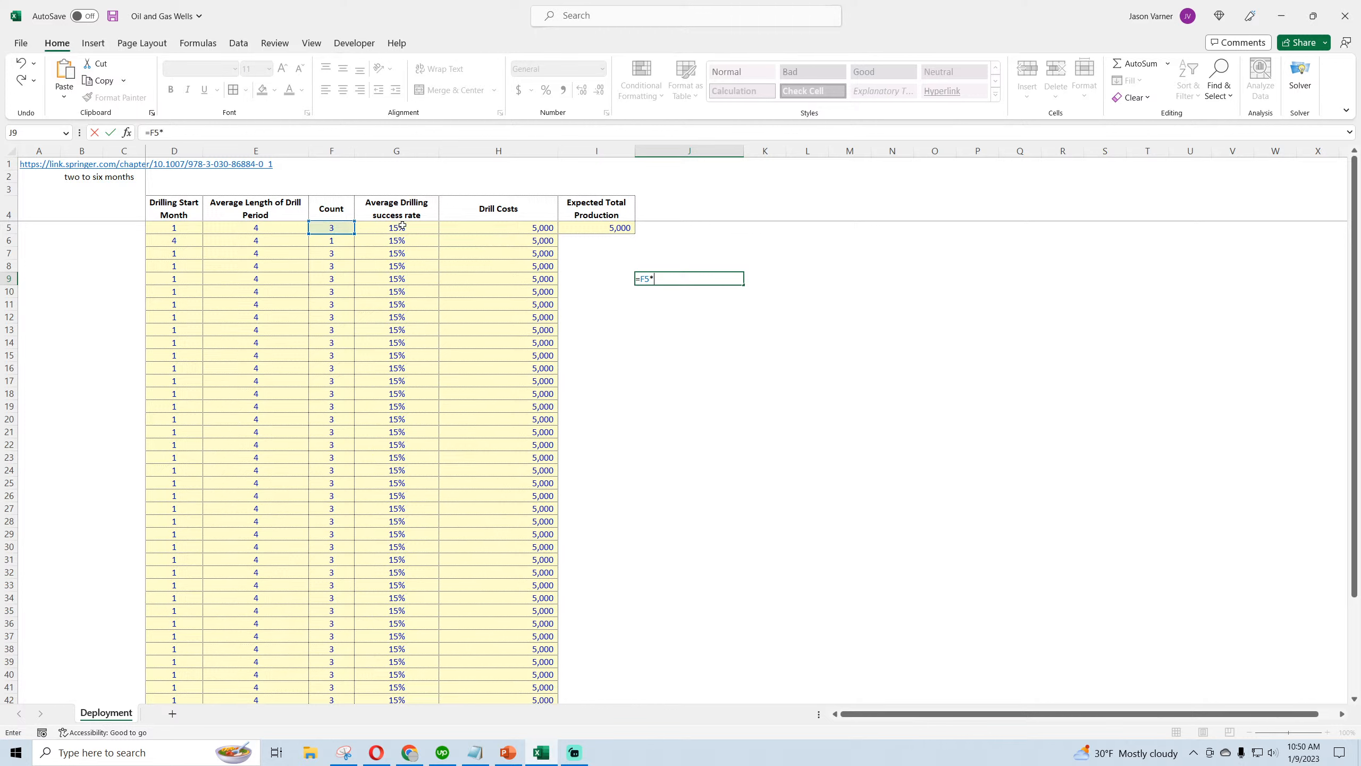
{"action": "left_click", "coordinate": [403, 226]}
{"action": "key", "text": "Return"}
{"action": "left_click", "coordinate": [677, 280]}
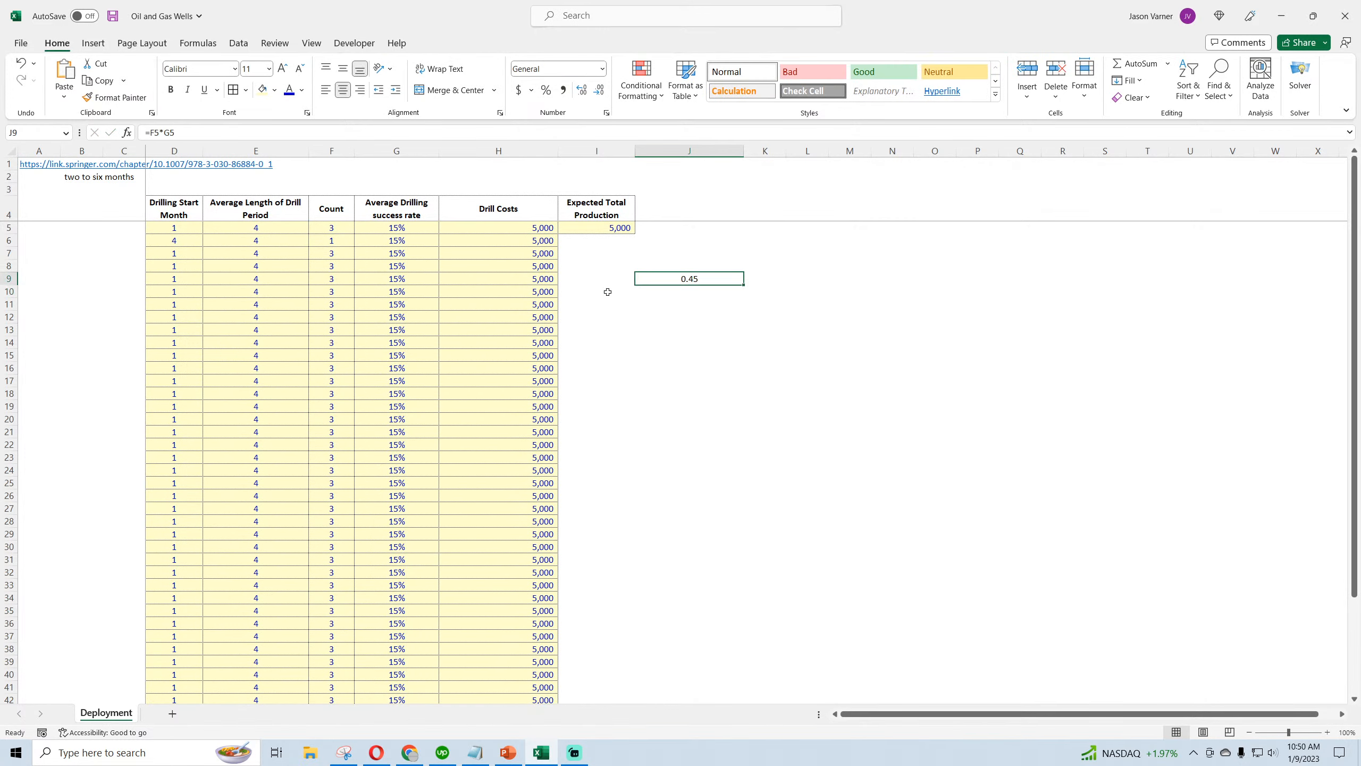
- Test the J9 formula with a first-row count of 10, and then set the count in F5 to 100
{"action": "left_click", "coordinate": [349, 229]}
{"action": "type", "text": "10"}
{"action": "key", "text": "Return"}
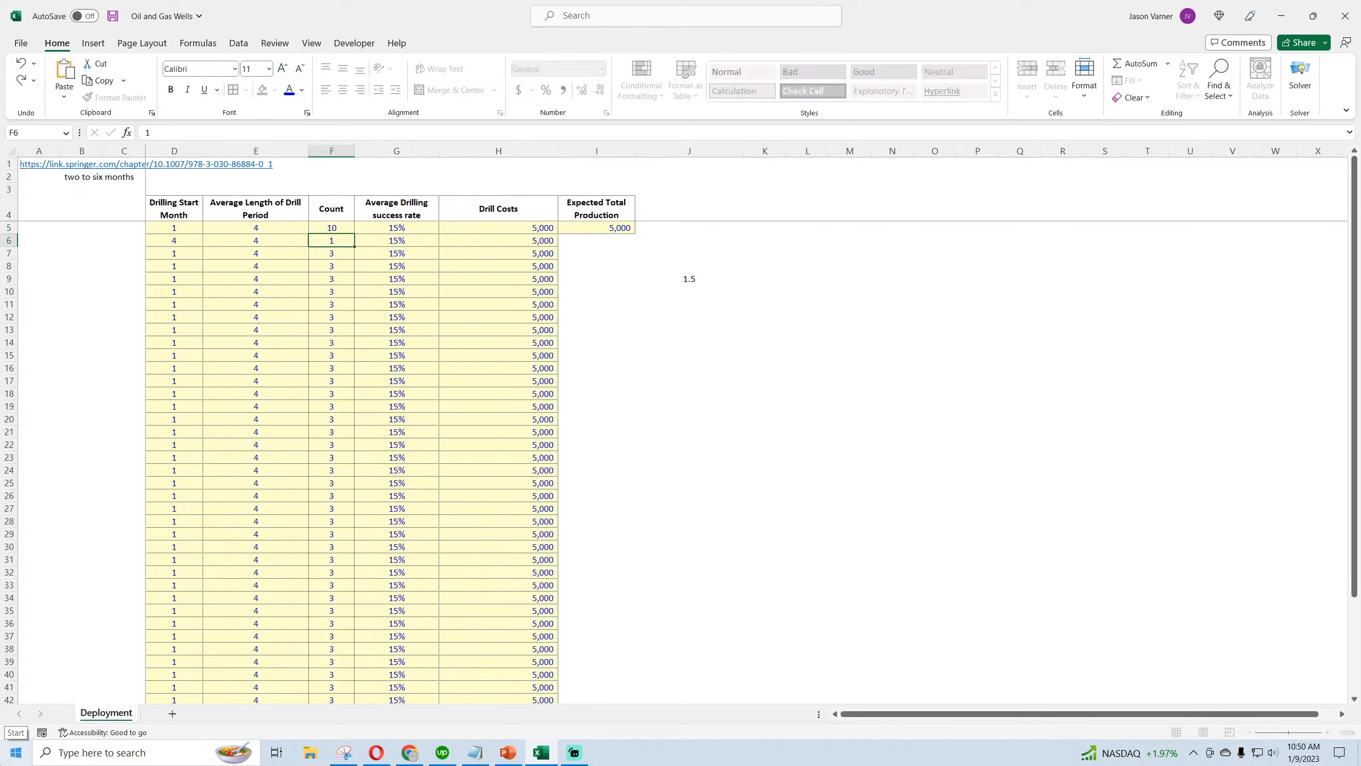
{"action": "left_click", "coordinate": [331, 230]}
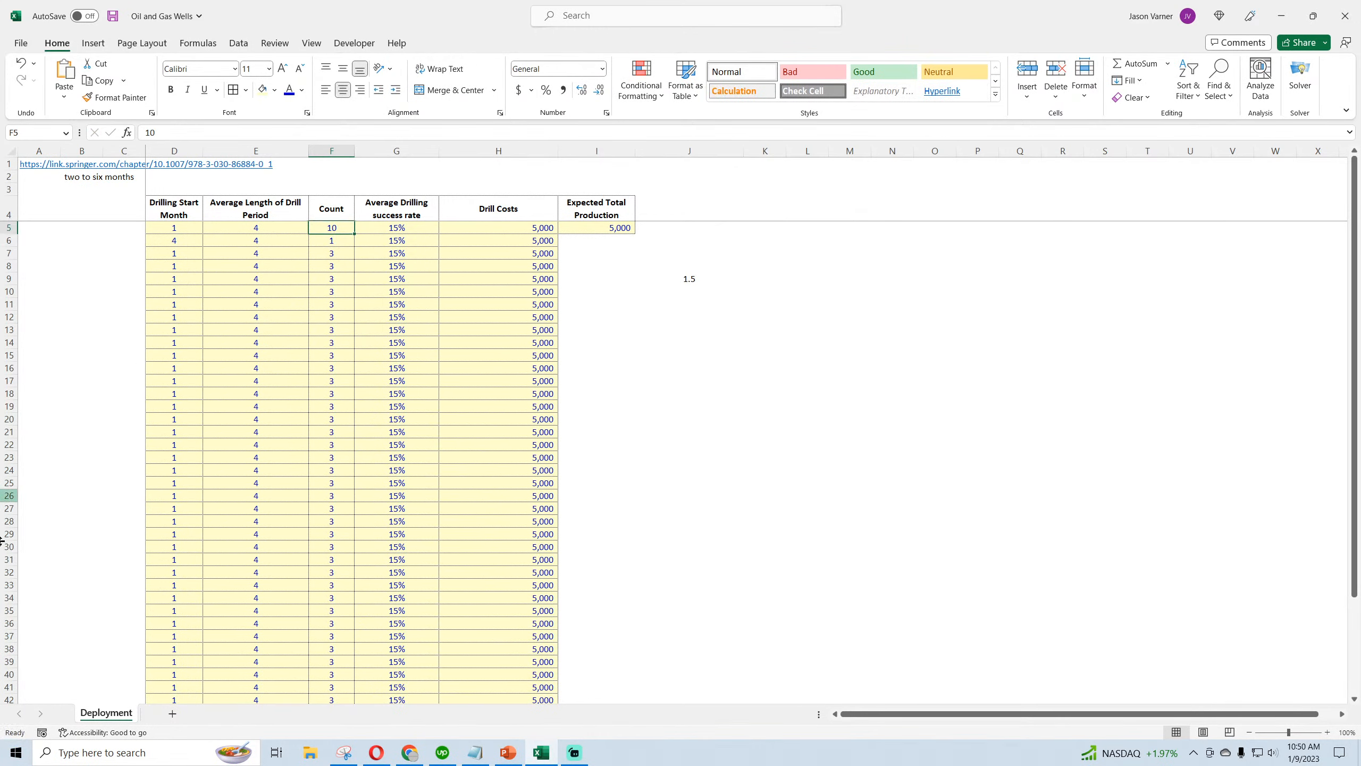
{"action": "type", "text": "100"}
{"action": "key", "text": "Return"}
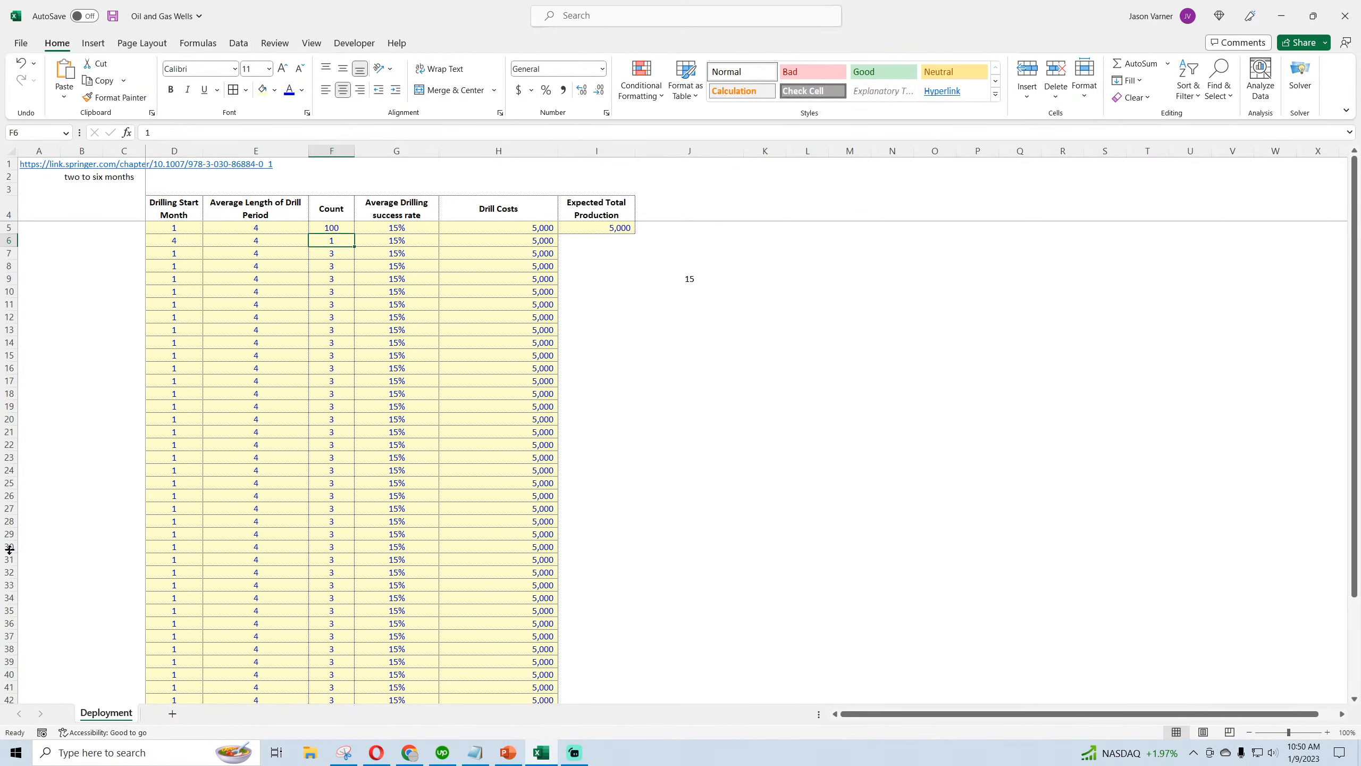
{"action": "left_click", "coordinate": [690, 277]}
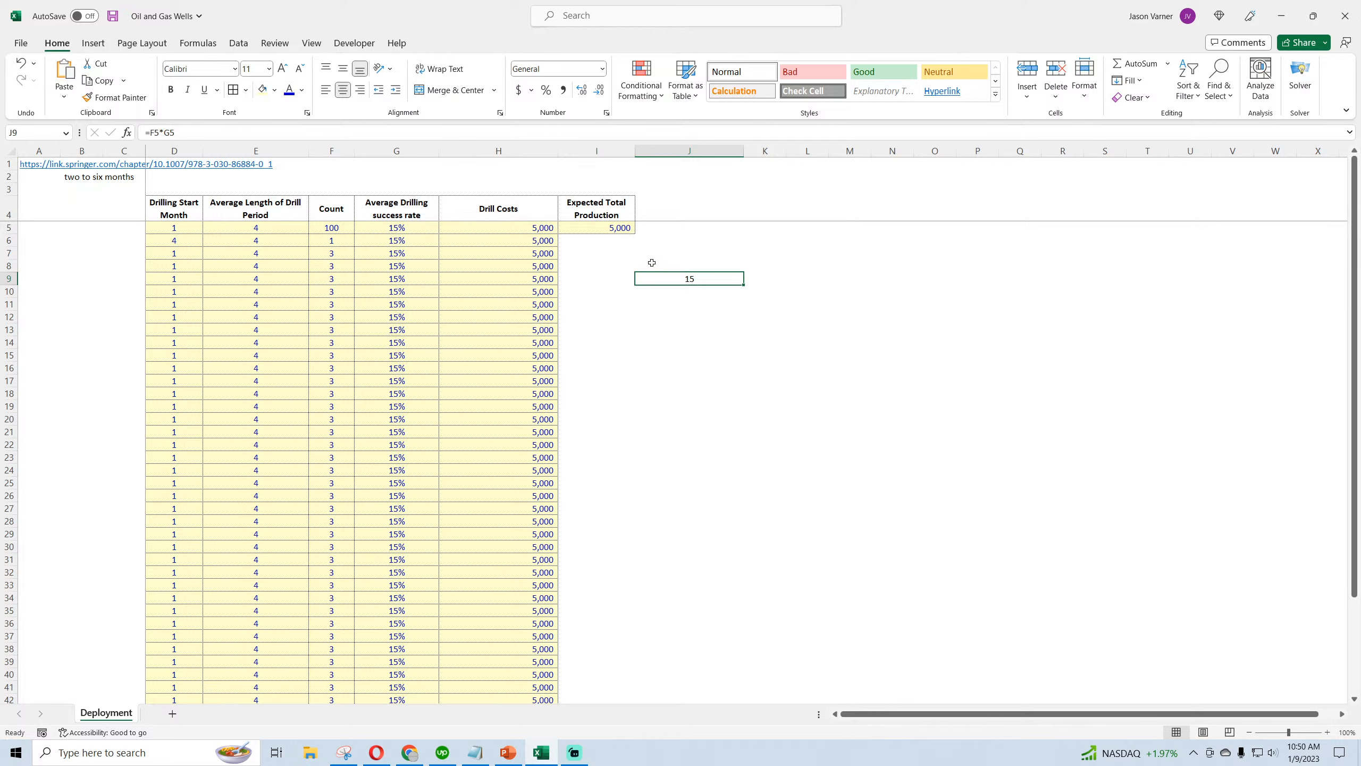
- Rename the header in I4 to Expected Units Produced
{"action": "left_click", "coordinate": [621, 228]}
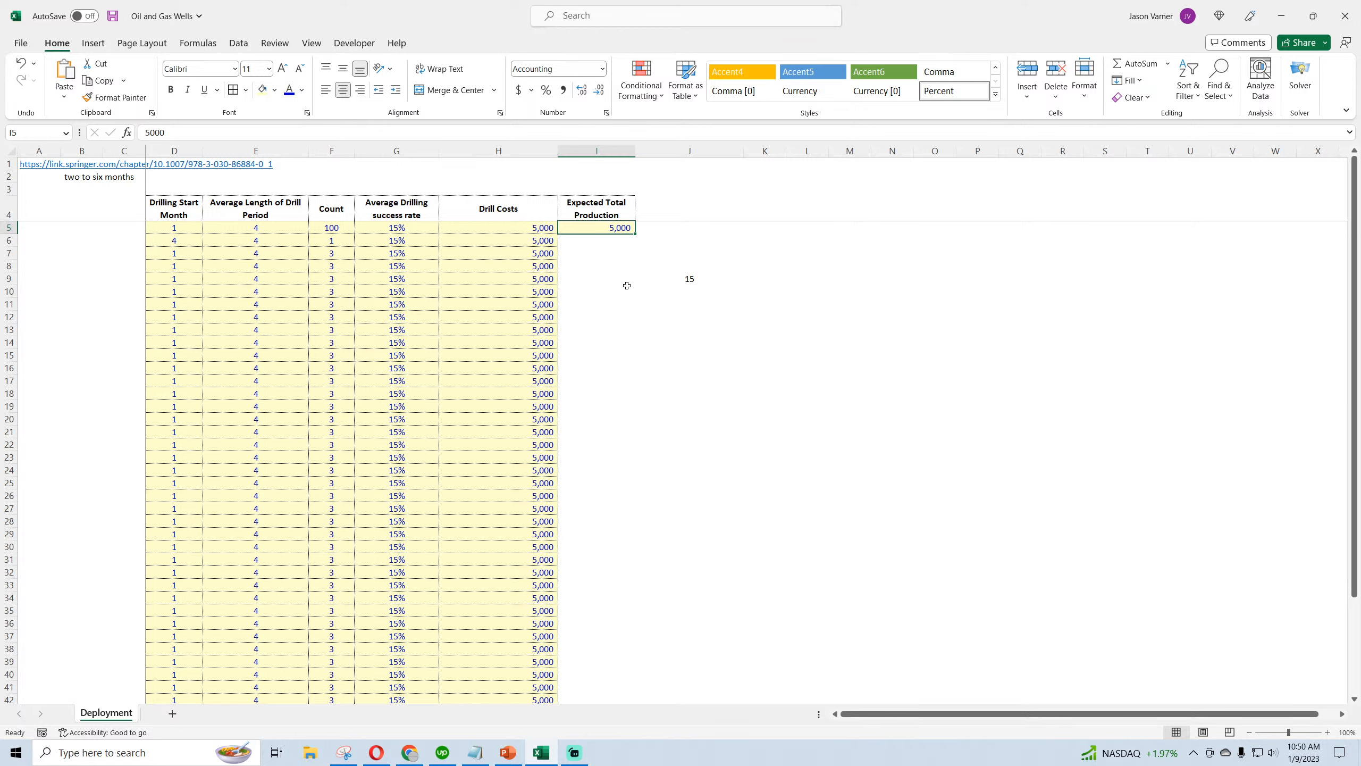
{"action": "left_click", "coordinate": [615, 209]}
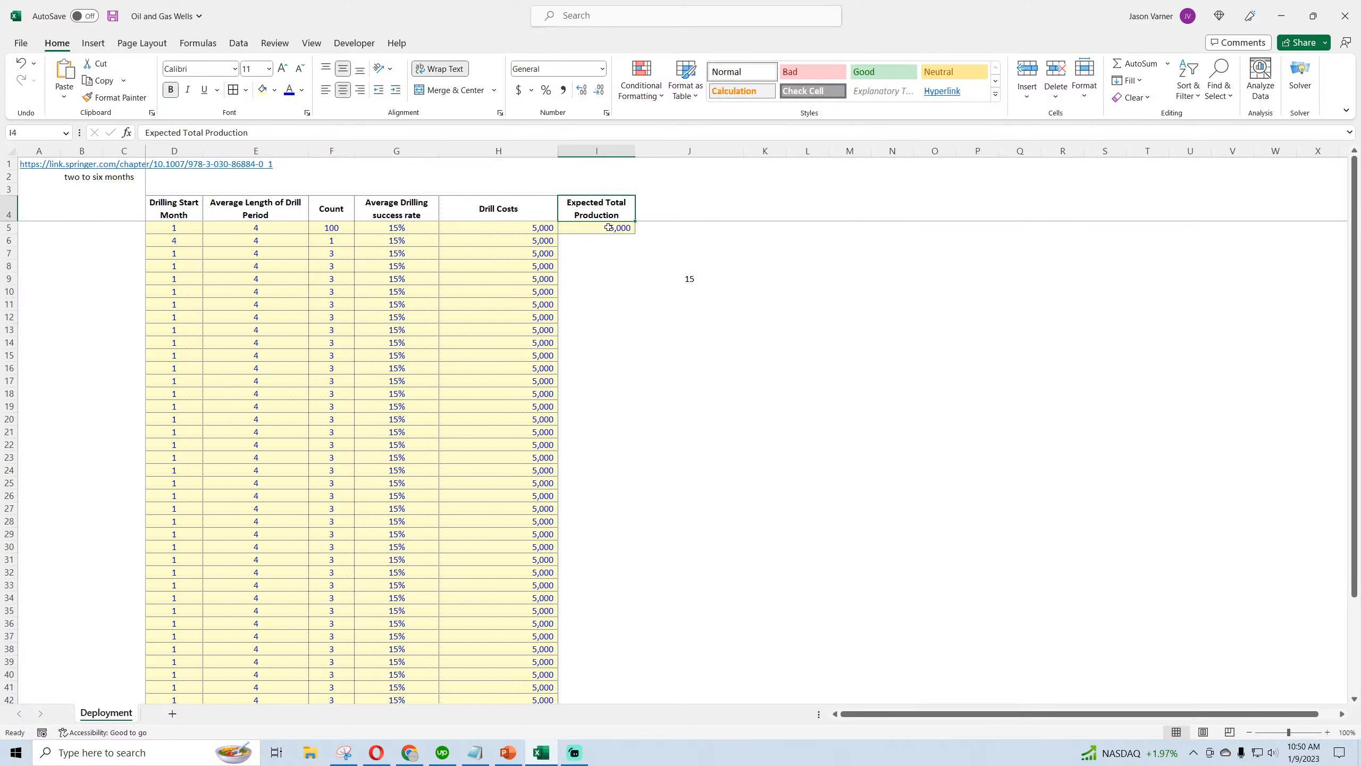
{"action": "left_click", "coordinate": [608, 227]}
{"action": "left_click", "coordinate": [611, 207]}
{"action": "left_click", "coordinate": [606, 228]}
{"action": "left_click", "coordinate": [607, 207]}
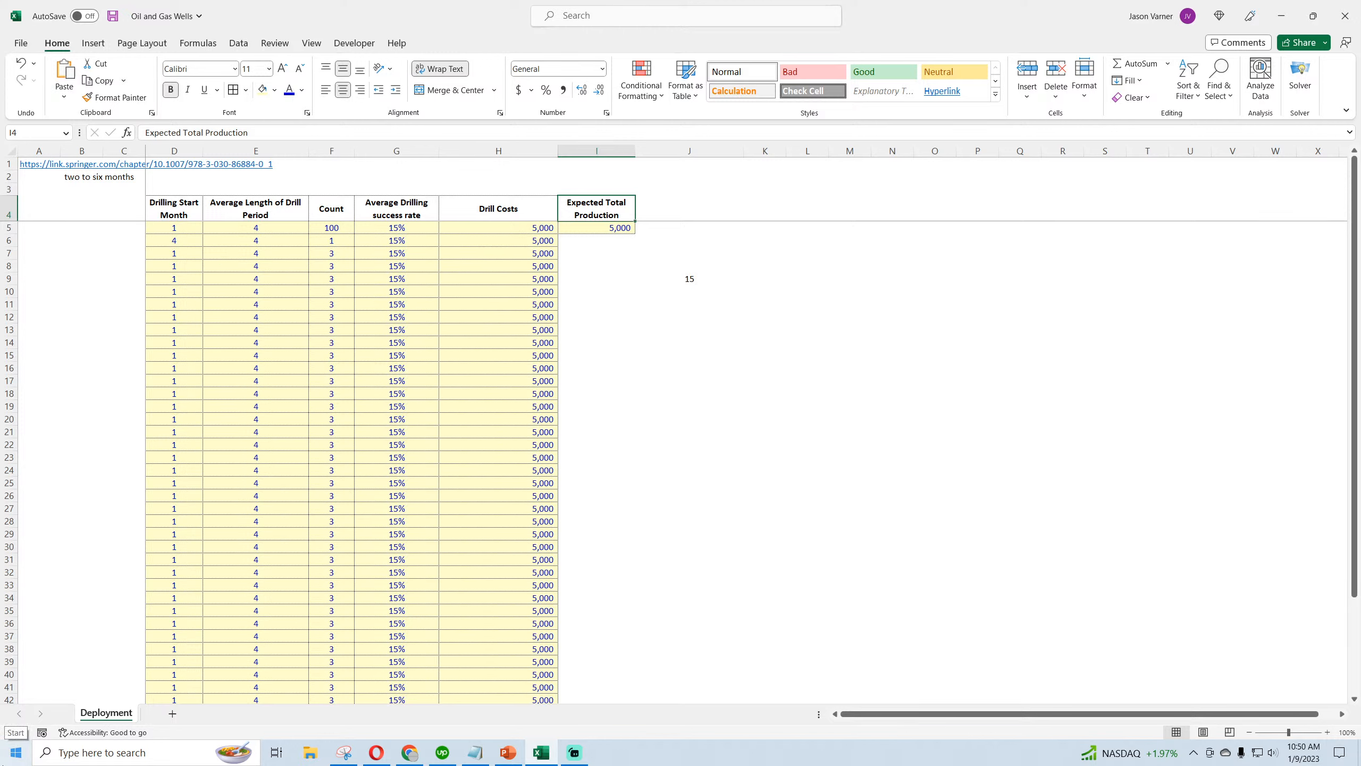
{"action": "type", "text": "Expecte"}
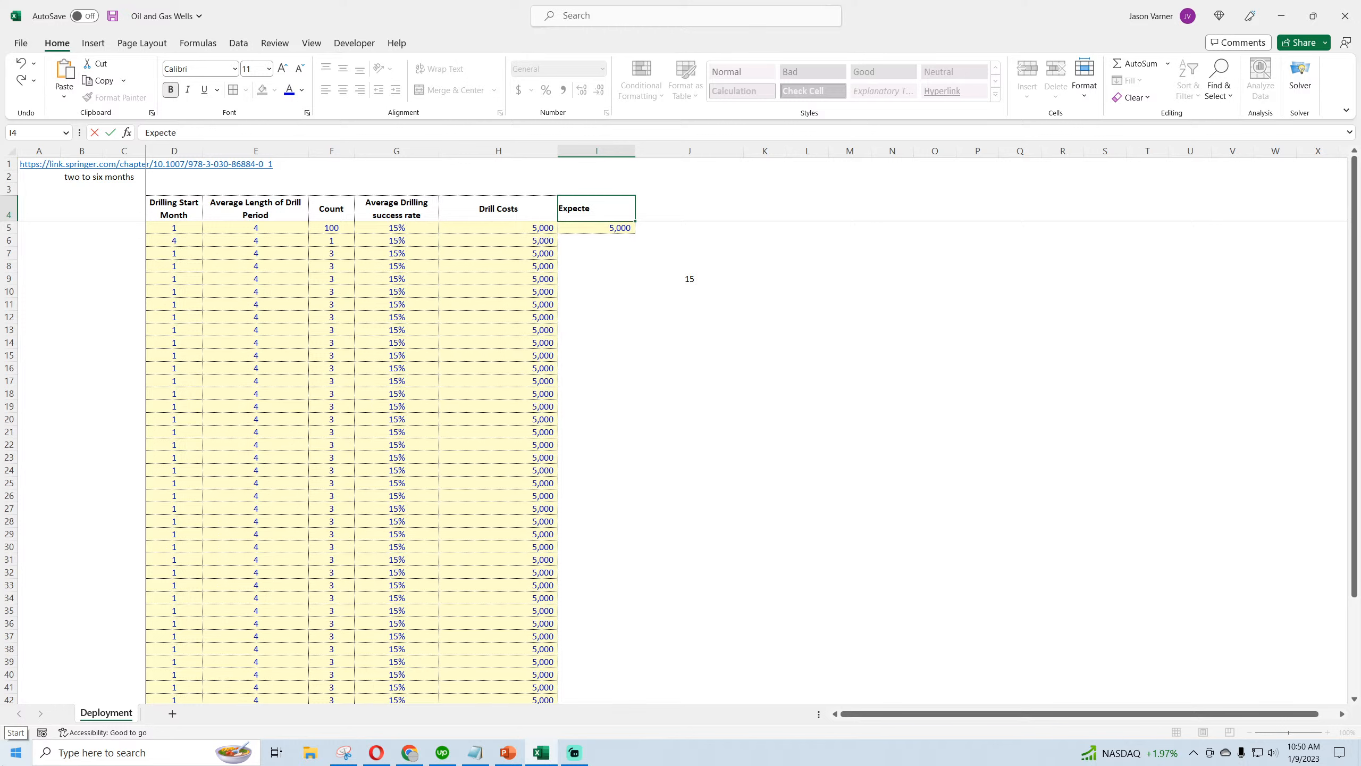
{"action": "type", "text": "d Units Produced"}
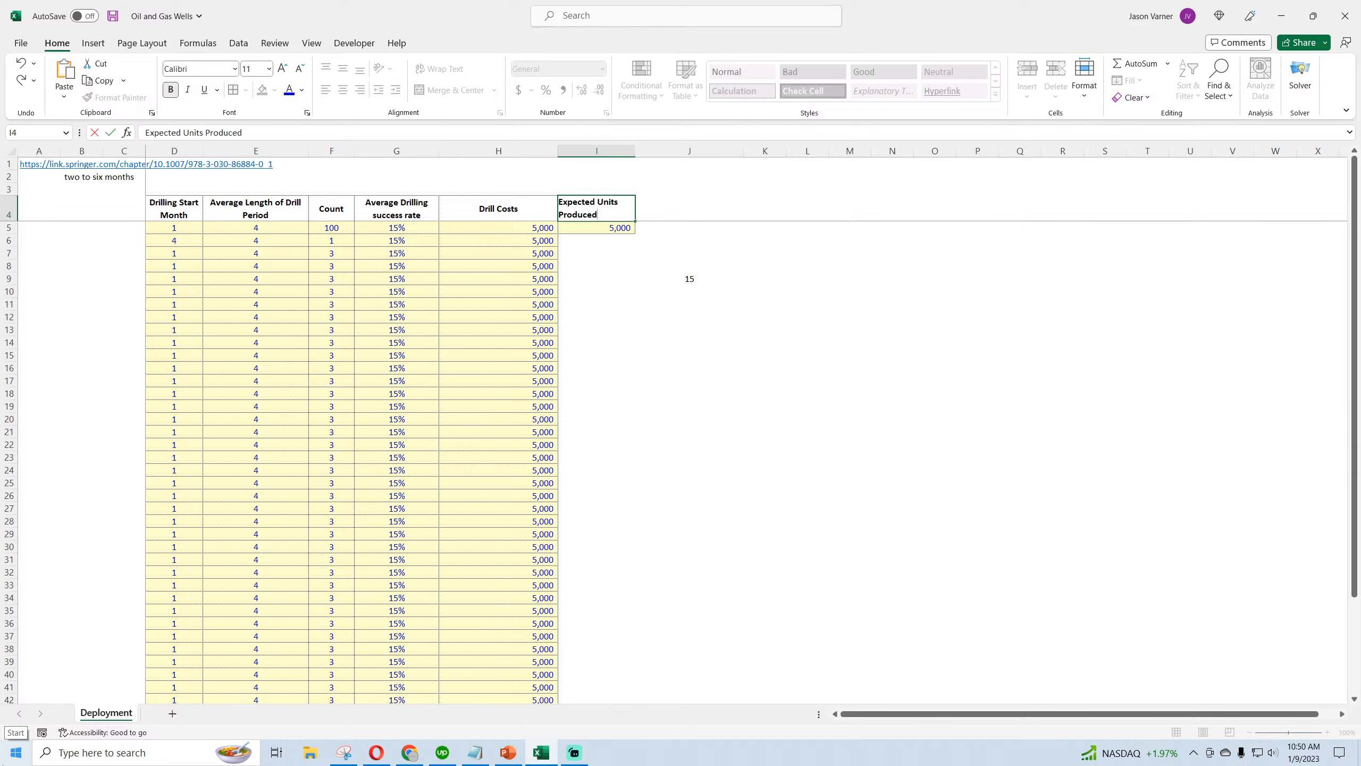
{"action": "key", "text": "Return"}
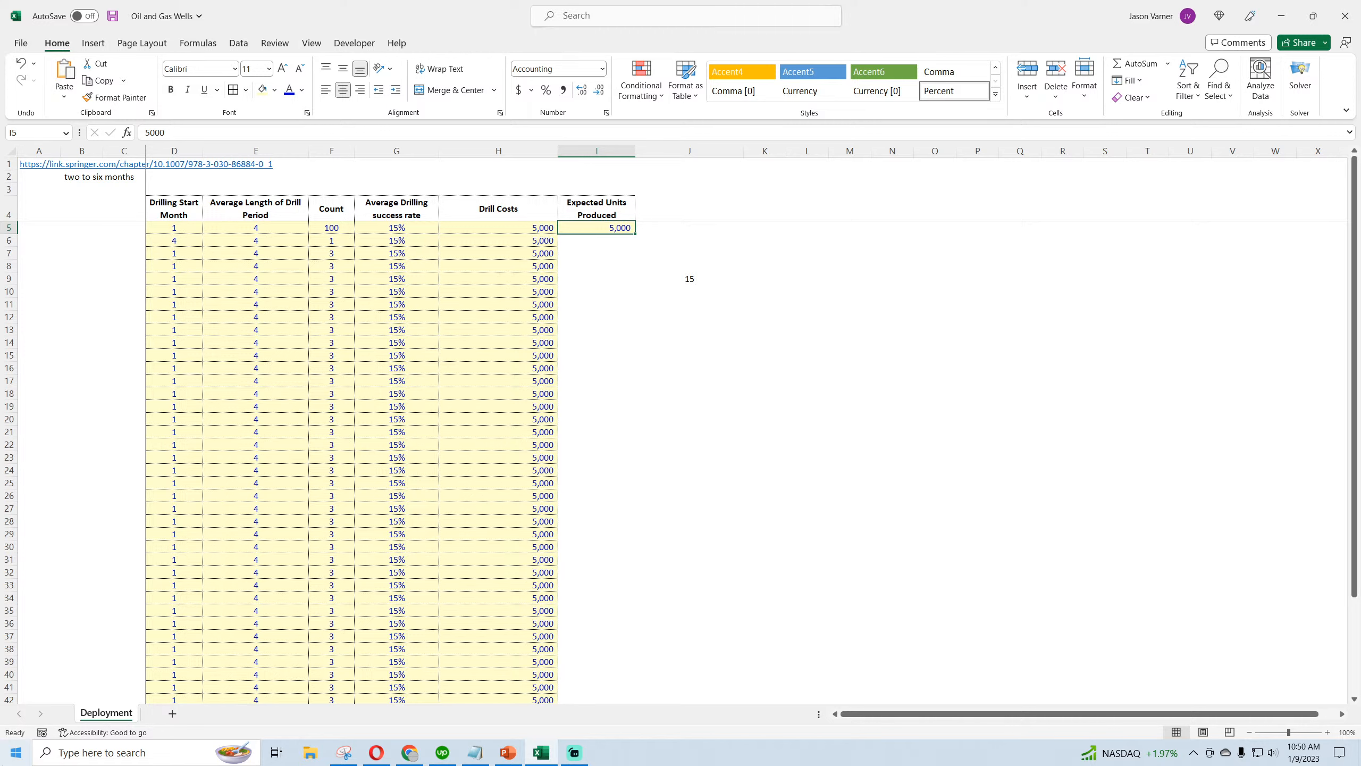
- Set the first row's expected units produced in I5 to 1,000,000
{"action": "type", "text": "1,"}
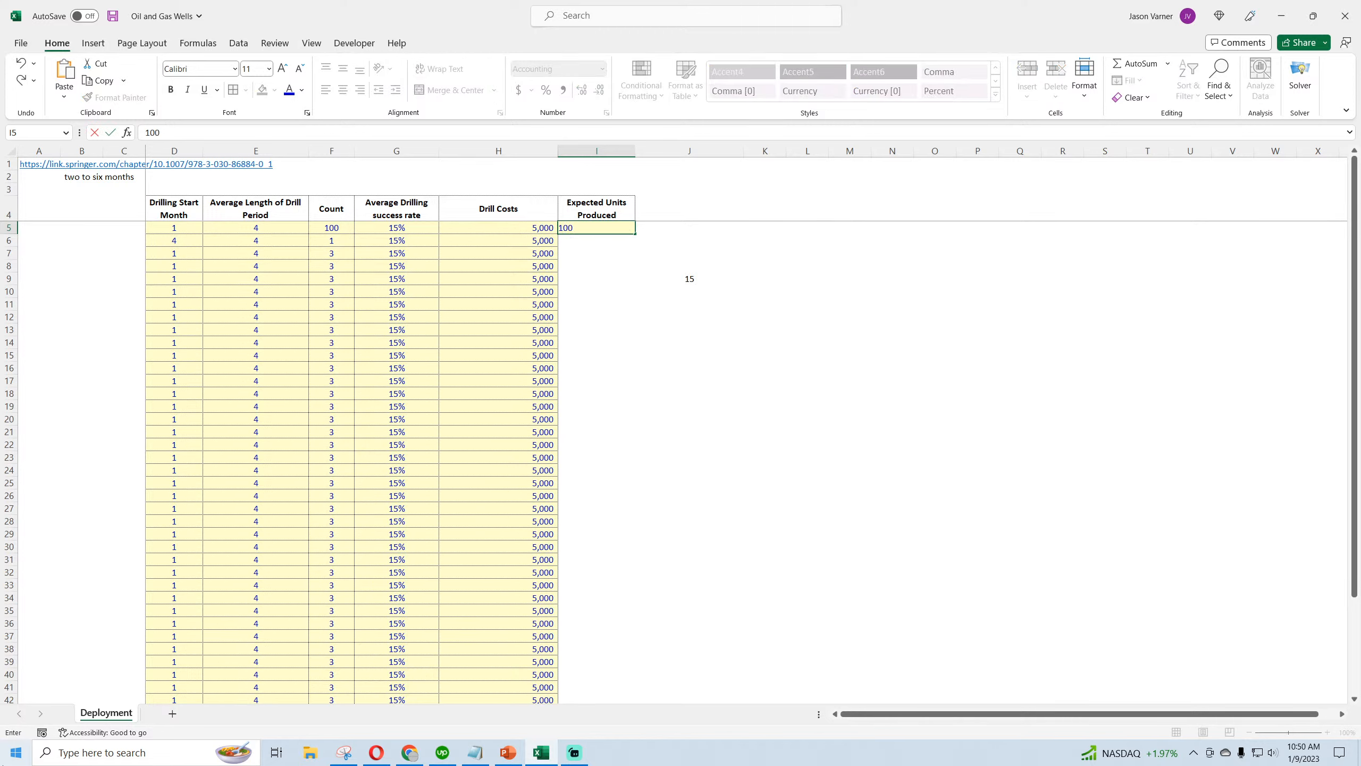
{"action": "type", "text": "000,000"}
{"action": "key", "text": "Return"}
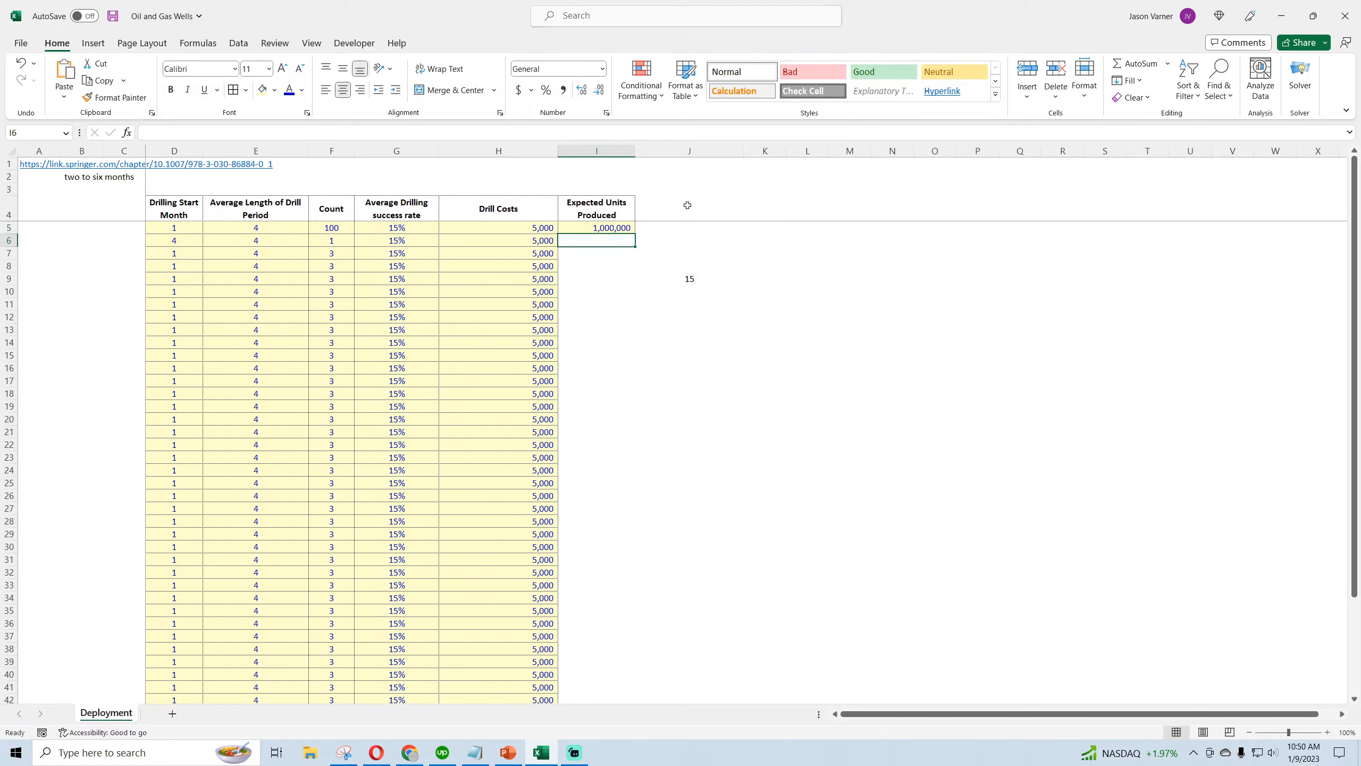
- Copy the I4 header into J4, narrow column J, and rename the new header Average Selling Price per unit
{"action": "left_click", "coordinate": [627, 215]}
{"action": "left_click_drag", "start_coordinate": [635, 221], "coordinate": [697, 220]}
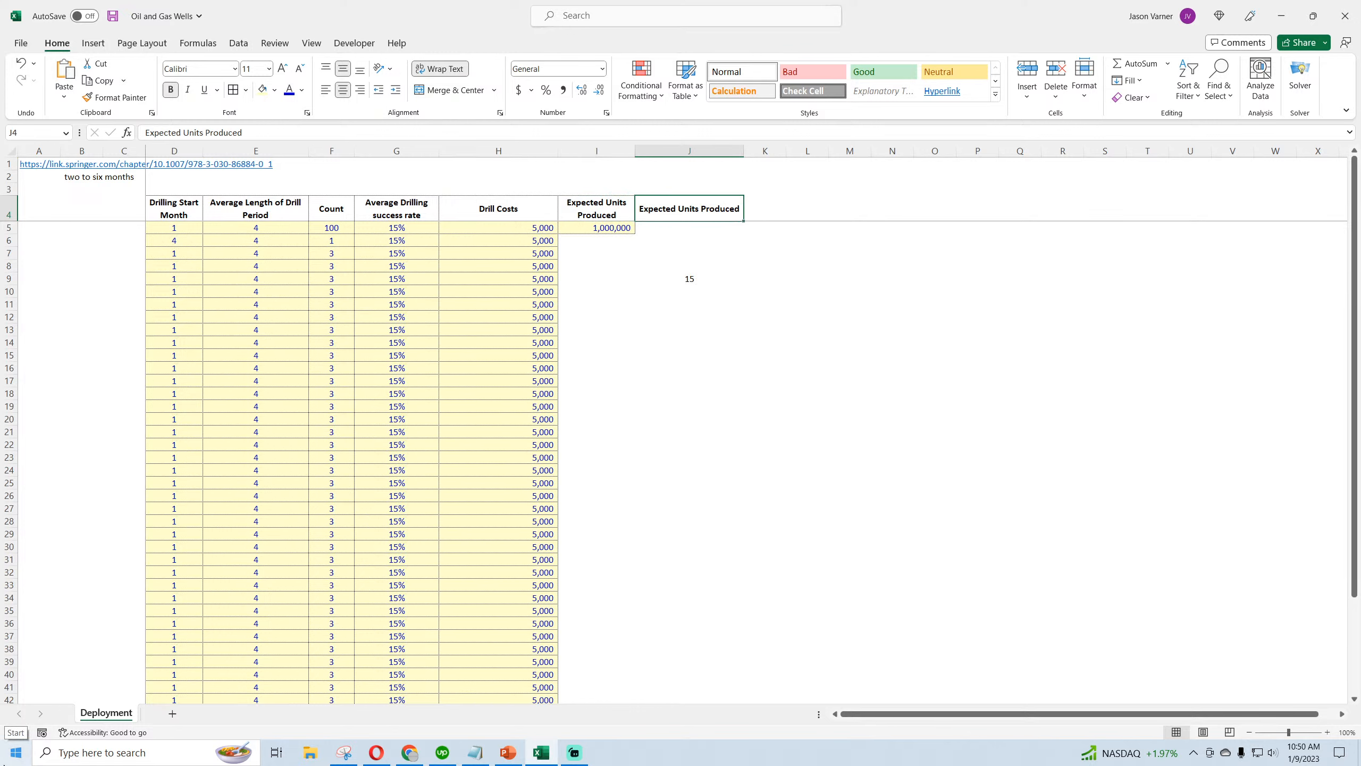
{"action": "left_click_drag", "start_coordinate": [744, 151], "coordinate": [717, 152]}
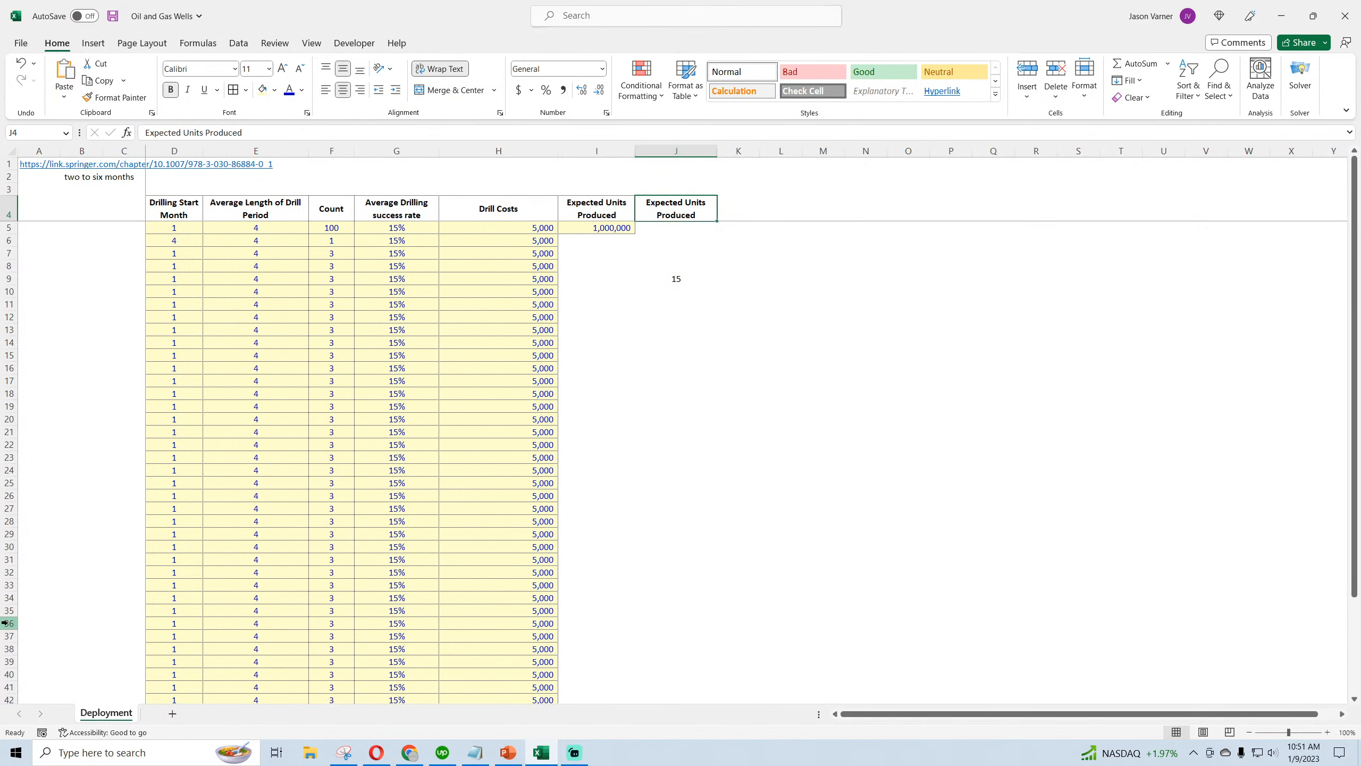
{"action": "type", "text": "Average Sellin"}
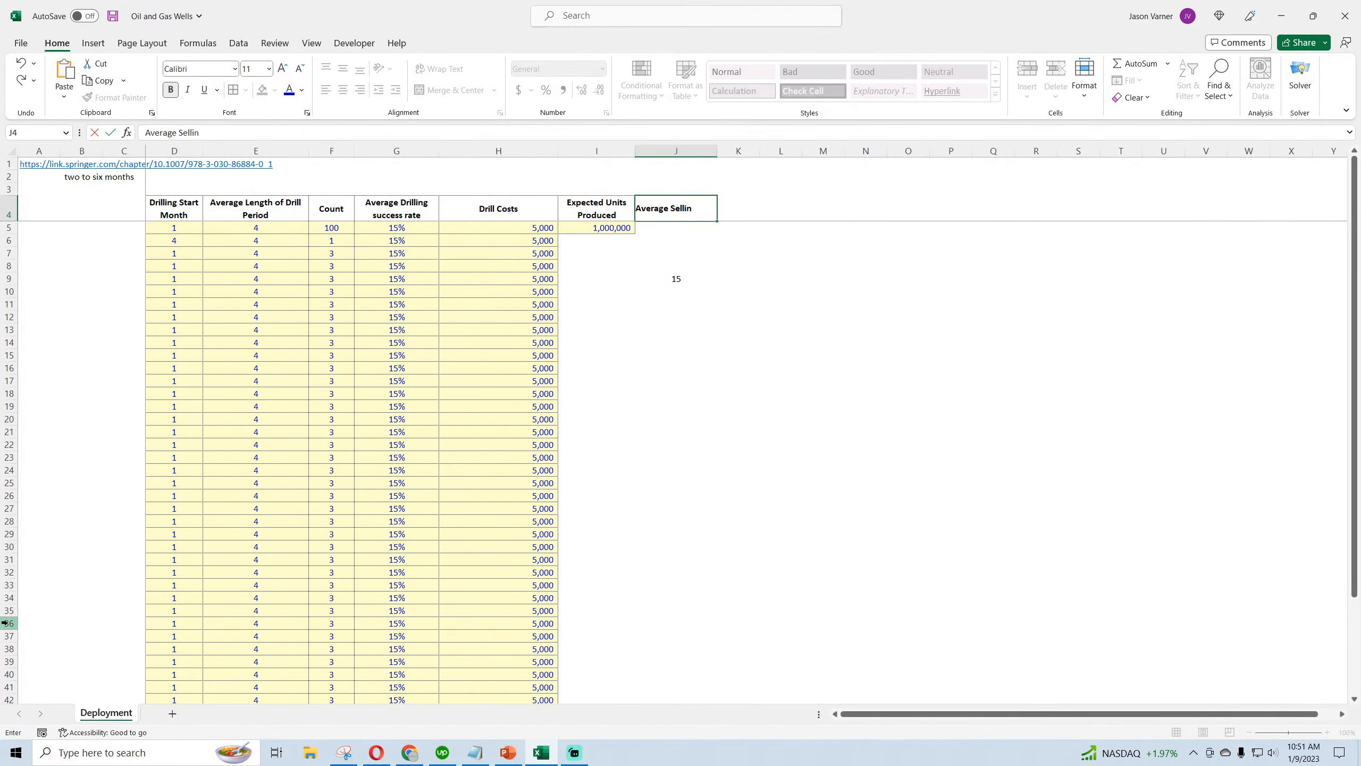
{"action": "type", "text": "g Price per unit"}
{"action": "key", "text": "Return"}
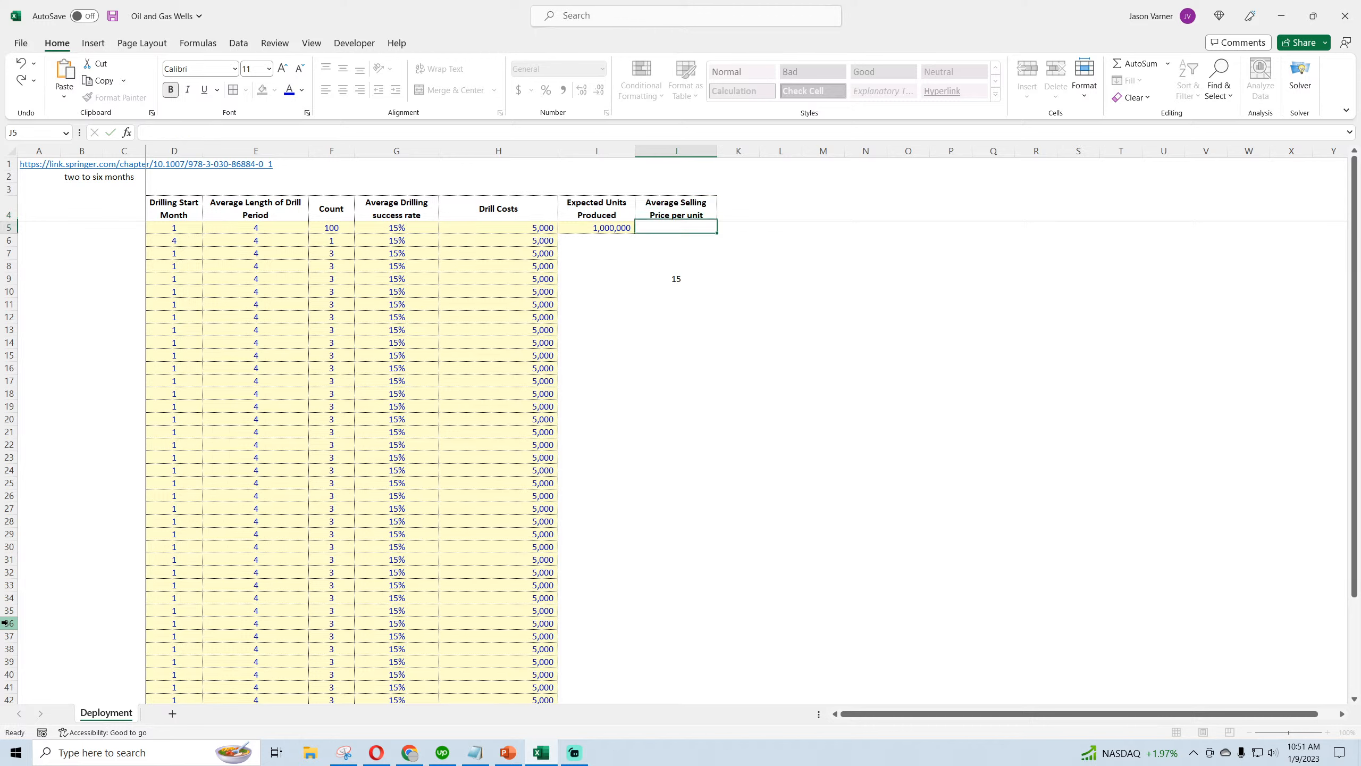
- Copy the formatted input cell I5 into J5 and set the first row's average selling price per unit to 50
{"action": "left_click", "coordinate": [610, 230]}
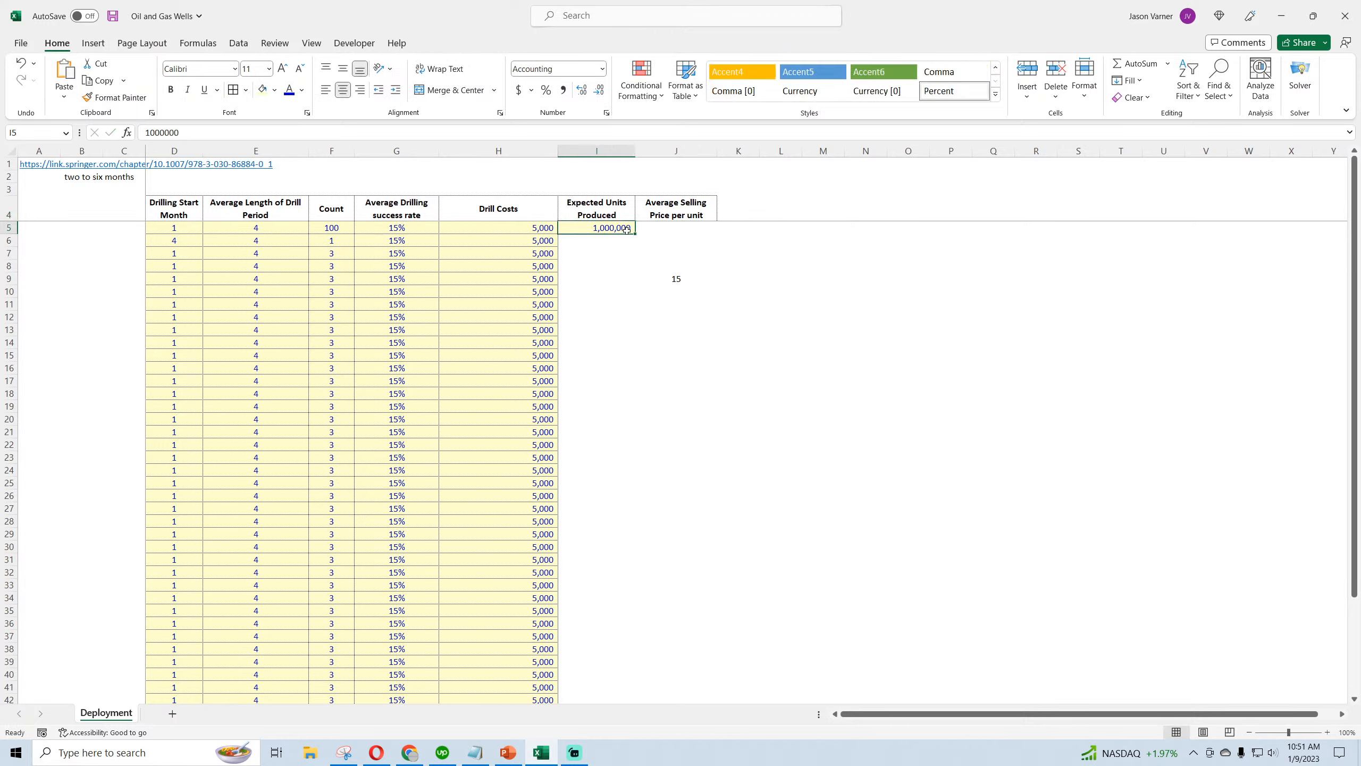
{"action": "left_click_drag", "start_coordinate": [635, 234], "coordinate": [685, 230]}
{"action": "left_click", "coordinate": [683, 230]}
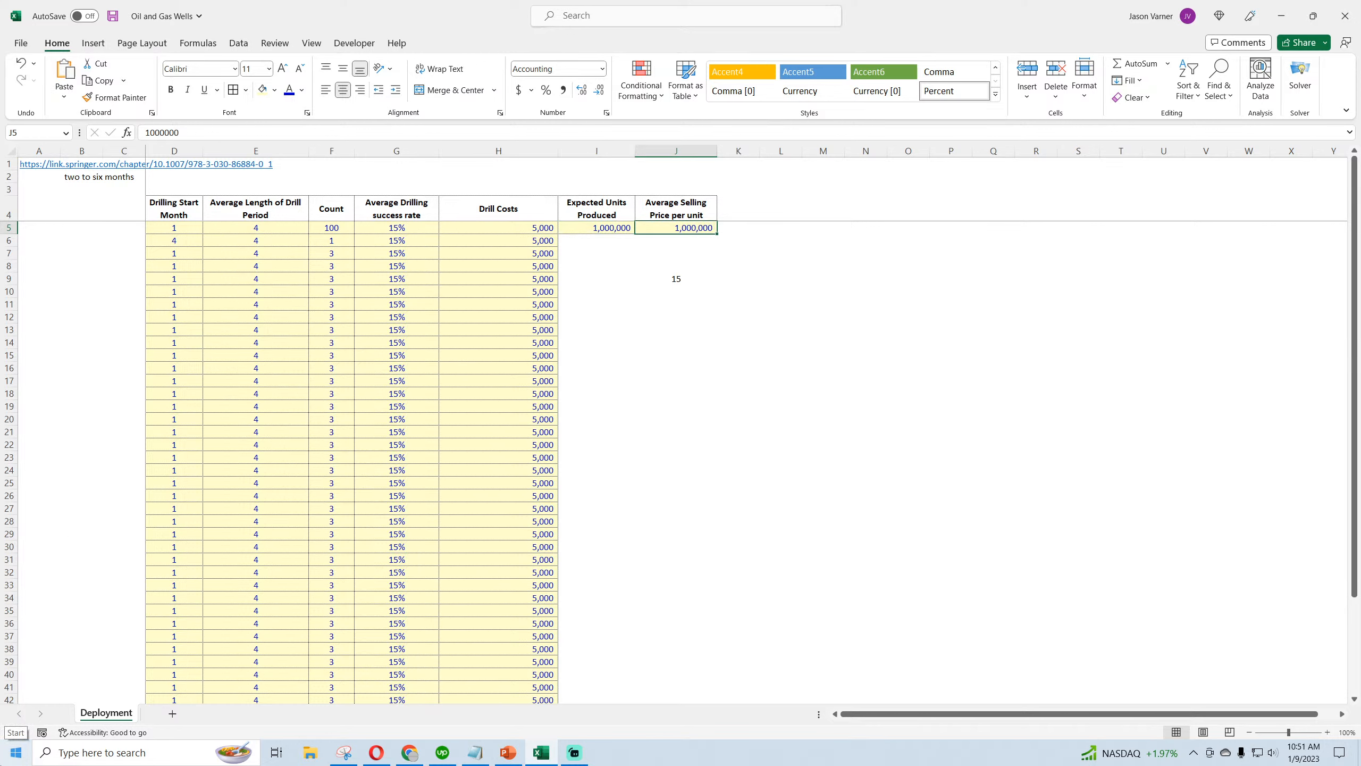
{"action": "type", "text": "50"}
{"action": "key", "text": "Return"}
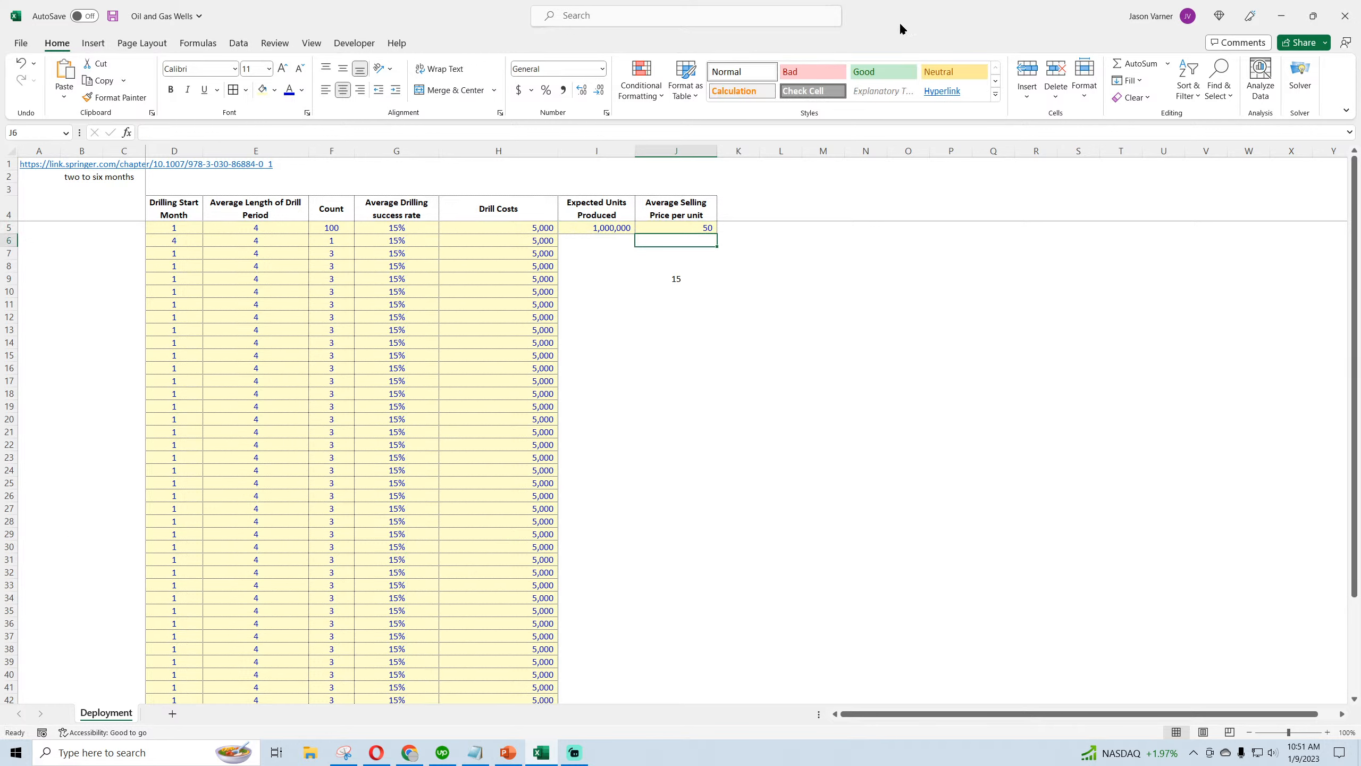
- Format the average selling price in J5 as Currency with the $ symbol and no decimals
{"action": "left_click", "coordinate": [679, 228]}
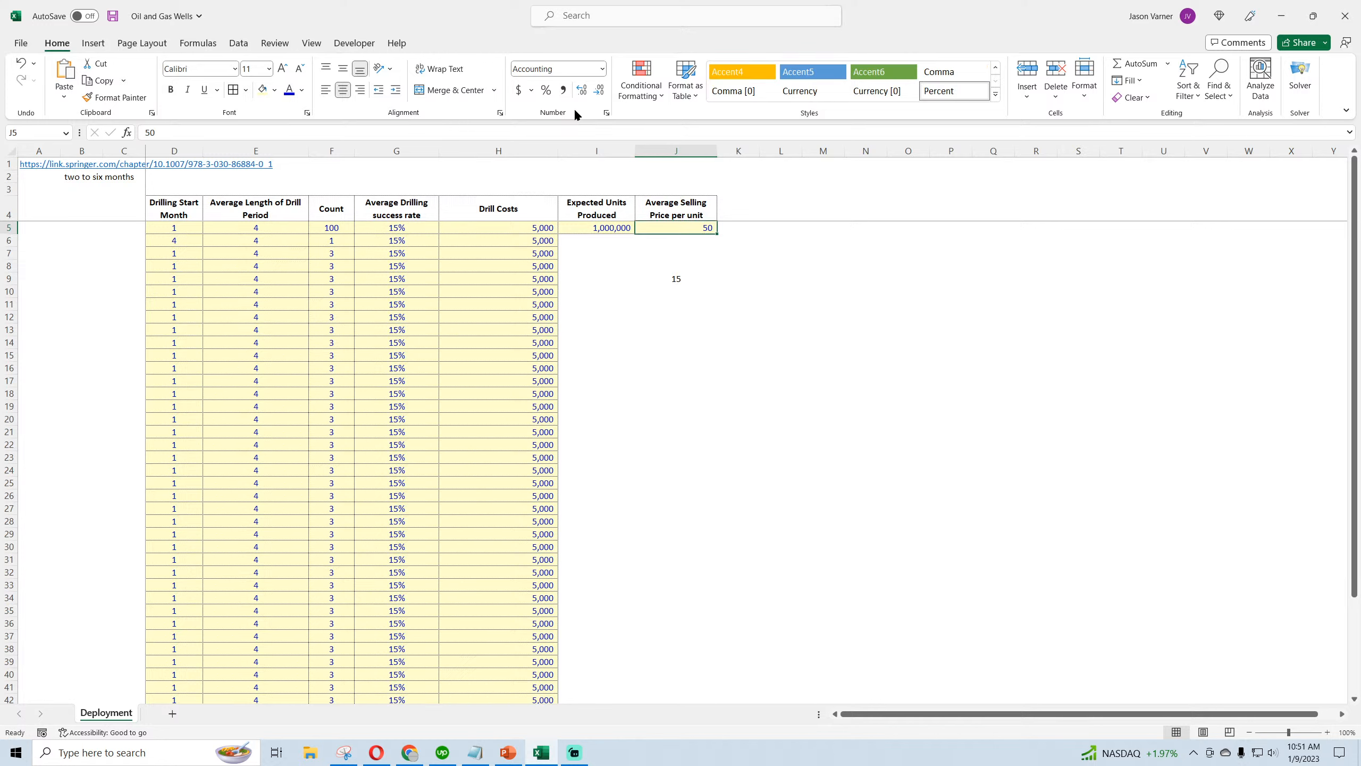
{"action": "left_click", "coordinate": [606, 113]}
{"action": "left_click", "coordinate": [965, 193]}
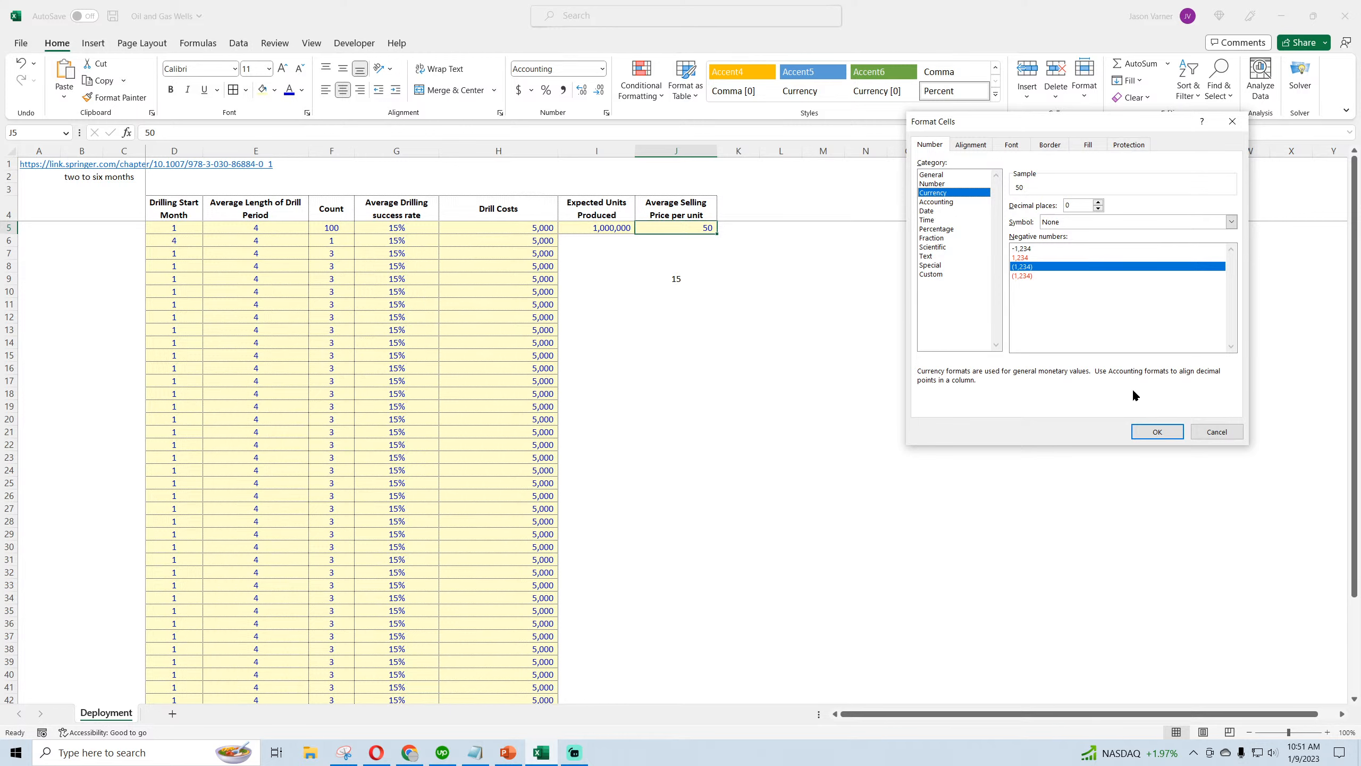
{"action": "left_click", "coordinate": [1073, 222]}
{"action": "left_click", "coordinate": [1069, 245]}
{"action": "left_click", "coordinate": [1071, 224]}
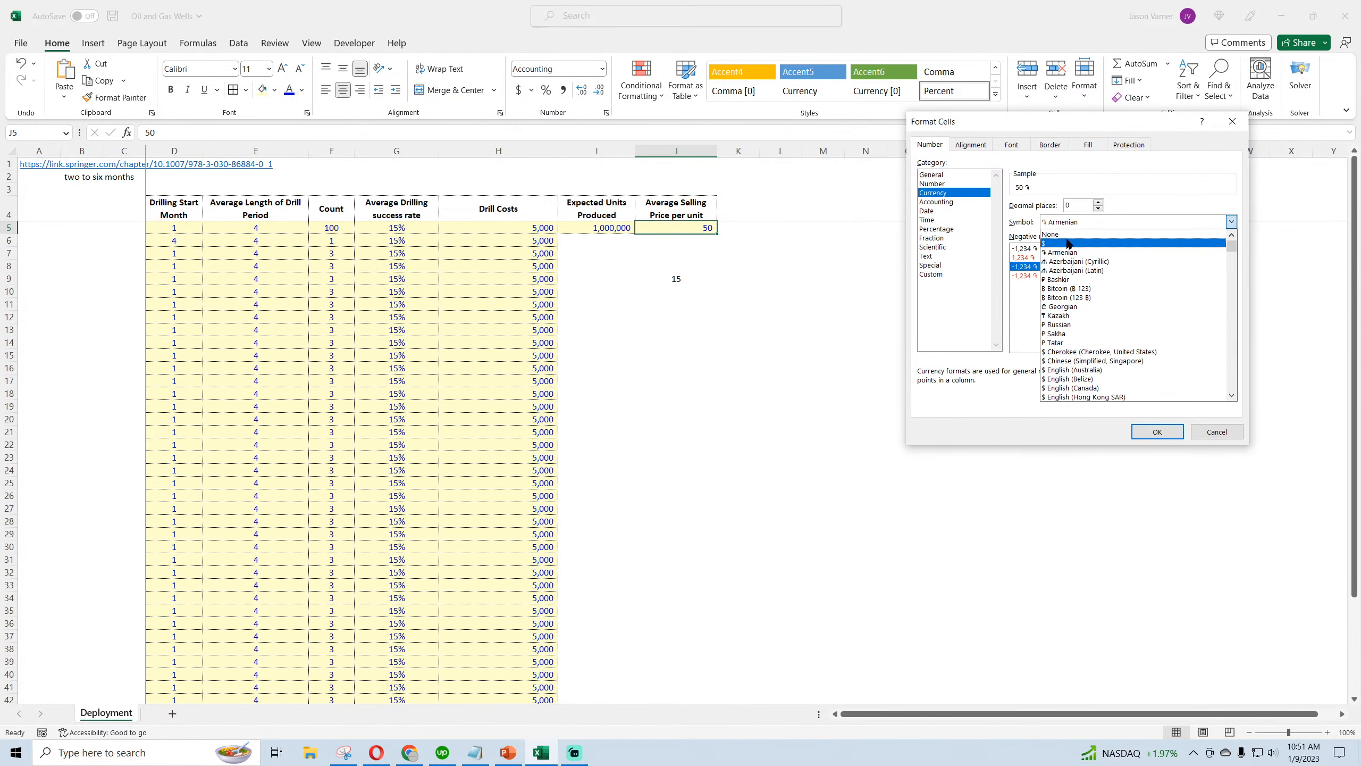
{"action": "left_click", "coordinate": [1094, 220]}
{"action": "left_click", "coordinate": [1158, 431]}
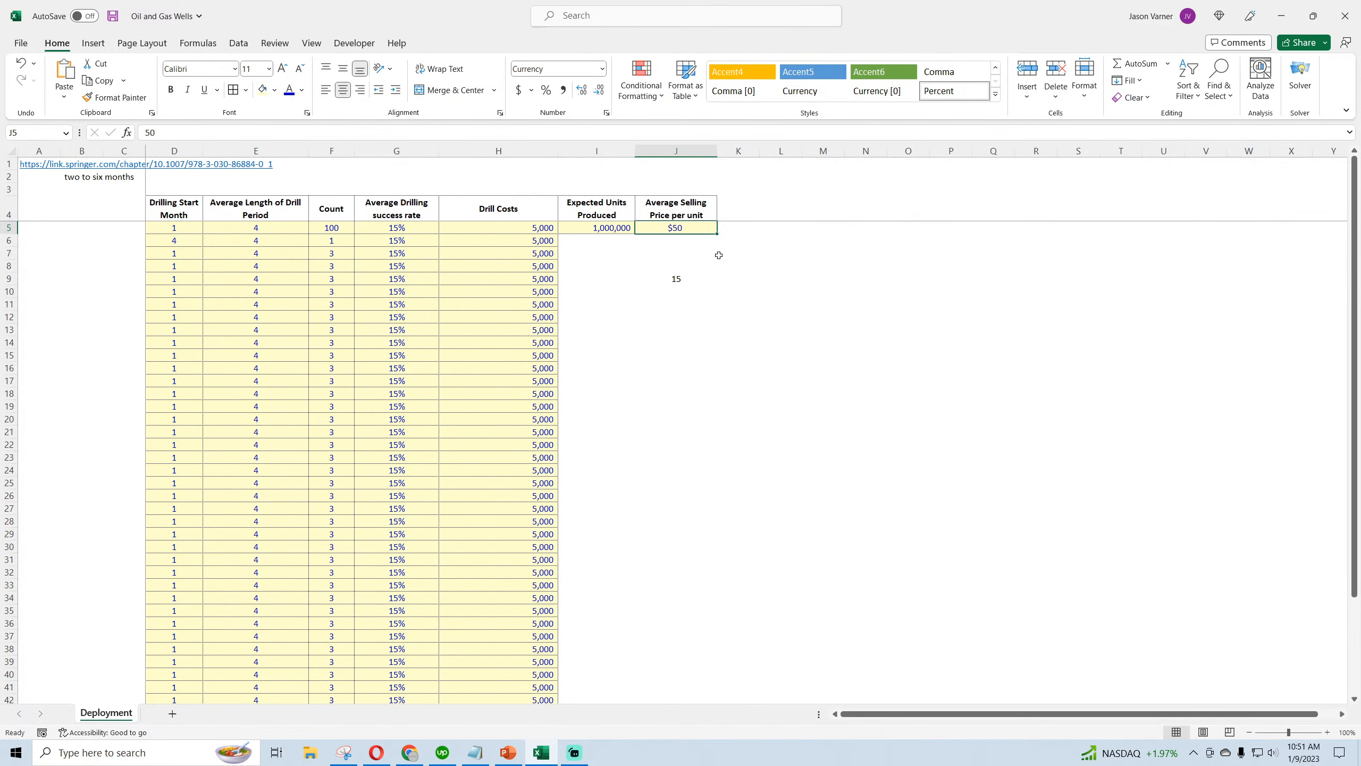
- Format the first drill cost in H5 as Currency with the $ symbol
{"action": "left_click", "coordinate": [525, 228]}
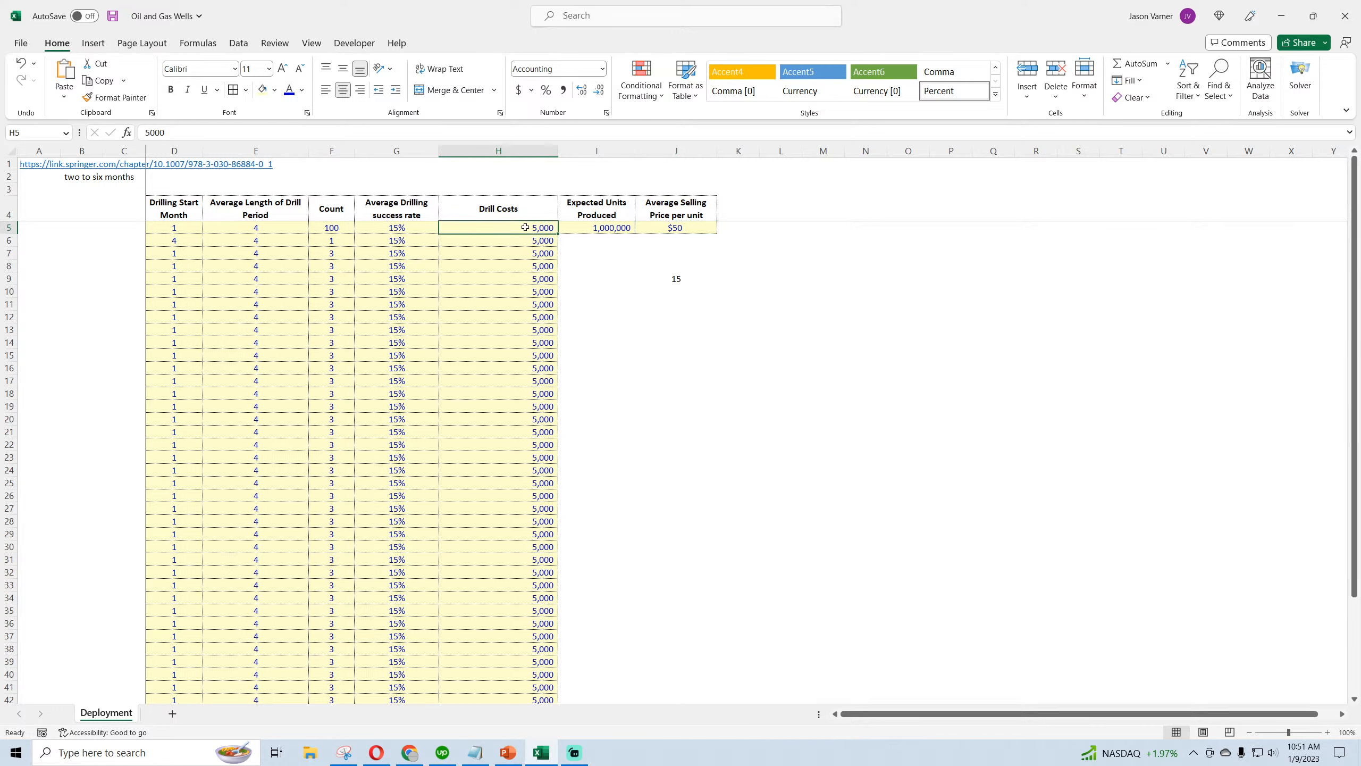
{"action": "left_click", "coordinate": [607, 112]}
{"action": "left_click", "coordinate": [1054, 222]}
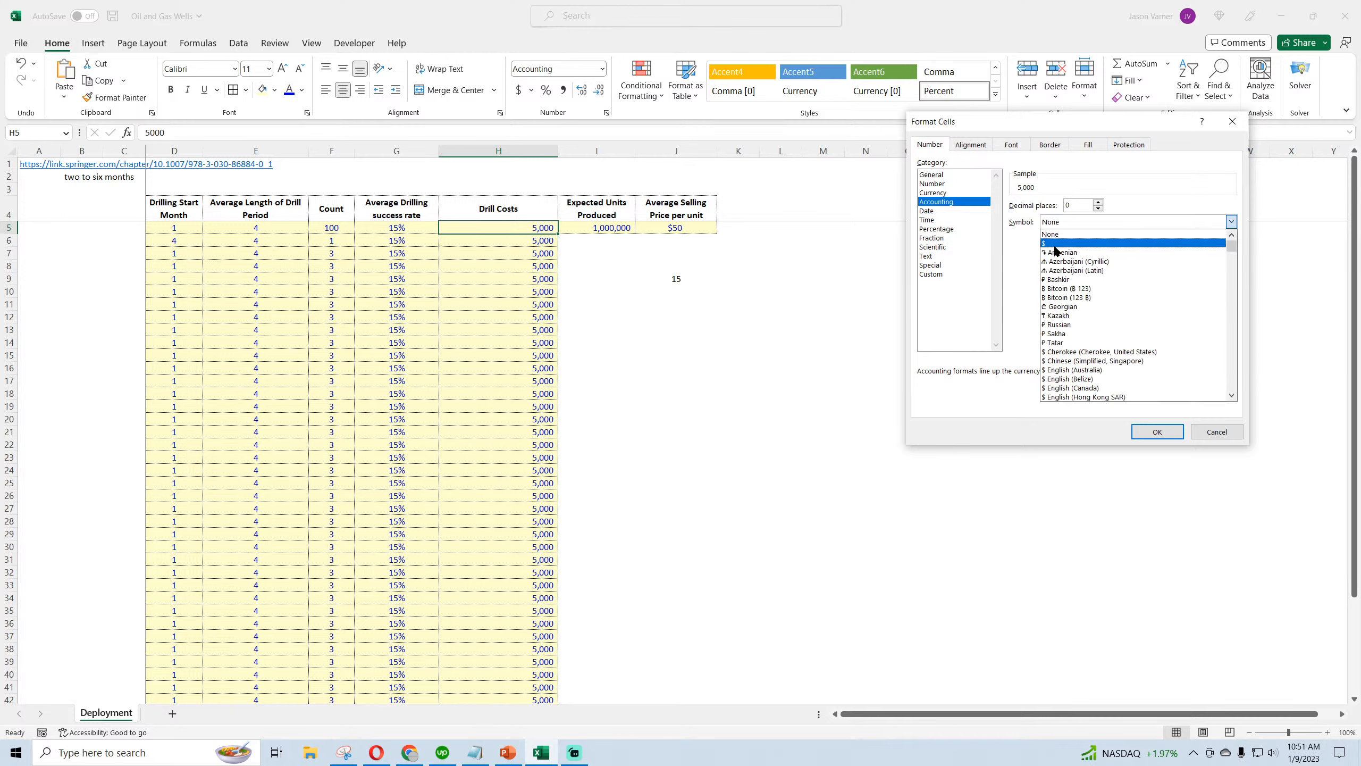
{"action": "left_click", "coordinate": [1059, 240]}
{"action": "left_click", "coordinate": [934, 193]}
{"action": "left_click", "coordinate": [1156, 430]}
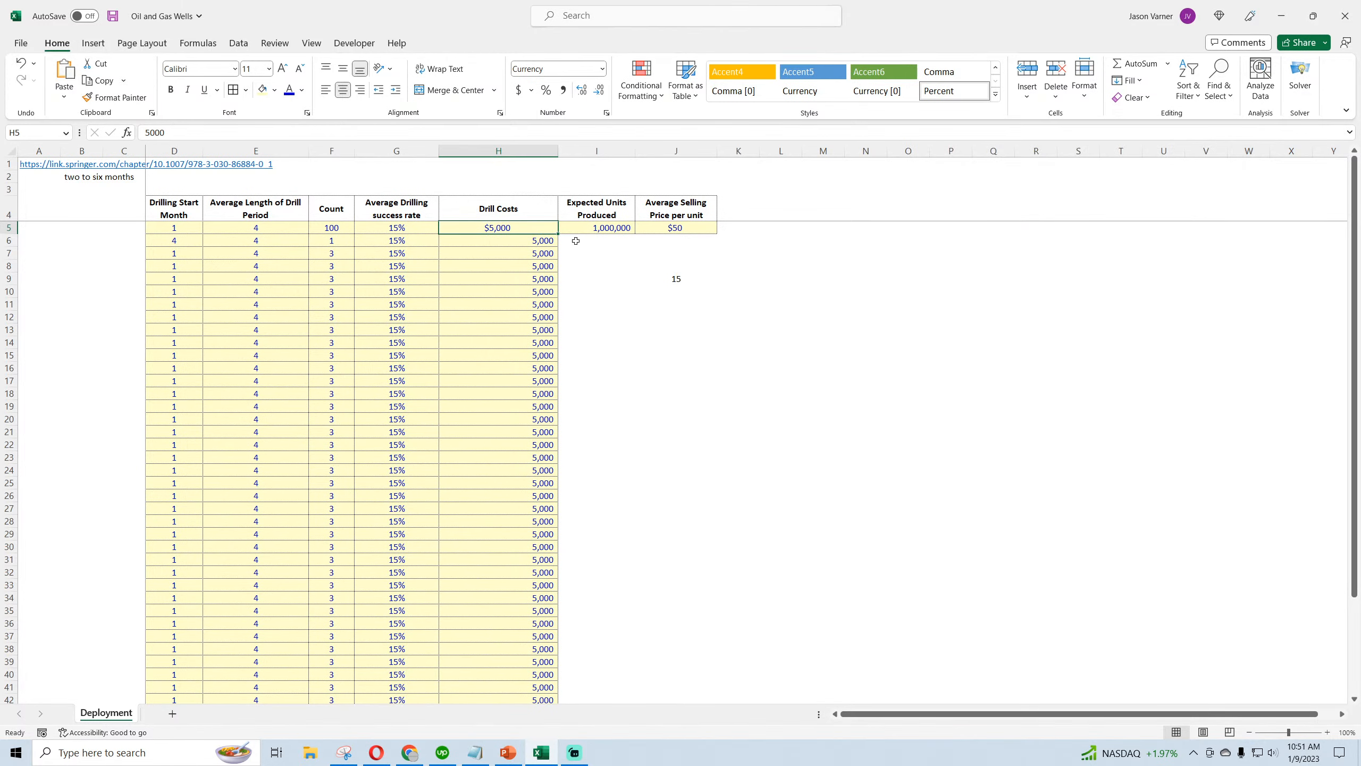
- Fill the first row's drill cost and expected units produced down their columns H and I
{"action": "double_click", "coordinate": [560, 235]}
{"action": "left_click", "coordinate": [617, 229]}
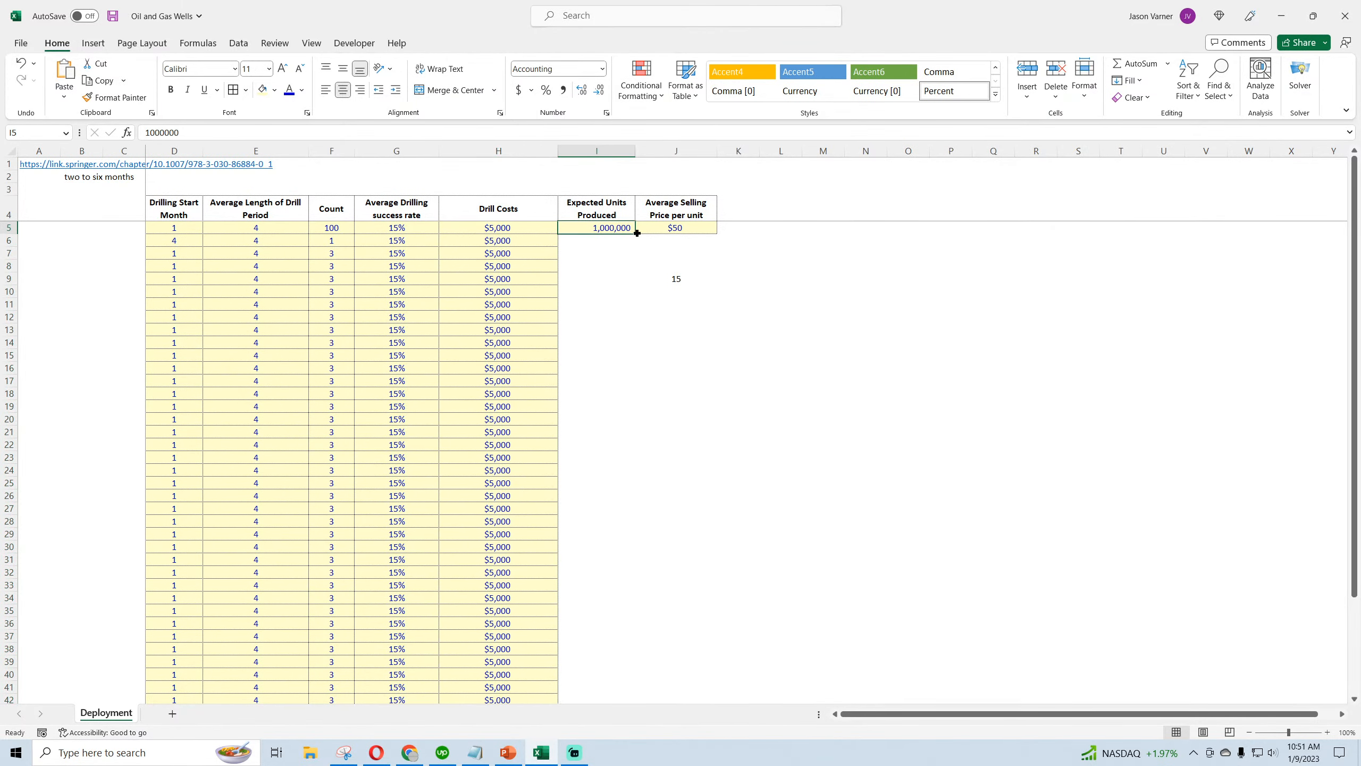
{"action": "double_click", "coordinate": [636, 234]}
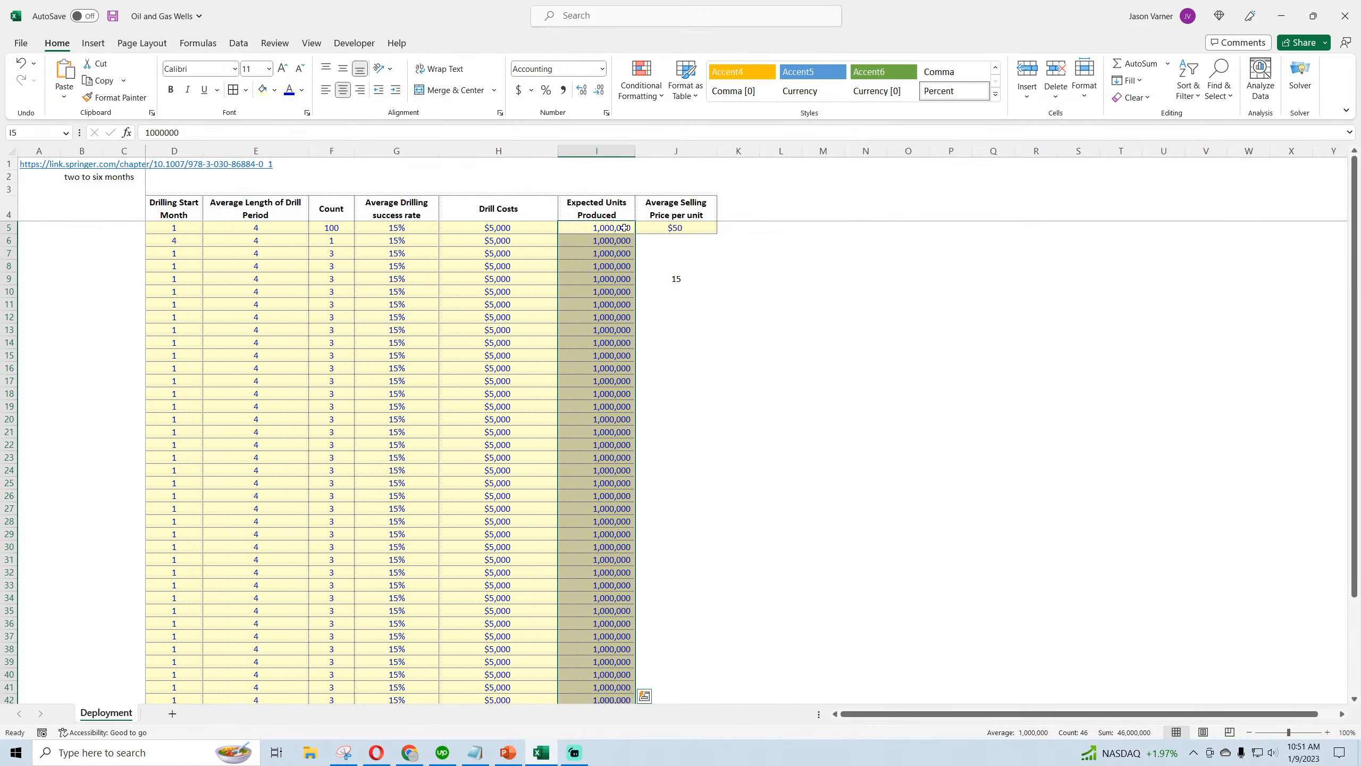
- Apply the custom number format _($* #,##0_);_($* (#,##0);_($* "-"_);_(@_) to the drill cost in H5
{"action": "key", "text": "Left"}
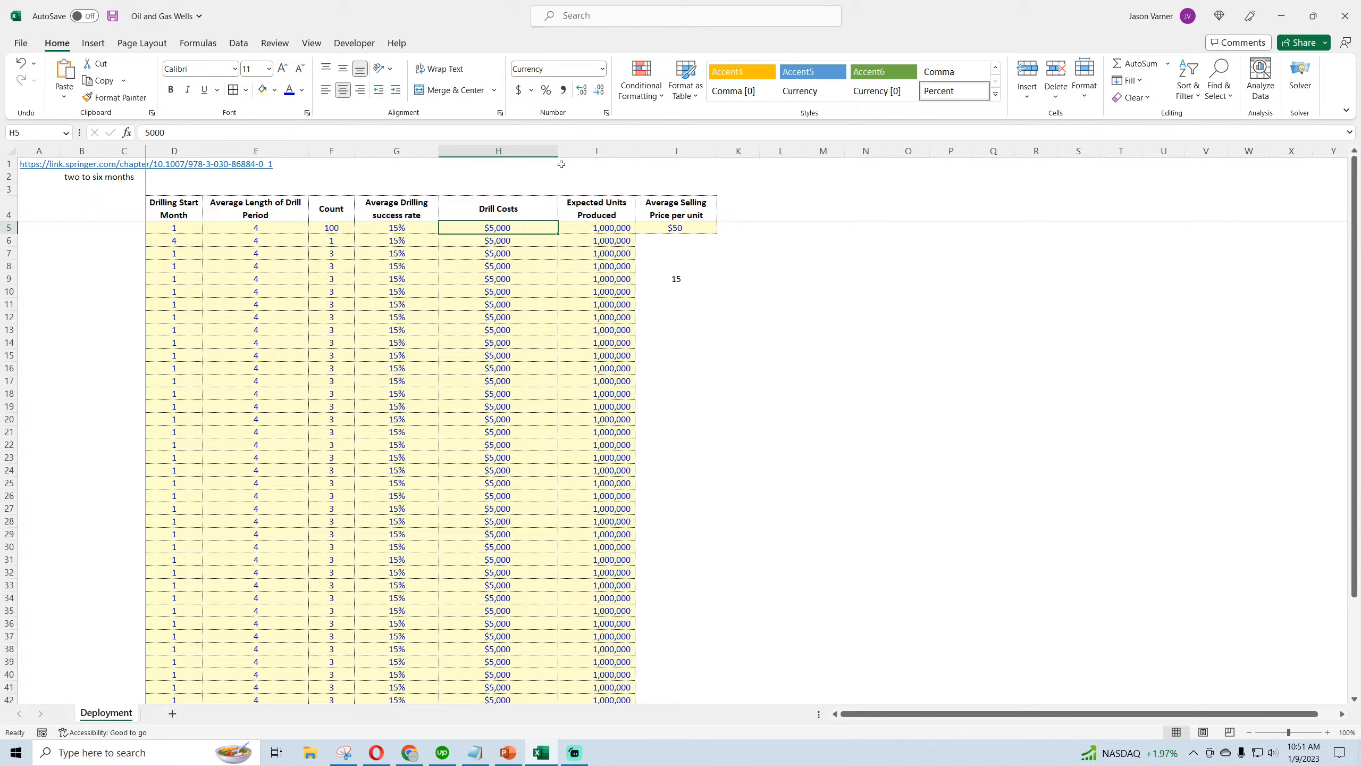
{"action": "left_click", "coordinate": [606, 113]}
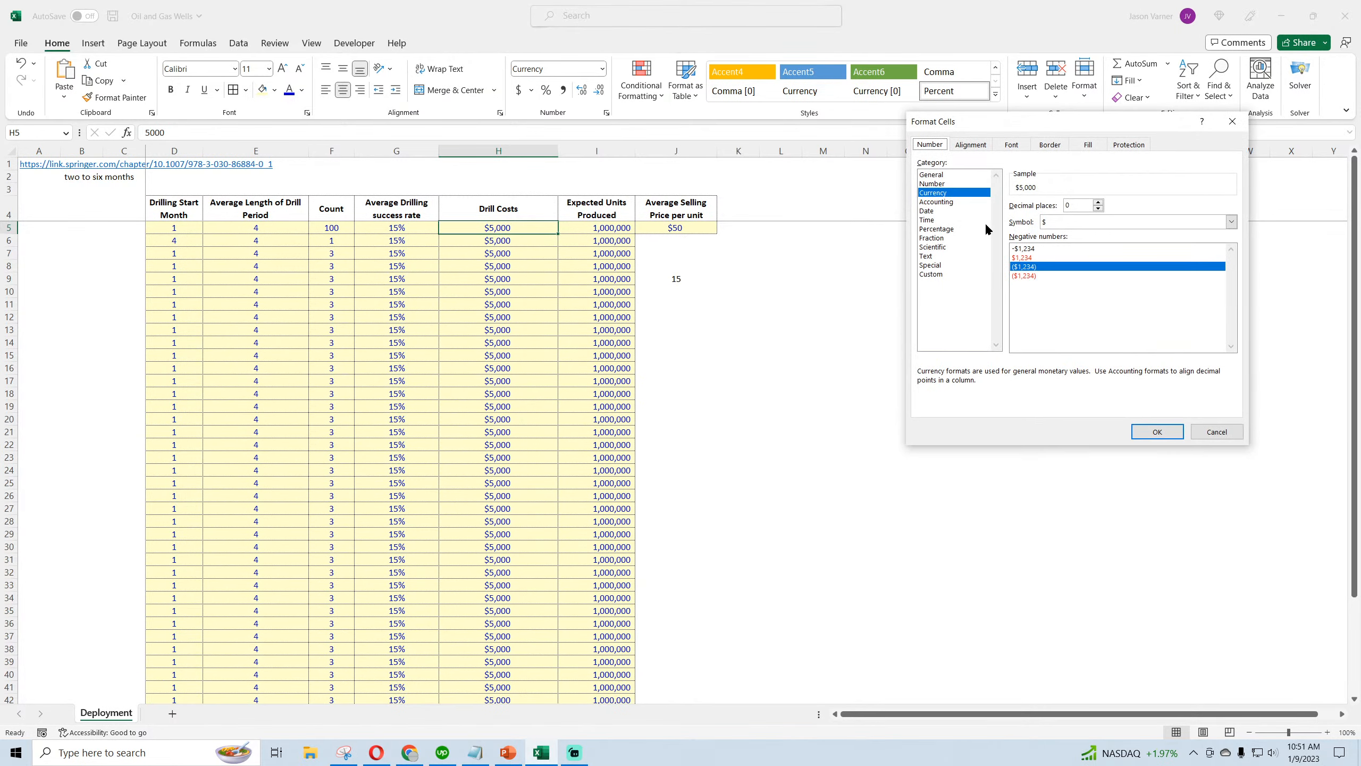
{"action": "left_click", "coordinate": [953, 274]}
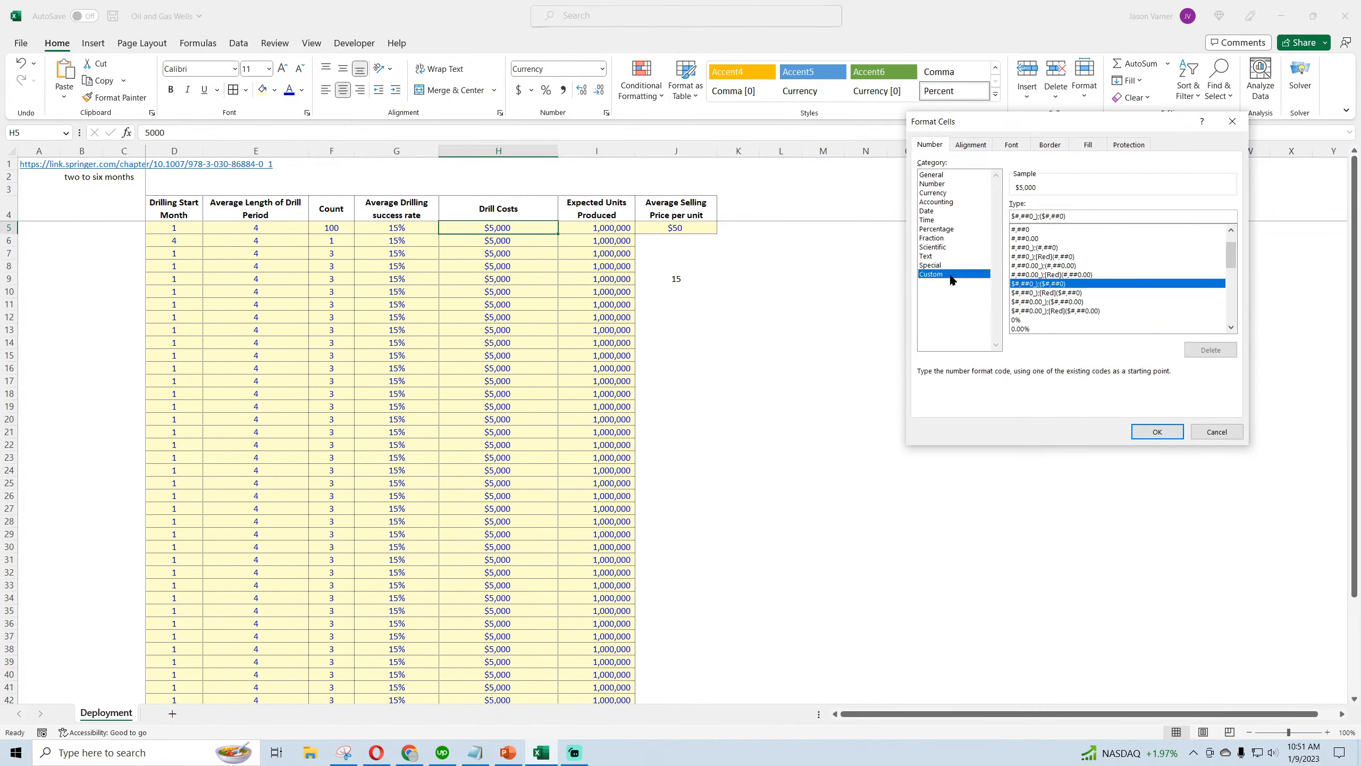
{"action": "scroll", "coordinate": [1179, 284], "scroll_direction": "down", "scroll_amount": 5}
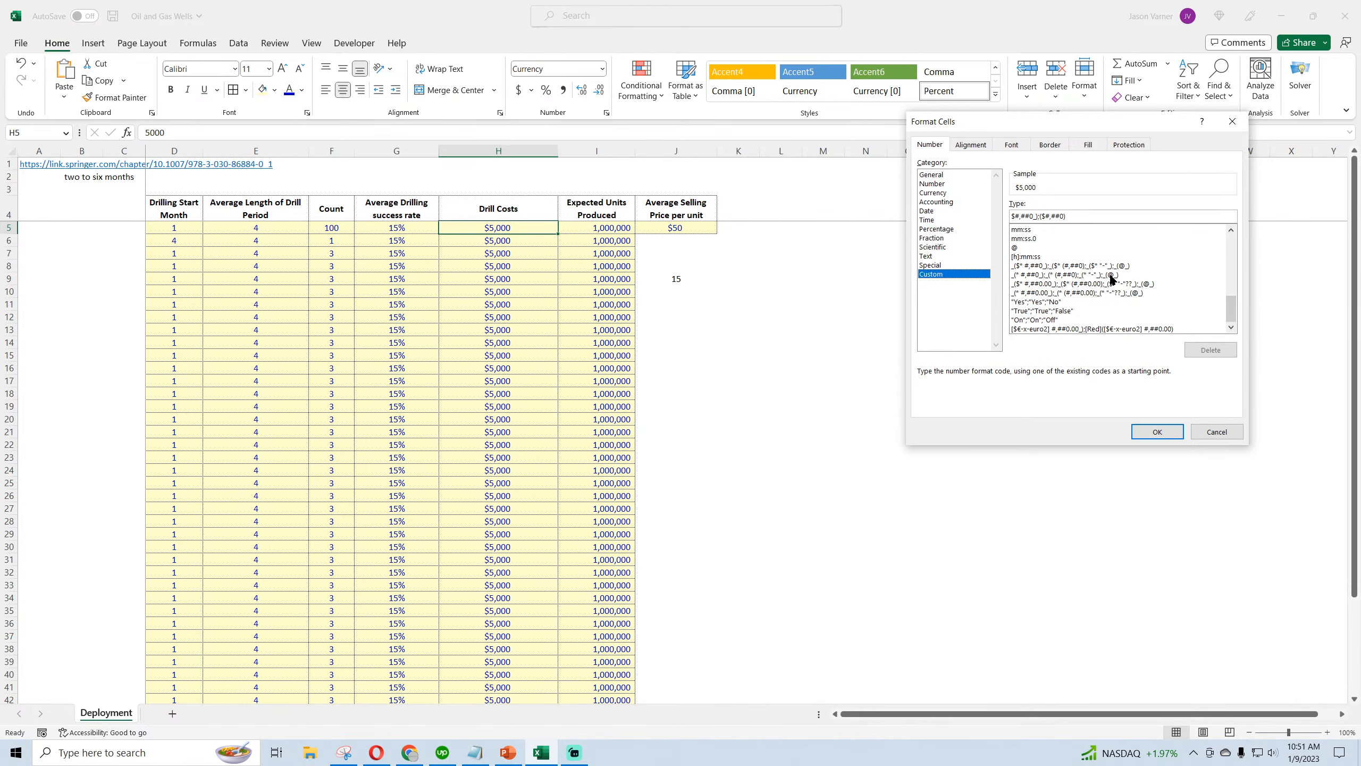
{"action": "left_click", "coordinate": [1099, 293]}
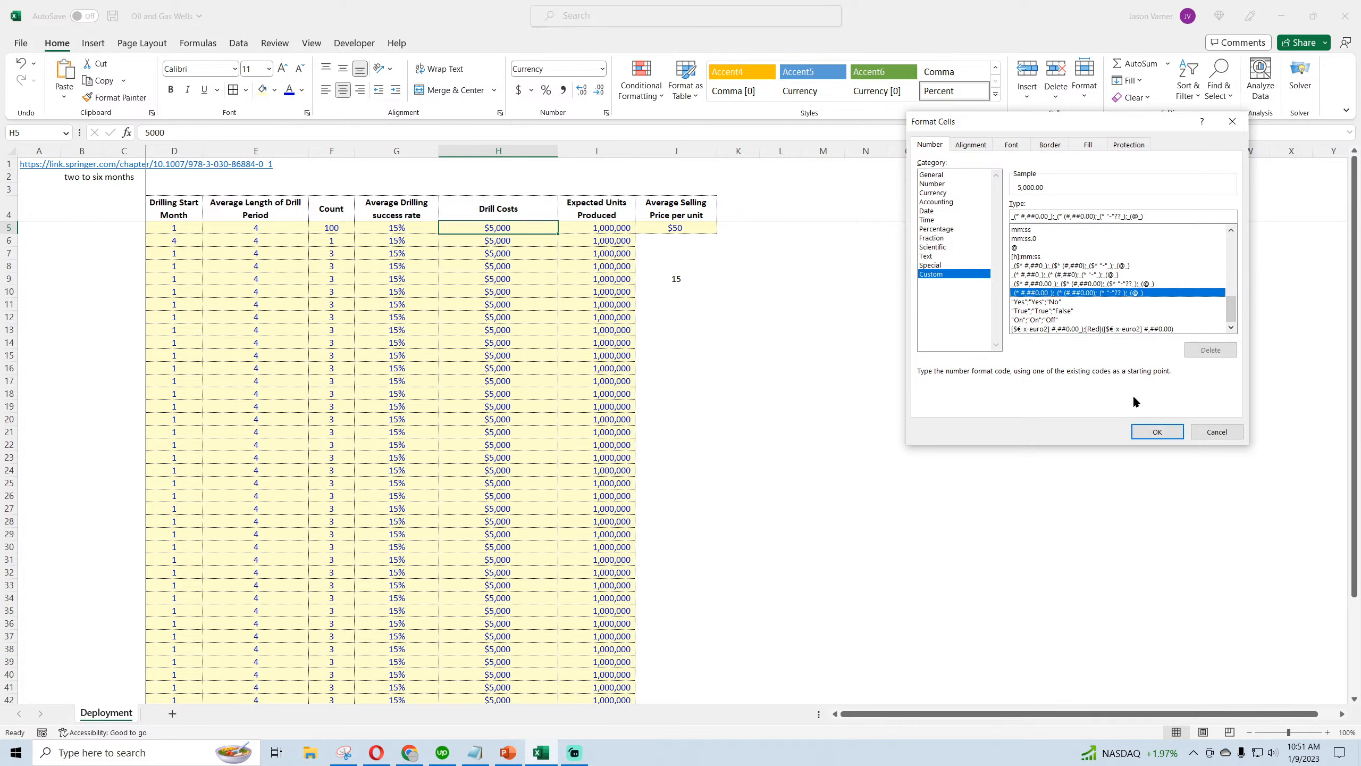
{"action": "left_click", "coordinate": [1032, 266]}
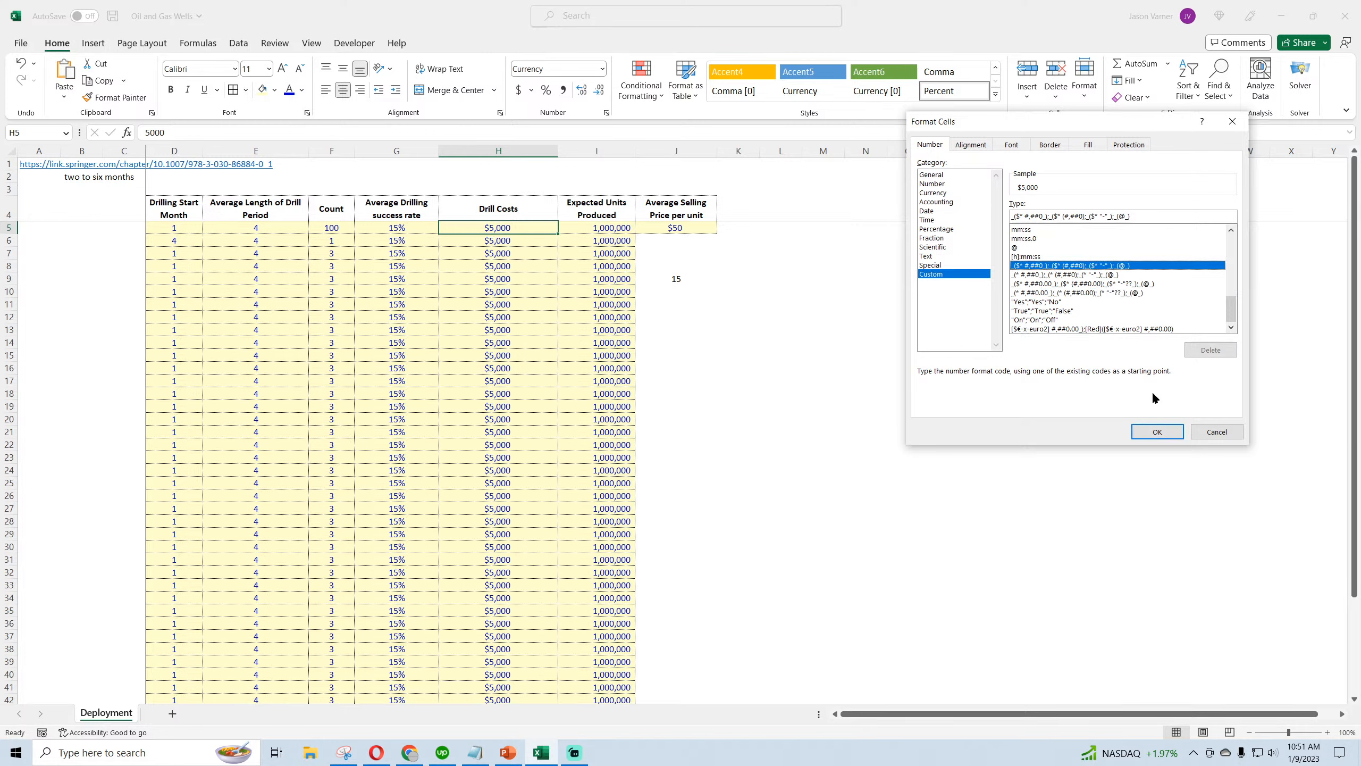
{"action": "left_click", "coordinate": [1158, 432]}
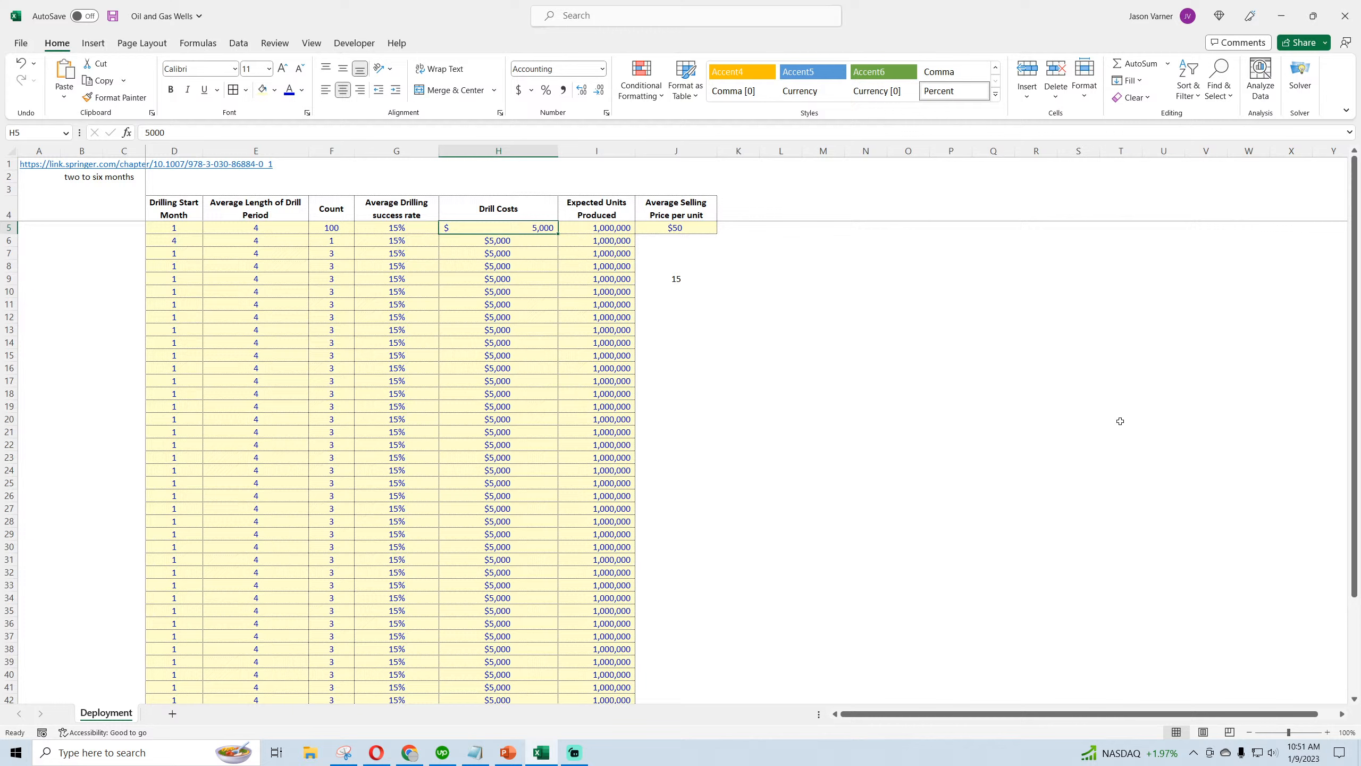
- Remove the asterisk and space after each dollar sign in H5's custom number format, and fill H5 down the Drill Costs column
{"action": "left_click", "coordinate": [607, 112]}
{"action": "left_click", "coordinate": [943, 276]}
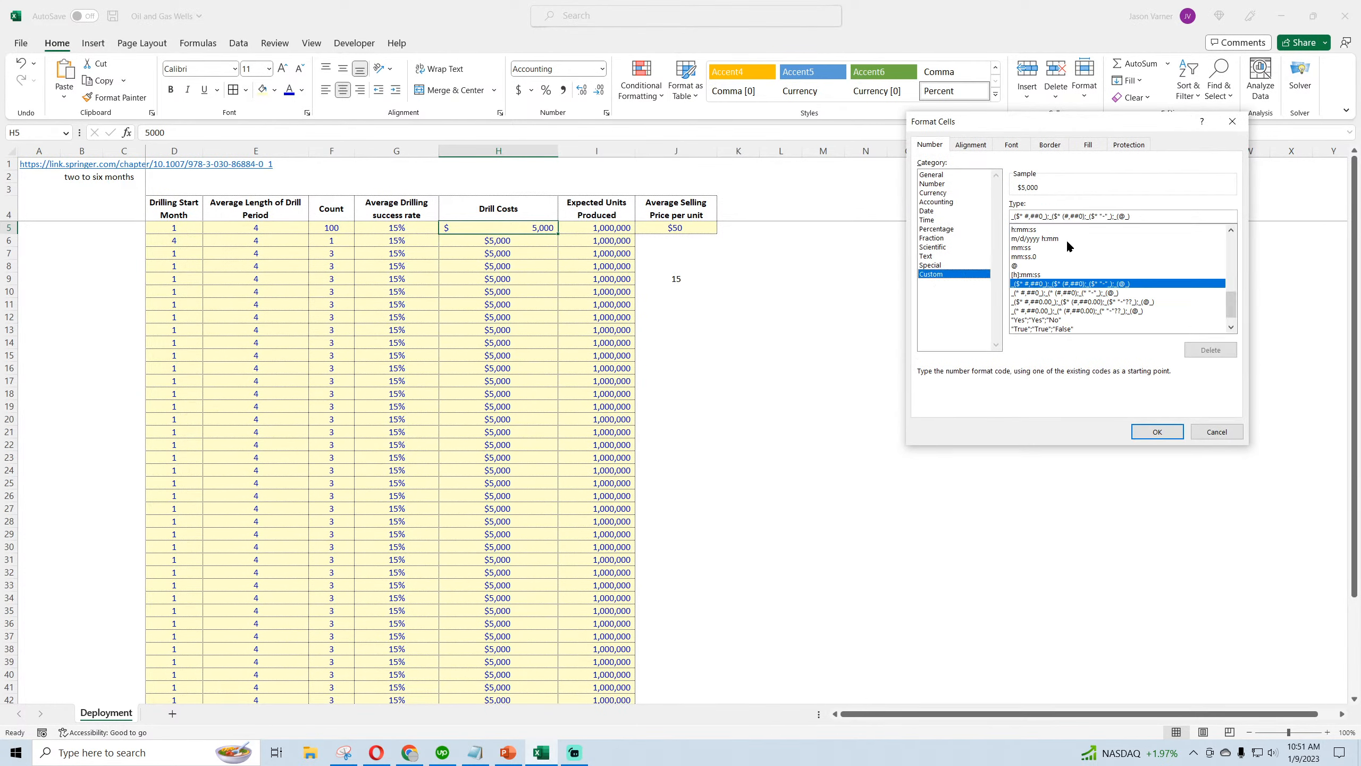
{"action": "left_click", "coordinate": [1024, 216]}
{"action": "key", "text": "BackSpace"}
{"action": "key", "text": "BackSpace"}
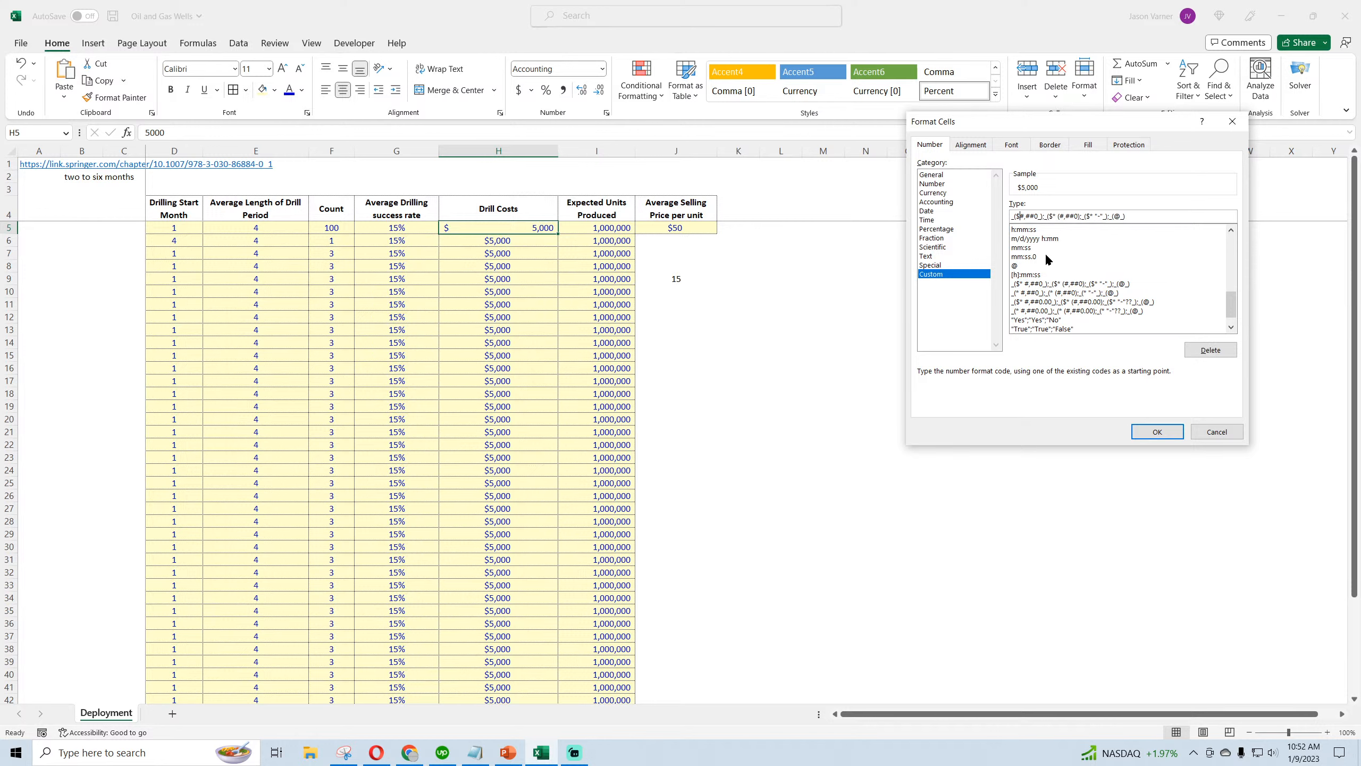
{"action": "key", "text": "BackSpace"}
{"action": "key", "text": "BackSpace"}
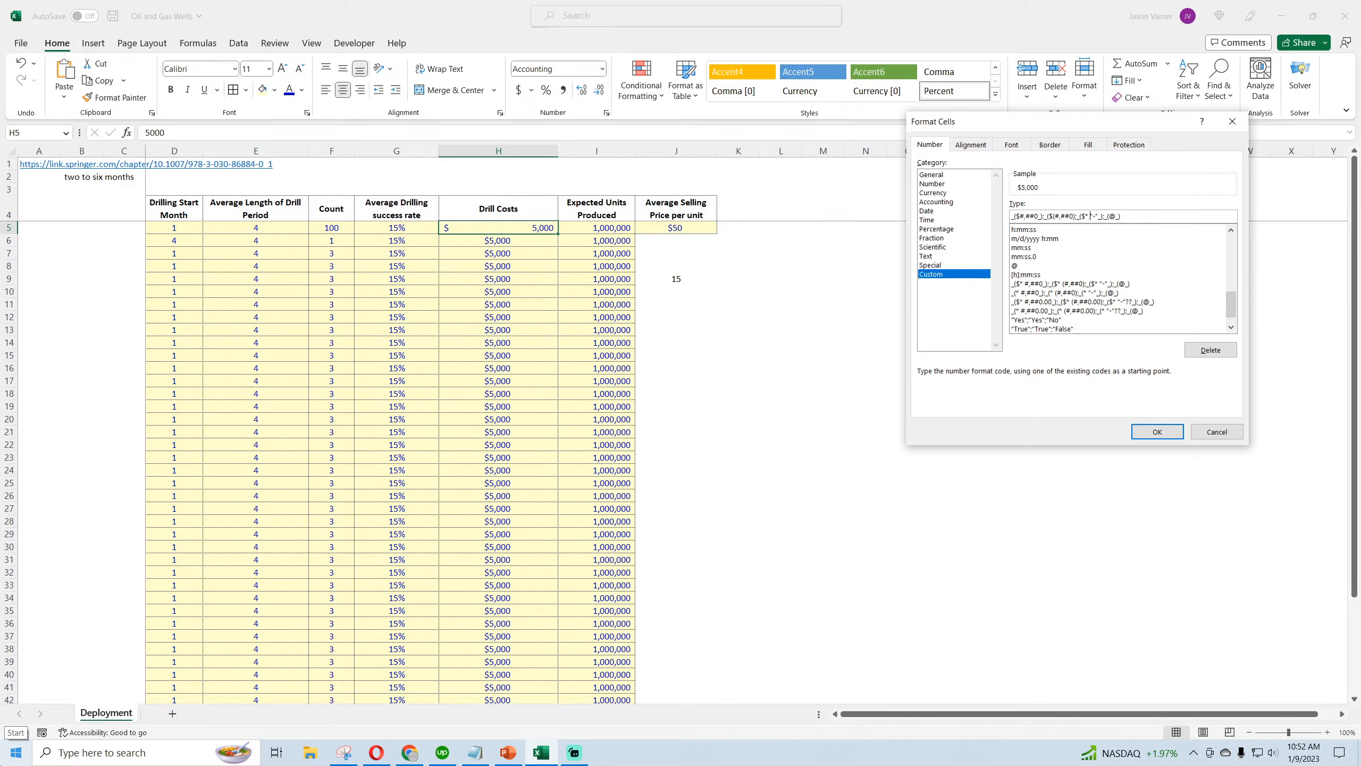
{"action": "key", "text": "BackSpace"}
{"action": "key", "text": "BackSpace"}
{"action": "left_click", "coordinate": [1155, 433]}
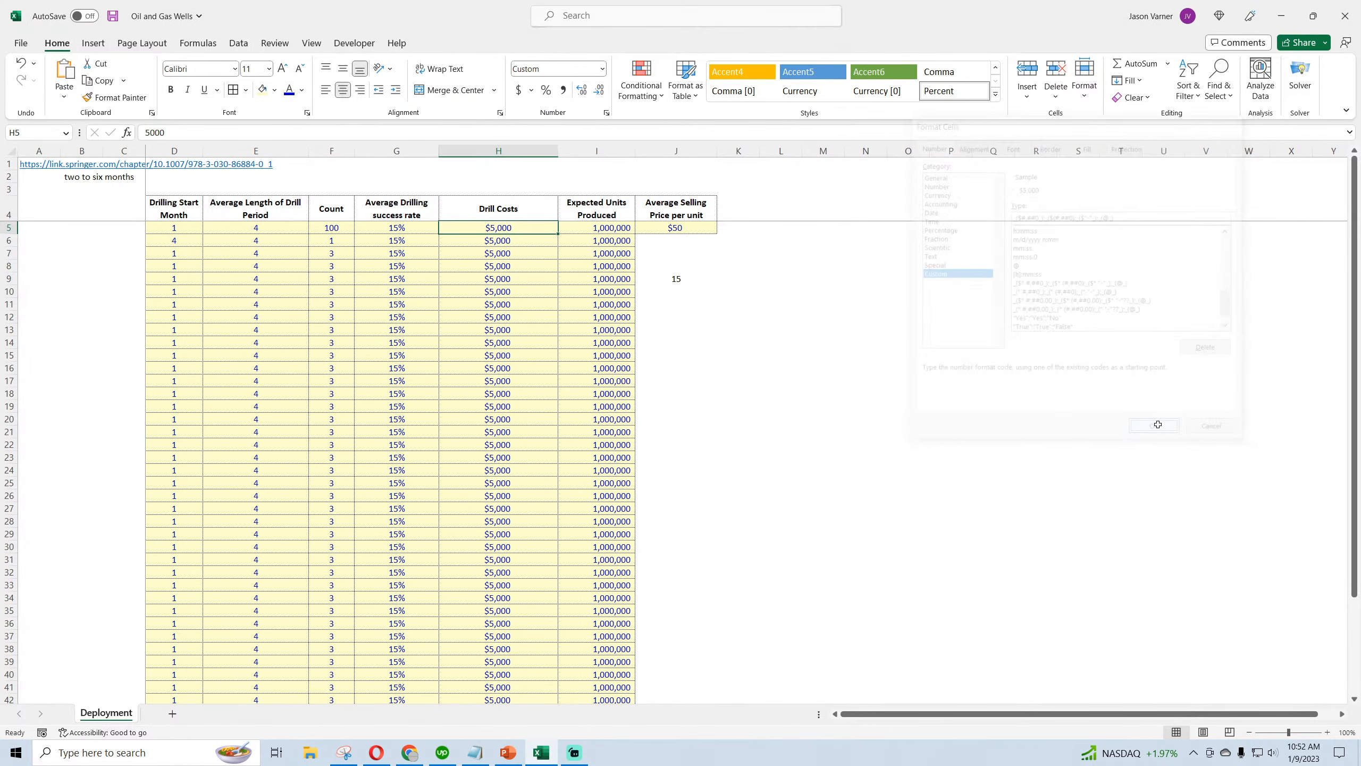
{"action": "double_click", "coordinate": [560, 233]}
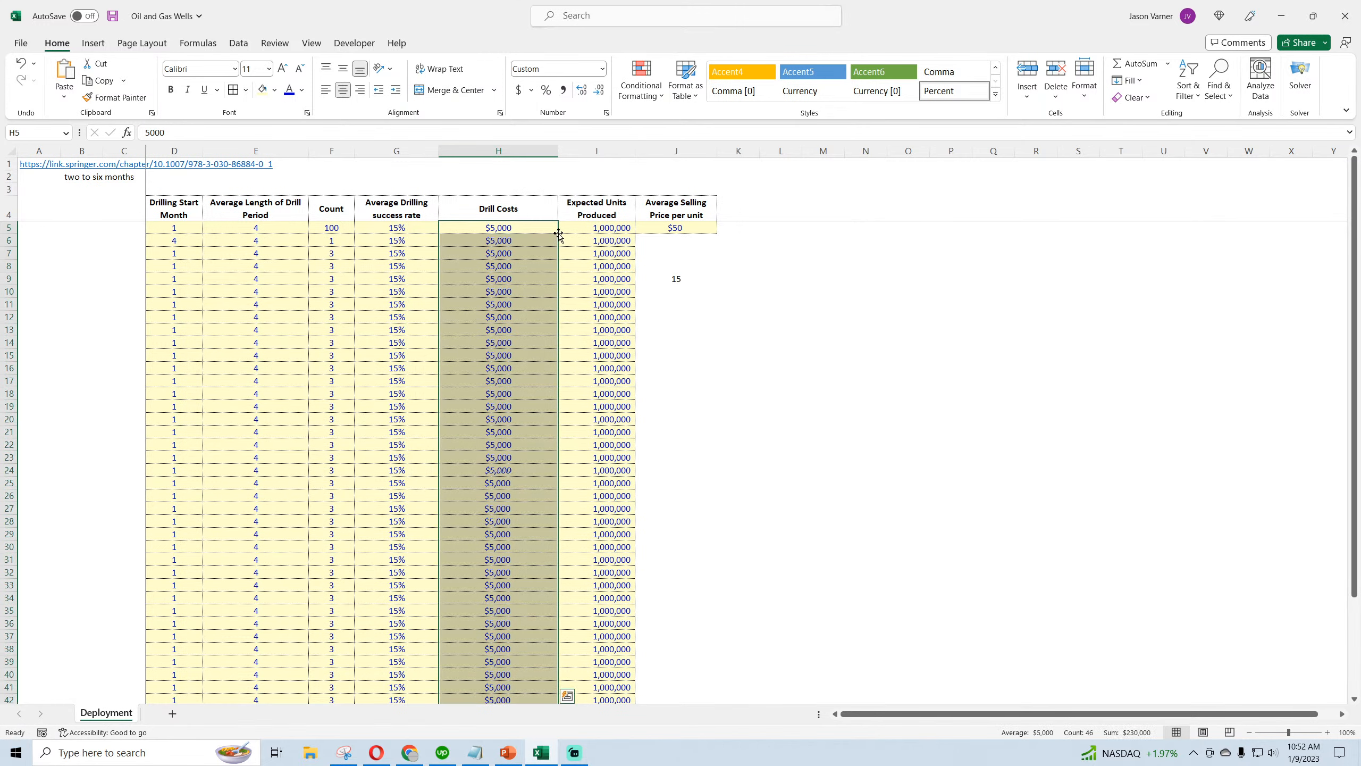
- Test the zero display of the drill cost format by entering 0 in H5, and undo that entry
{"action": "left_click", "coordinate": [519, 228]}
{"action": "type", "text": "0"}
{"action": "key", "text": "Return"}
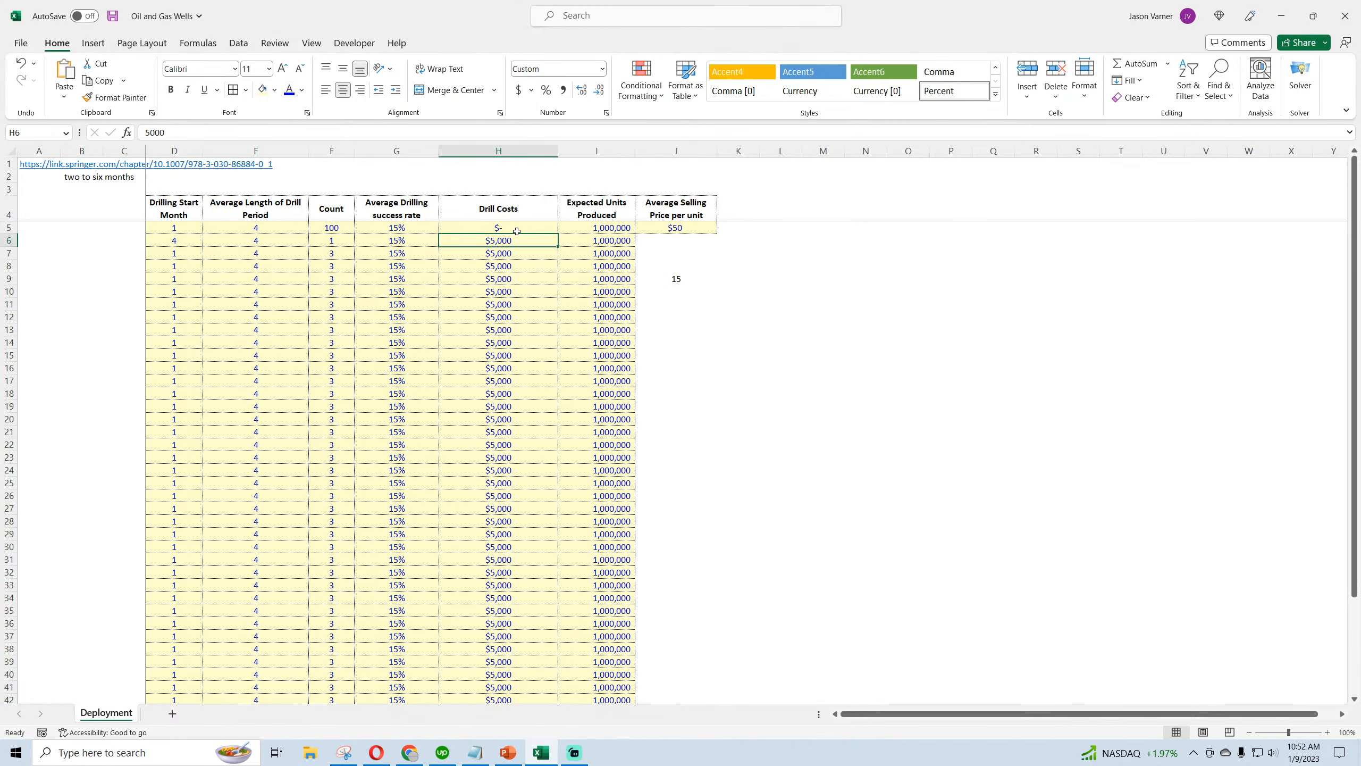
{"action": "left_click", "coordinate": [518, 229]}
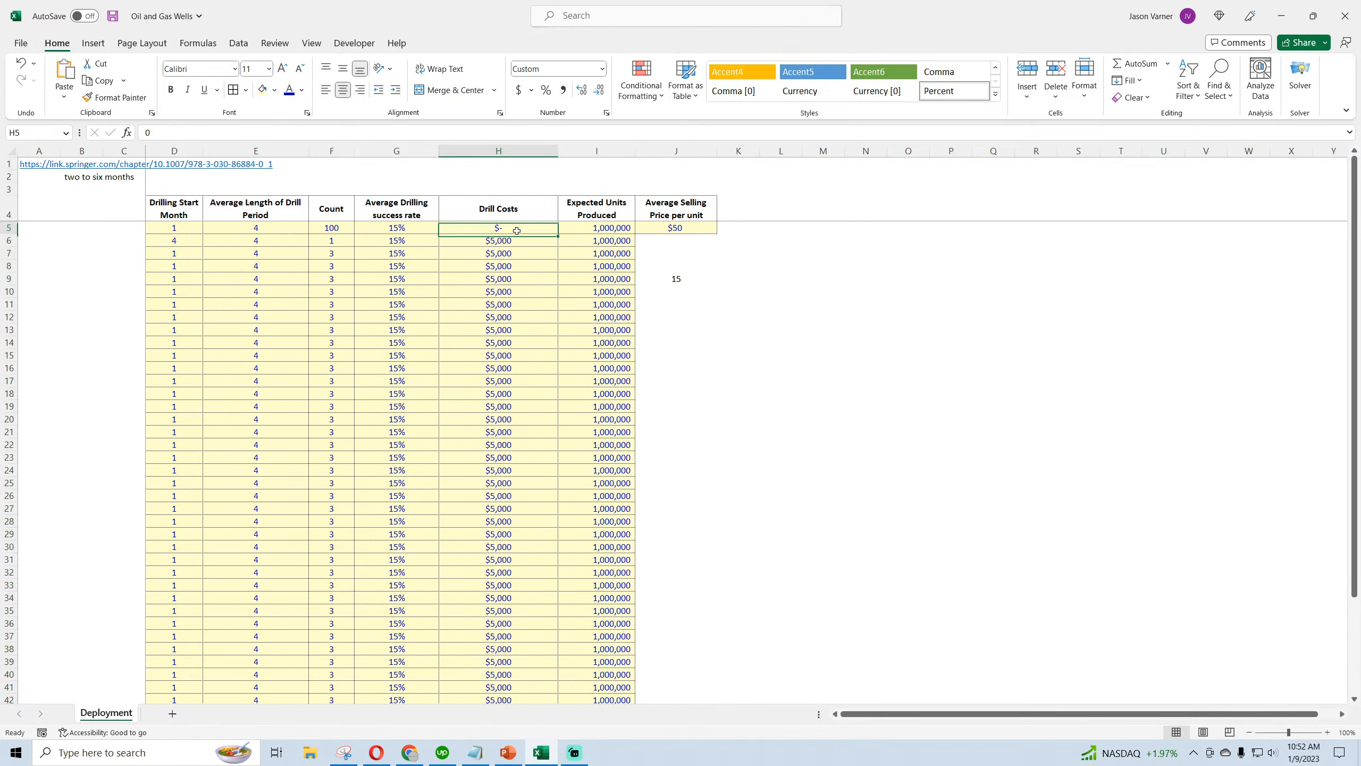
{"action": "left_click", "coordinate": [22, 63]}
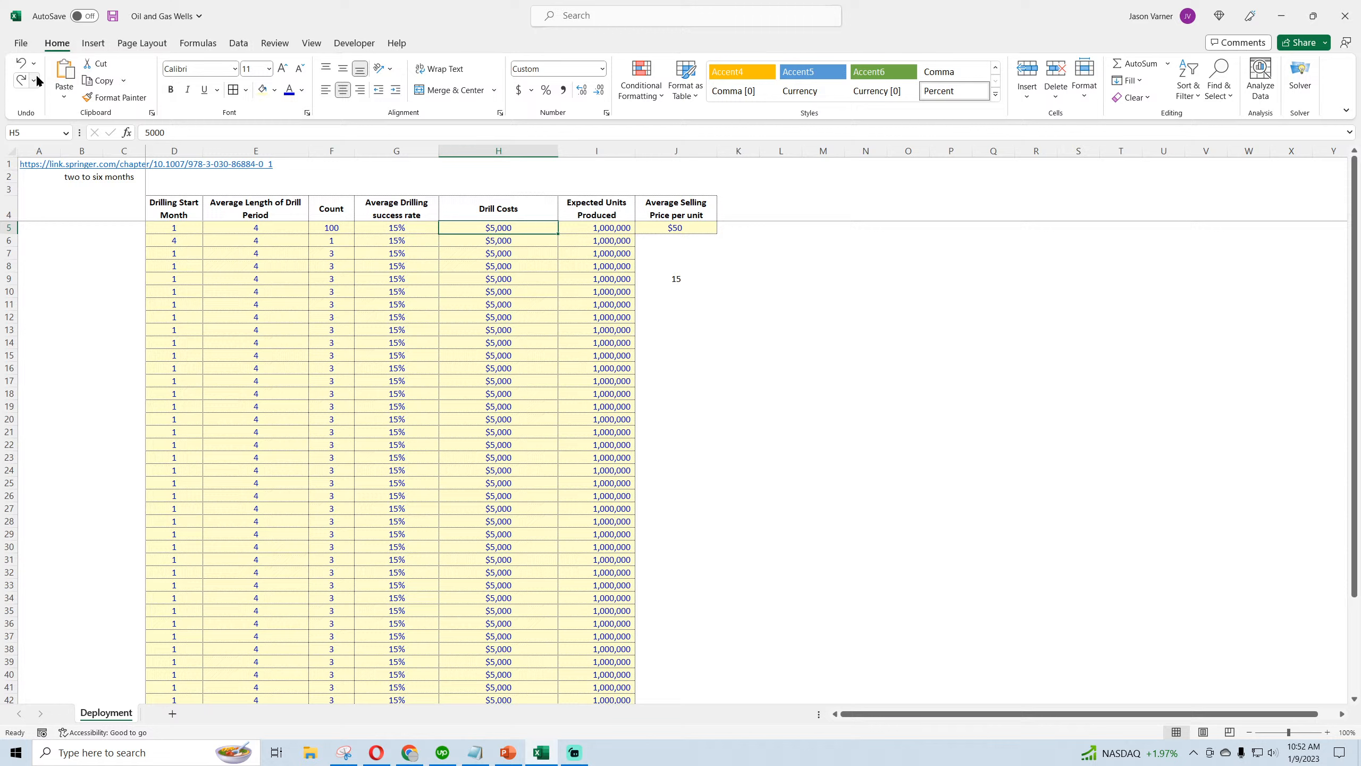
- Copy the formatted drill cost cell H5 into J5 and set the average selling price per unit to 50
{"action": "right_click", "coordinate": [539, 227]}
{"action": "left_click", "coordinate": [569, 279]}
{"action": "right_click", "coordinate": [696, 229]}
{"action": "left_click", "coordinate": [729, 323]}
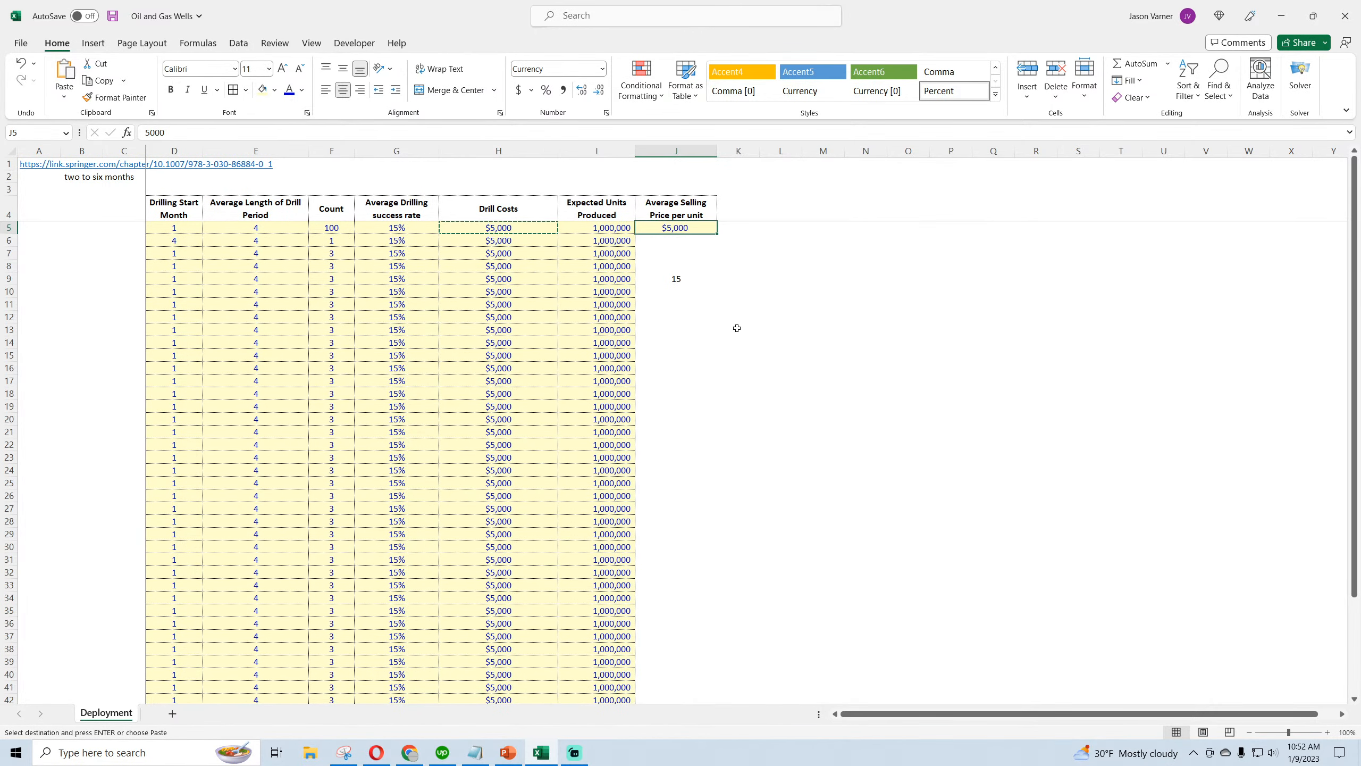
{"action": "right_click", "coordinate": [516, 230]}
{"action": "left_click", "coordinate": [548, 279]}
{"action": "right_click", "coordinate": [687, 229]}
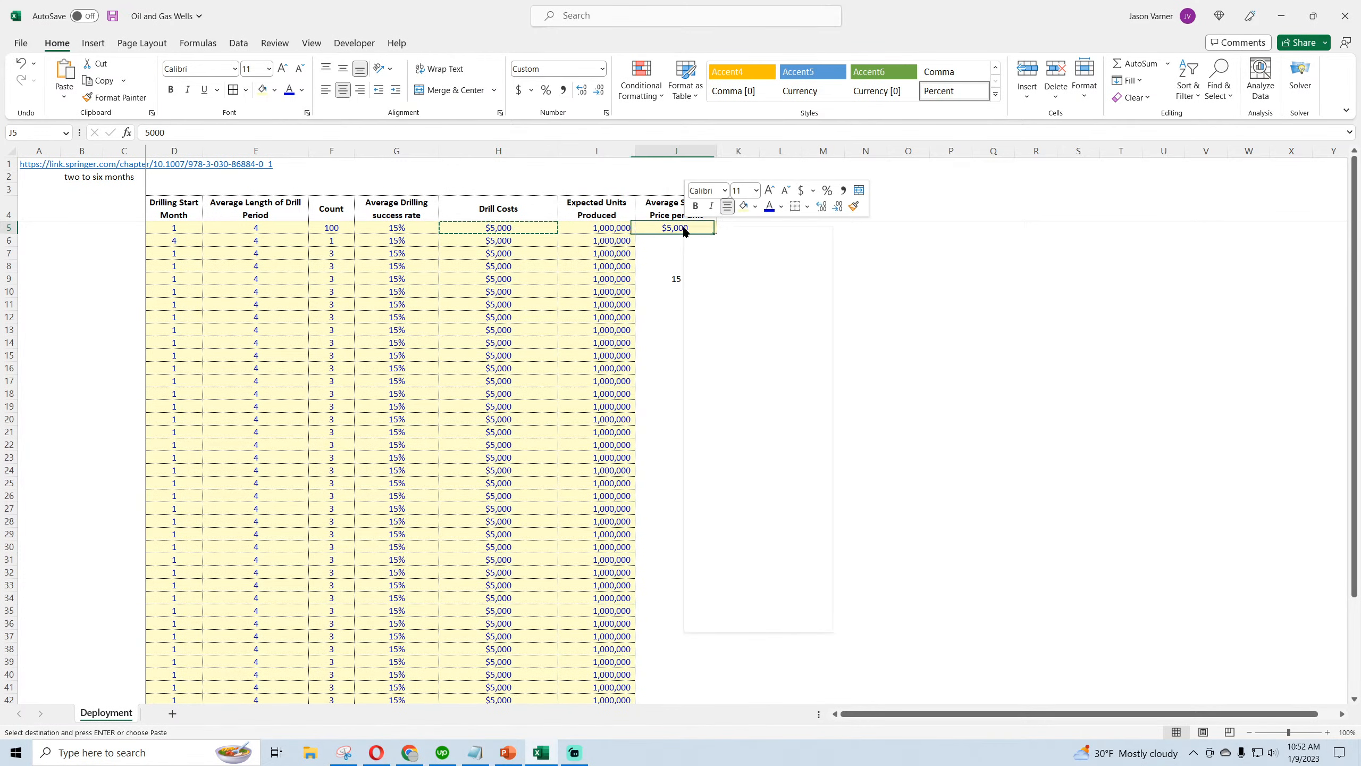
{"action": "left_click", "coordinate": [717, 321]}
{"action": "type", "text": "50"}
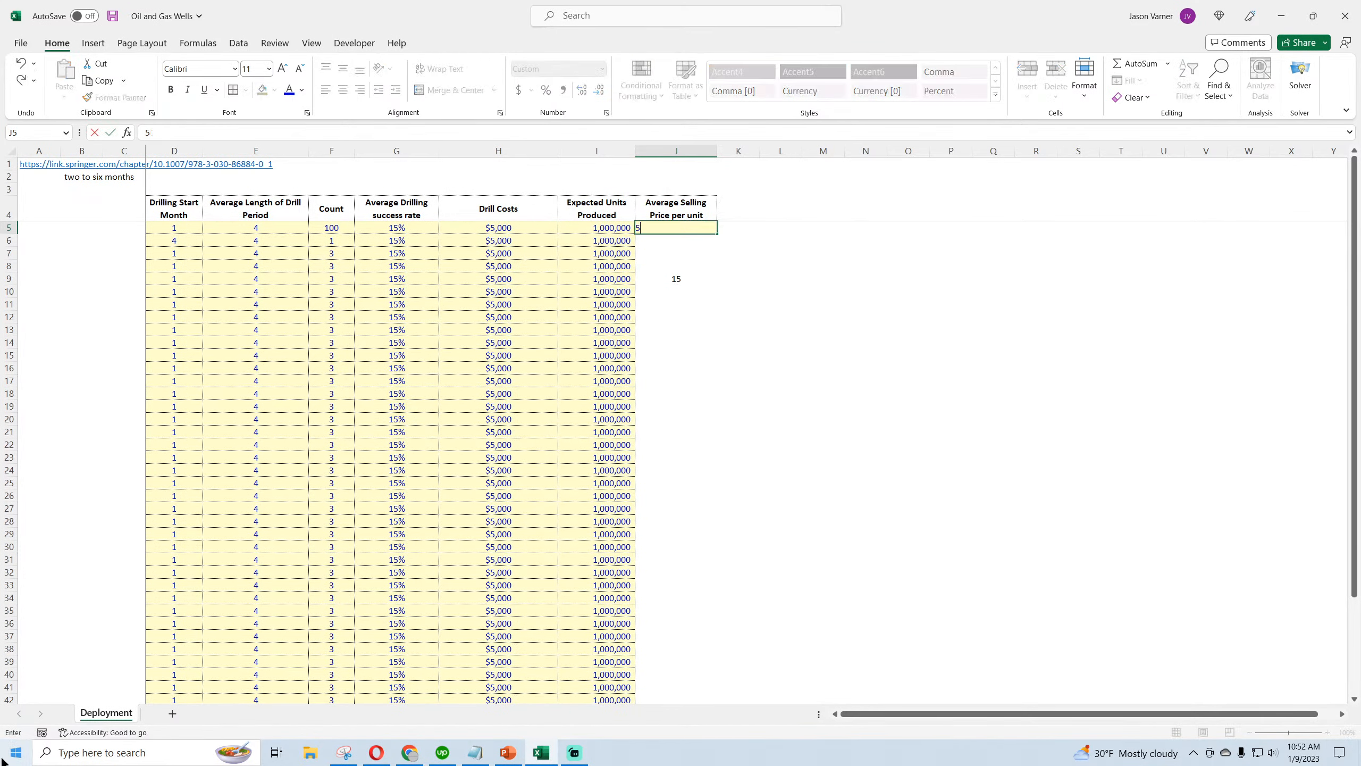
{"action": "key", "text": "Return"}
- Move the check formula from J9 to O1, out of the selling price column
{"action": "left_click", "coordinate": [611, 227]}
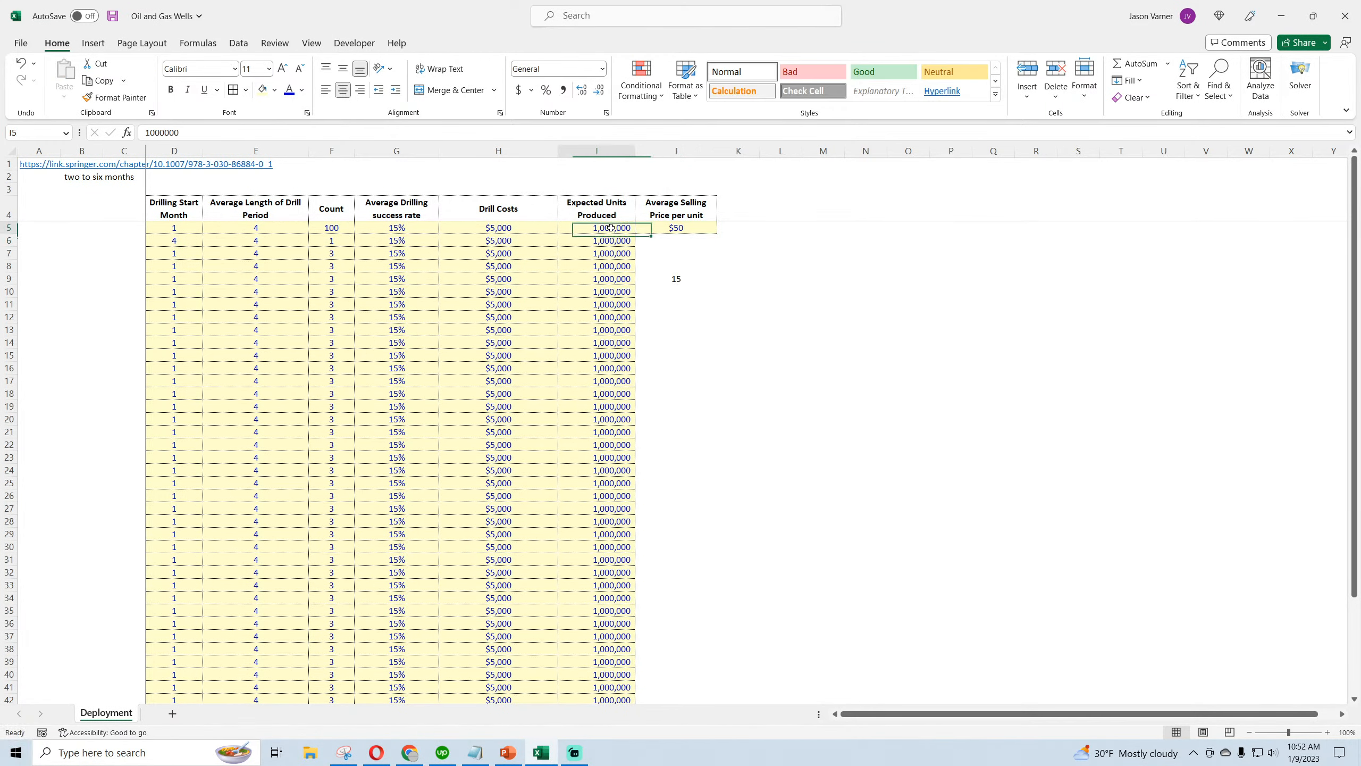
{"action": "left_click", "coordinate": [677, 279]}
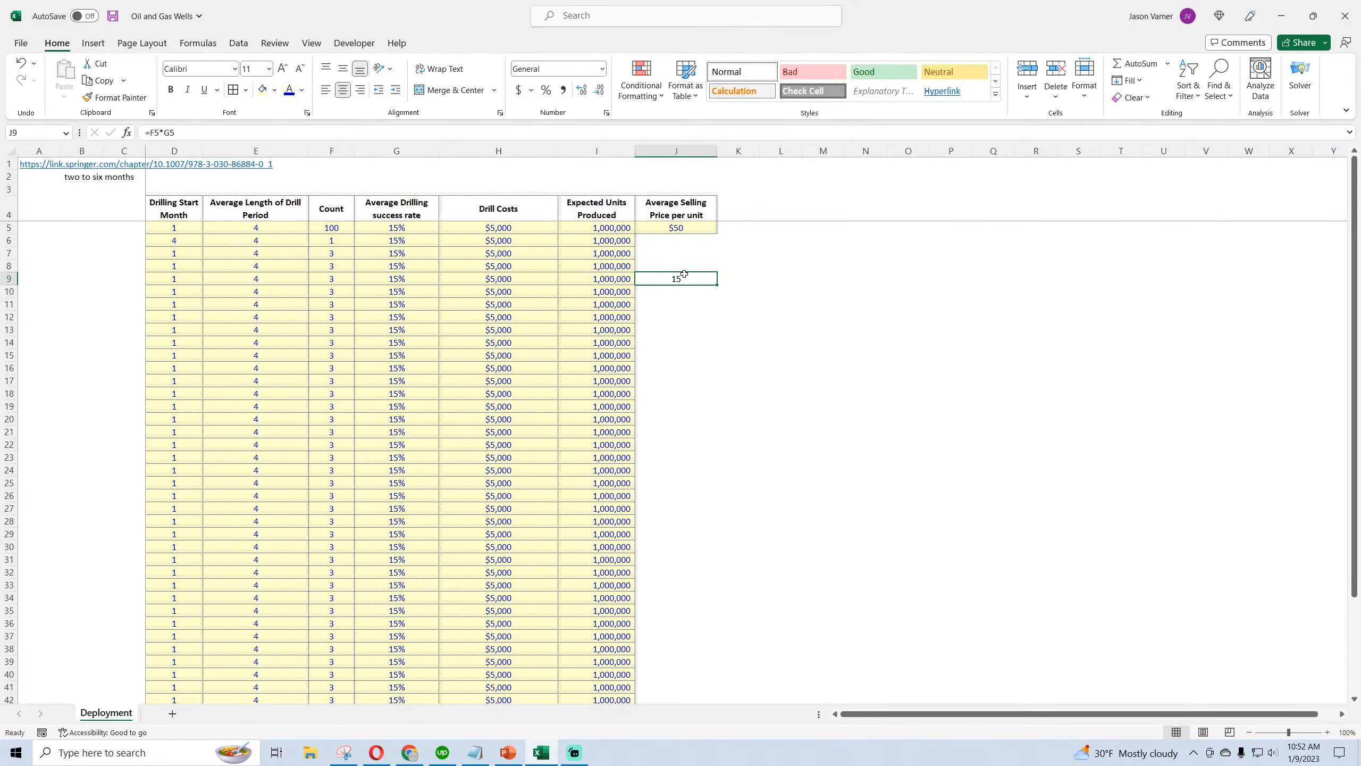
{"action": "left_click_drag", "start_coordinate": [677, 273], "coordinate": [908, 164]}
- Fill the average selling price in J5 down its column for all deployment rows
{"action": "left_click", "coordinate": [696, 228]}
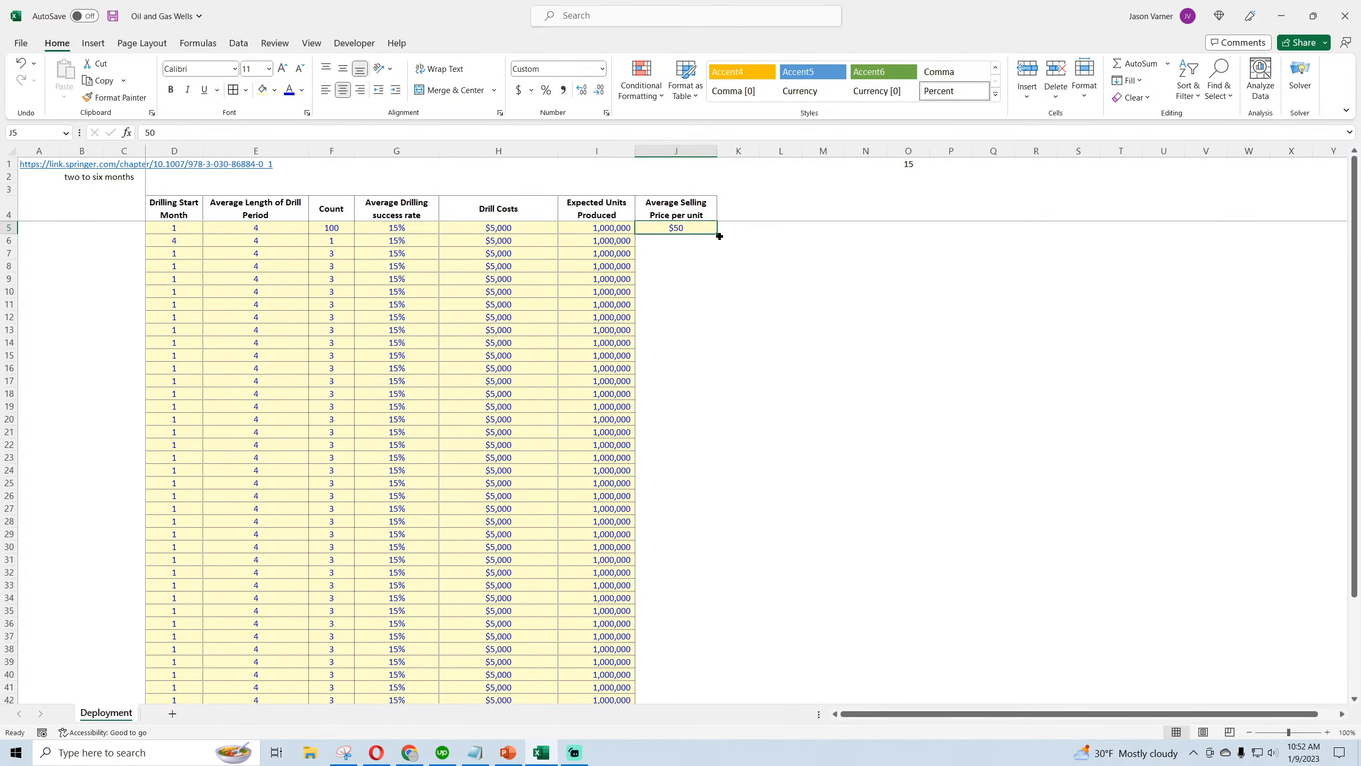
{"action": "double_click", "coordinate": [718, 234]}
{"action": "left_click", "coordinate": [693, 226]}
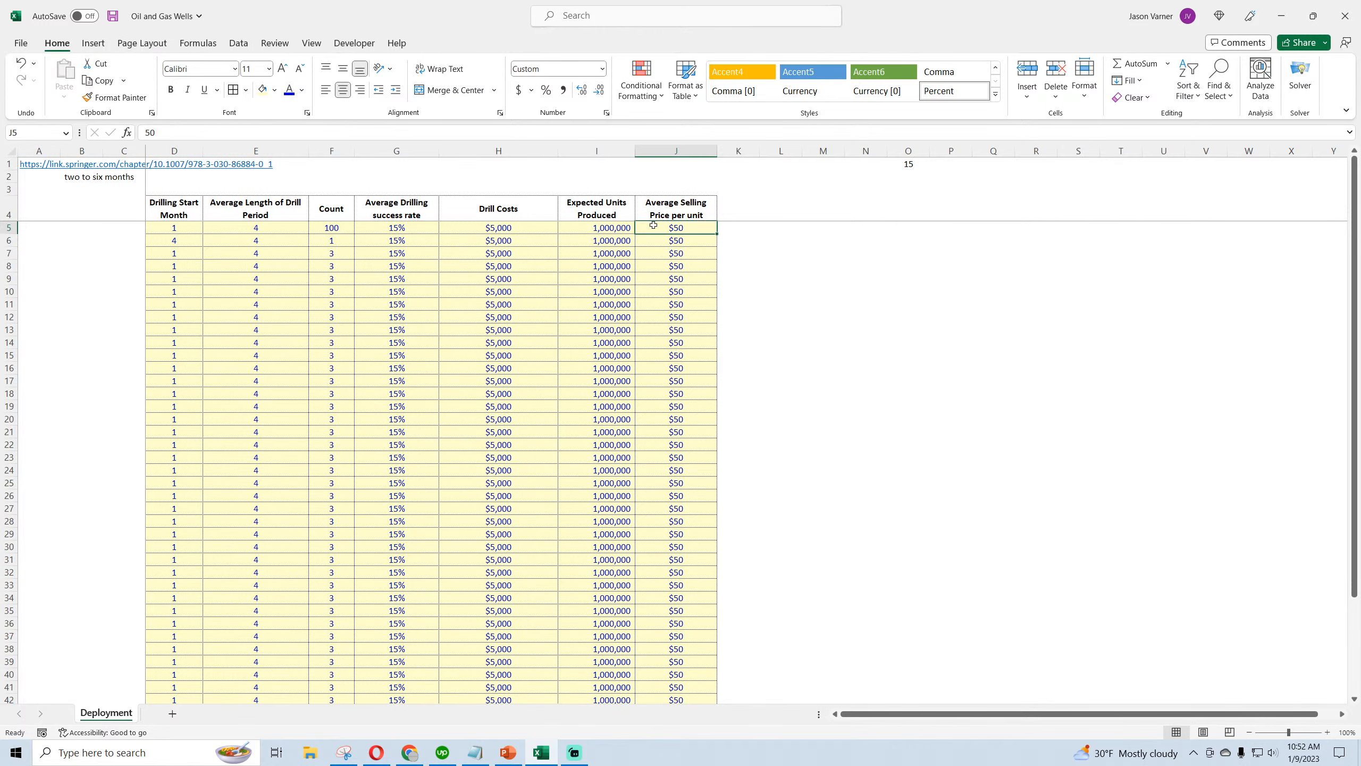
- Extend the J4 header formatting into K4 and enter the header Average Annual Price Change
{"action": "left_click", "coordinate": [710, 211]}
{"action": "left_click_drag", "start_coordinate": [717, 220], "coordinate": [770, 220]}
{"action": "type", "text": "Ave"}
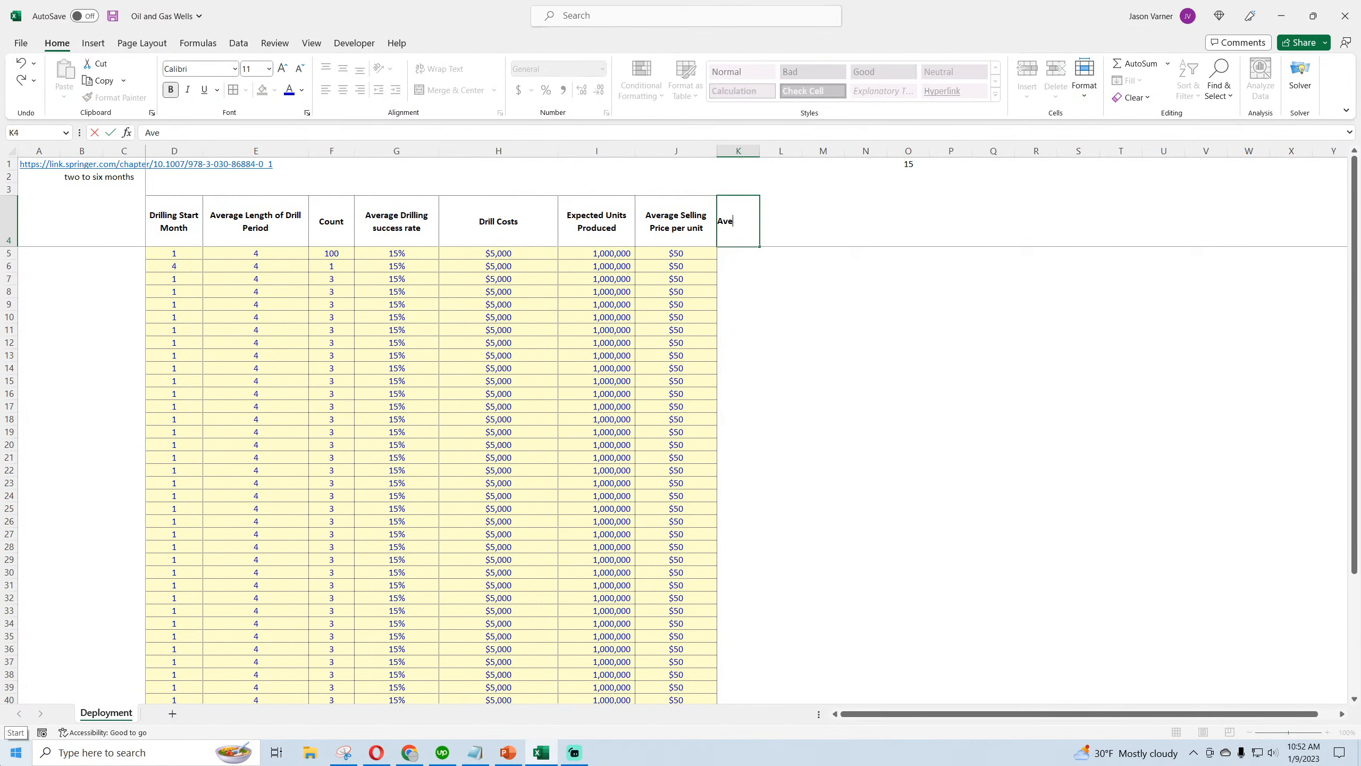
{"action": "type", "text": "rage Pri"}
{"action": "key", "text": "BackSpace"}
{"action": "key", "text": "BackSpace"}
{"action": "key", "text": "BackSpace"}
{"action": "type", "text": "Annual Price Change"}
{"action": "key", "text": "Return"}
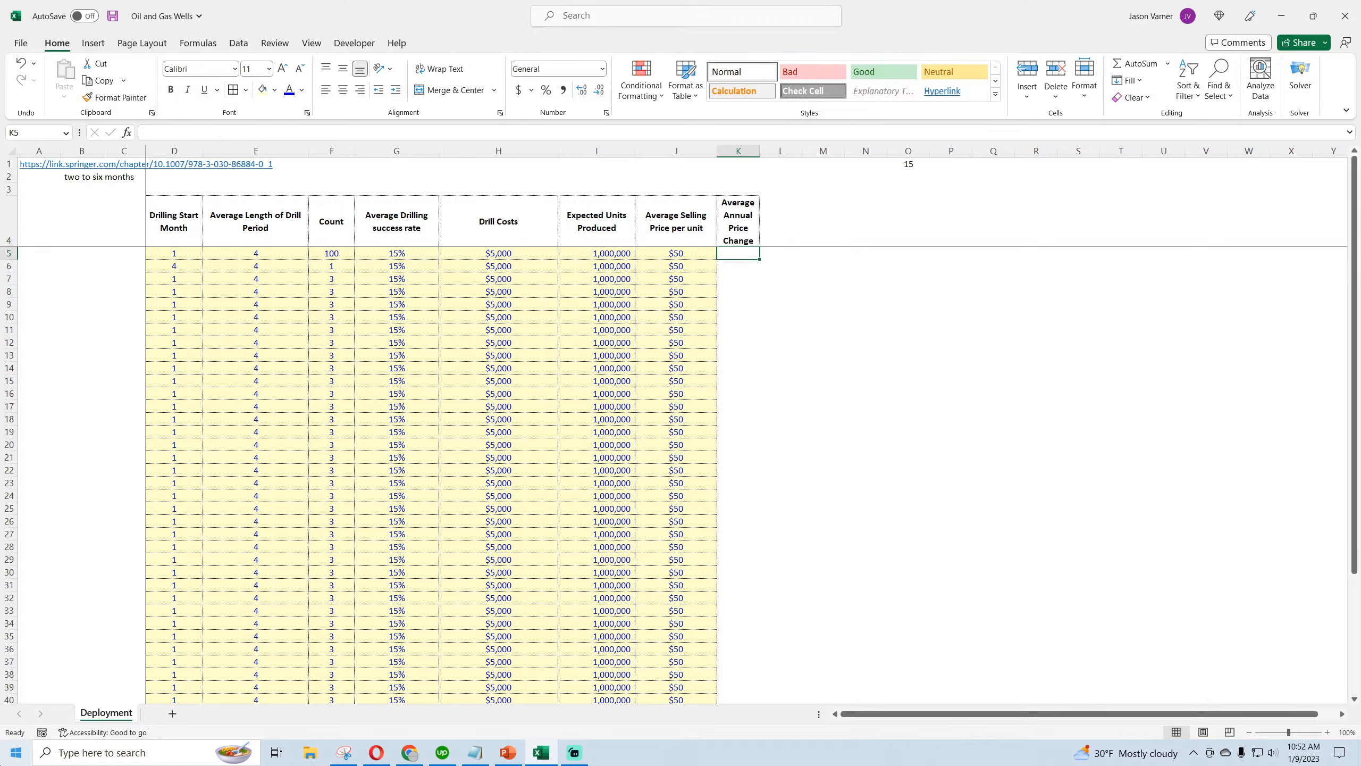
{"action": "left_click", "coordinate": [183, 253]}
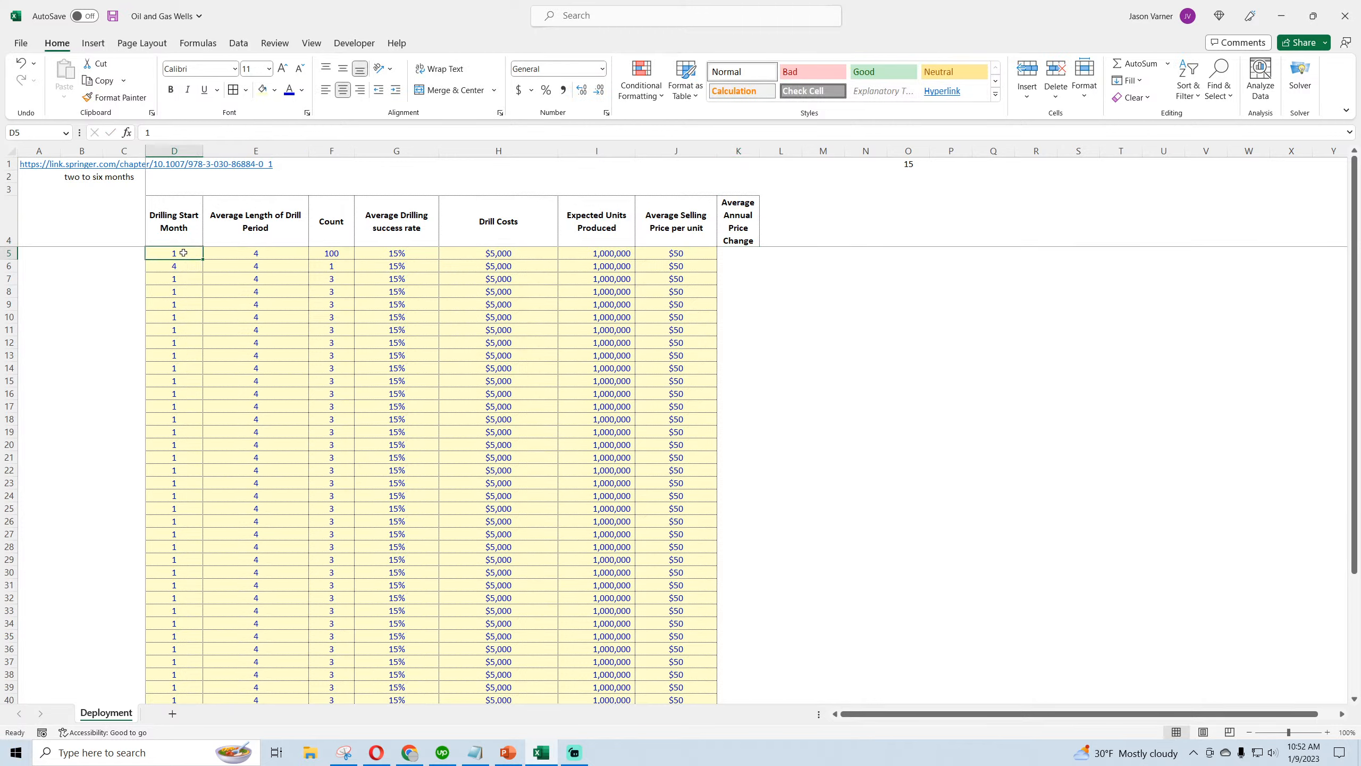
{"action": "left_click", "coordinate": [255, 255]}
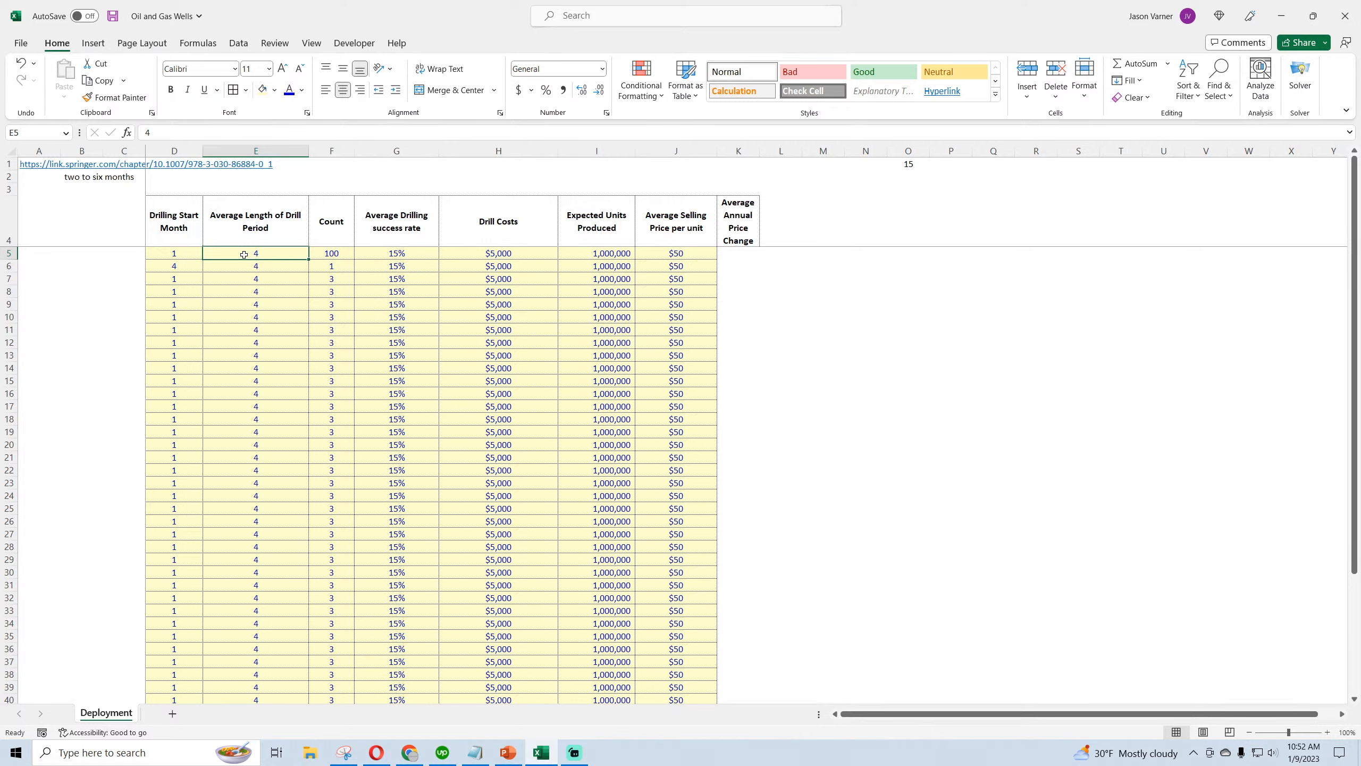
- Widen column K so its header wraps onto two lines, and fit the height of row 4 to the headers
{"action": "left_click_drag", "start_coordinate": [760, 151], "coordinate": [785, 151]}
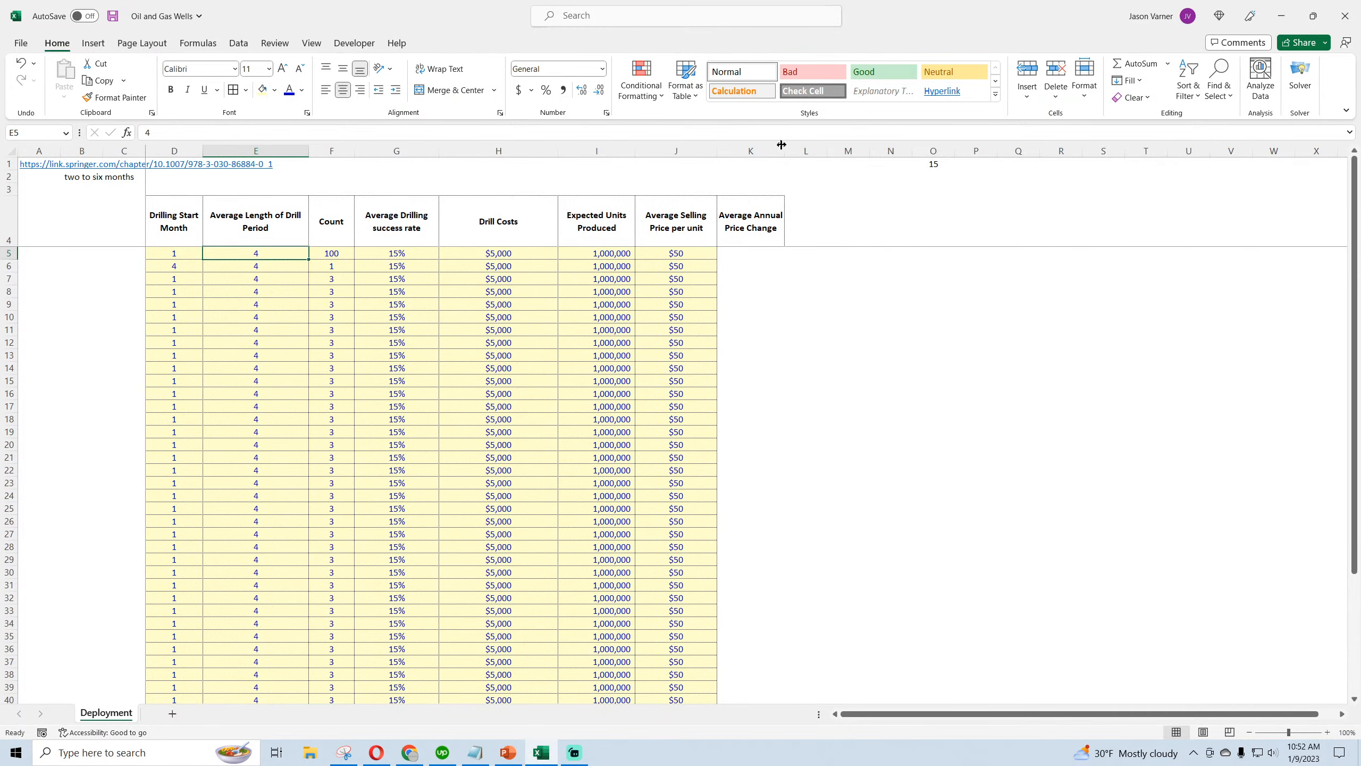
{"action": "double_click", "coordinate": [759, 226]}
{"action": "key", "text": "Return"}
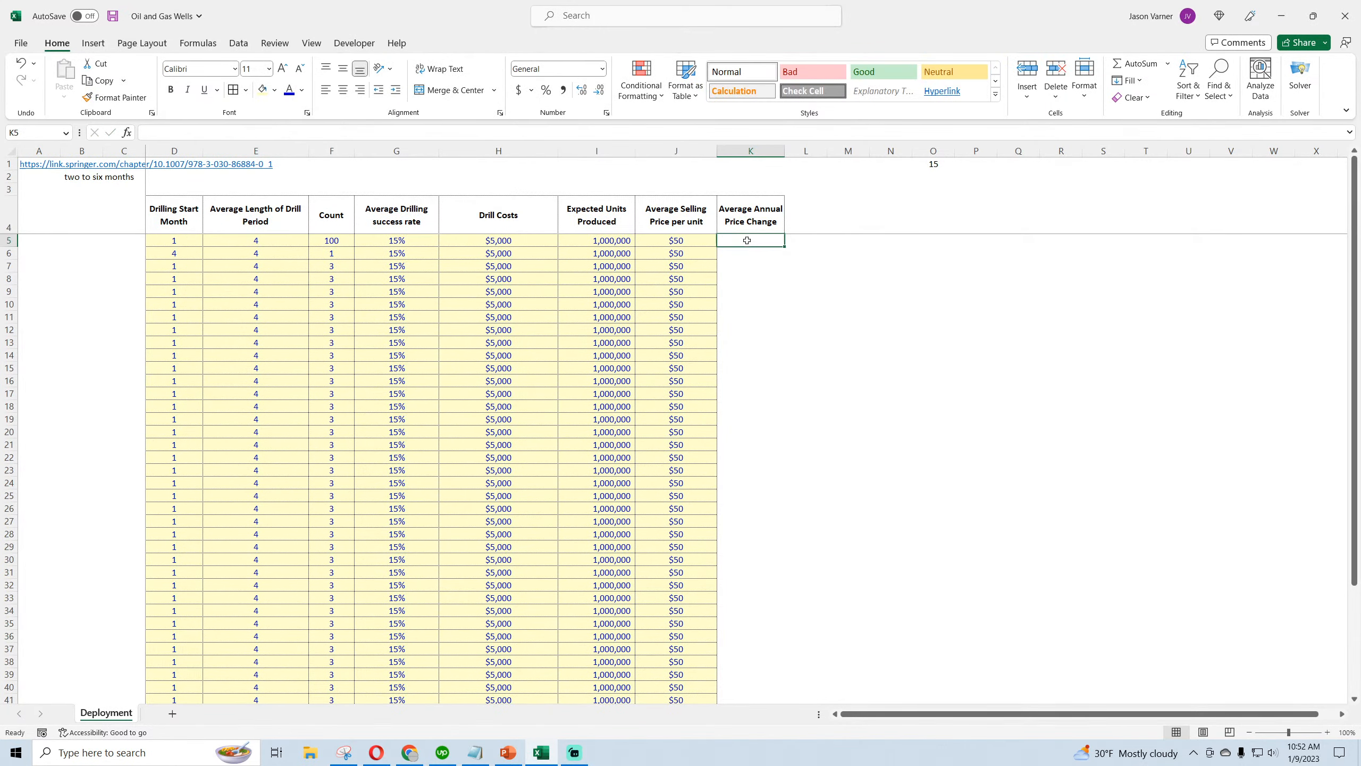
- Extend the J5 input cell into K5, format K5 as a percentage and set the average annual price change to 3%
{"action": "left_click", "coordinate": [714, 244]}
{"action": "left_click_drag", "start_coordinate": [719, 246], "coordinate": [751, 244]}
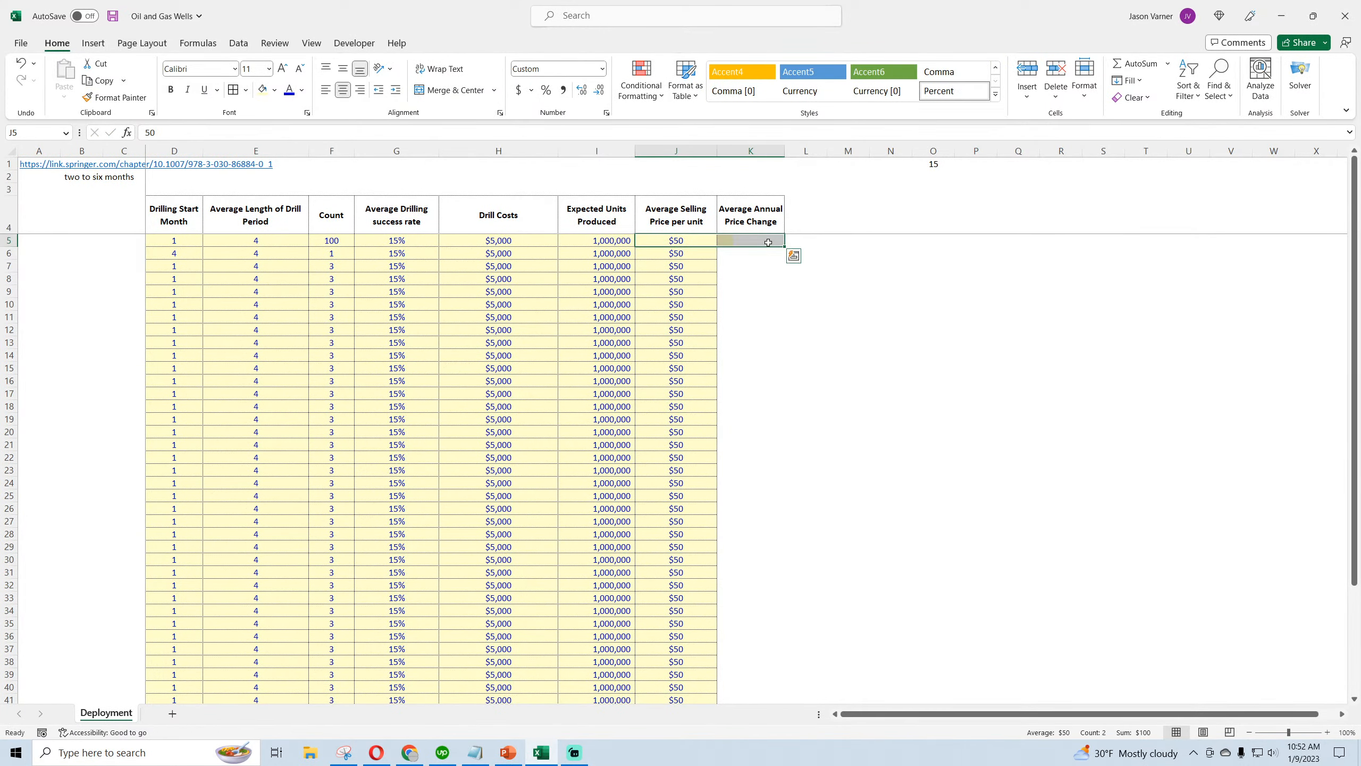
{"action": "left_click", "coordinate": [679, 242]}
{"action": "left_click", "coordinate": [753, 242]}
{"action": "key", "text": "ctrl+shift+5"}
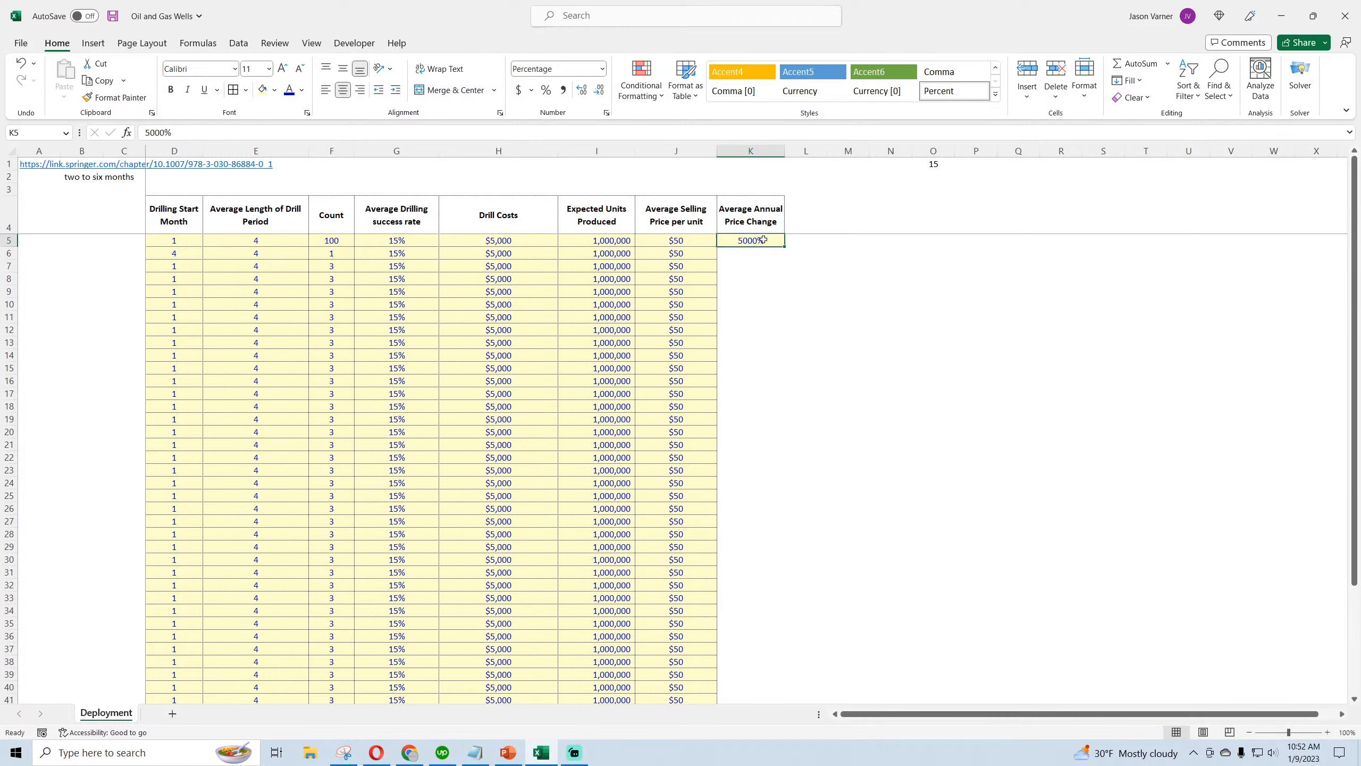
{"action": "type", "text": "3"}
{"action": "key", "text": "Return"}
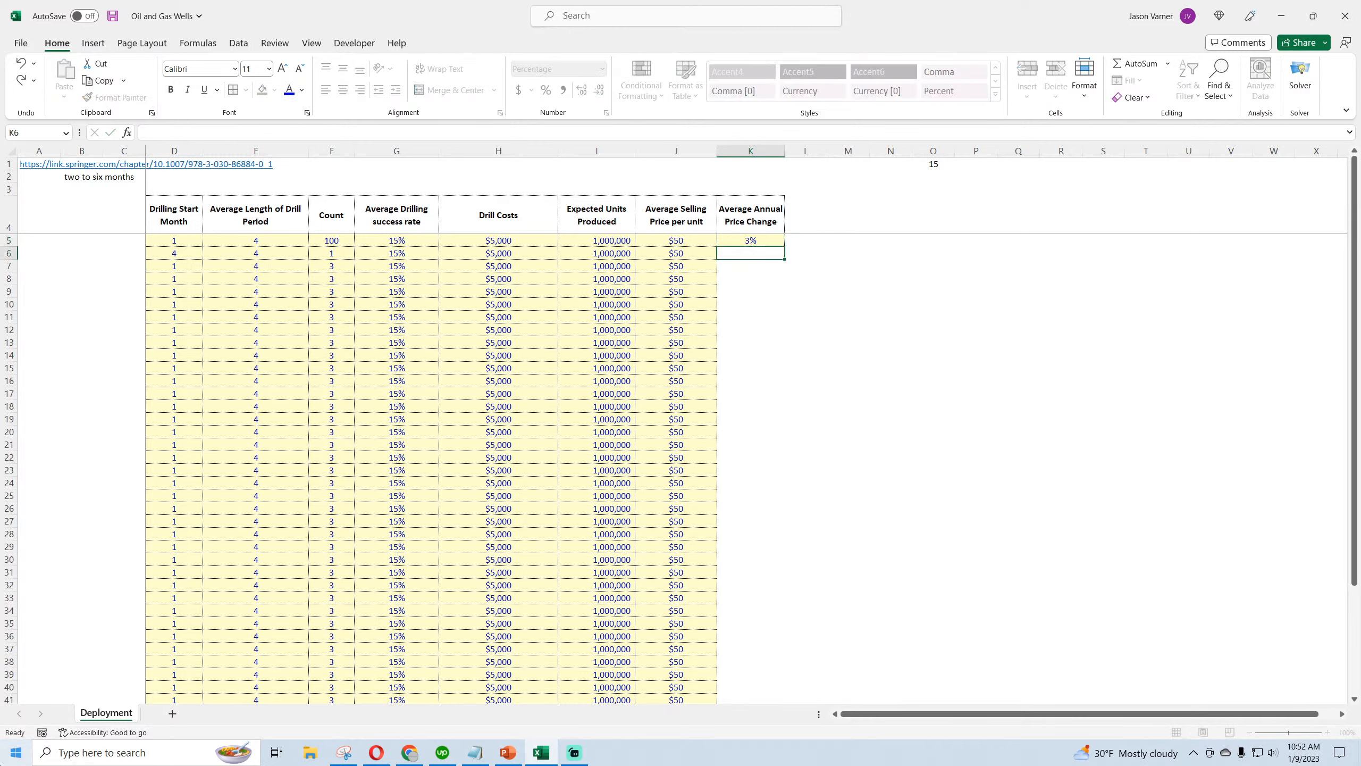
- Format K5 as a percentage with one decimal place and fill it down for all deployment rows
{"action": "left_click", "coordinate": [773, 238]}
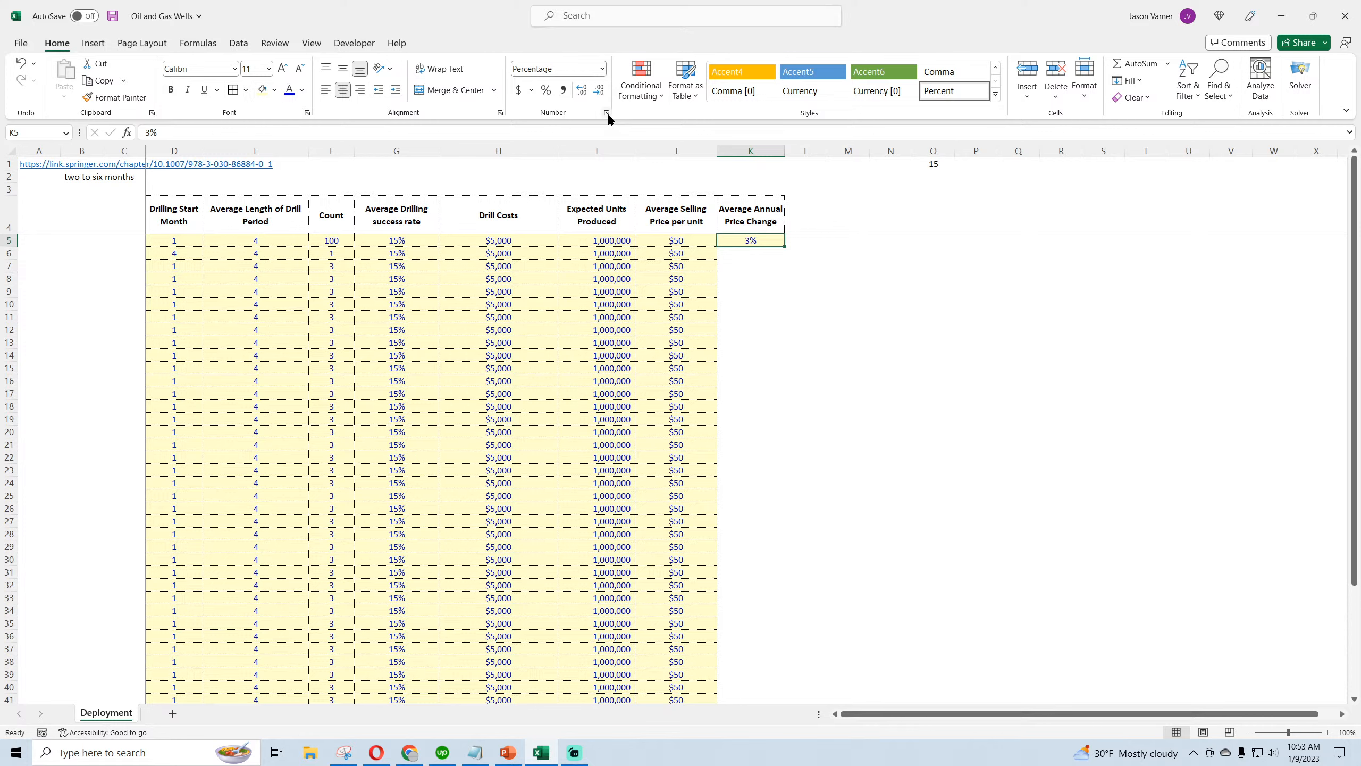
{"action": "left_click", "coordinate": [607, 114]}
{"action": "left_click", "coordinate": [1098, 201]}
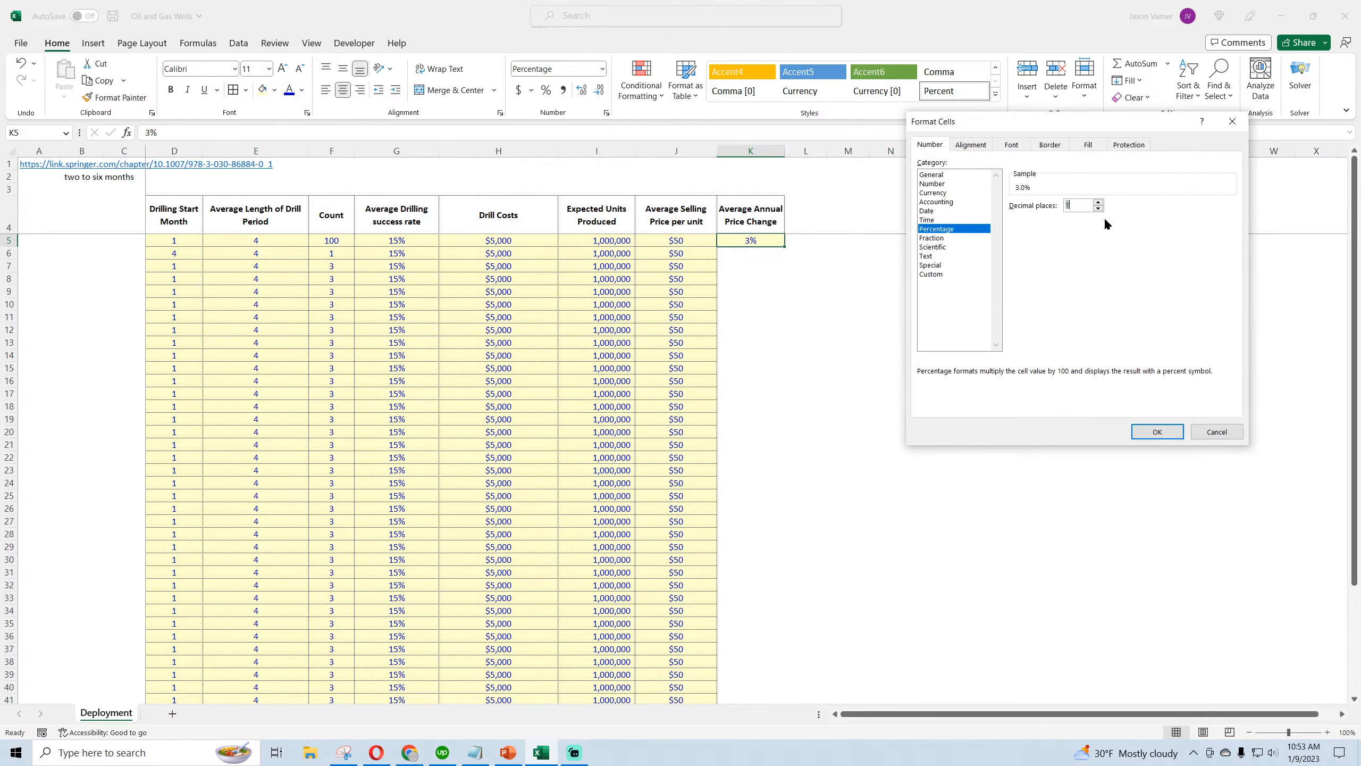
{"action": "left_click", "coordinate": [1153, 432]}
{"action": "double_click", "coordinate": [784, 246]}
{"action": "left_click", "coordinate": [959, 300]}
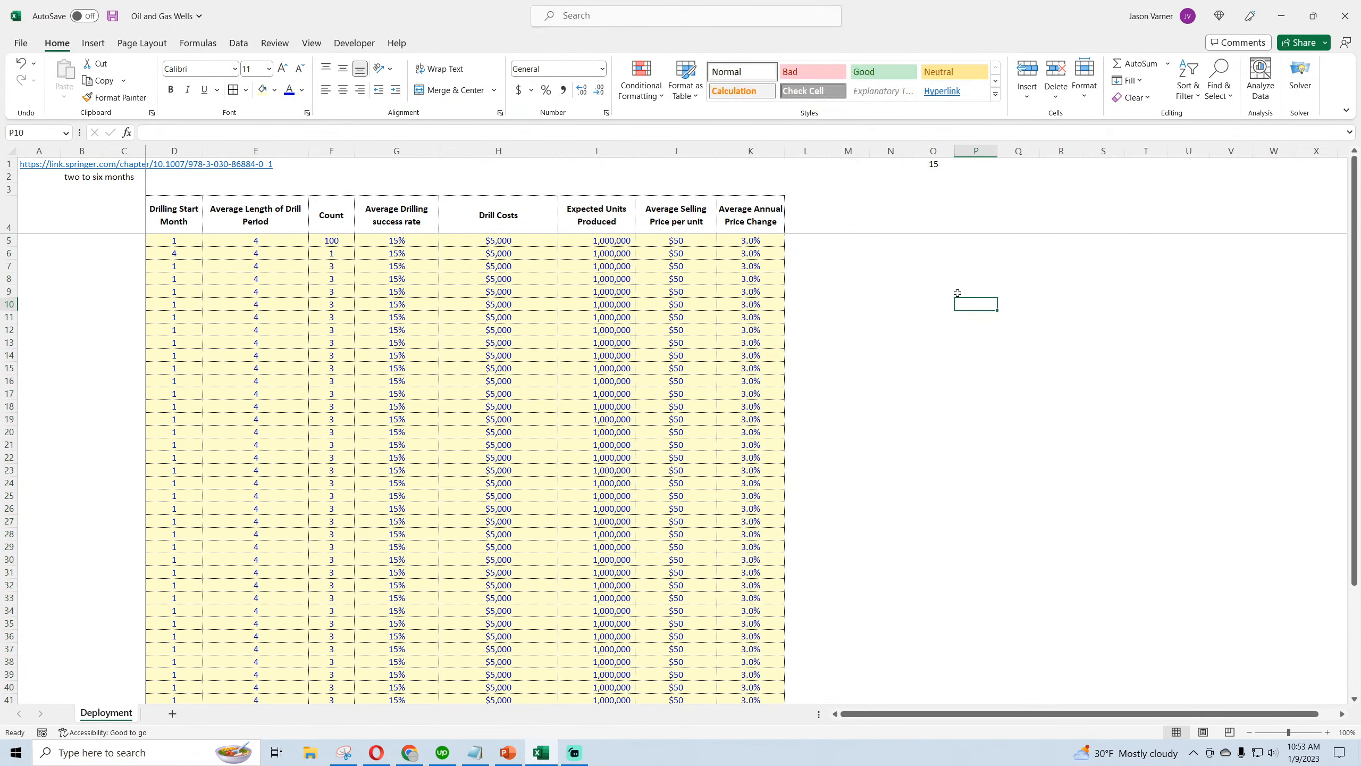
- Delete the check formula from O1 and save the workbook
{"action": "left_click", "coordinate": [929, 163]}
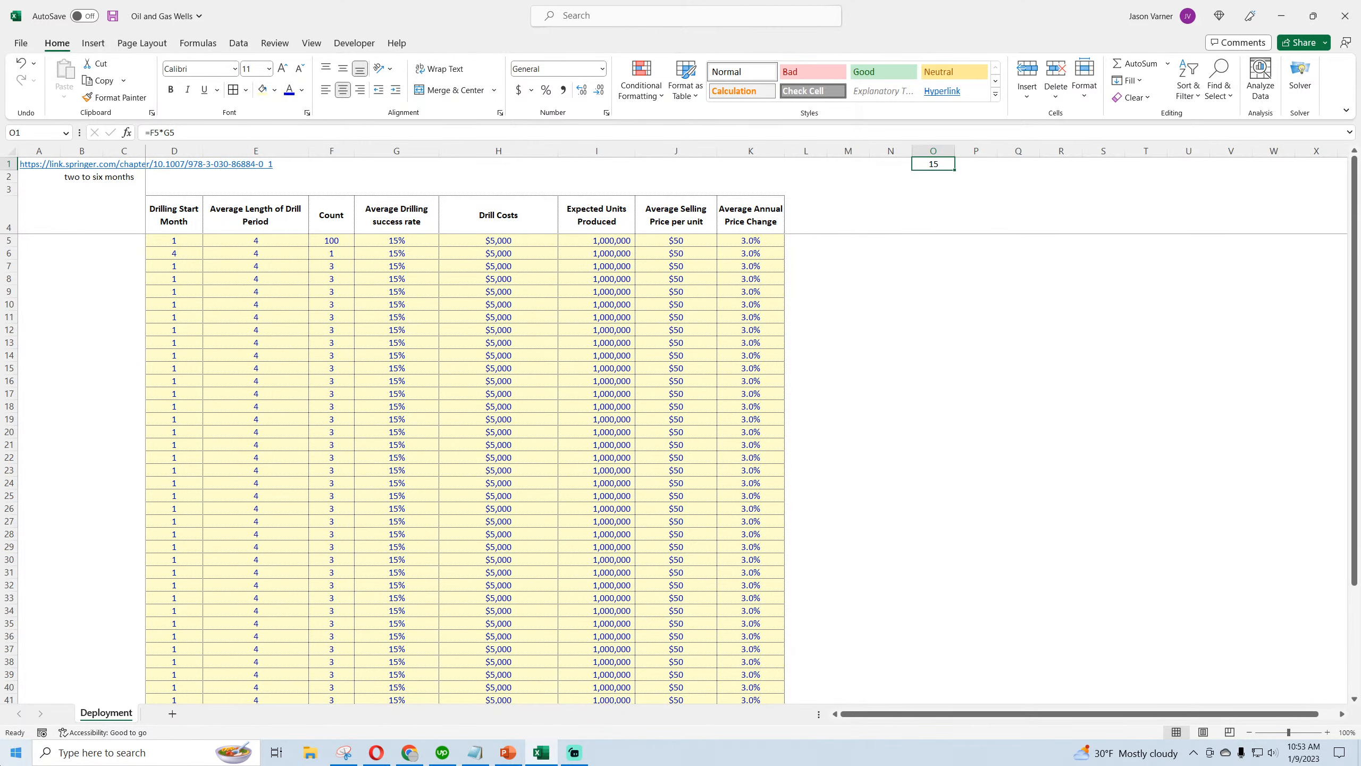
{"action": "key", "text": "F2"}
{"action": "key", "text": "Escape"}
{"action": "key", "text": "Delete"}
{"action": "key", "text": "Down"}
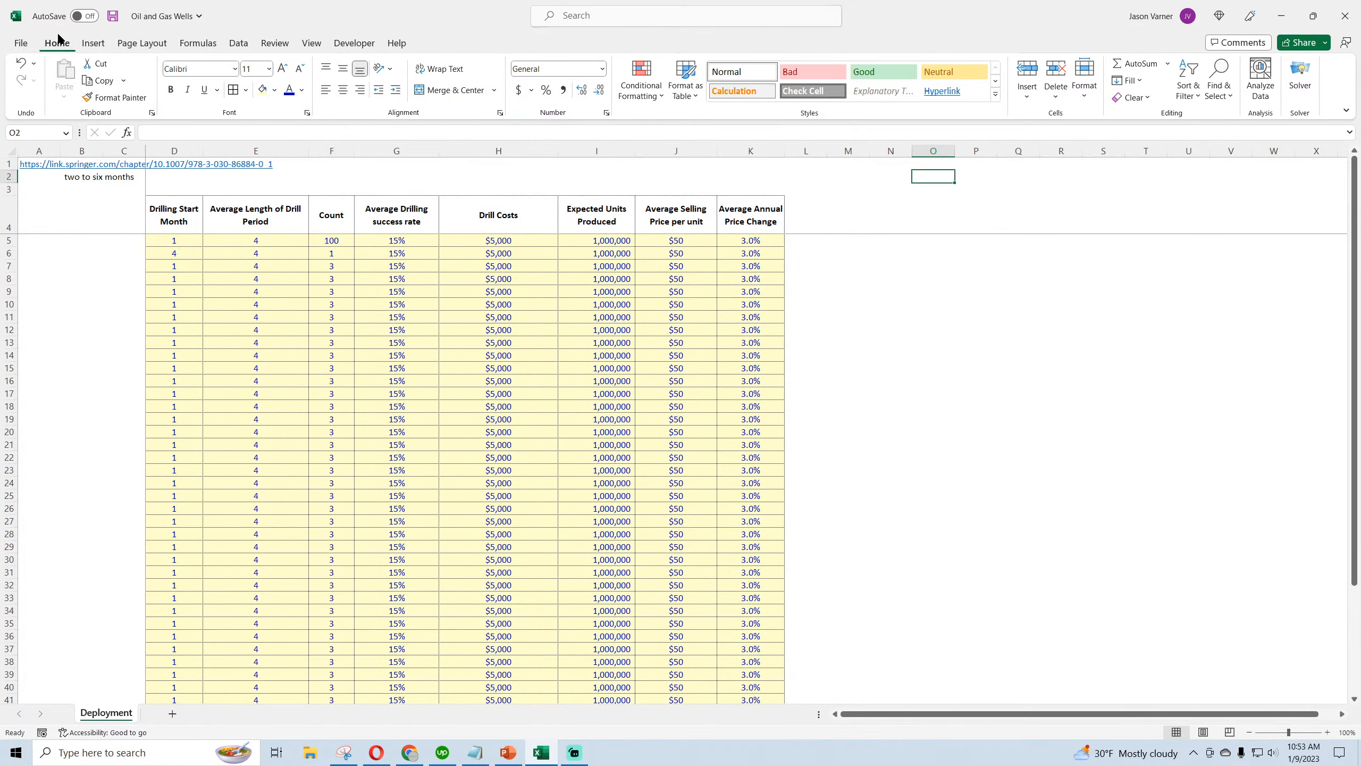
{"action": "left_click", "coordinate": [112, 17]}
{"action": "left_click", "coordinate": [685, 238]}
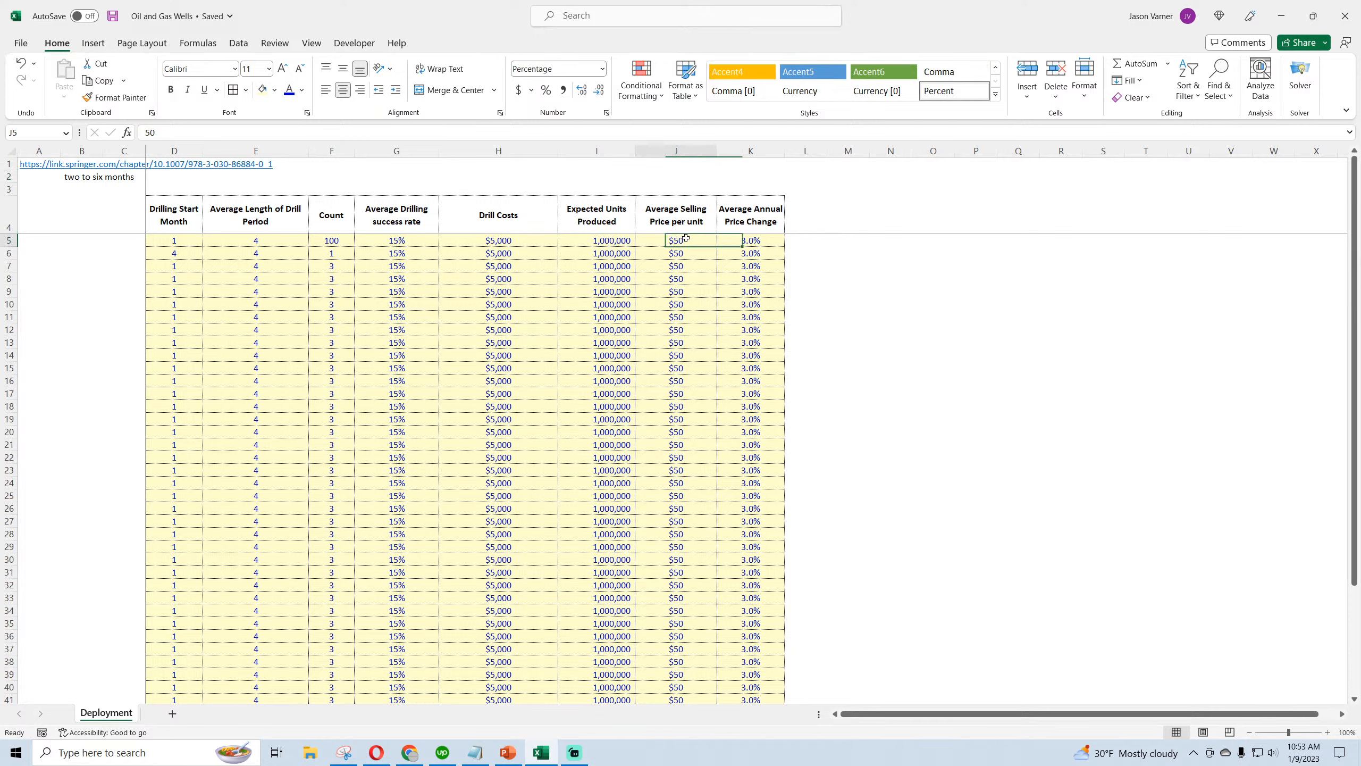
{"action": "left_click", "coordinate": [598, 244]}
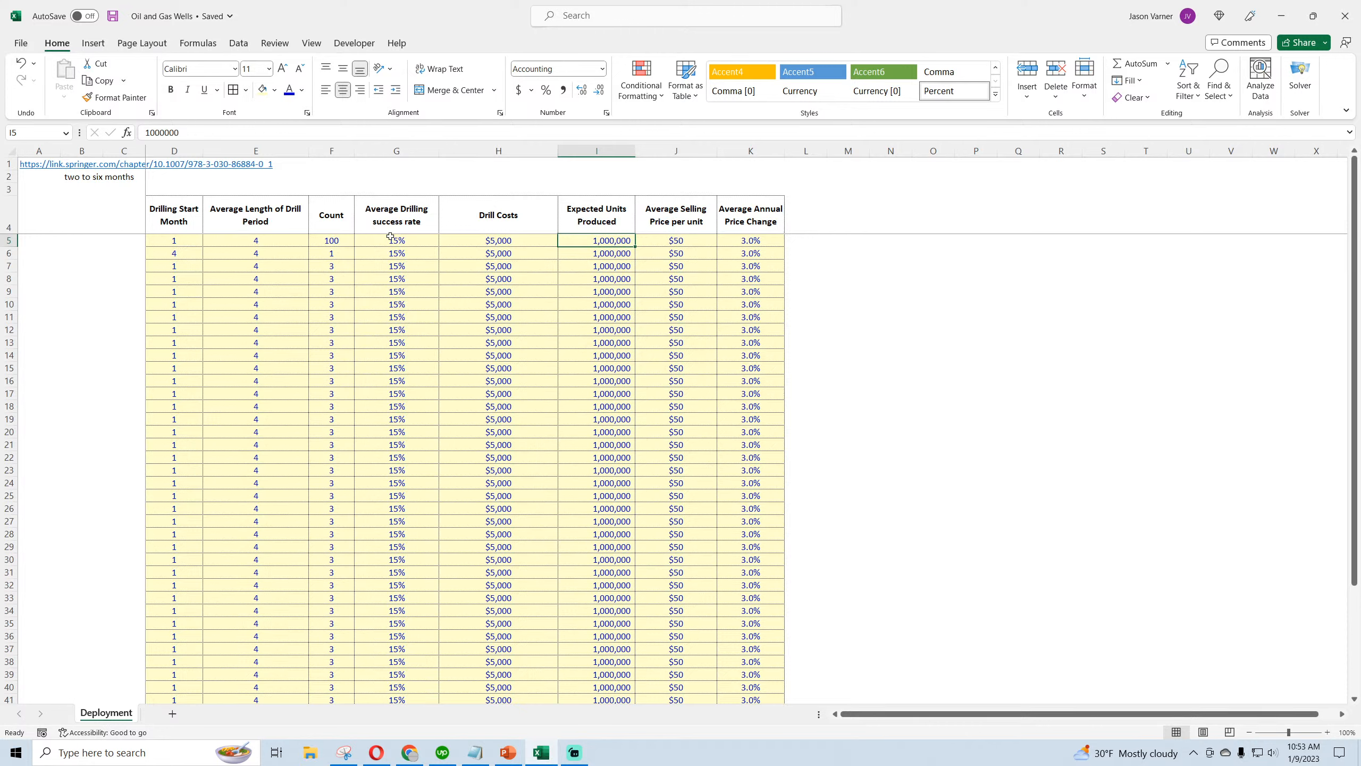
{"action": "left_click", "coordinate": [266, 218]}
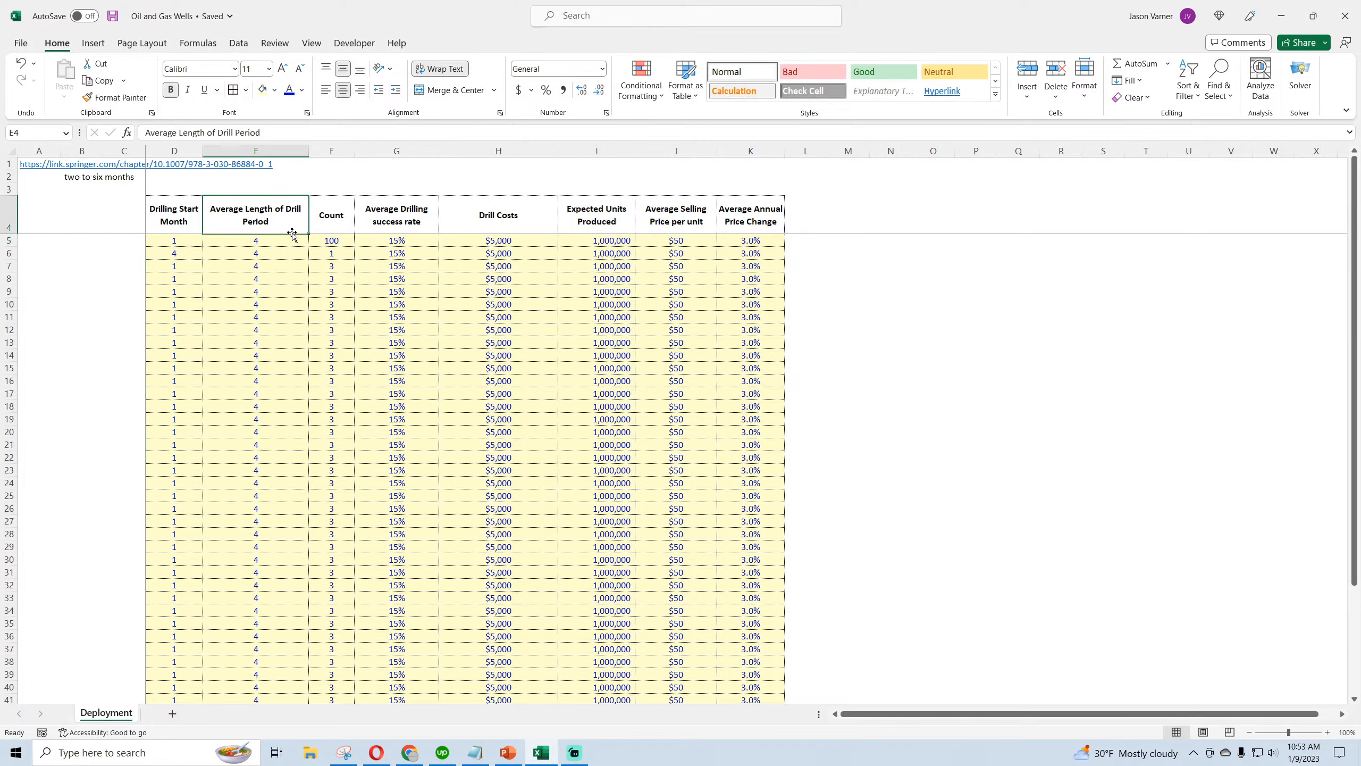
- Insert a column before Count and extend the E4 header into the new F4 cell
{"action": "right_click", "coordinate": [335, 151]}
{"action": "left_click", "coordinate": [376, 289]}
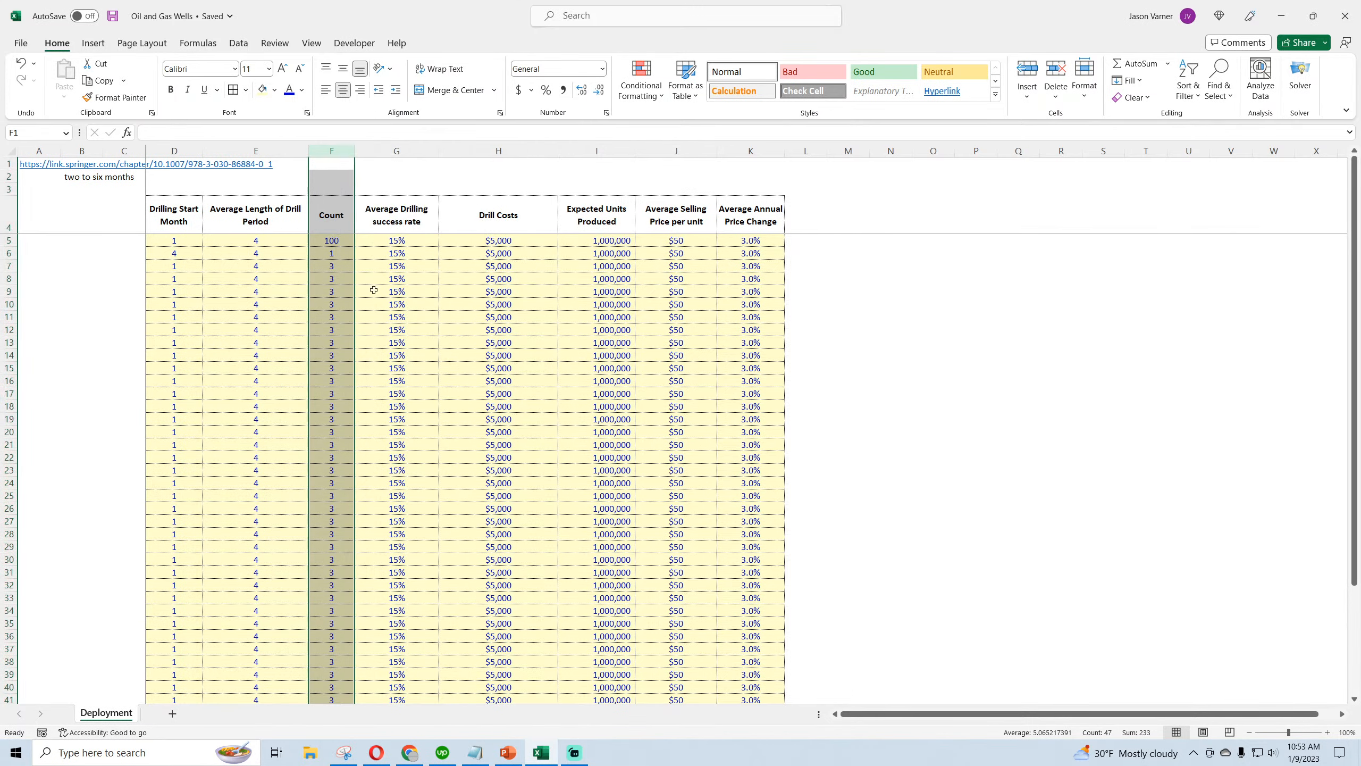
{"action": "left_click", "coordinate": [300, 215]}
{"action": "left_click_drag", "start_coordinate": [310, 234], "coordinate": [369, 236]}
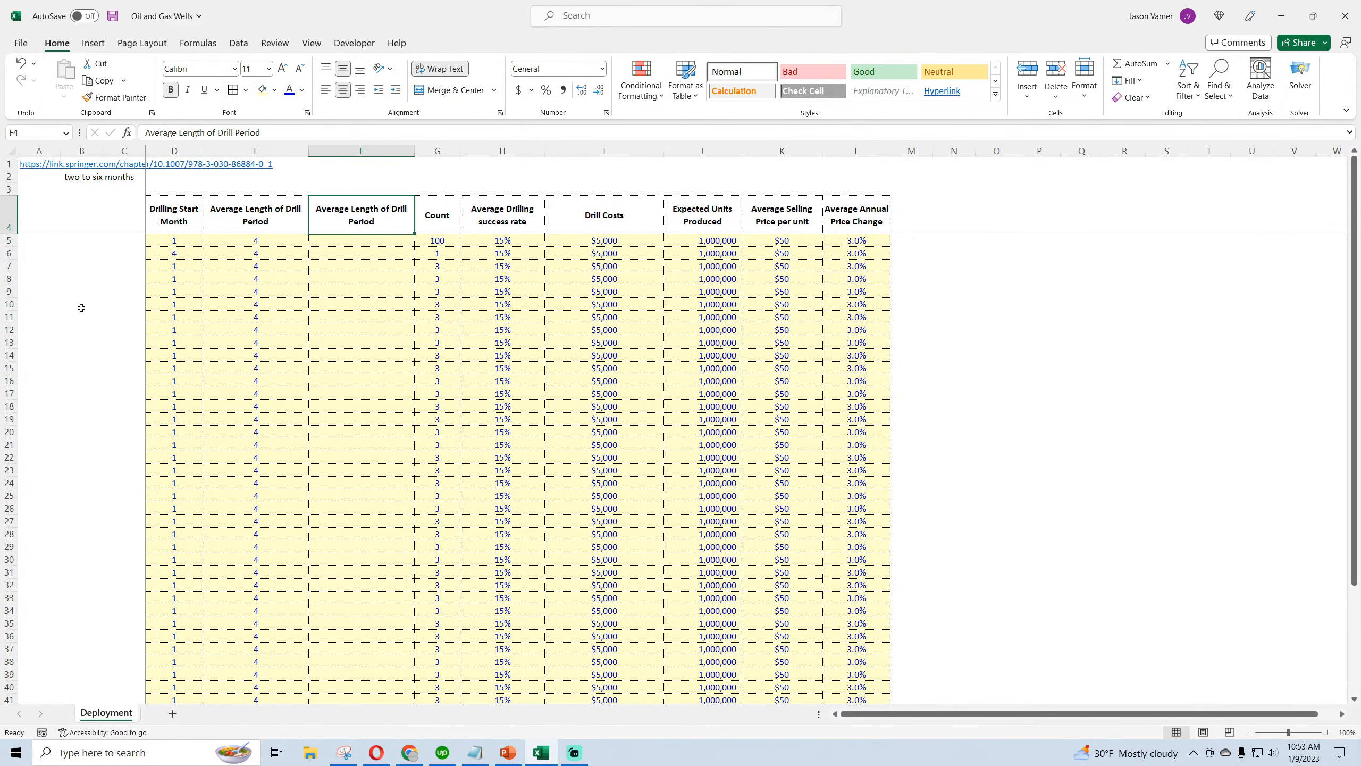
- Replace the F4 header with Average Length of Production (months)
{"action": "type", "text": "AVera"}
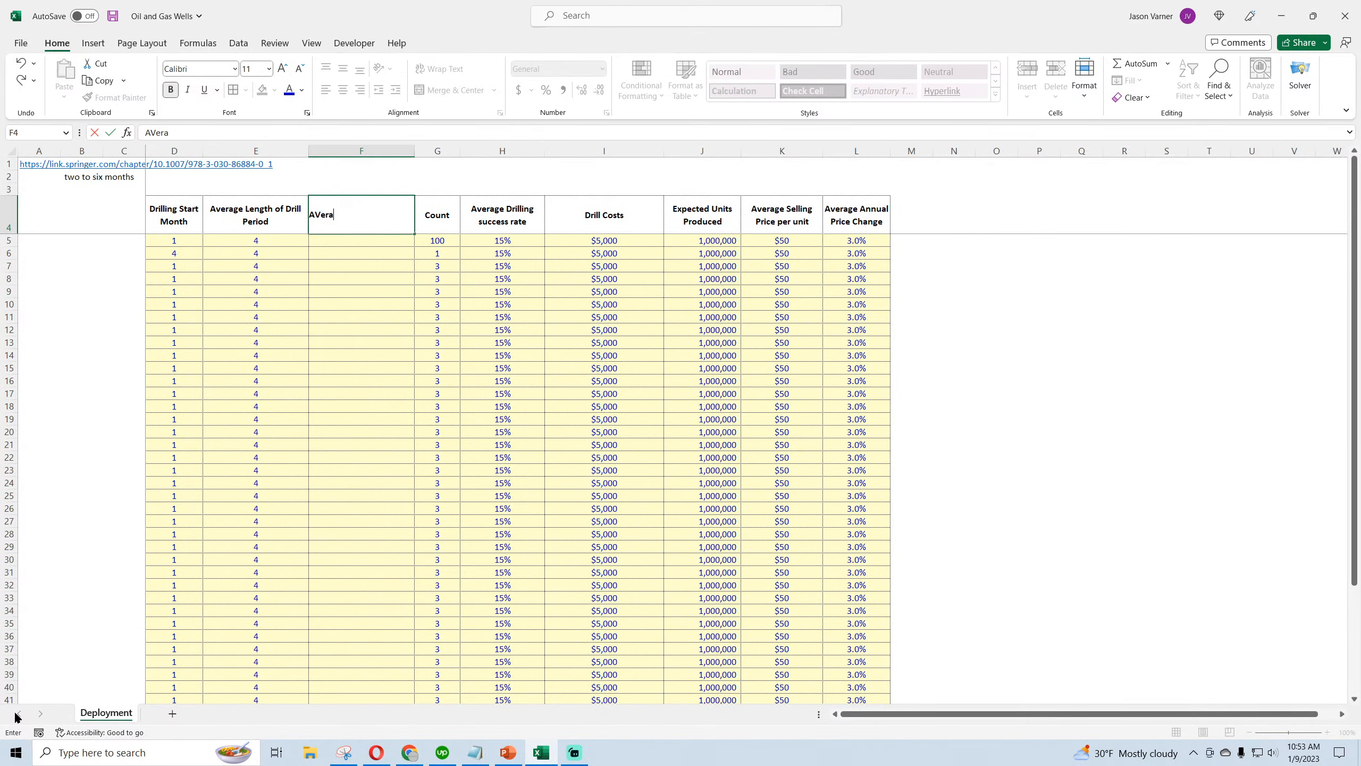
{"action": "type", "text": "ge Length"}
{"action": "type", "text": "of Production"}
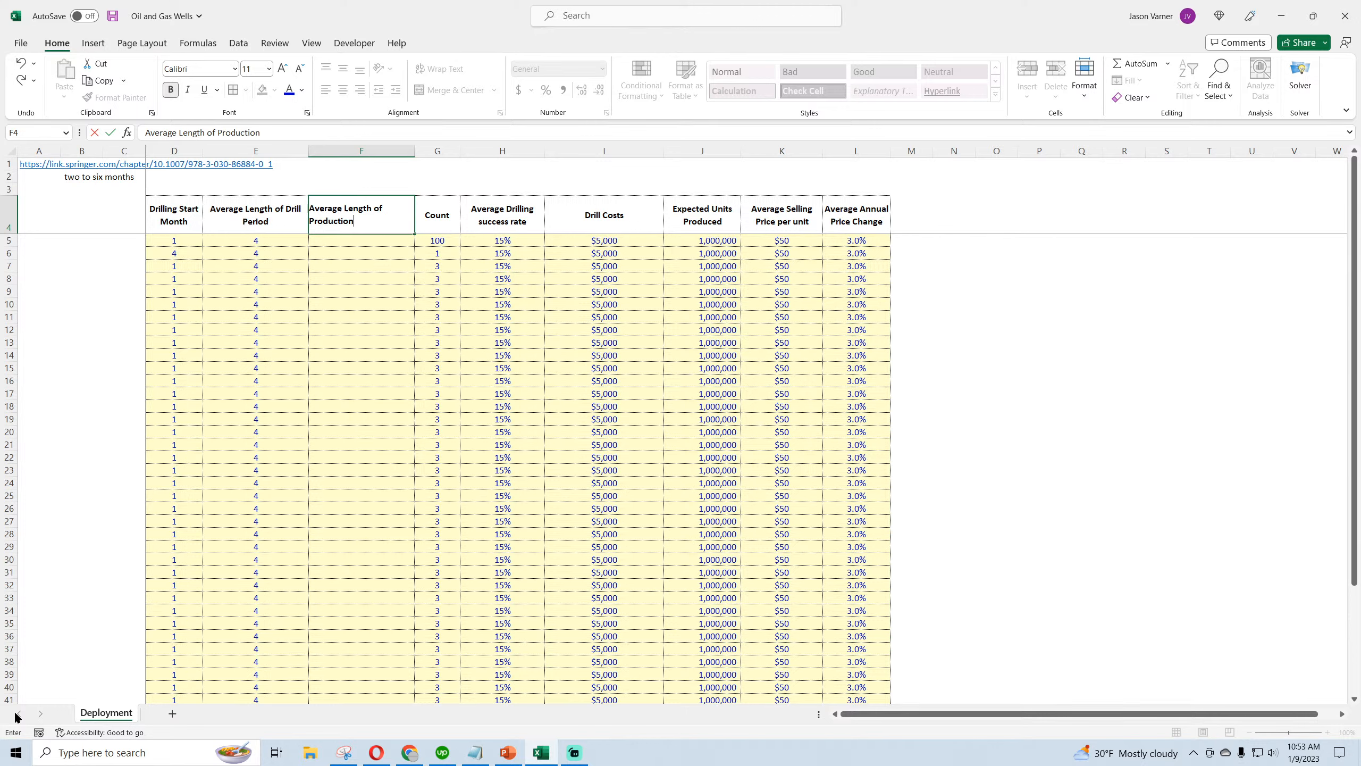
{"action": "type", "text": " ( mont"}
{"action": "key", "text": "BackSpace"}
{"action": "key", "text": "BackSpace"}
{"action": "key", "text": "BackSpace"}
{"action": "key", "text": "BackSpace"}
{"action": "key", "text": "BackSpace"}
{"action": "key", "text": "BackSpace"}
{"action": "type", "text": "months)"}
{"action": "key", "text": "Return"}
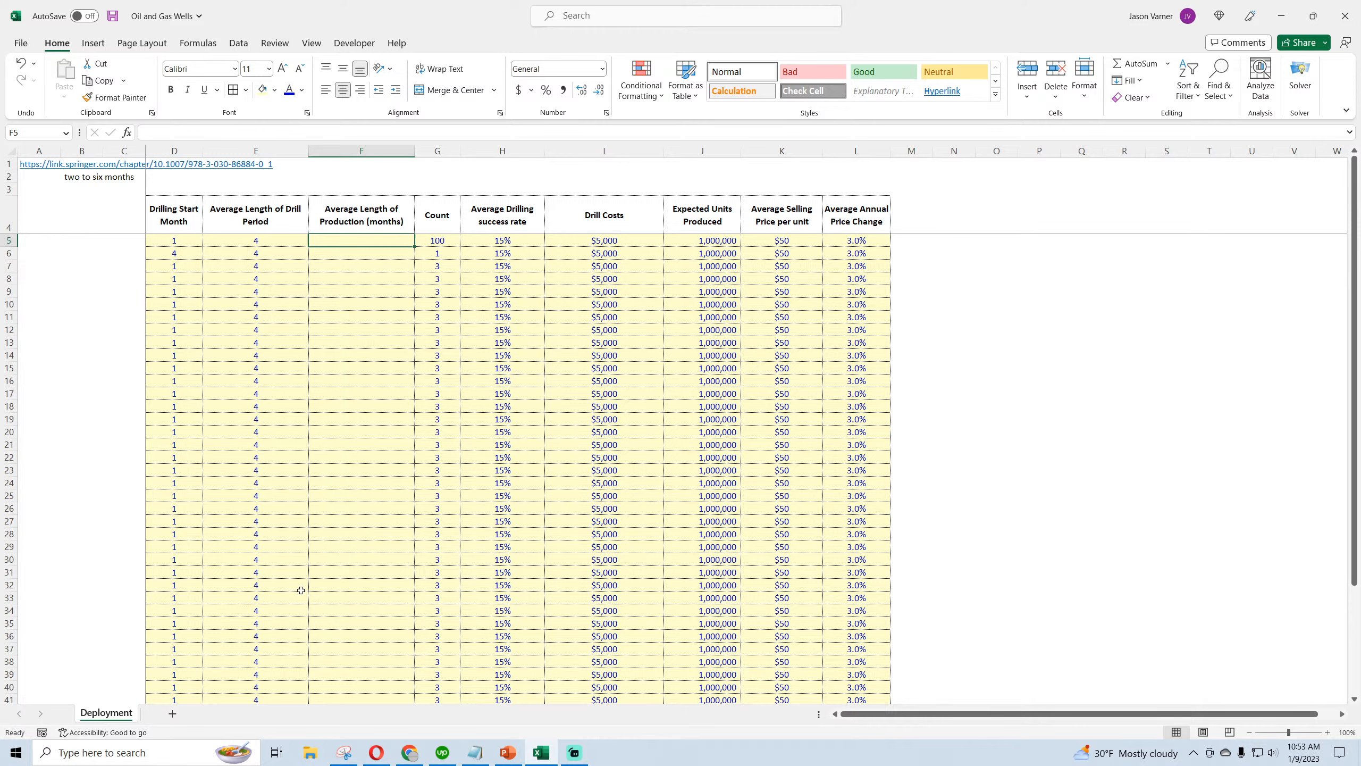
- Set the average length of production in F5 to 48 and fill it down for all deployment rows
{"action": "left_click", "coordinate": [369, 226]}
{"action": "left_click", "coordinate": [342, 243]}
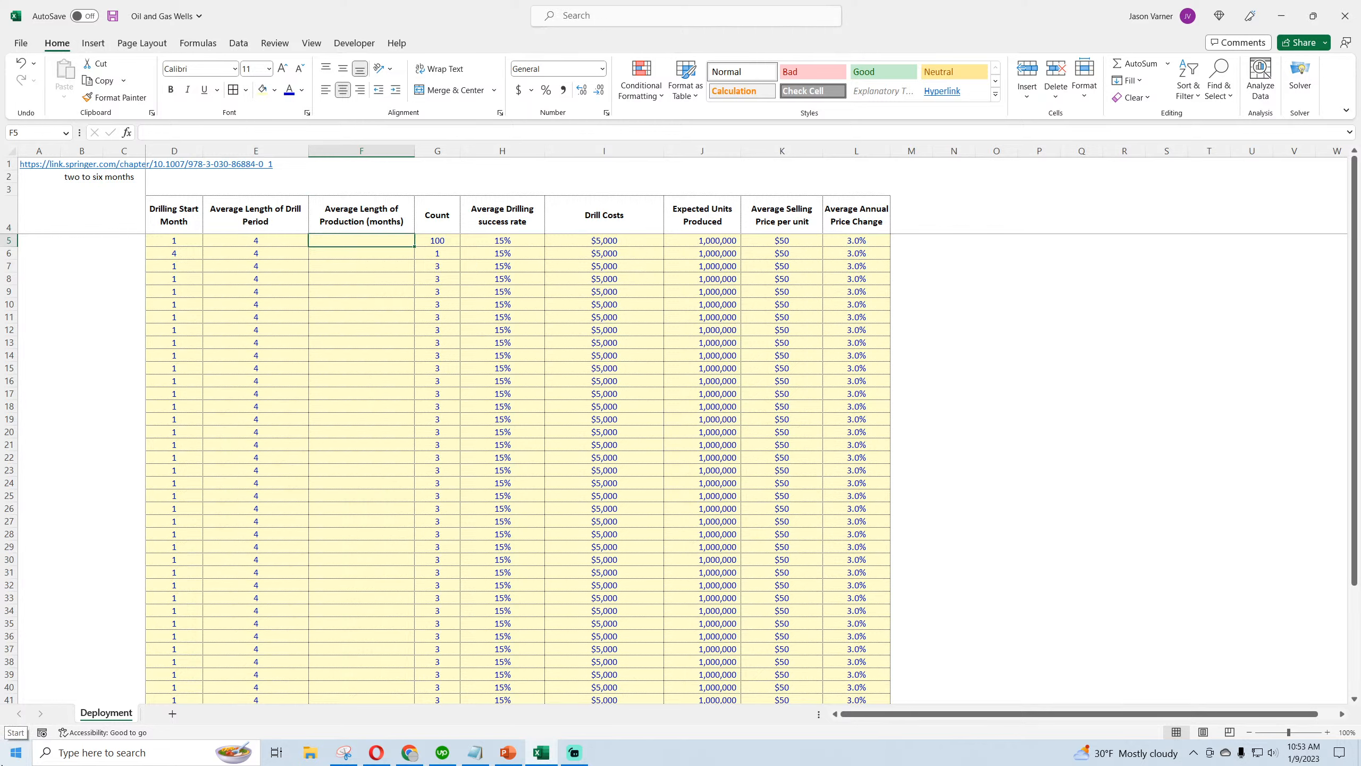
{"action": "type", "text": "48"}
{"action": "key", "text": "Return"}
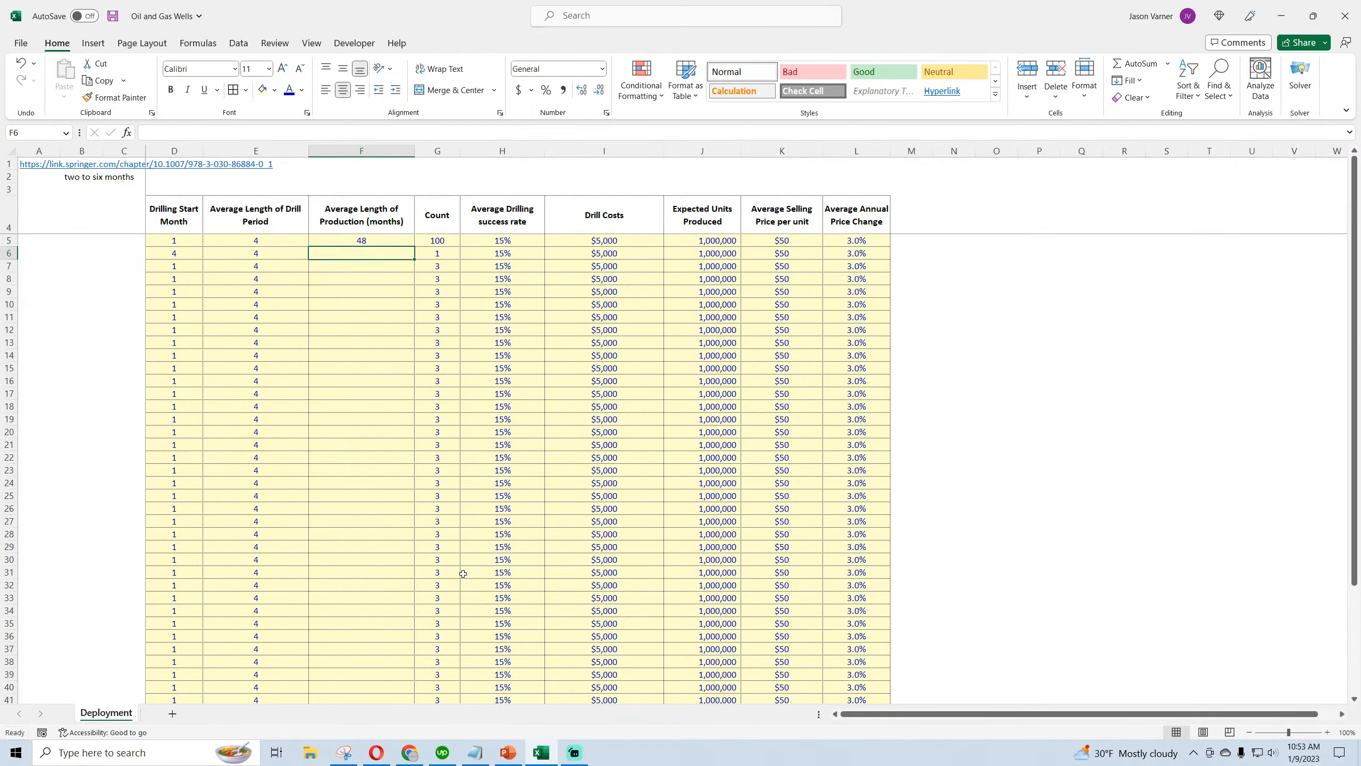
{"action": "left_click", "coordinate": [410, 240]}
{"action": "double_click", "coordinate": [413, 246]}
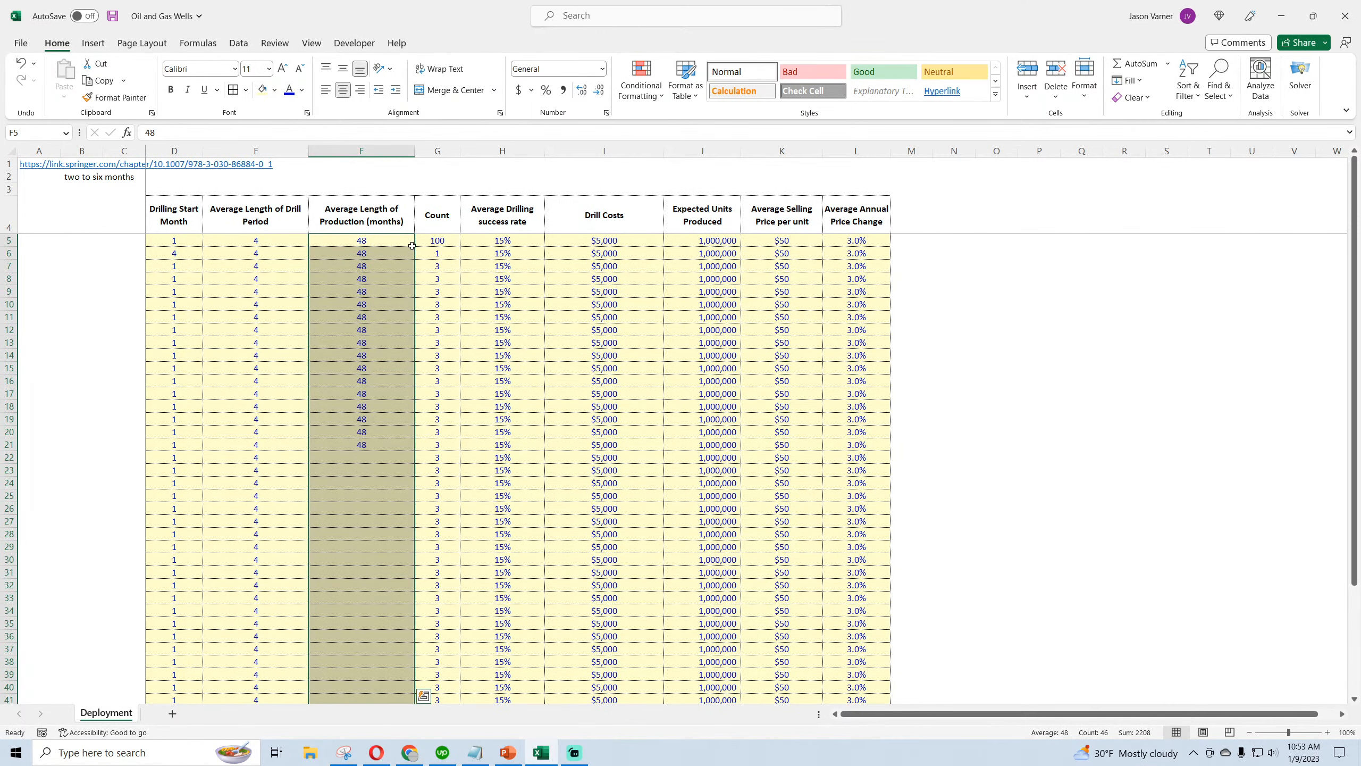
- Calculate the expected units produced per month in P9 with the formula =J5/F5
{"action": "left_click", "coordinate": [1027, 293]}
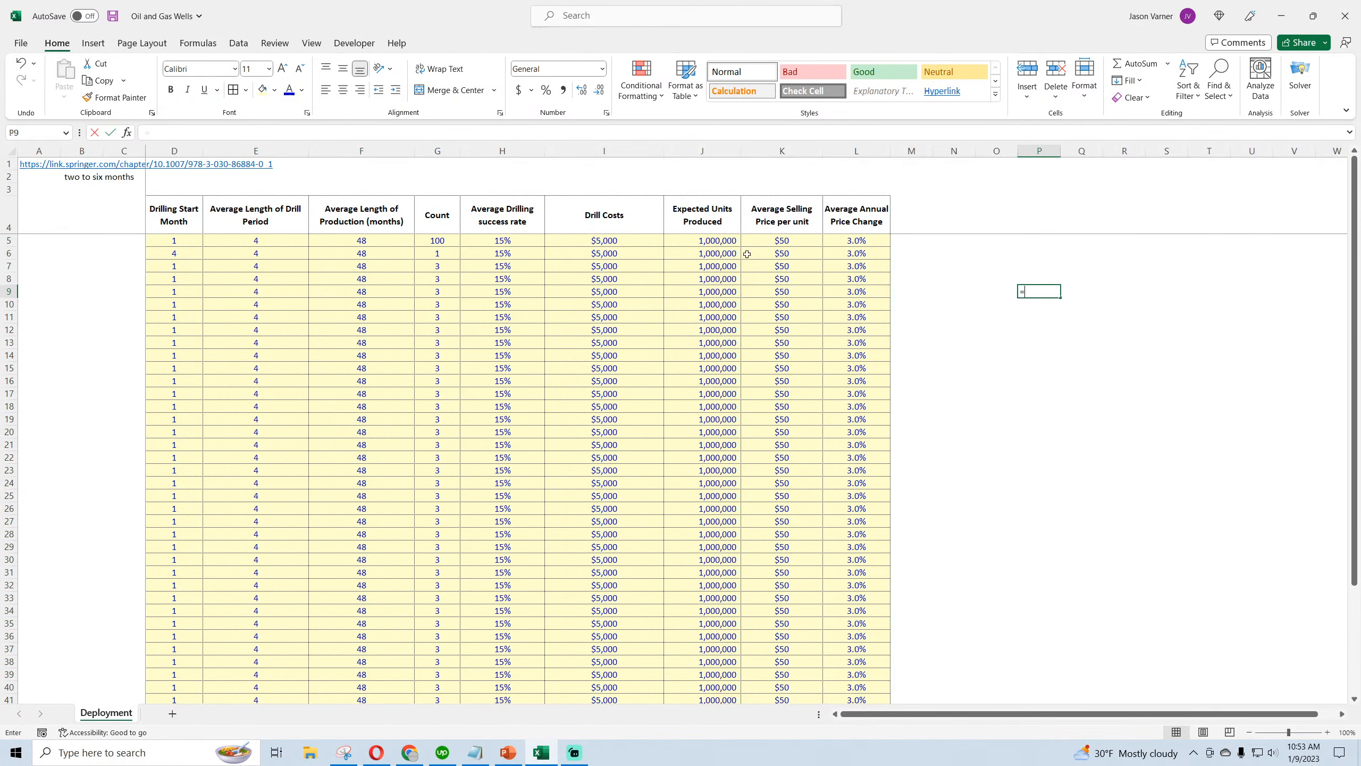
{"action": "type", "text": "="}
{"action": "left_click", "coordinate": [719, 241]}
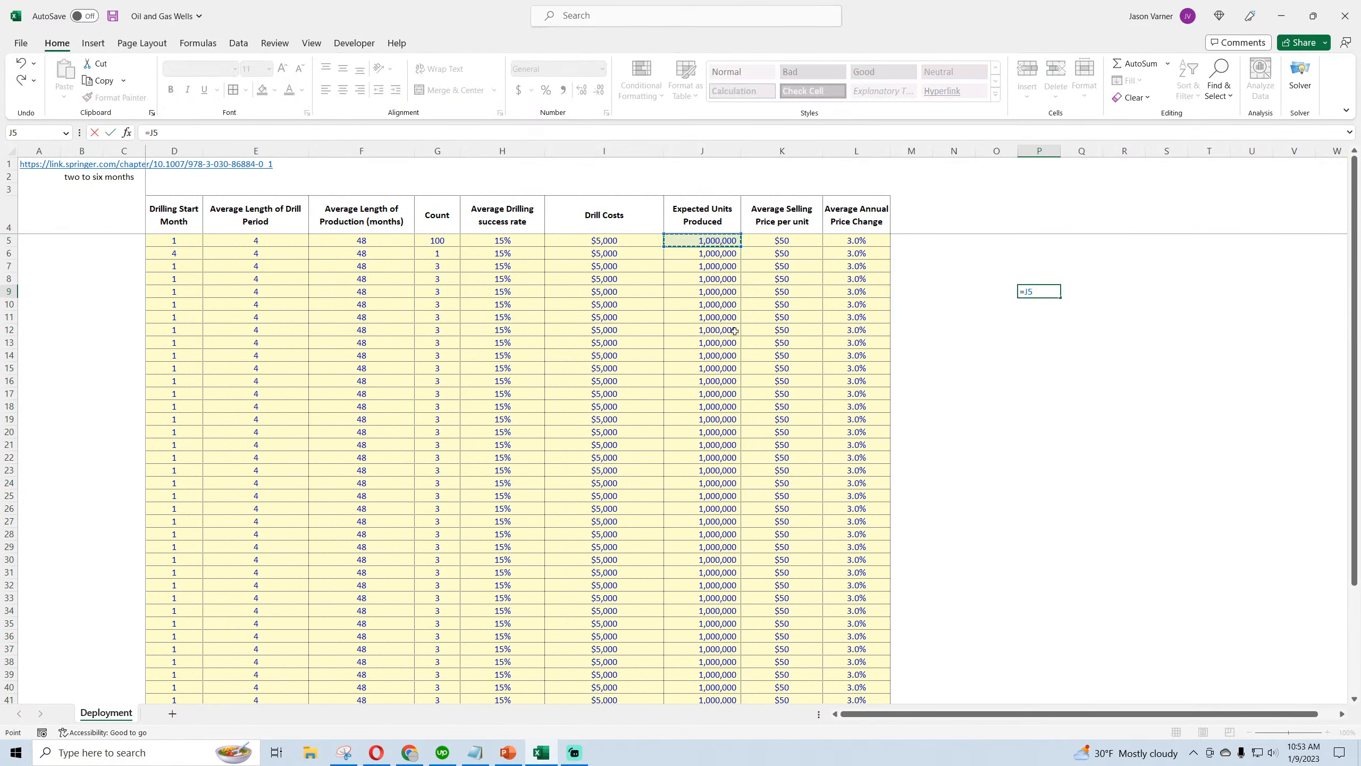
{"action": "type", "text": "/"}
{"action": "left_click", "coordinate": [368, 241]}
{"action": "key", "text": "Return"}
{"action": "left_click", "coordinate": [1040, 293]}
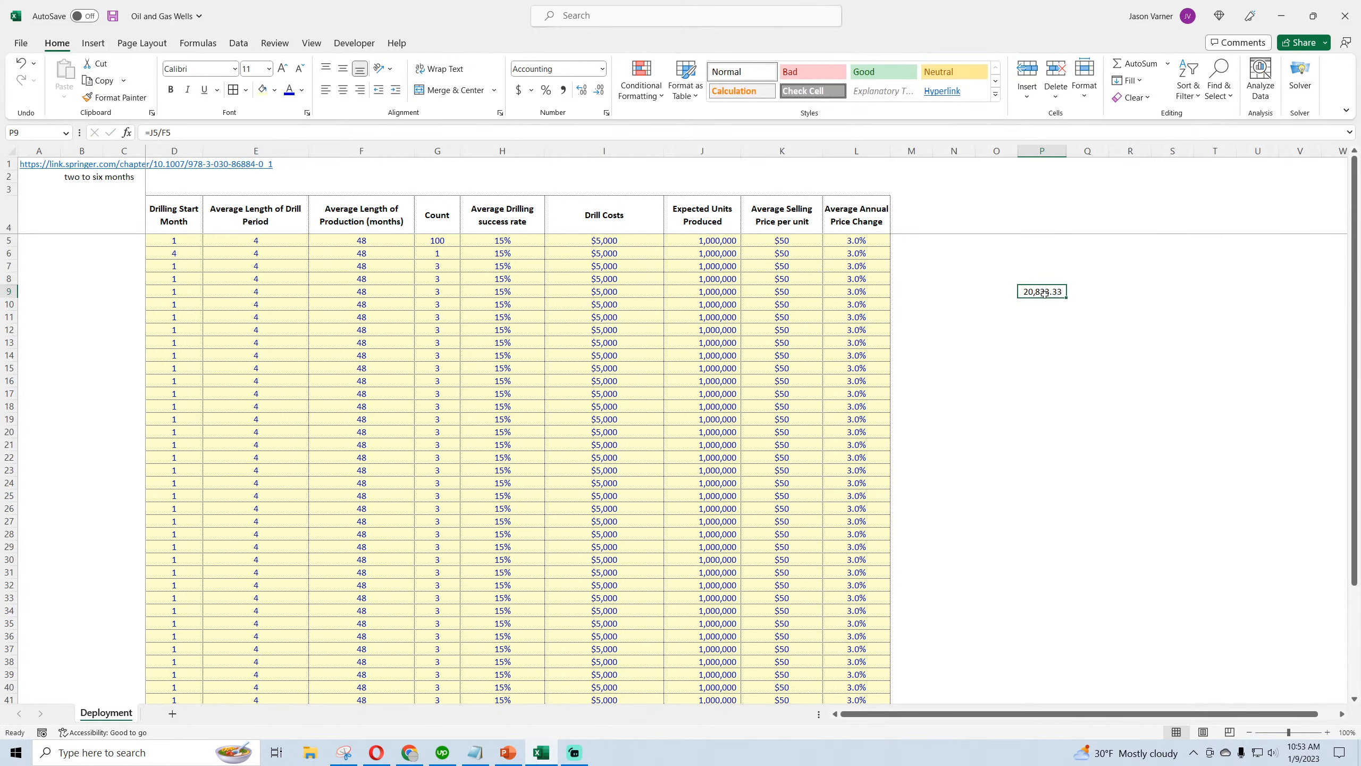
- Calculate the daily production in P10 with the formula =P9/30
{"action": "left_click", "coordinate": [1042, 304]}
{"action": "type", "text": "="}
{"action": "left_click", "coordinate": [1043, 291]}
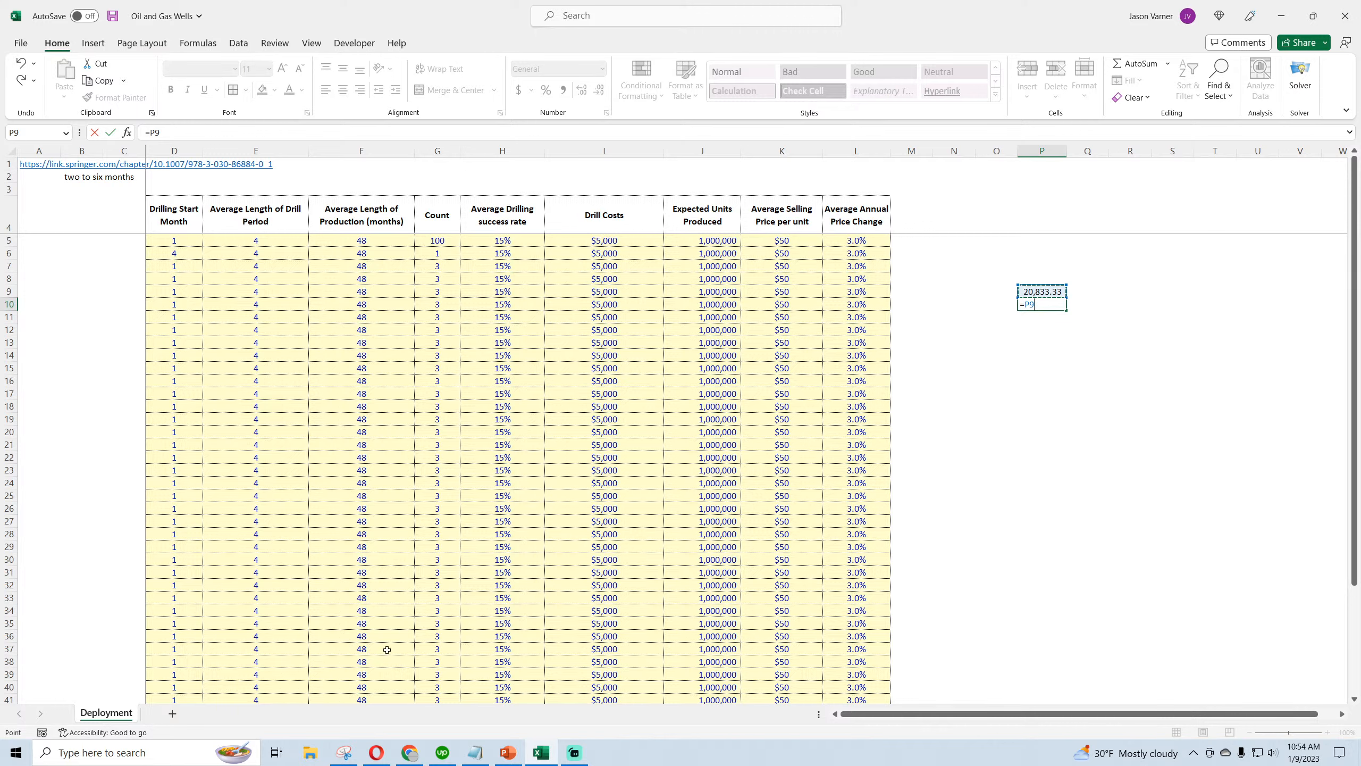
{"action": "type", "text": "/30"}
{"action": "key", "text": "ctrl+Return"}
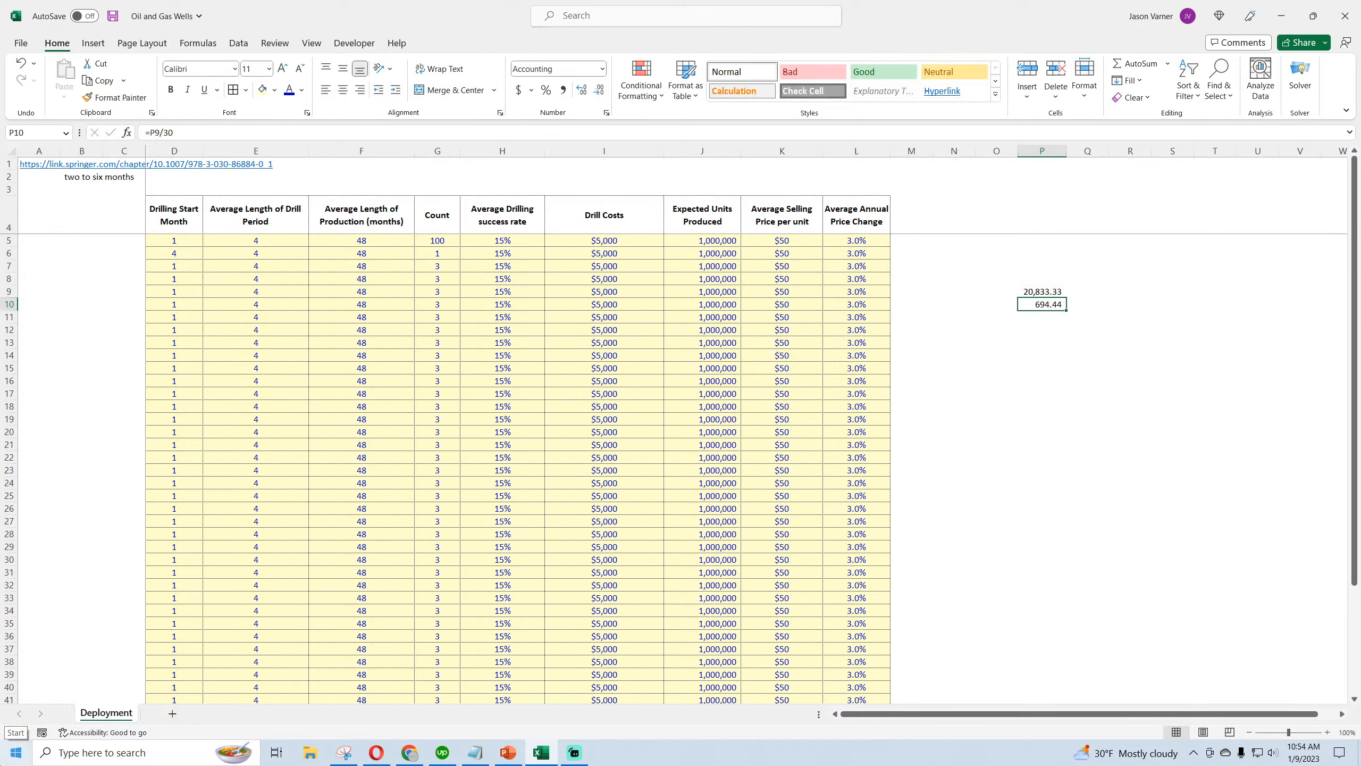
- Clear the scratch calculations in P9 and P10 and save the workbook
{"action": "key", "text": "Up"}
{"action": "key", "text": "BackSpace"}
{"action": "key", "text": "Return"}
{"action": "key", "text": "BackSpace"}
{"action": "key", "text": "Return"}
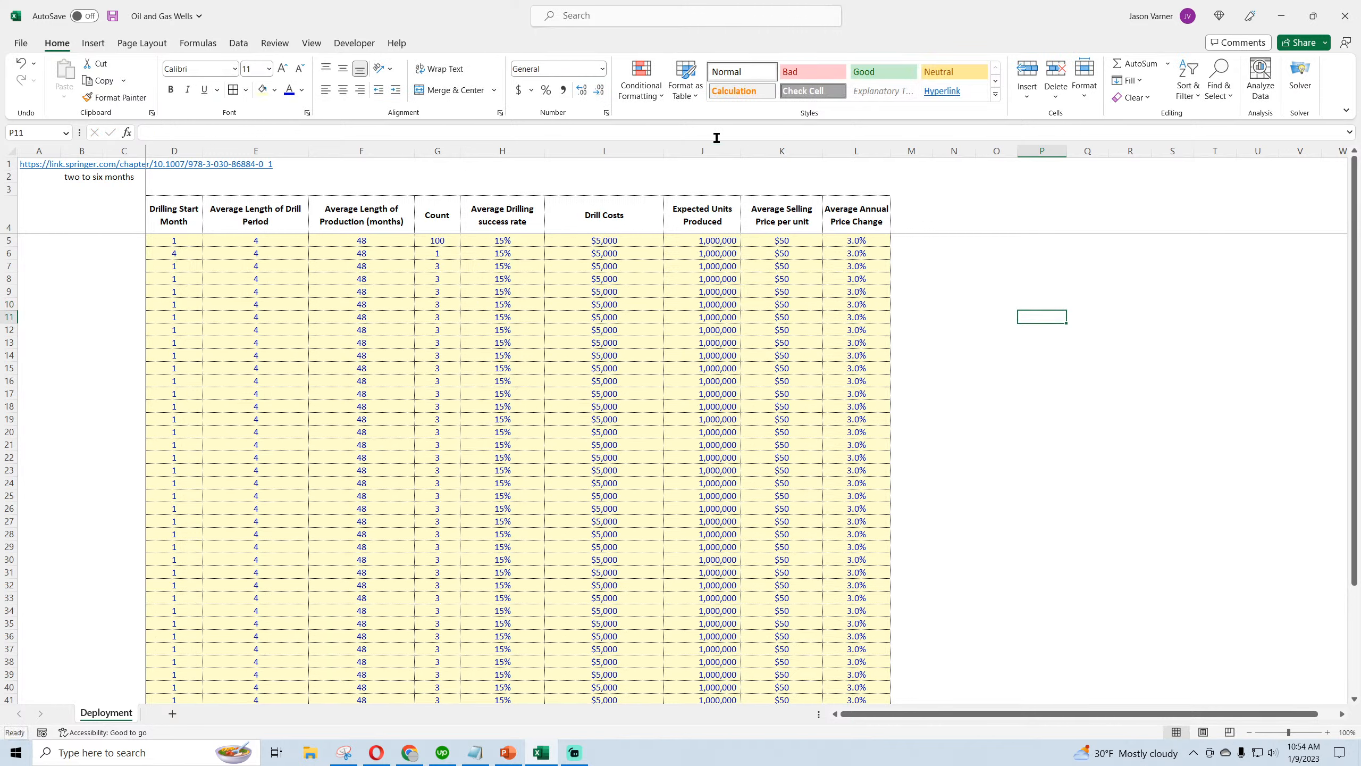
{"action": "left_click", "coordinate": [113, 16]}
{"action": "left_click", "coordinate": [348, 242]}
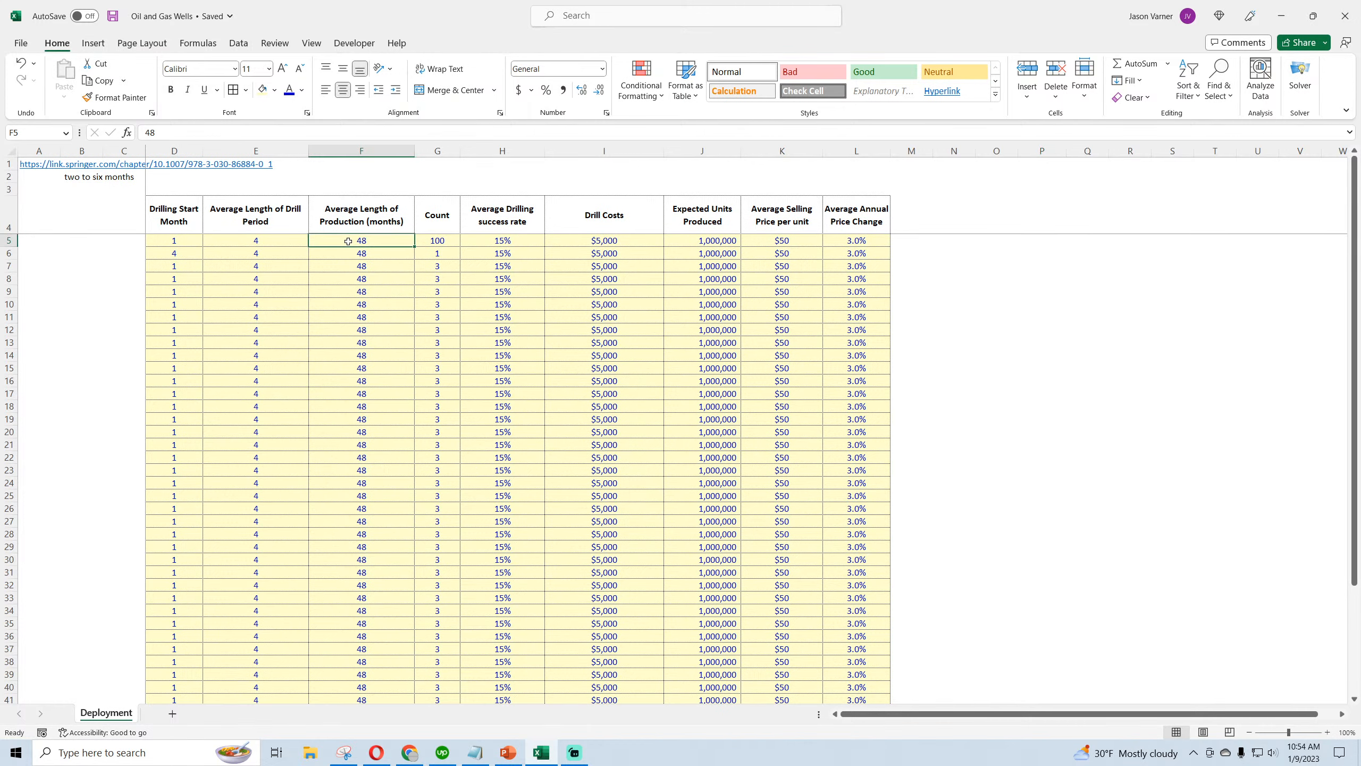
{"action": "left_click", "coordinate": [841, 243]}
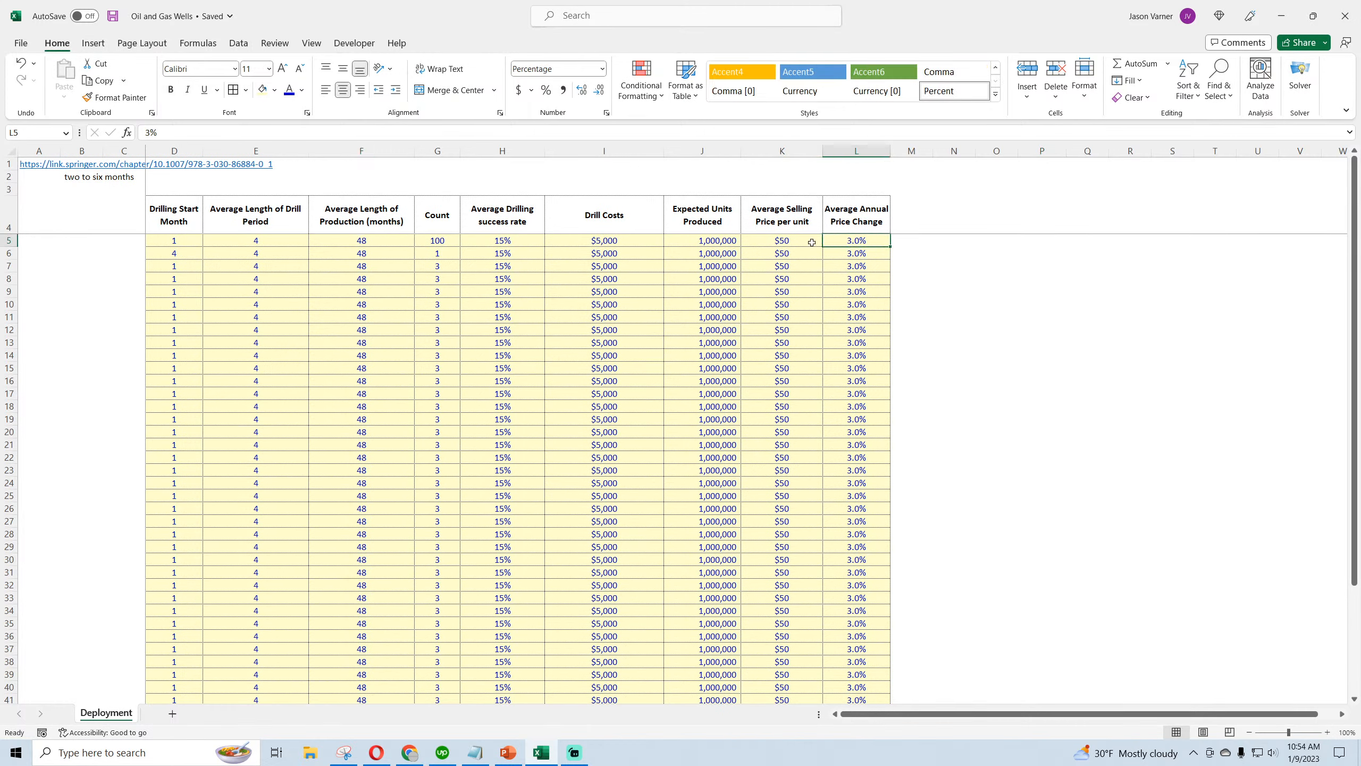
{"action": "left_click", "coordinate": [112, 16]}
{"action": "left_click", "coordinate": [272, 222]}
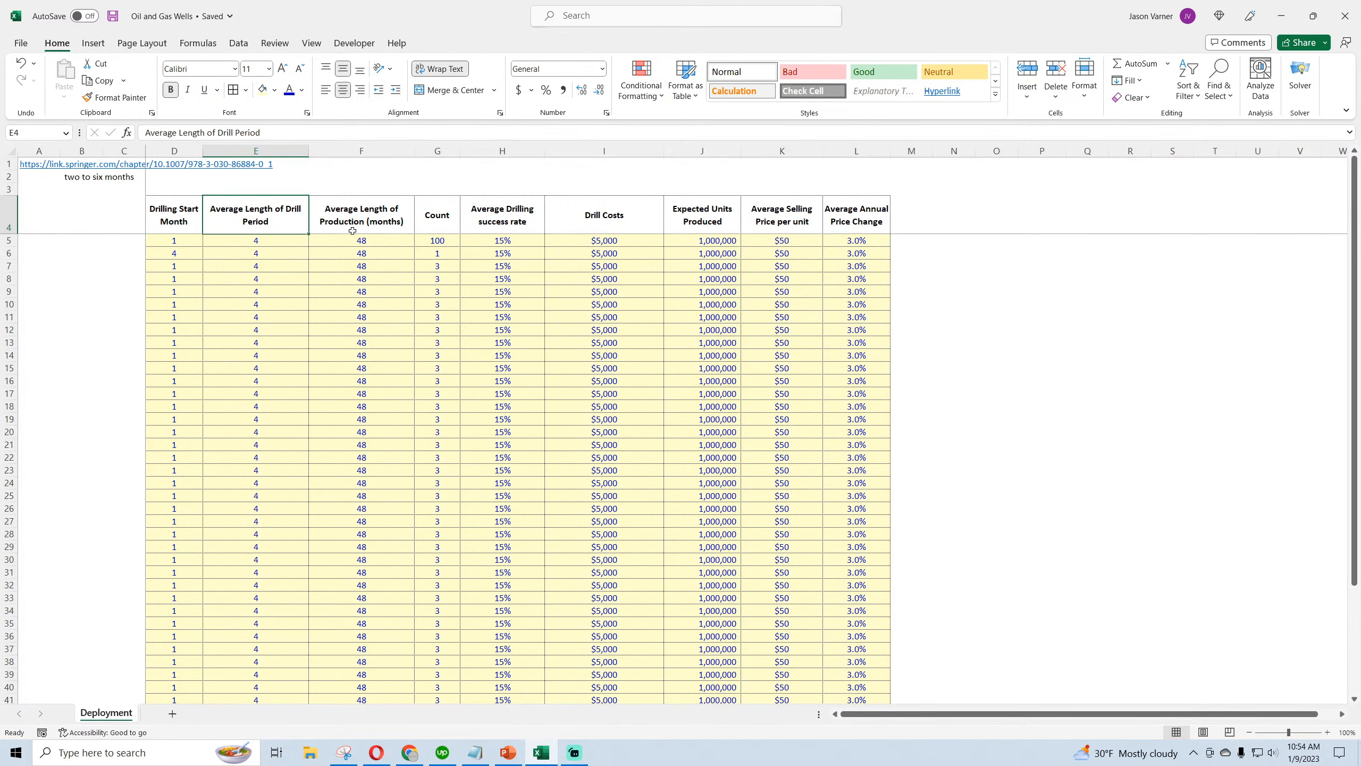
{"action": "left_click", "coordinate": [620, 220]}
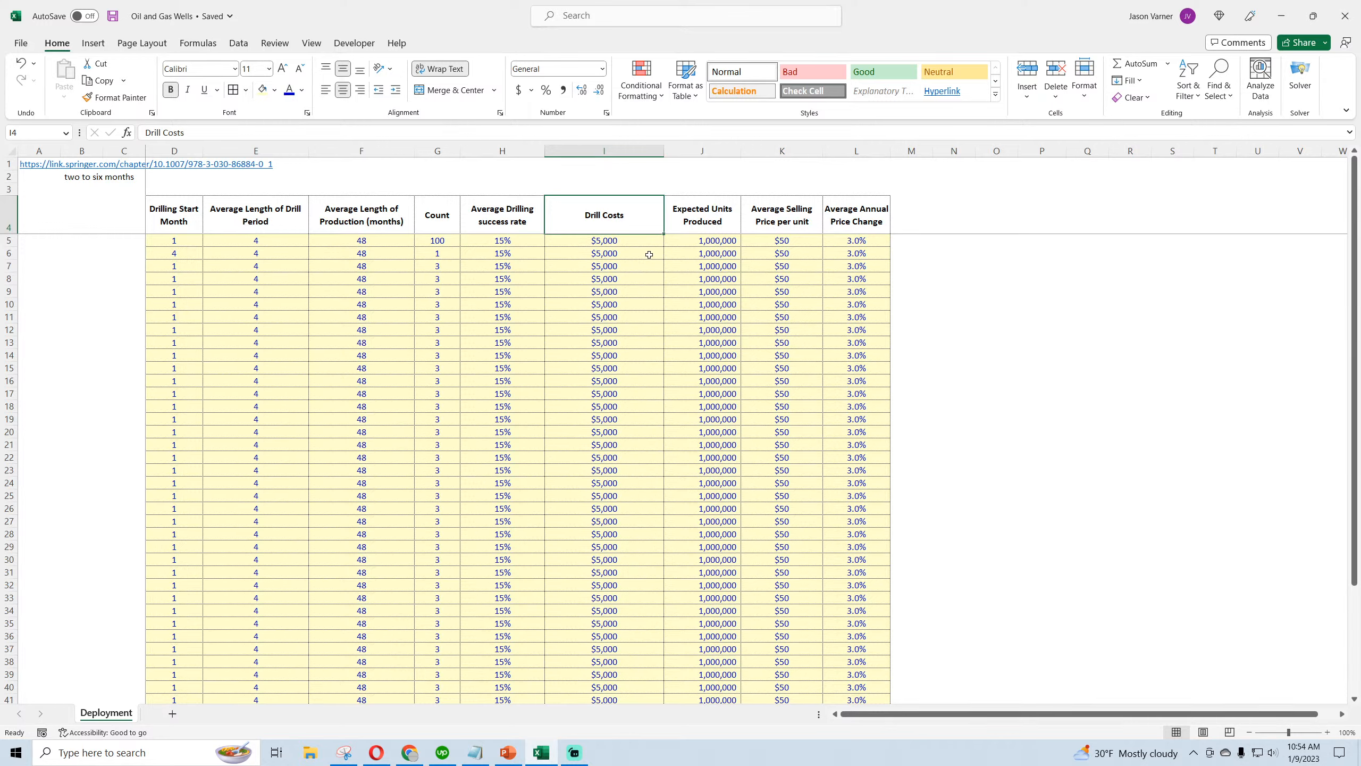
{"action": "left_click", "coordinate": [113, 16]}
{"action": "left_click", "coordinate": [186, 224]}
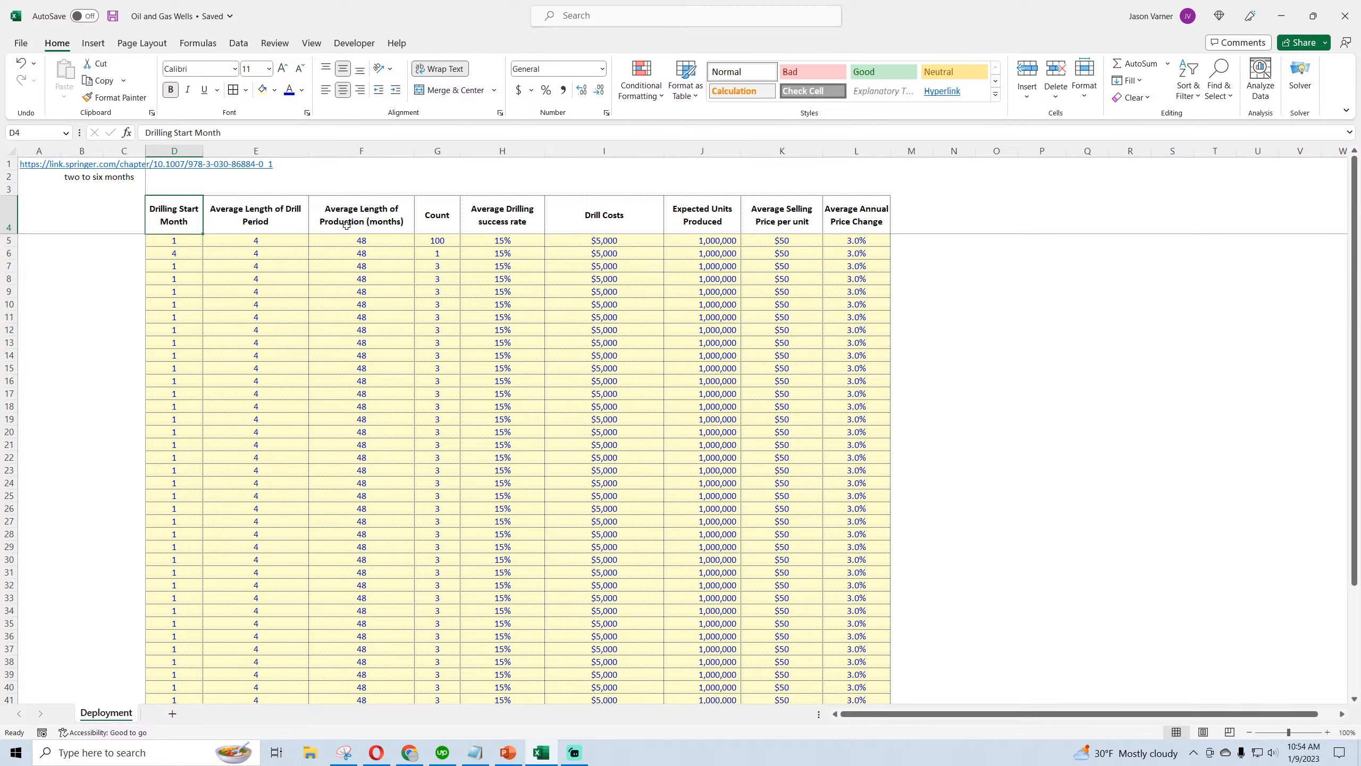
{"action": "left_click", "coordinate": [625, 225]}
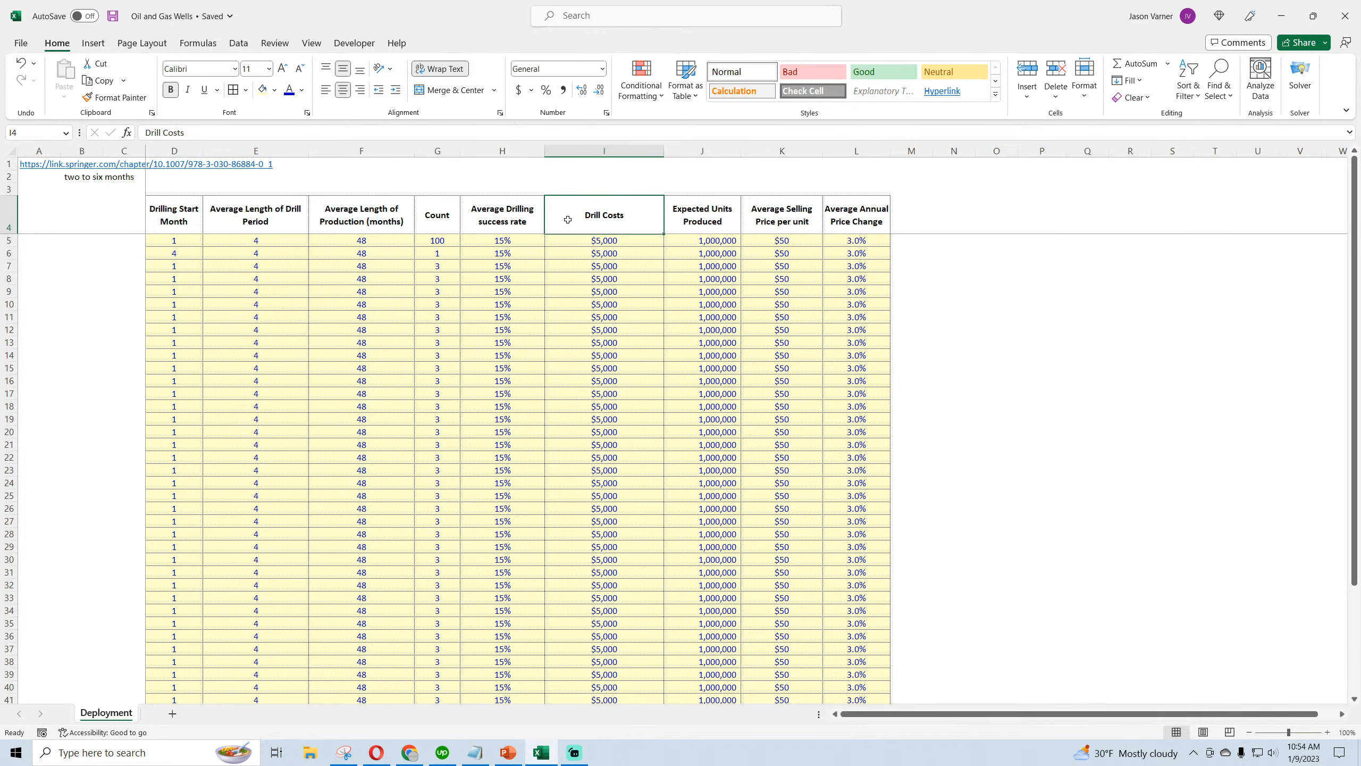
- Insert a blank column between Average Drilling success rate and Drill Costs
{"action": "right_click", "coordinate": [571, 151]}
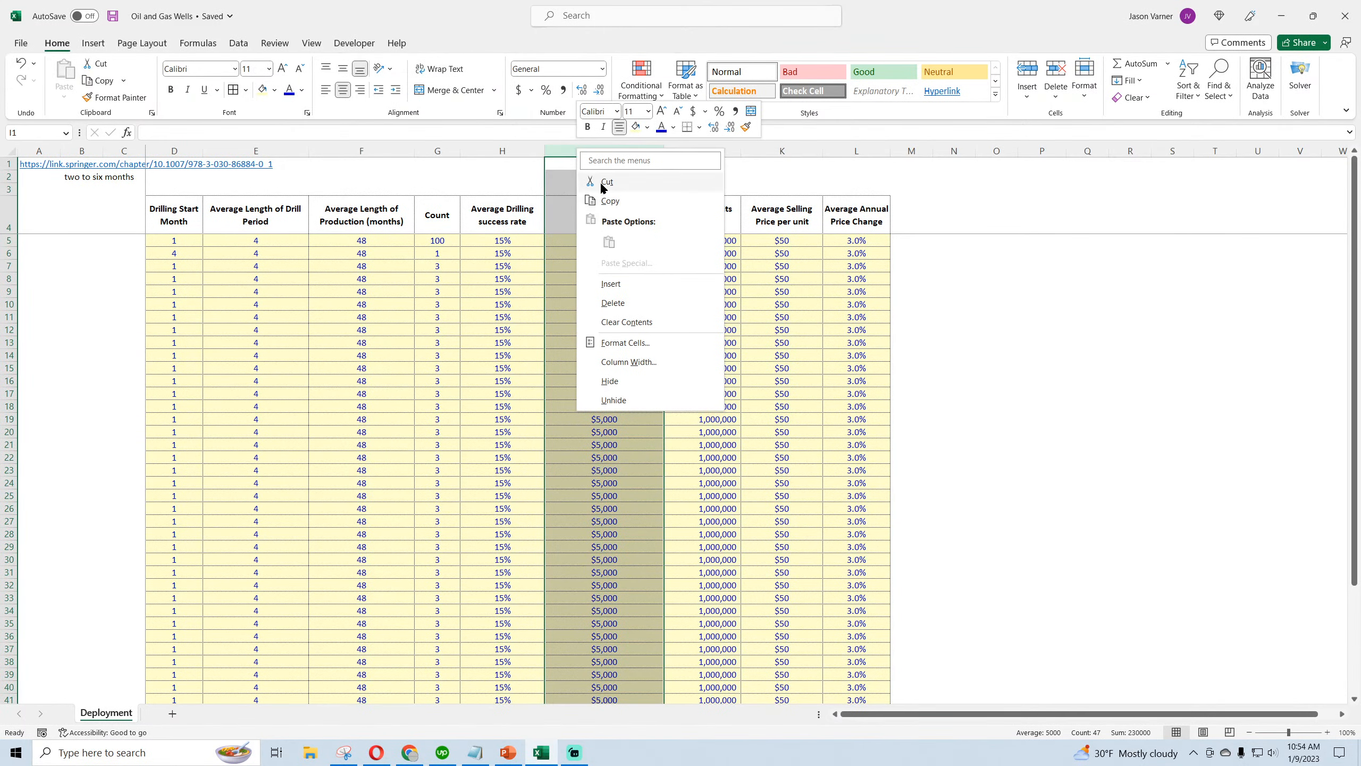
{"action": "left_click", "coordinate": [610, 268]}
{"action": "left_click", "coordinate": [691, 150]}
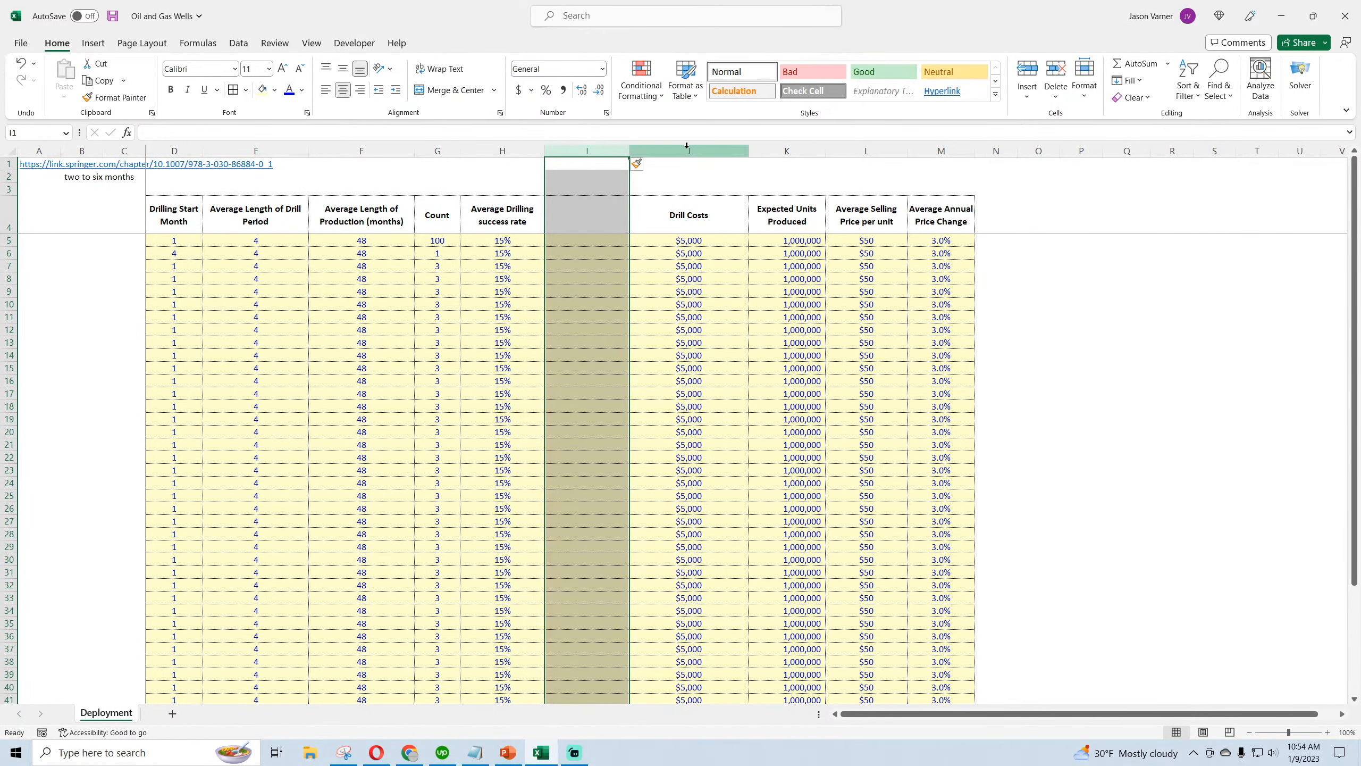
- Copy the Drill Costs column into the blank column I beside it
{"action": "right_click", "coordinate": [691, 151]}
{"action": "left_click", "coordinate": [718, 201]}
{"action": "right_click", "coordinate": [571, 151]}
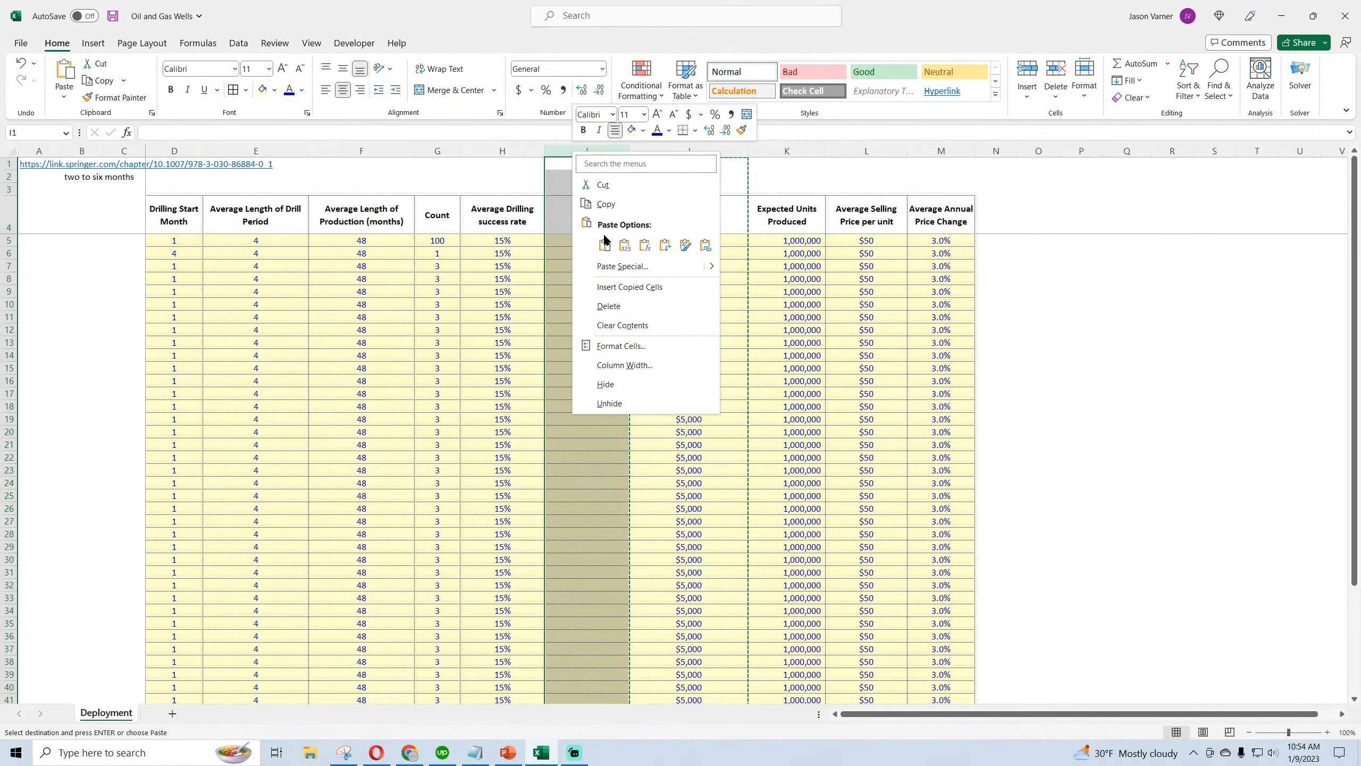
{"action": "left_click", "coordinate": [620, 241]}
- Rename the header in I4 as "One-time Drill Cost Expenses" in a narrower column and save the workbook
{"action": "left_click", "coordinate": [604, 215]}
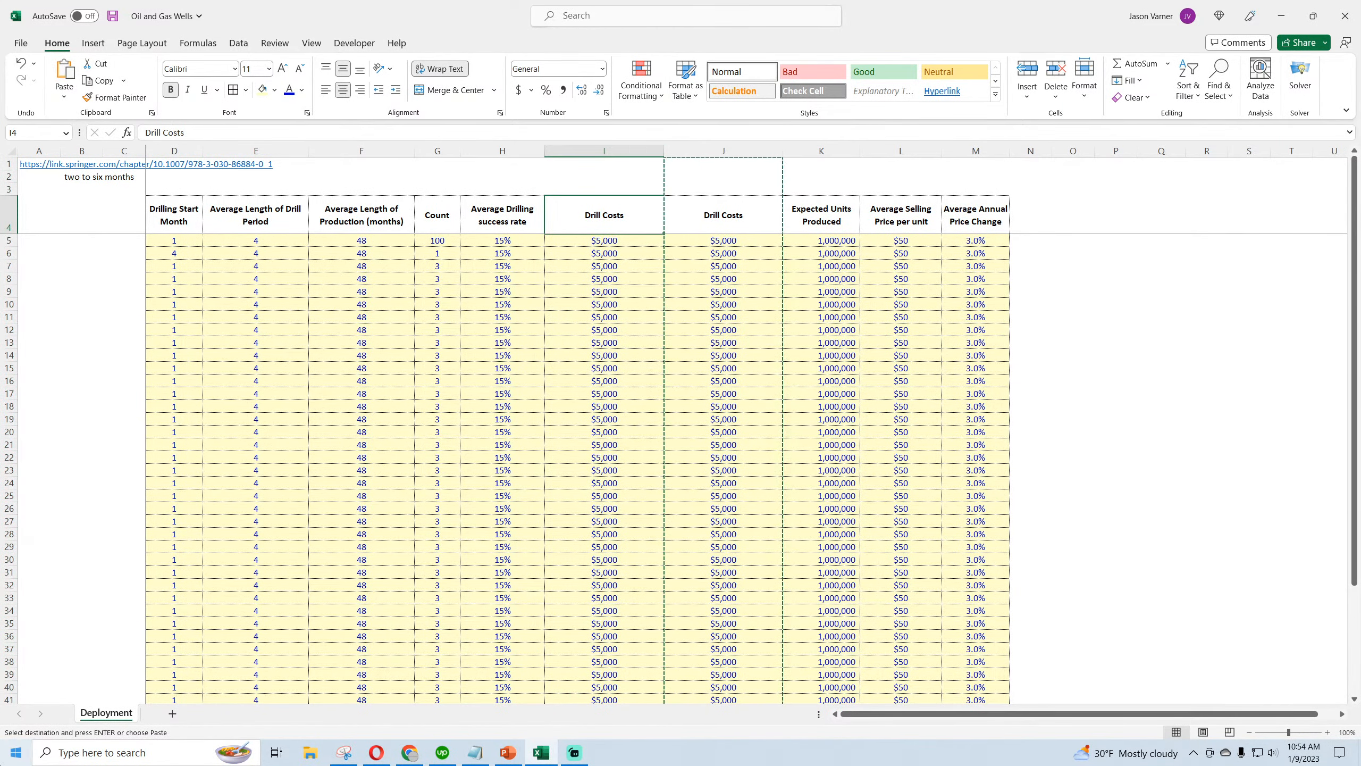
{"action": "type", "text": "One-time"}
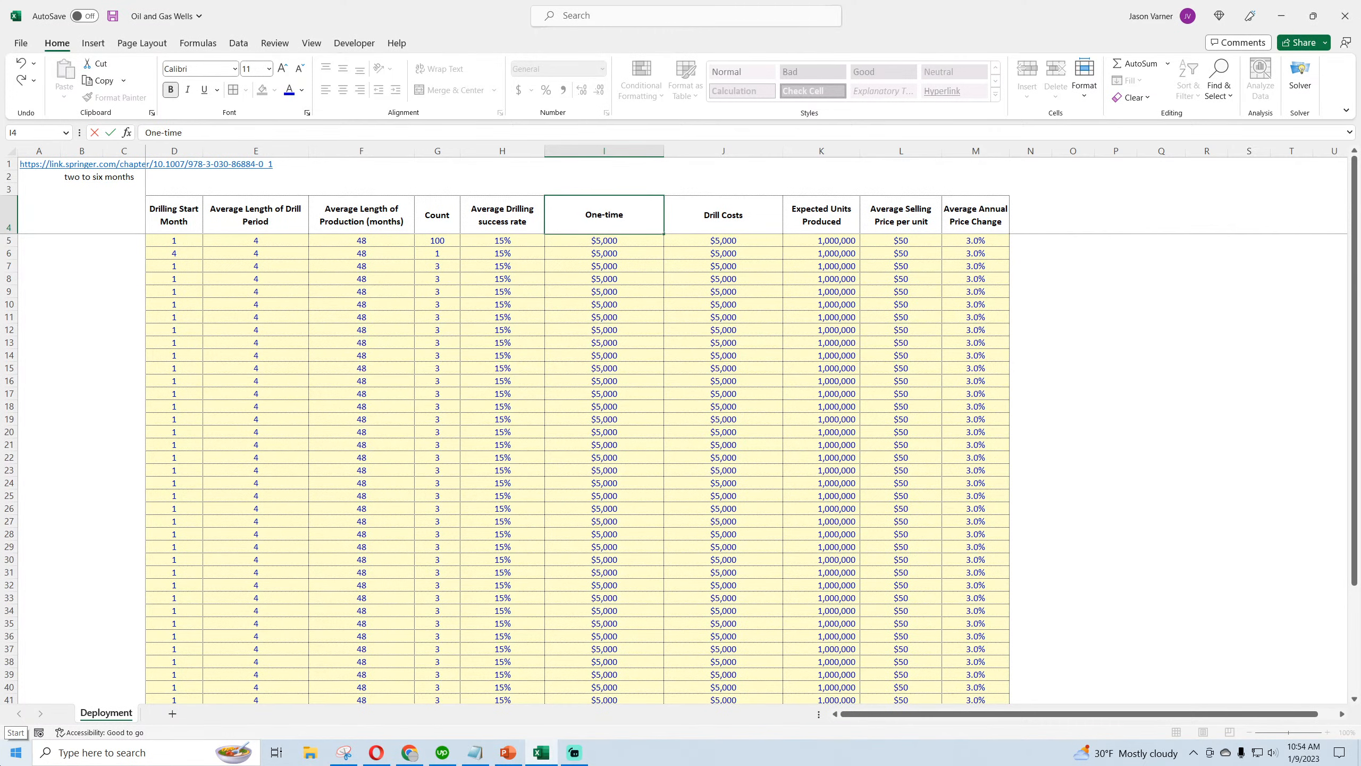
{"action": "type", "text": " Drill Cost Expenses"}
{"action": "key", "text": "Return"}
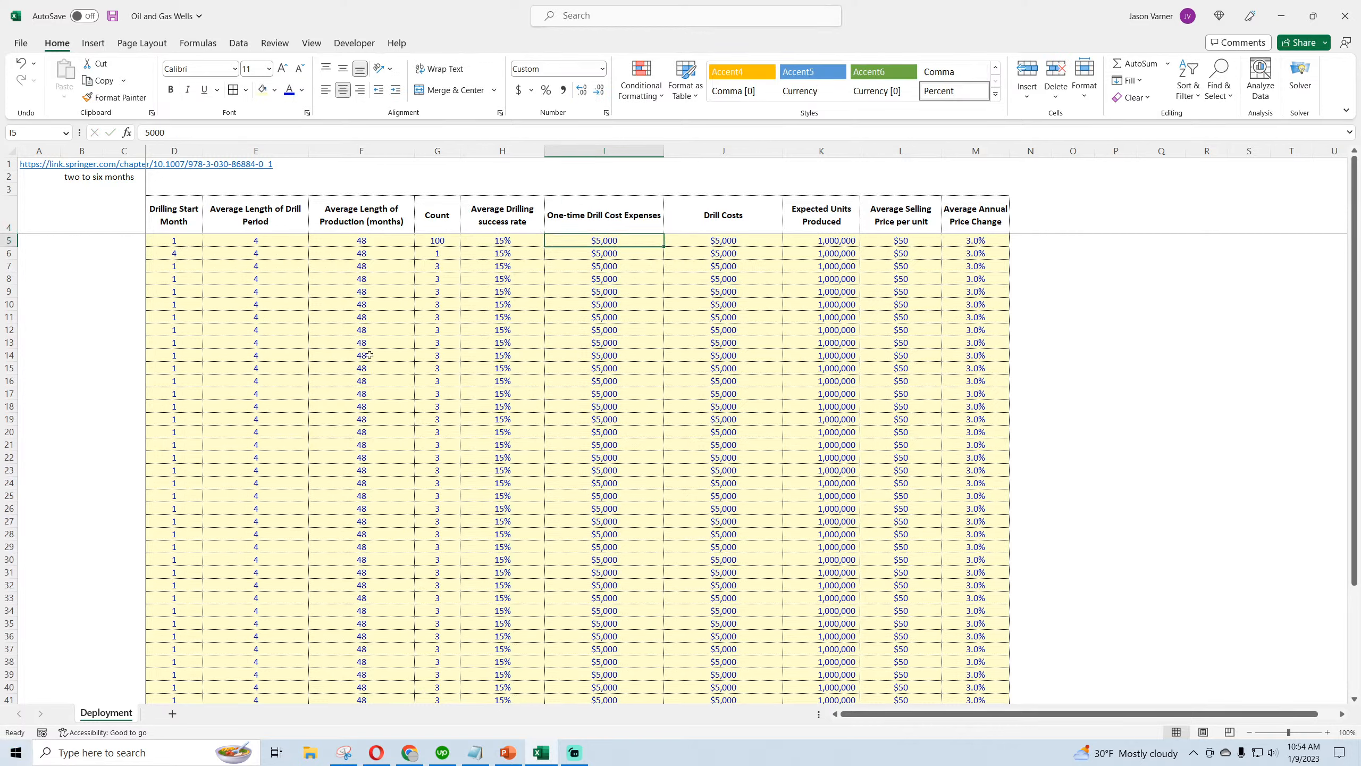
{"action": "left_click_drag", "start_coordinate": [664, 151], "coordinate": [620, 150]}
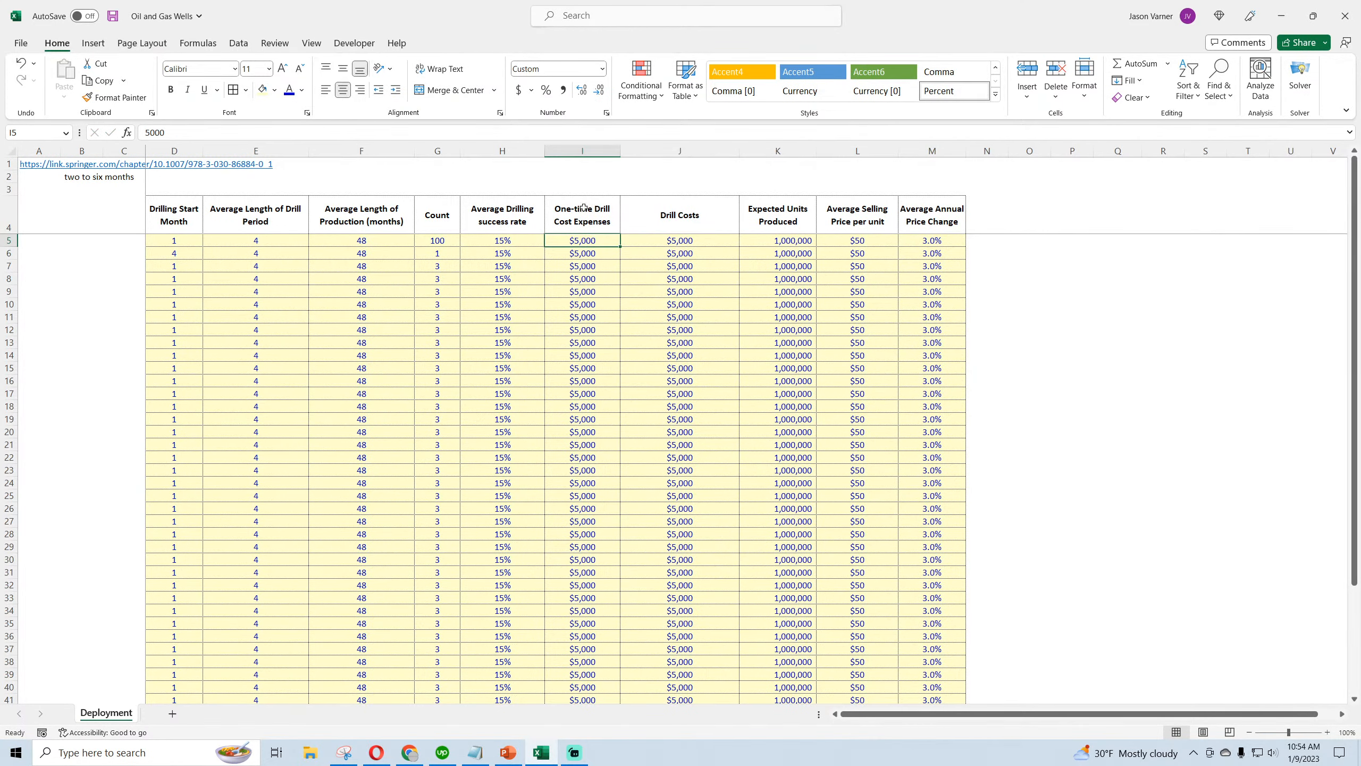
{"action": "left_click", "coordinate": [113, 16]}
{"action": "left_click", "coordinate": [176, 243]}
{"action": "left_click", "coordinate": [178, 253]}
{"action": "left_click", "coordinate": [173, 293]}
{"action": "left_click", "coordinate": [182, 354]}
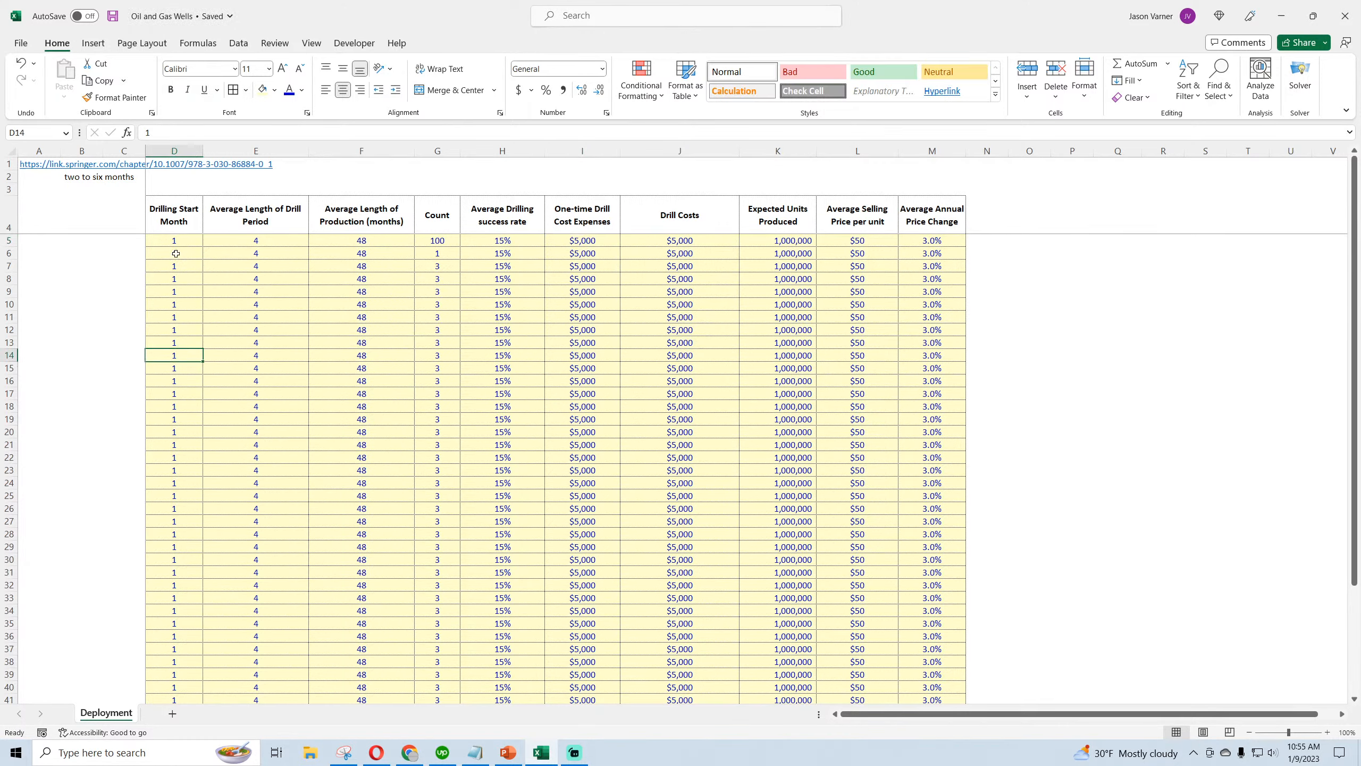
{"action": "left_click", "coordinate": [176, 253]}
- Rename the Drill Costs header in J4 as "Ongoing Drill Costs" and narrow the column so the header wraps onto two lines
{"action": "left_click", "coordinate": [706, 216]}
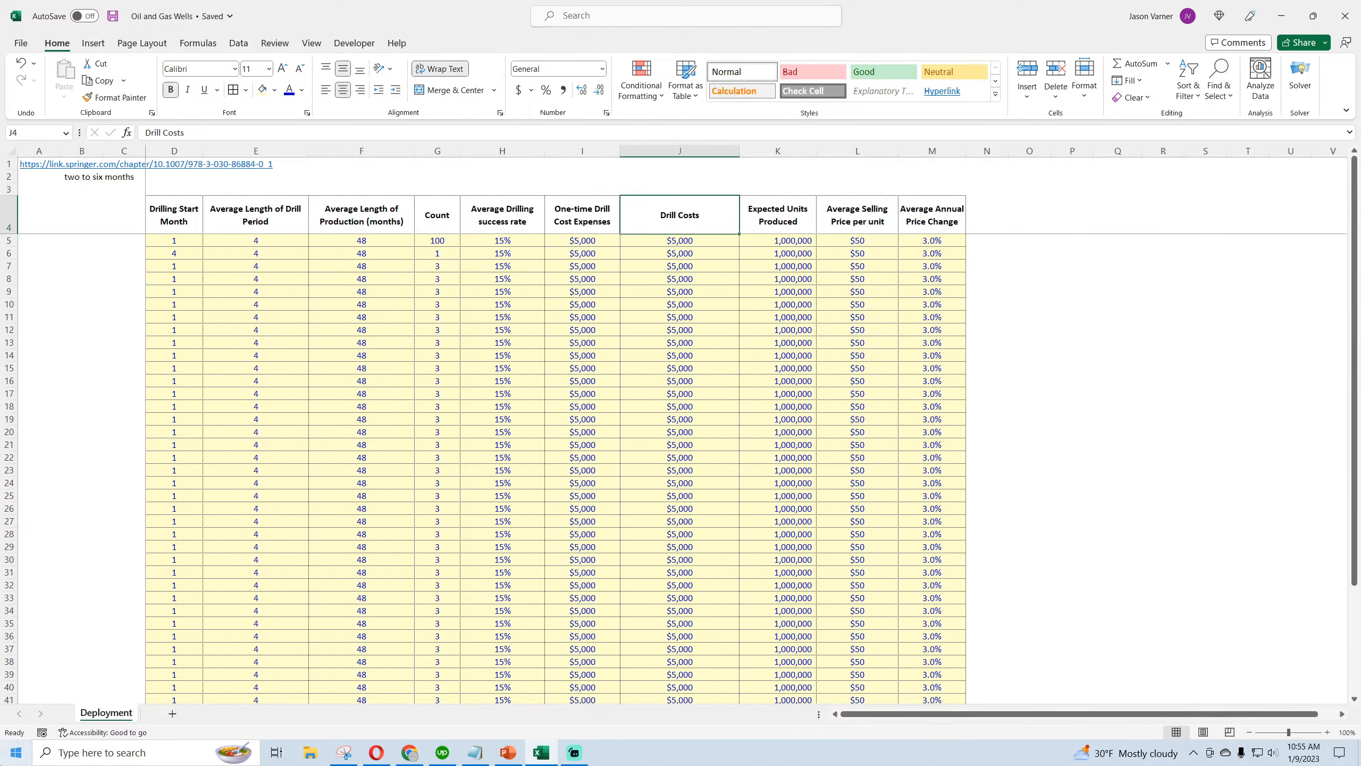
{"action": "type", "text": "Ongoing Drill Costs"}
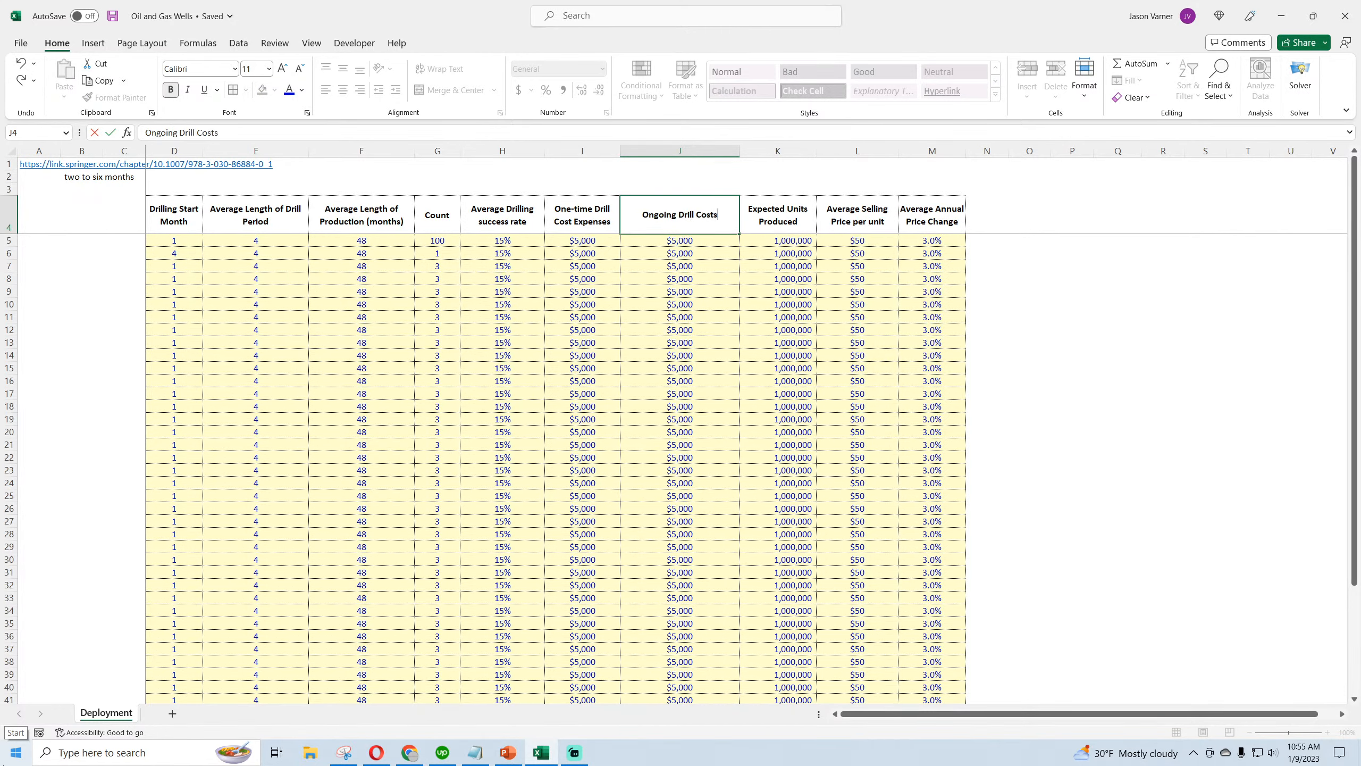
{"action": "key", "text": "Return"}
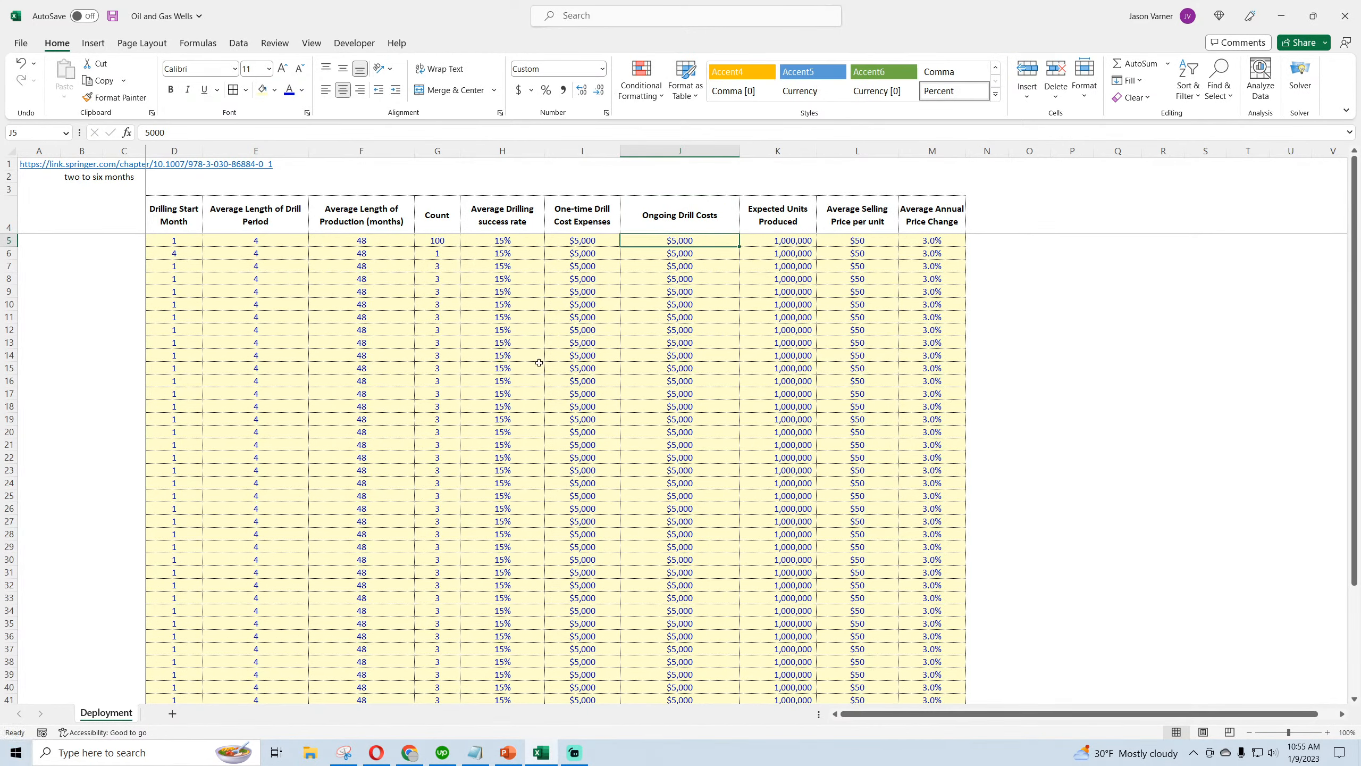
{"action": "left_click", "coordinate": [276, 241]}
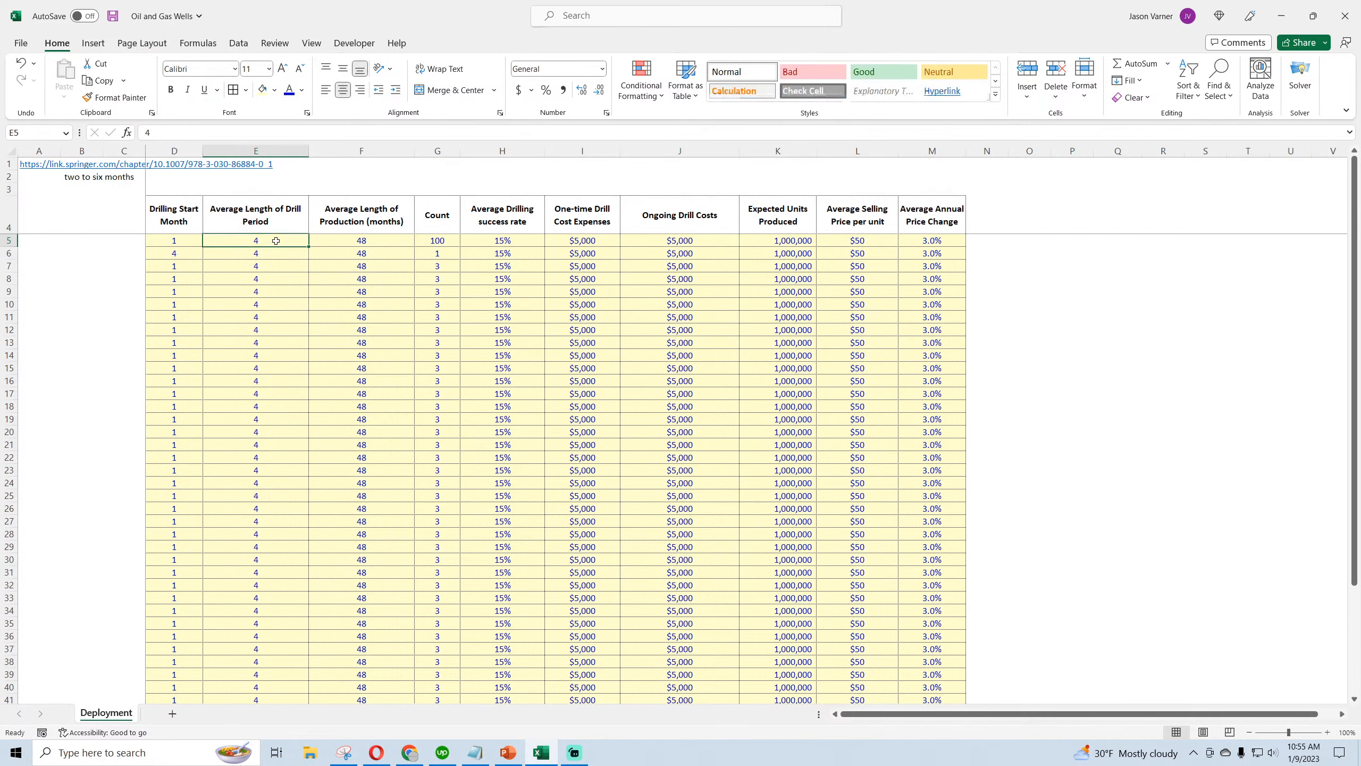
{"action": "left_click", "coordinate": [678, 240]}
{"action": "left_click_drag", "start_coordinate": [739, 151], "coordinate": [670, 155]}
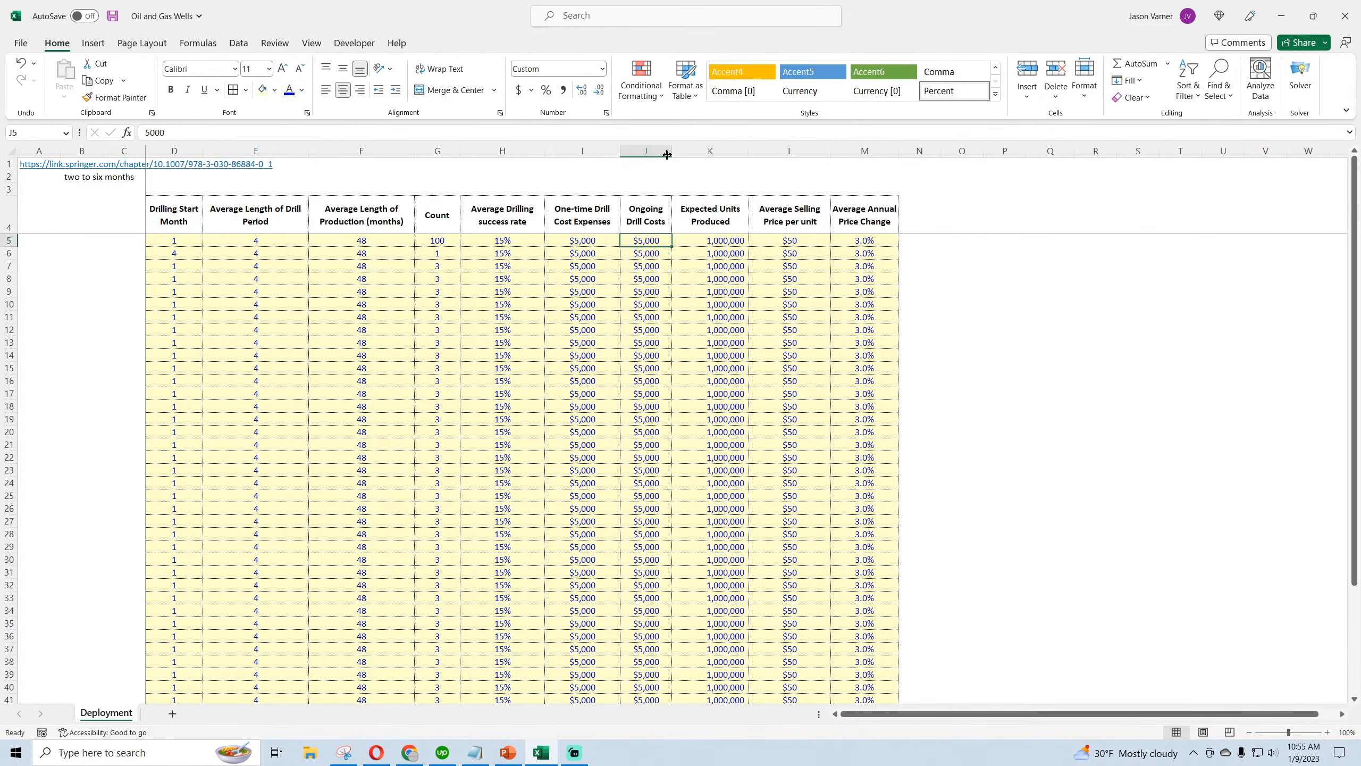
{"action": "right_click", "coordinate": [697, 152]}
{"action": "left_click", "coordinate": [720, 301]}
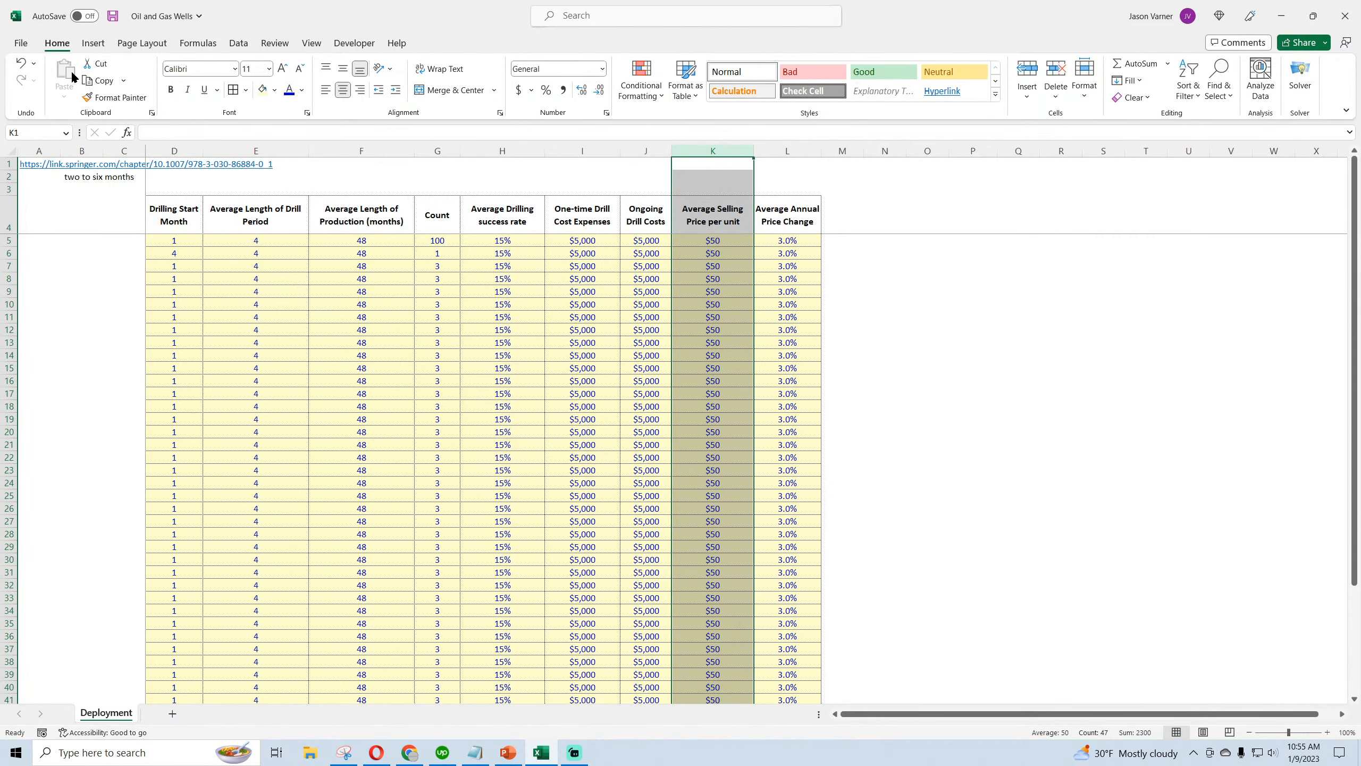
{"action": "left_click", "coordinate": [20, 62]}
- Insert a column before Expected Units Produced and copy the Ongoing Drill Costs column into it
{"action": "right_click", "coordinate": [710, 152]}
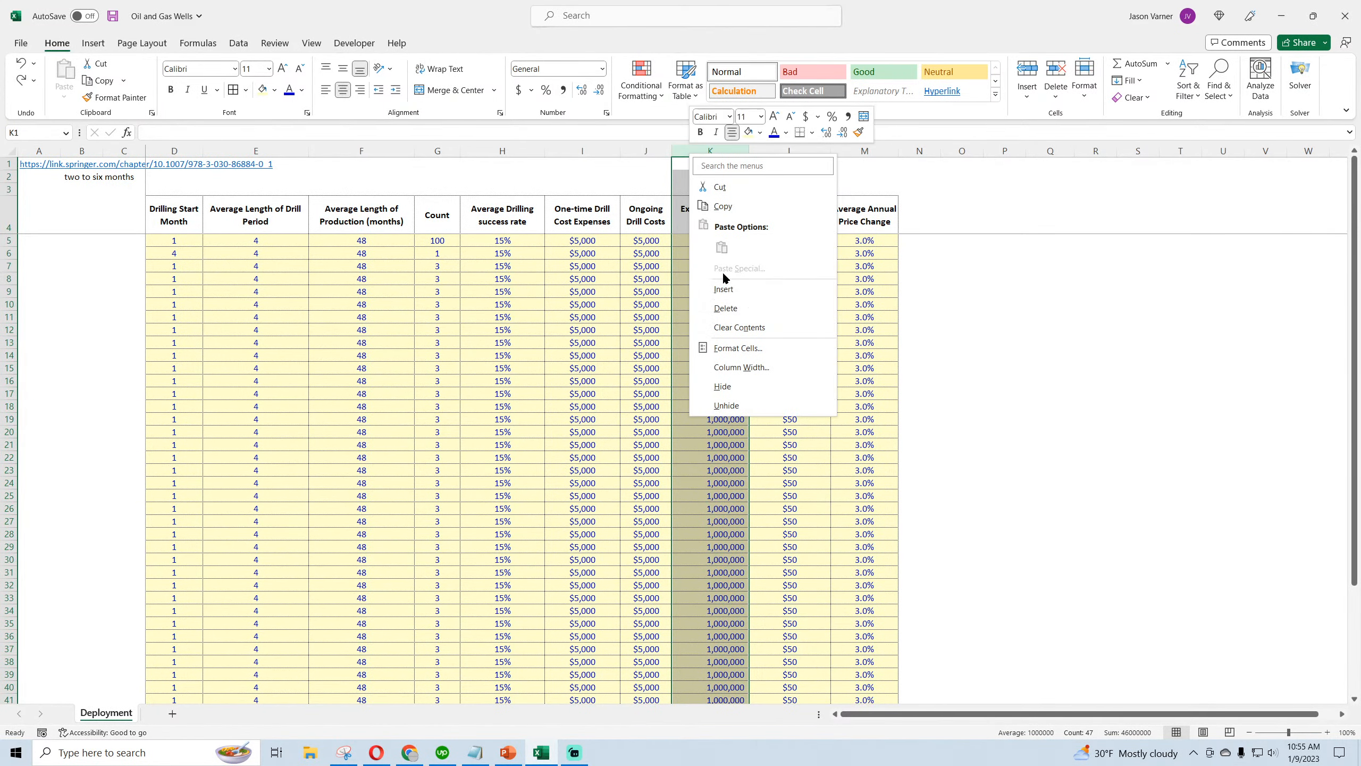
{"action": "left_click", "coordinate": [724, 289]}
{"action": "right_click", "coordinate": [652, 151]}
{"action": "left_click", "coordinate": [678, 199]}
{"action": "right_click", "coordinate": [700, 151]}
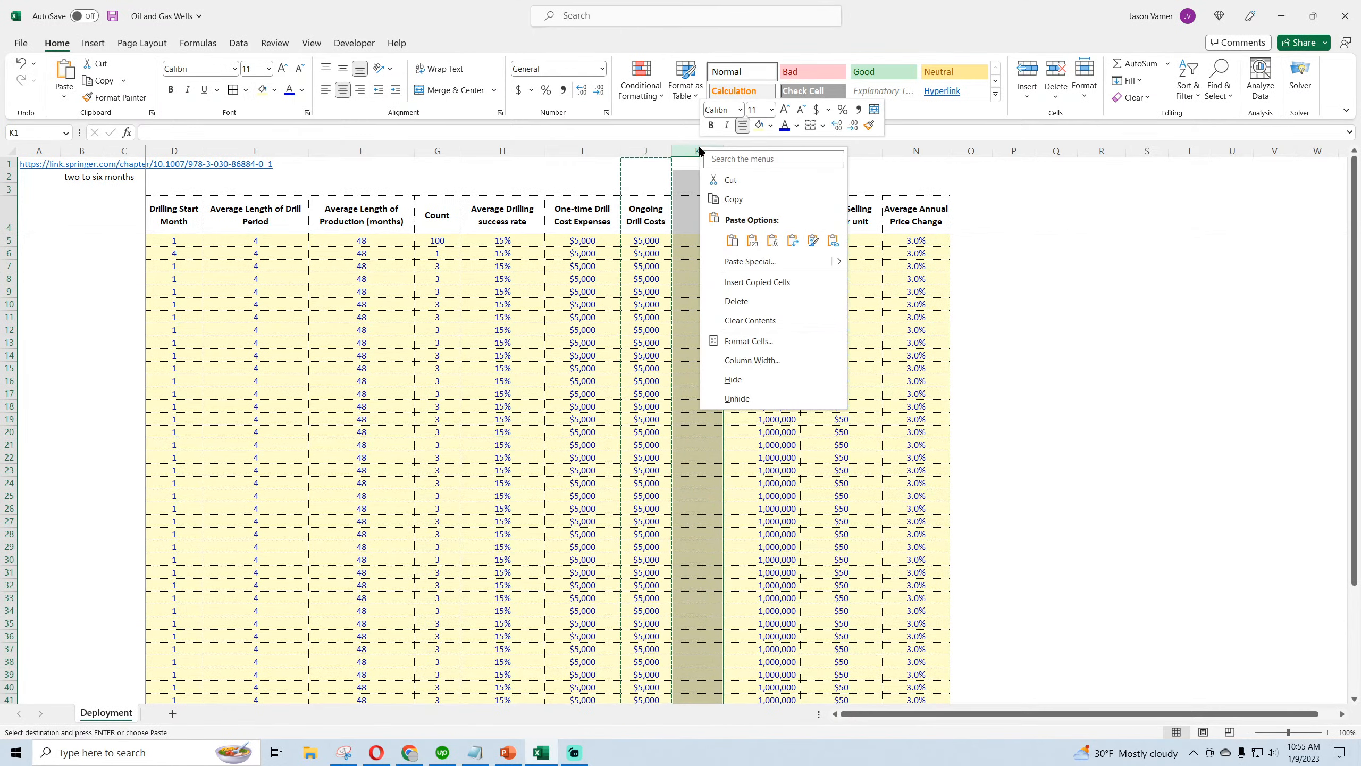
{"action": "left_click", "coordinate": [733, 241]}
- Rename the header in K4 as "Ongoing Production Costs" and widen the column so it fits on two lines
{"action": "left_click", "coordinate": [696, 214]}
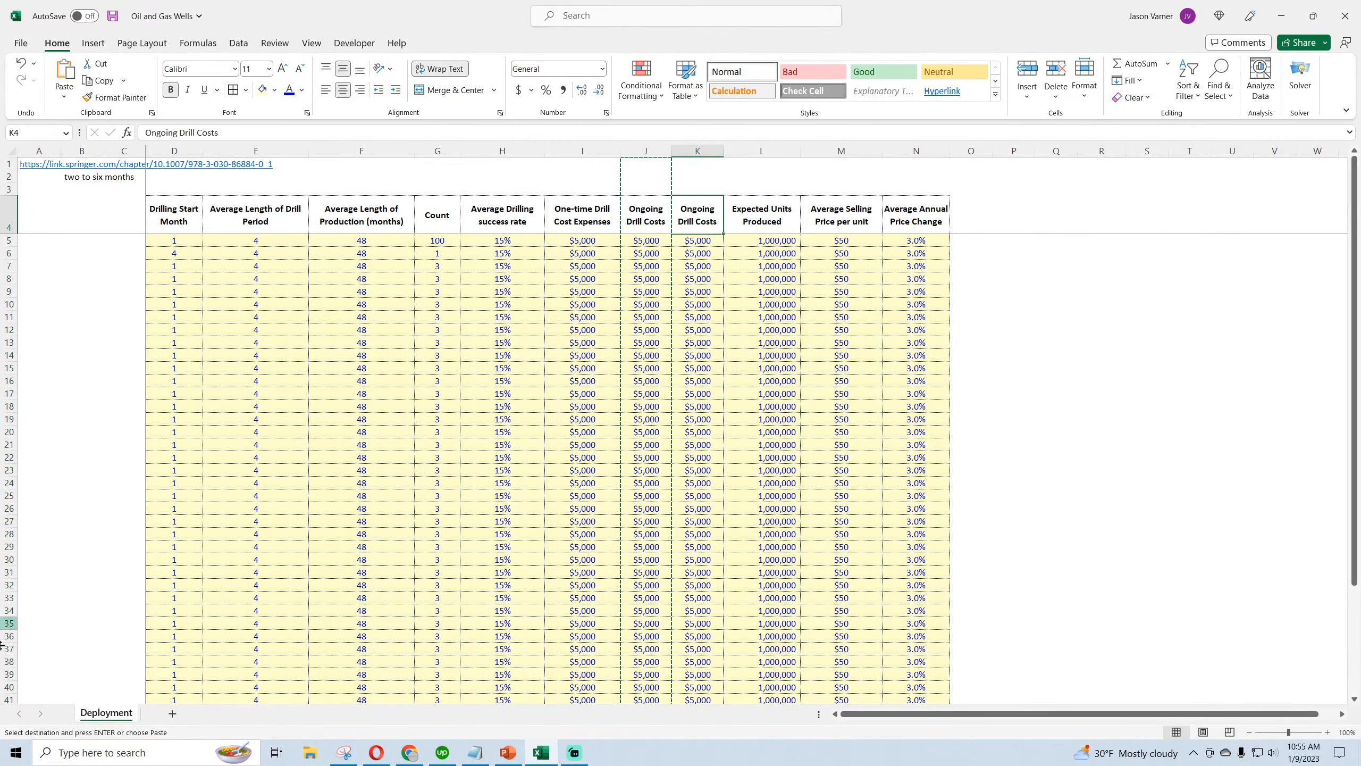
{"action": "type", "text": "Ongoing"}
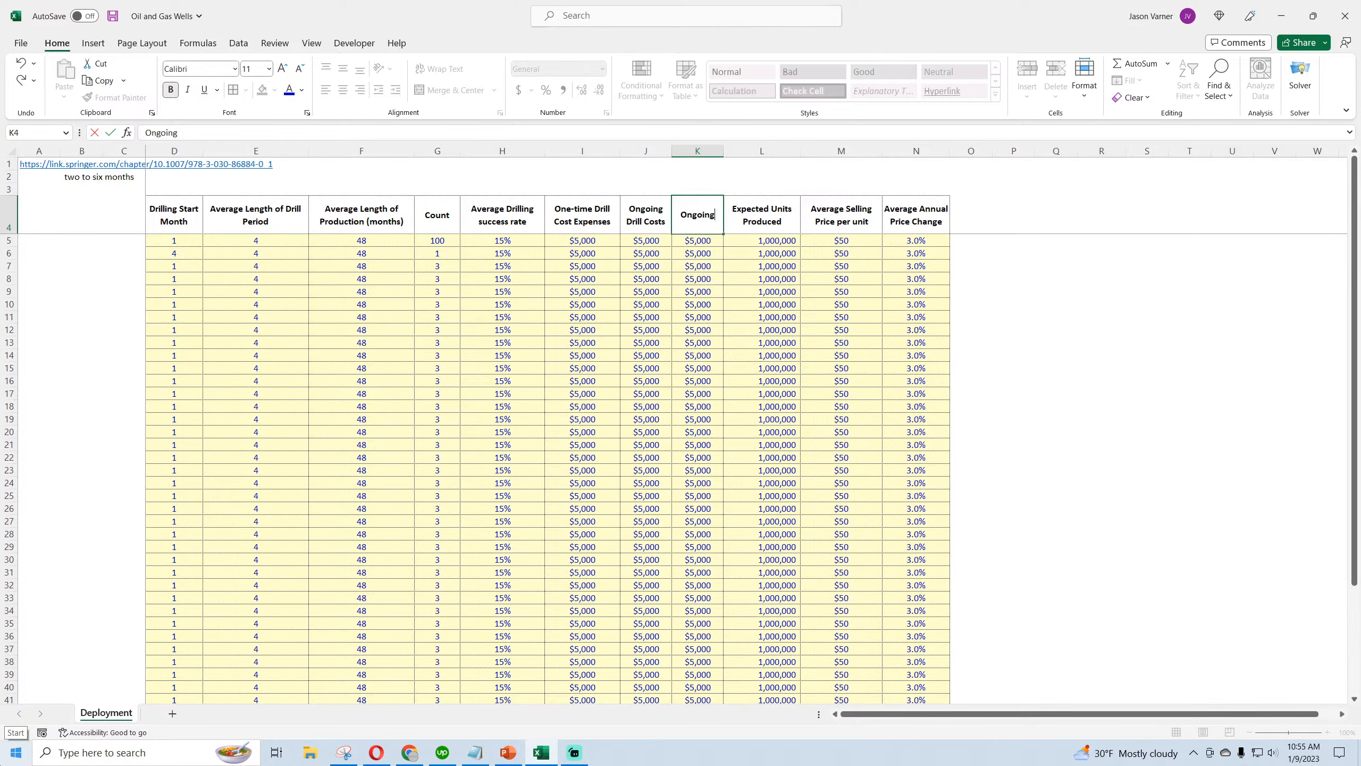
{"action": "type", "text": " Production Costs"}
{"action": "key", "text": "Return"}
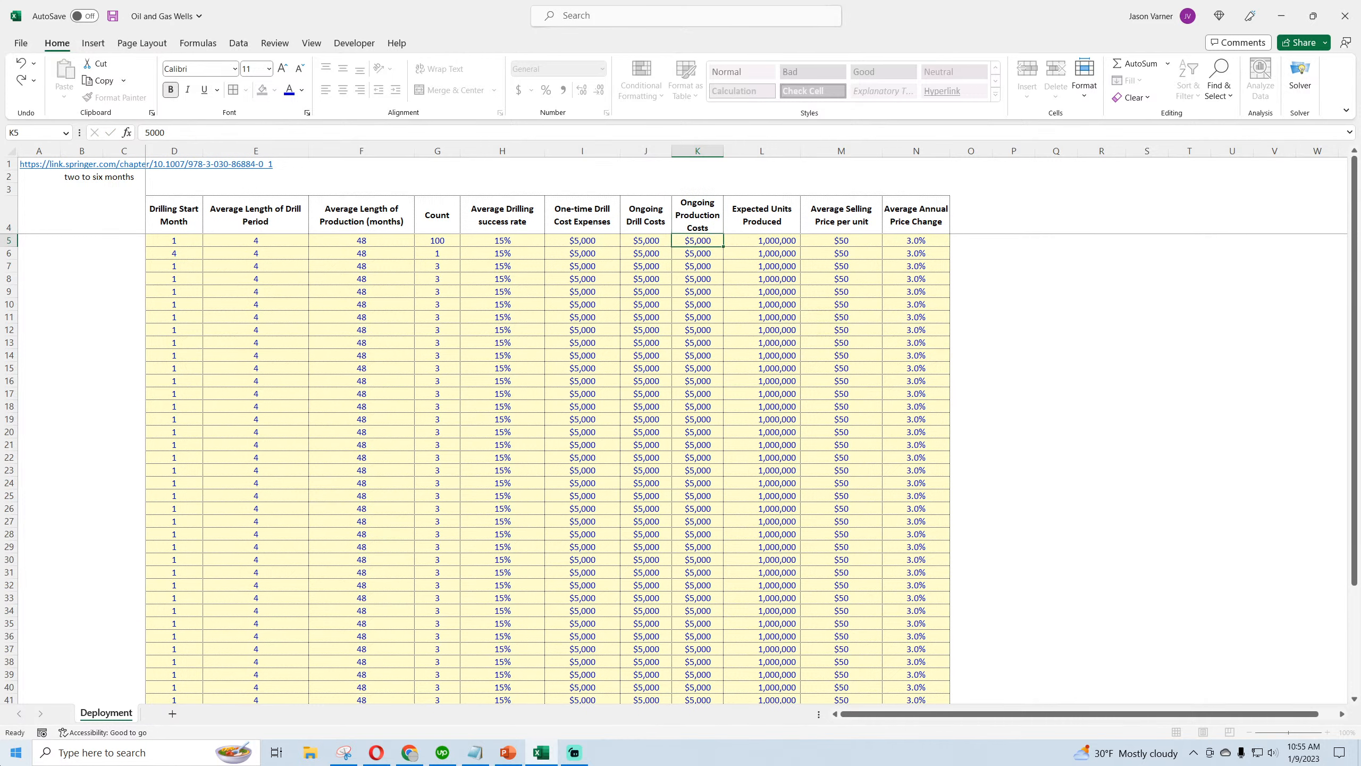
{"action": "left_click_drag", "start_coordinate": [723, 152], "coordinate": [756, 152]}
- Replace "Drill" with "Exploration" in the I4 header so it reads "One-time Exploration Cost Expenses"
{"action": "left_click", "coordinate": [588, 221]}
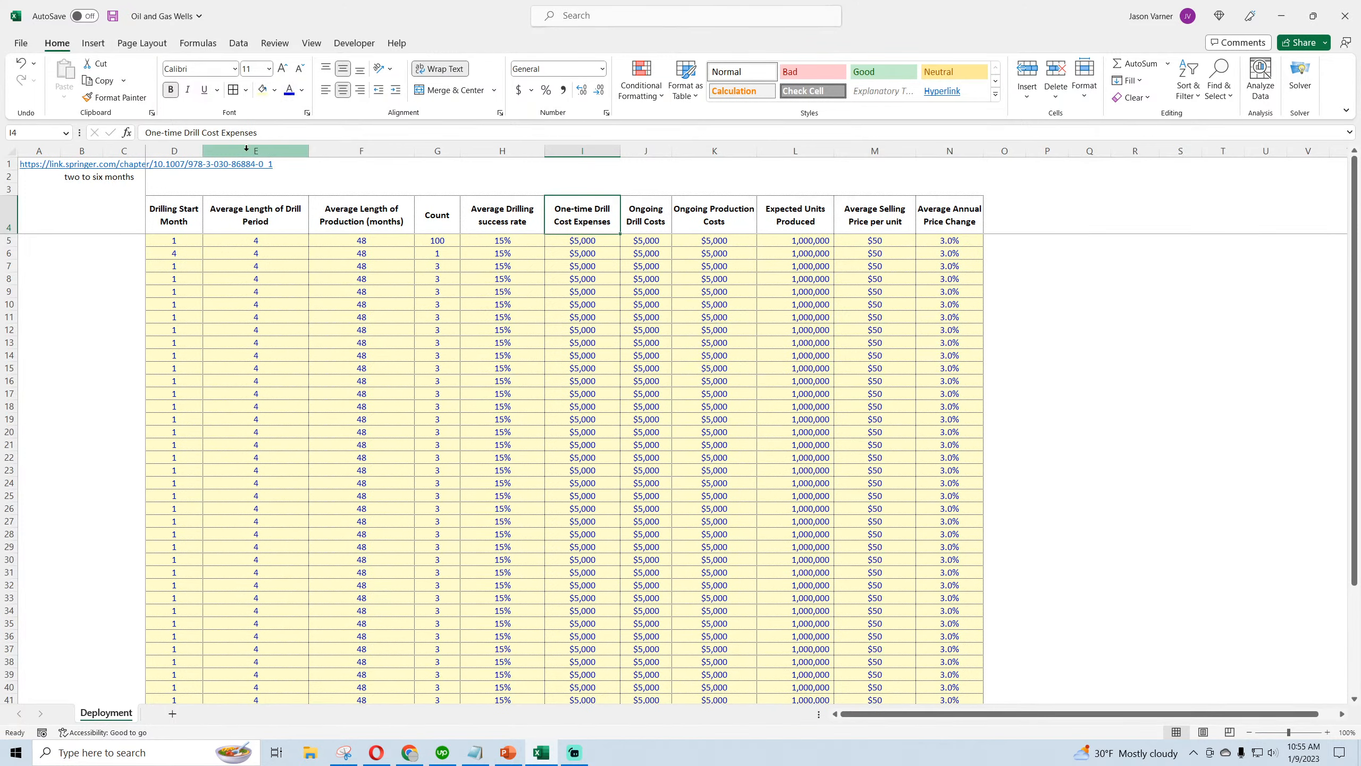
{"action": "double_click", "coordinate": [189, 133]}
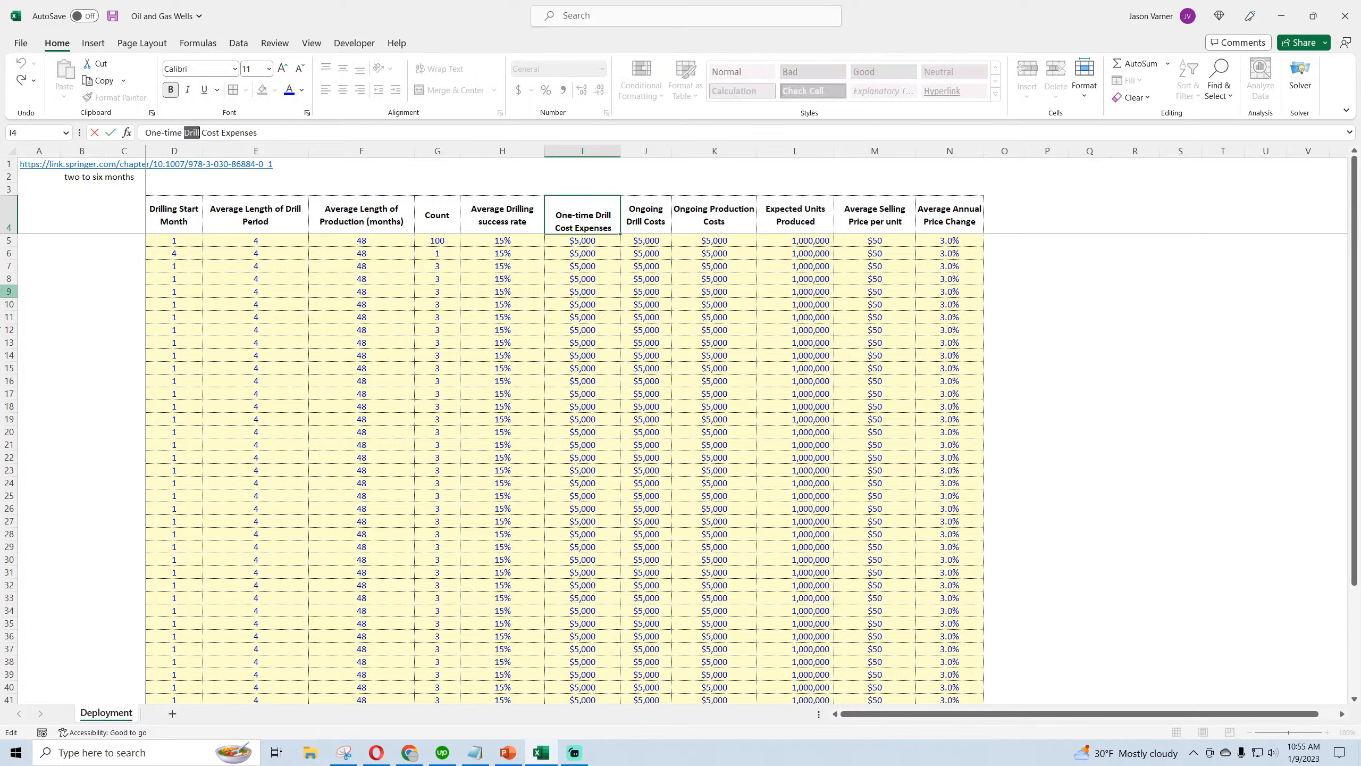
{"action": "type", "text": "Exploration"}
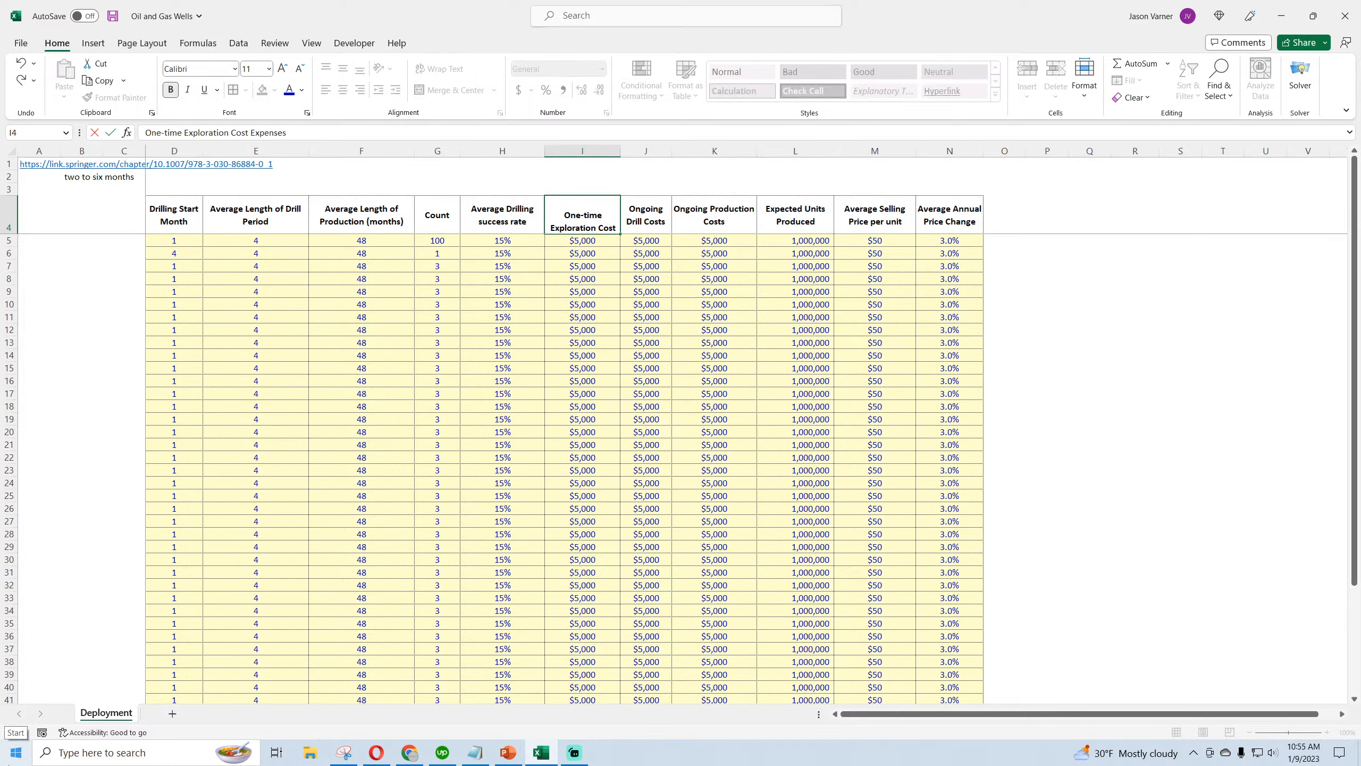
{"action": "key", "text": "Return"}
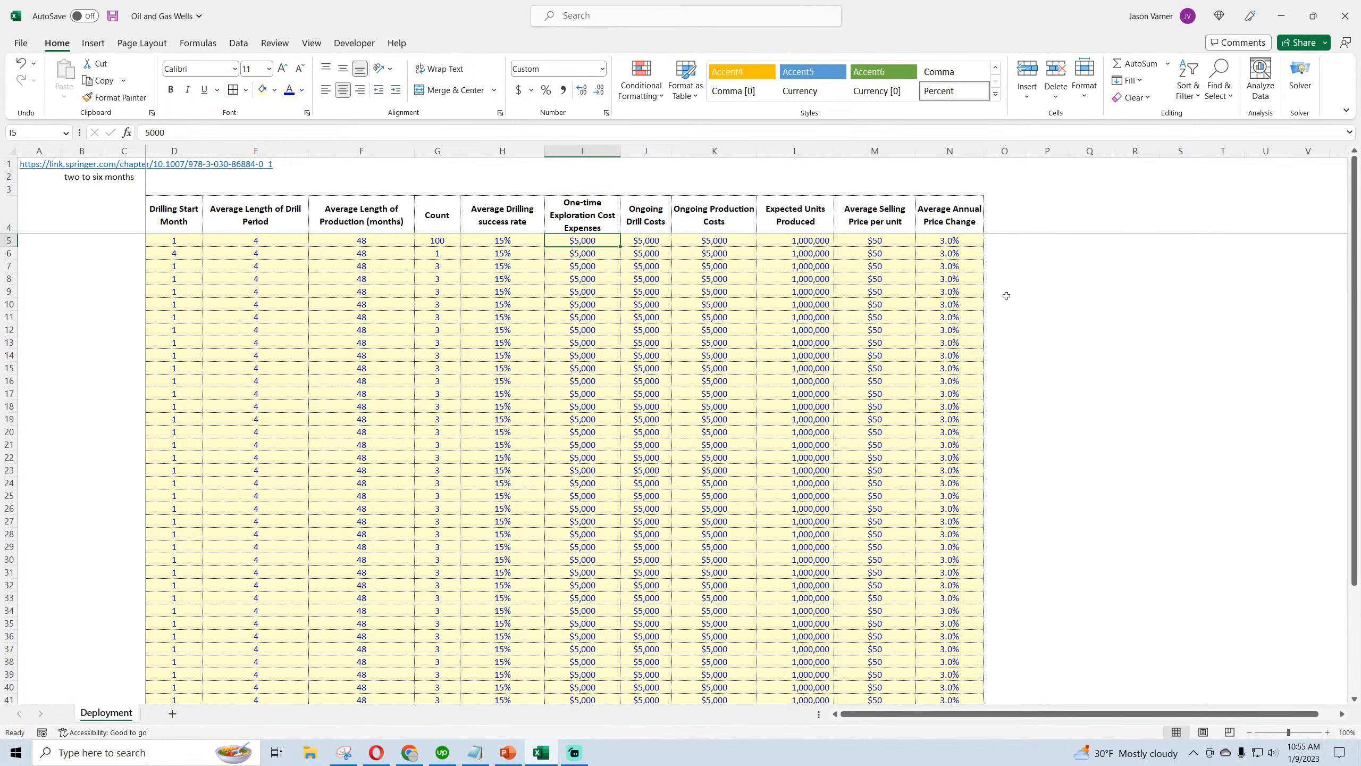
{"action": "left_click", "coordinate": [593, 217]}
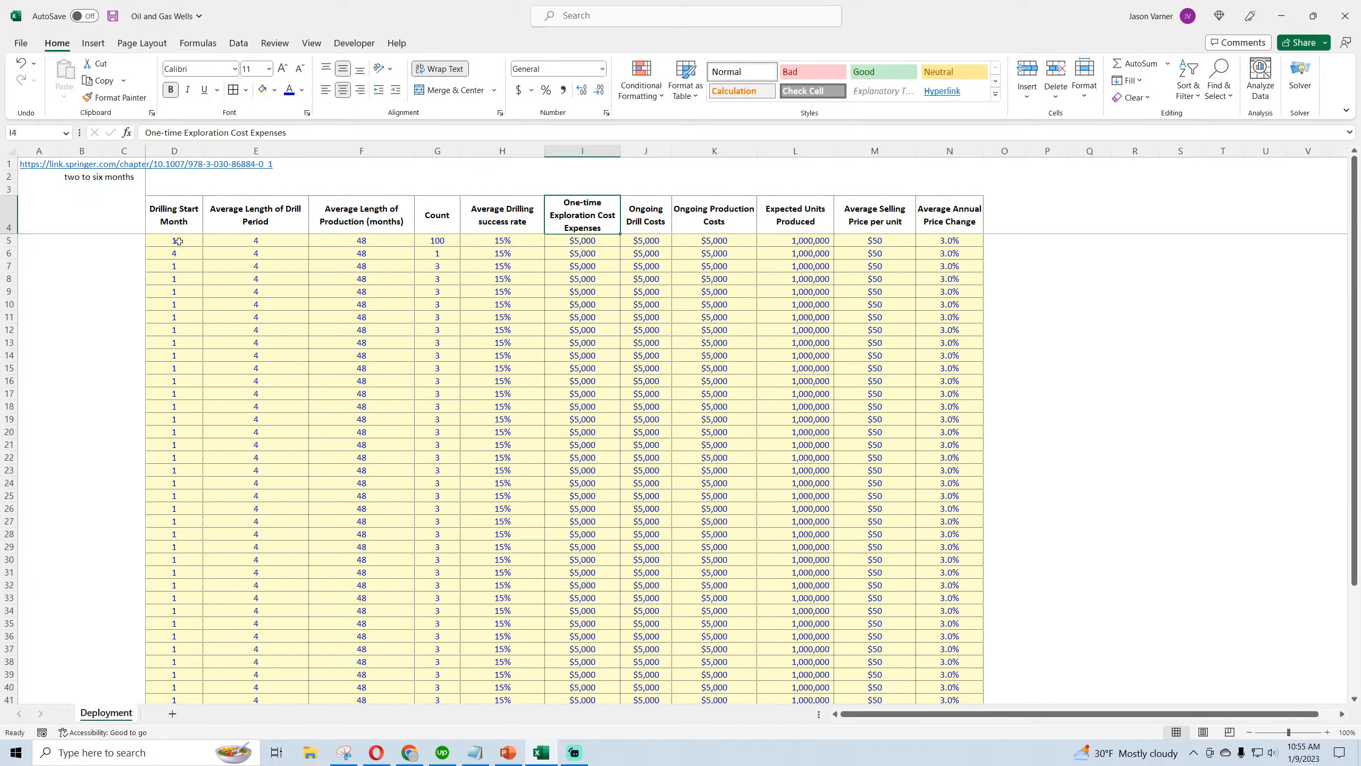
{"action": "left_click", "coordinate": [444, 241]}
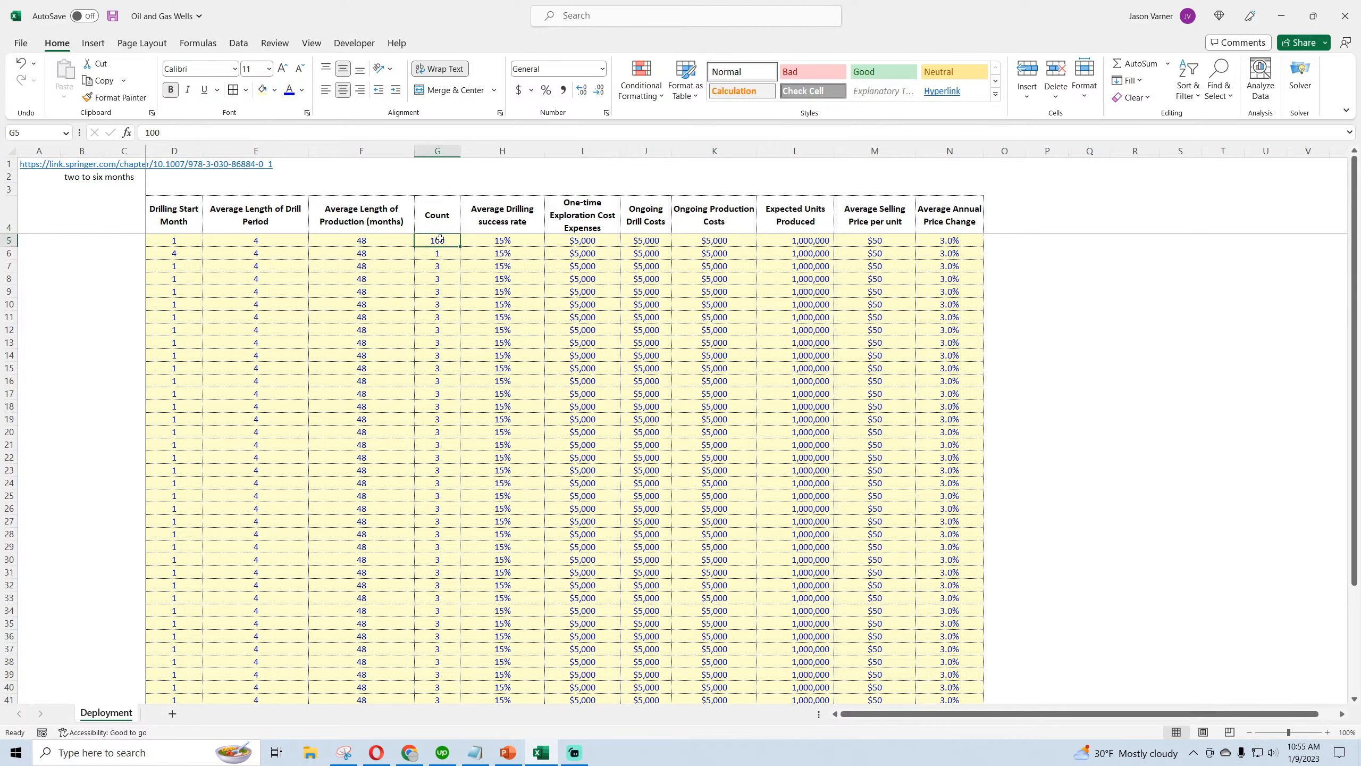
{"action": "key", "text": "shift+Down"}
{"action": "key", "text": "shift+Down"}
{"action": "key", "text": "shift+Down"}
{"action": "key", "text": "shift+Down"}
{"action": "key", "text": "shift+Down"}
{"action": "key", "text": "shift+Down"}
{"action": "key", "text": "shift+Down"}
{"action": "key", "text": "shift+Down"}
{"action": "key", "text": "shift+Down"}
{"action": "key", "text": "shift+Down"}
{"action": "left_click_drag", "start_coordinate": [440, 240], "coordinate": [436, 290]}
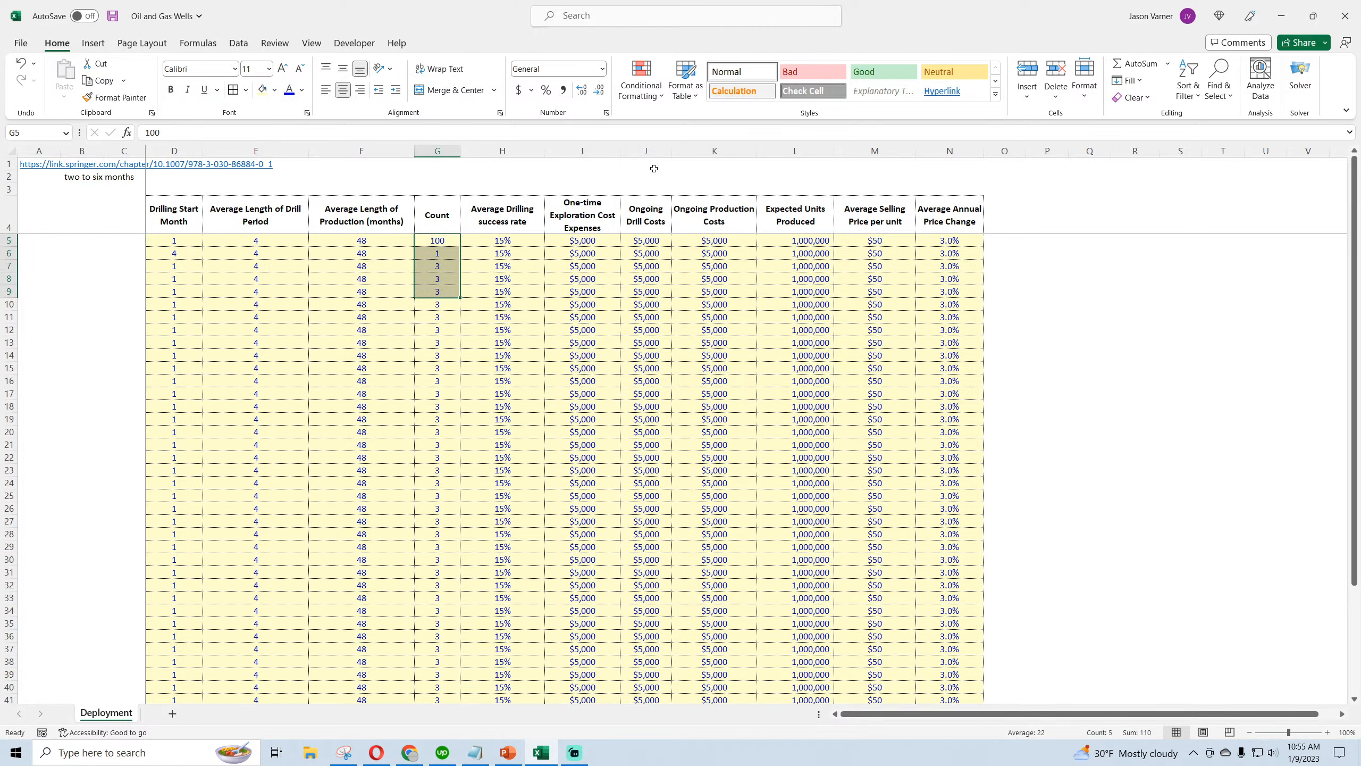
- Fill the I4 header into J4 and edit the copy to read "Ongoing Exploration Costs"
{"action": "left_click", "coordinate": [596, 216]}
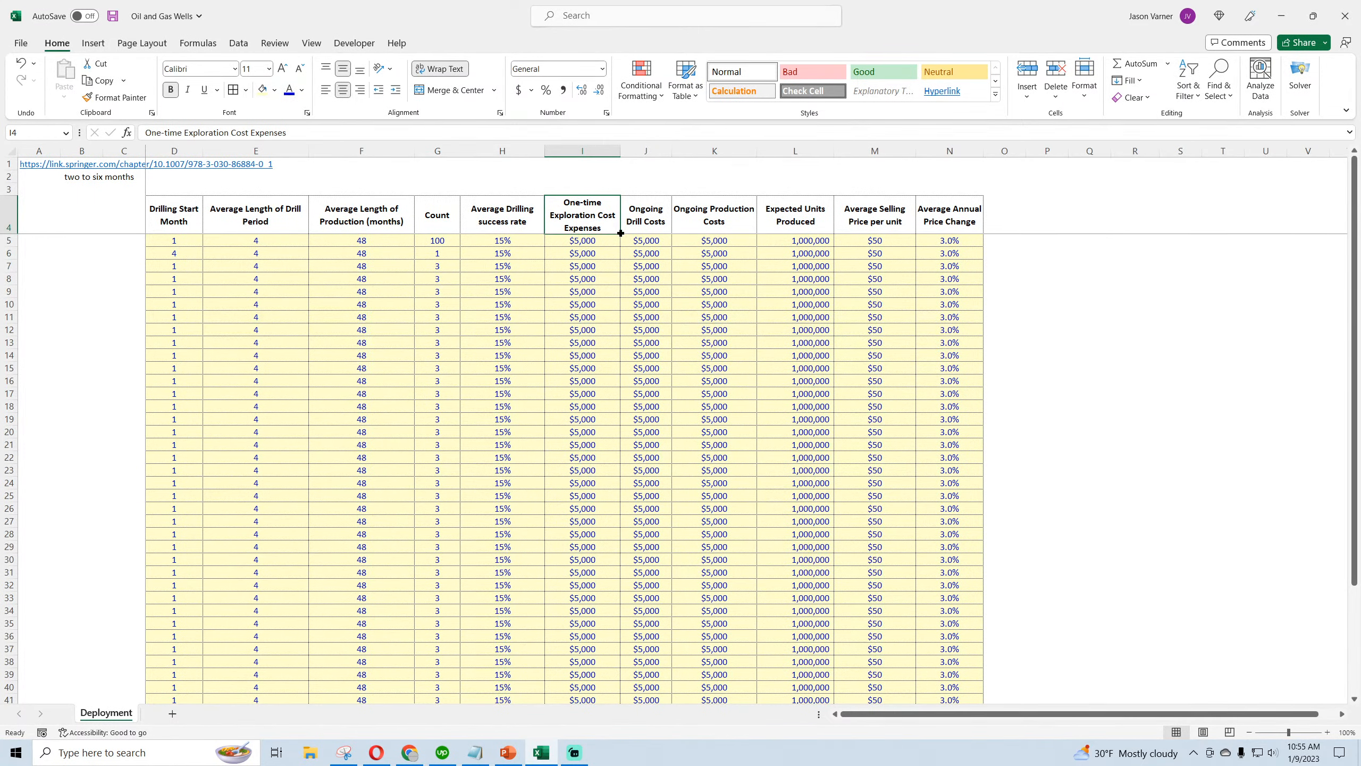
{"action": "left_click_drag", "start_coordinate": [620, 234], "coordinate": [670, 236]}
{"action": "left_click", "coordinate": [670, 232]}
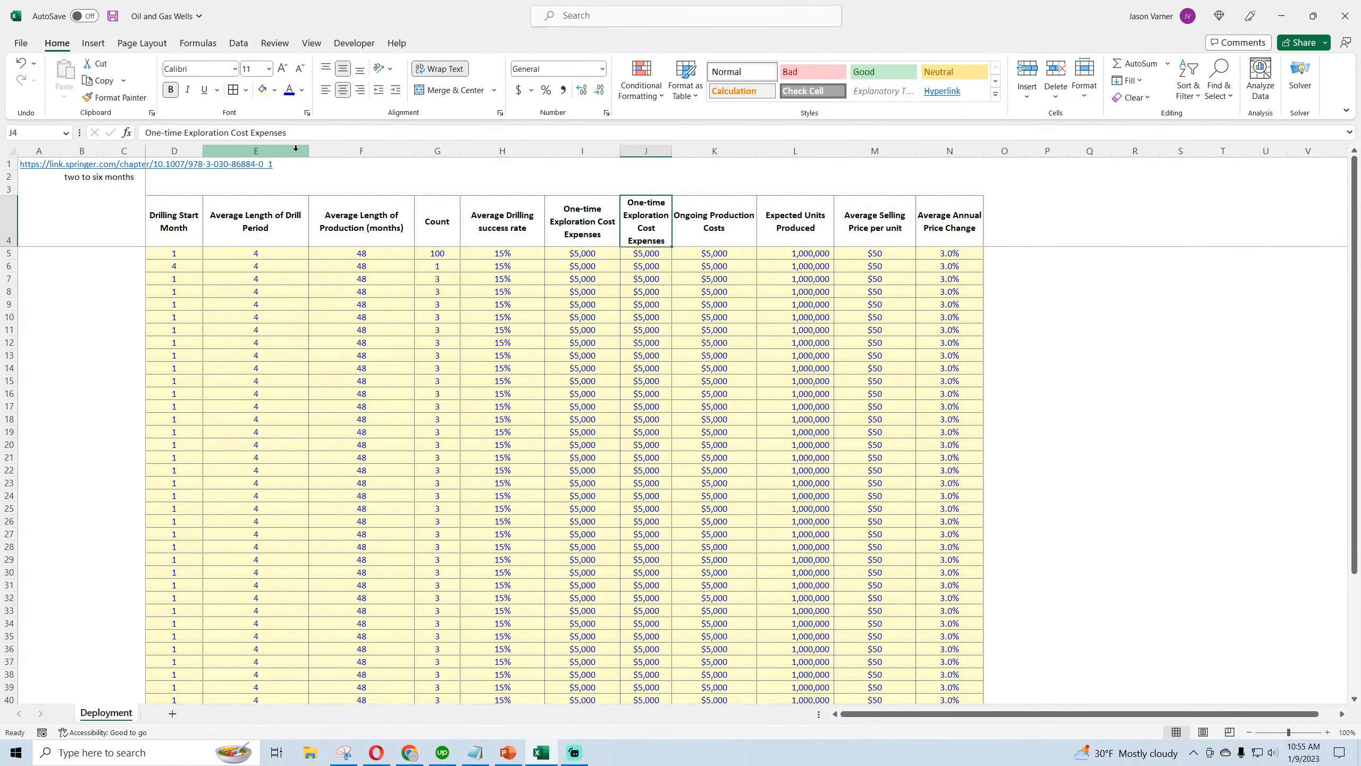
{"action": "double_click", "coordinate": [183, 133]}
{"action": "type", "text": "Ongoing"}
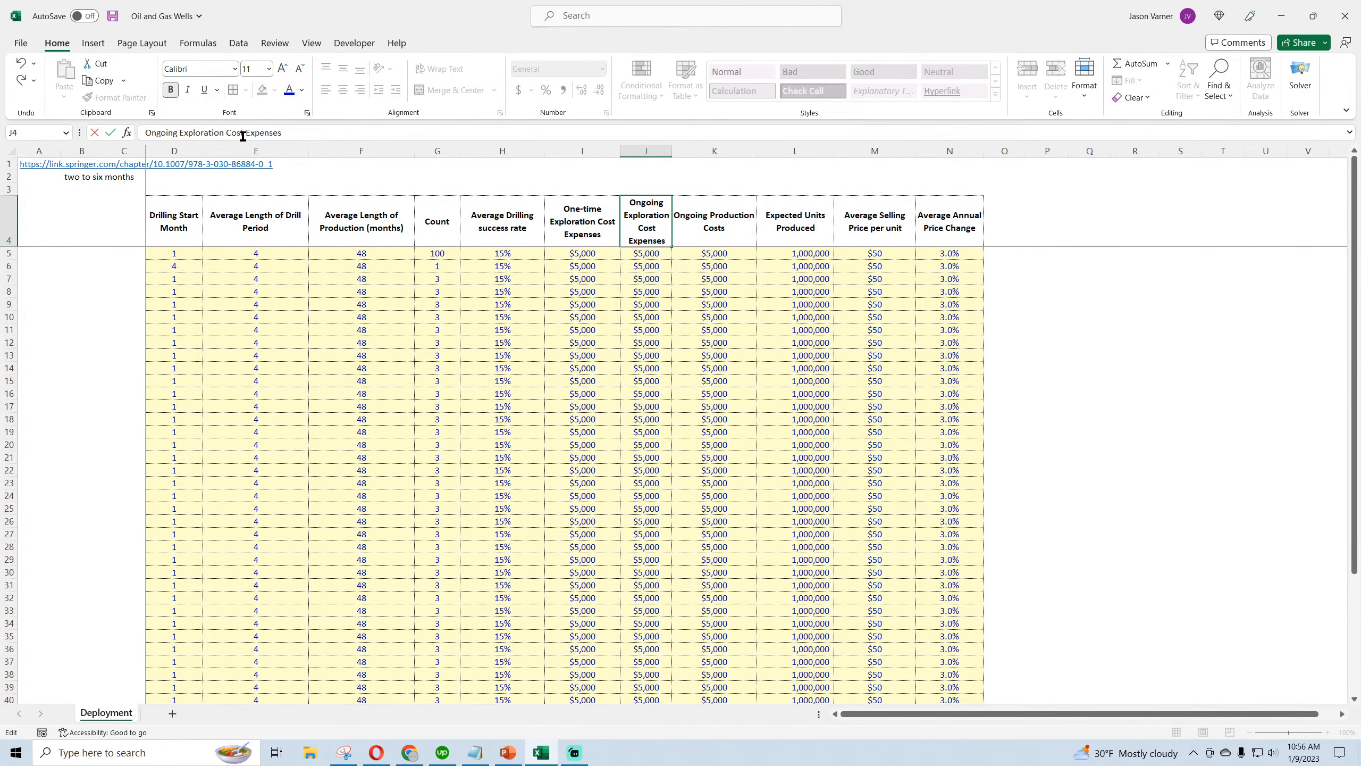
{"action": "left_click_drag", "start_coordinate": [245, 132], "coordinate": [357, 131]}
{"action": "type", "text": "s"}
{"action": "key", "text": "Return"}
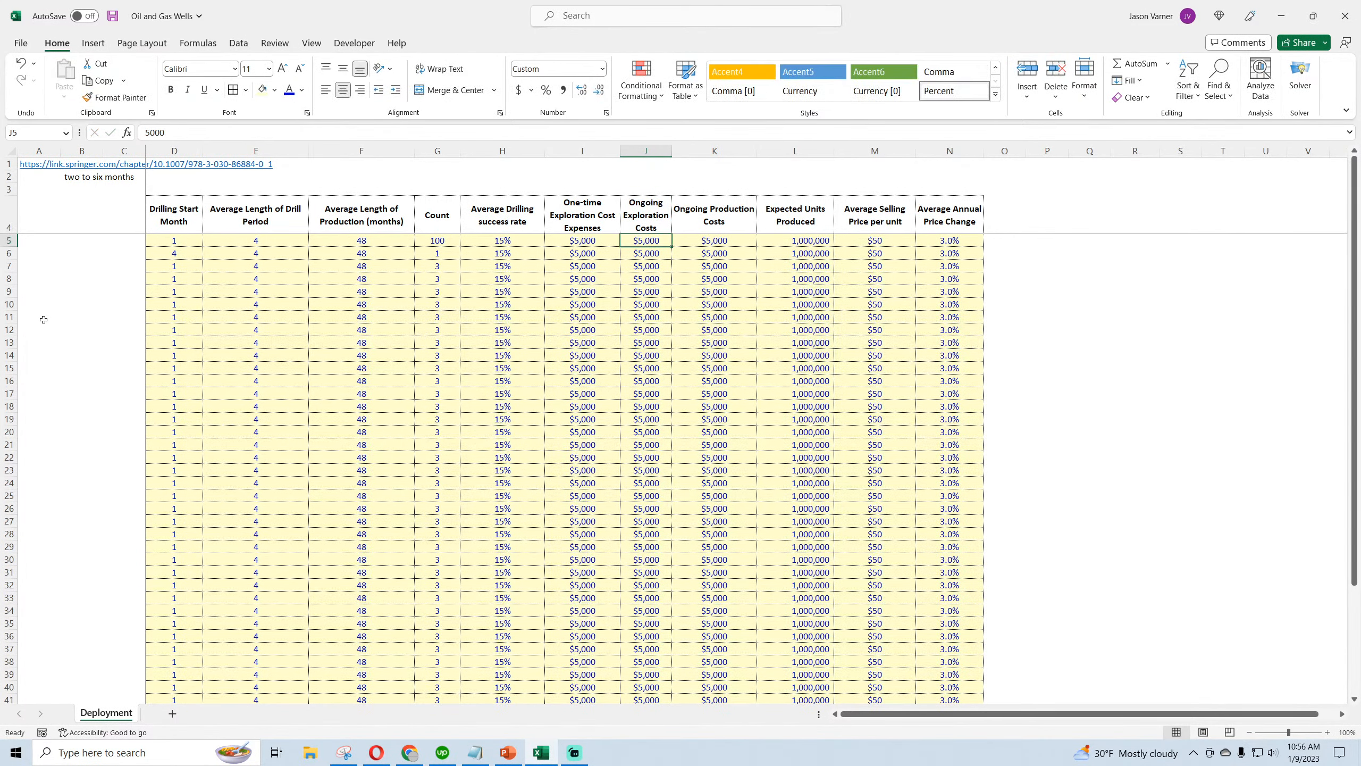
- Shorten the I4 header to "One-time Exploration Costs" and widen column J so its header fits on two lines
{"action": "left_click", "coordinate": [582, 206]}
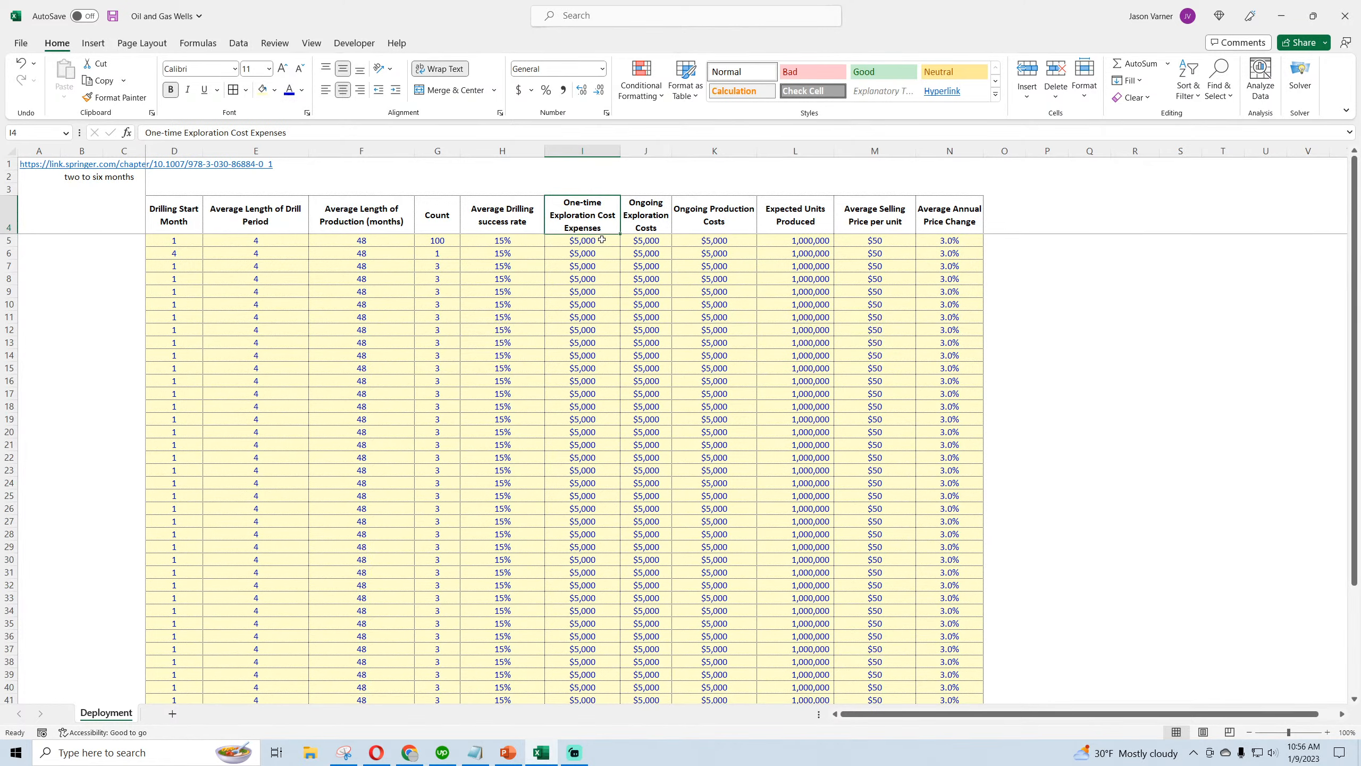
{"action": "left_click_drag", "start_coordinate": [250, 133], "coordinate": [290, 132]}
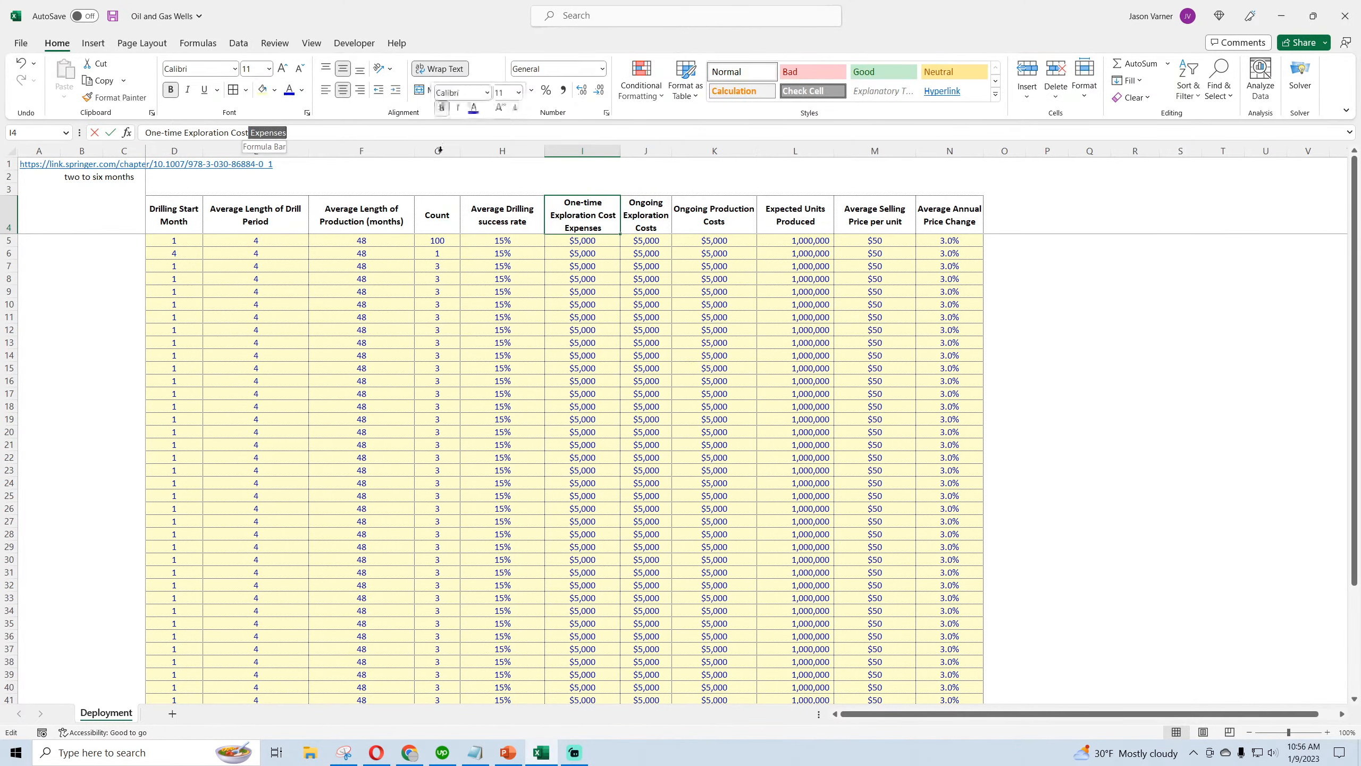
{"action": "type", "text": "s"}
{"action": "key", "text": "Return"}
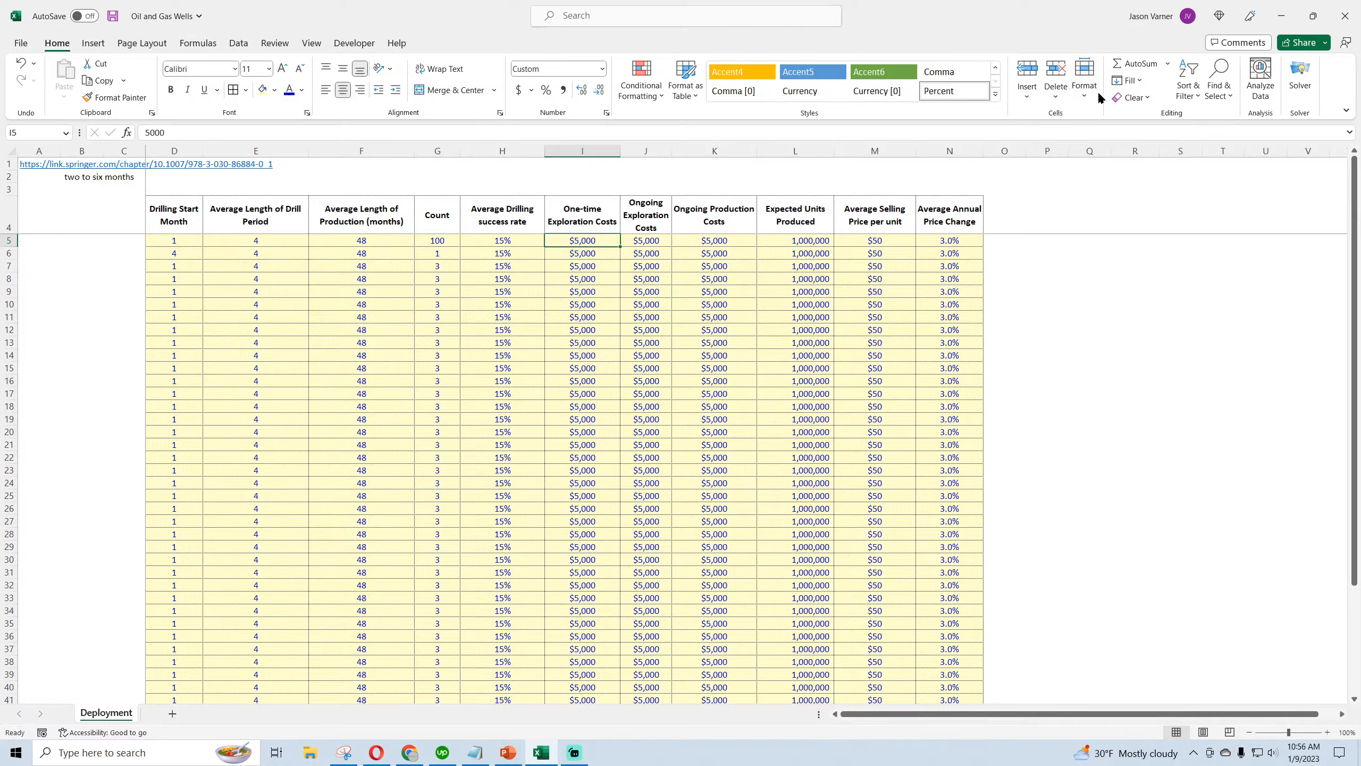
{"action": "left_click_drag", "start_coordinate": [675, 153], "coordinate": [702, 151]}
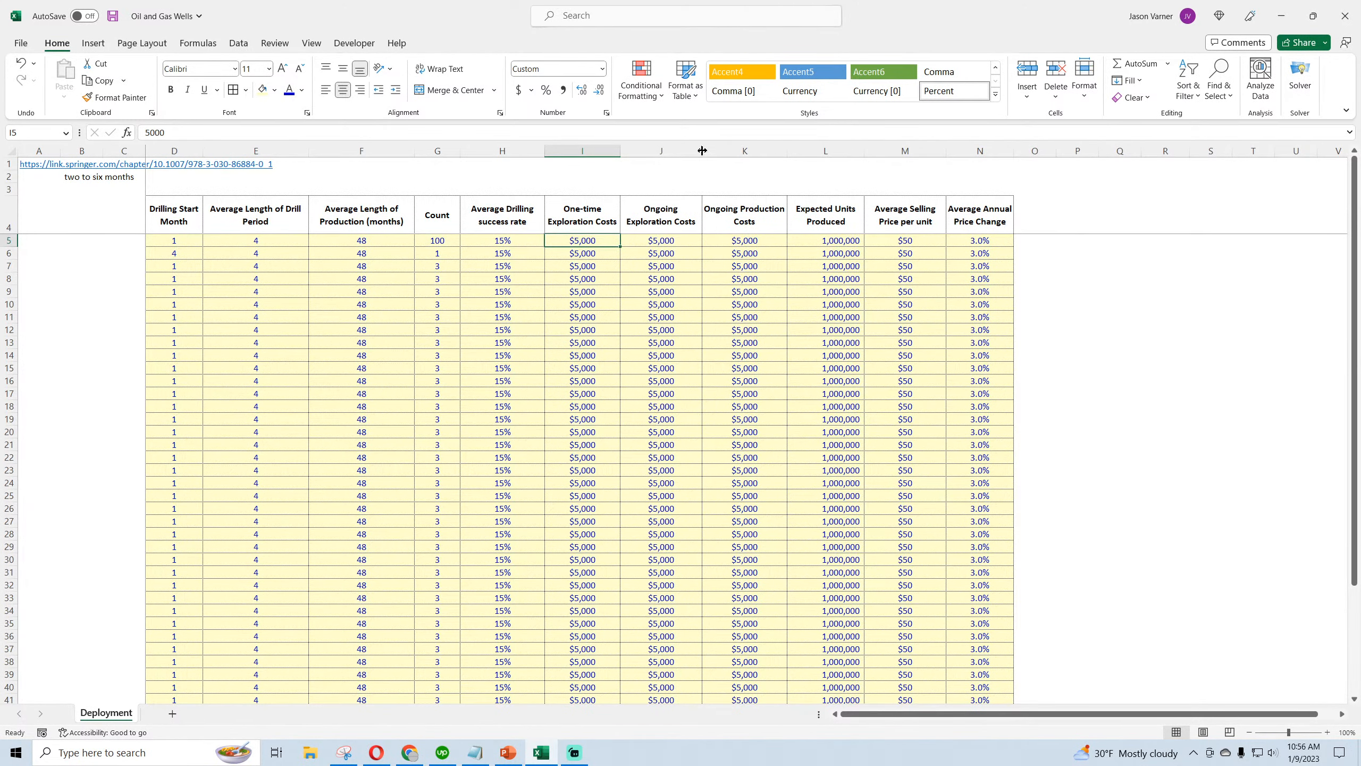
- Insert two blank columns between Ongoing Production Costs and Expected Units Produced
{"action": "left_click", "coordinate": [427, 239]}
{"action": "left_click", "coordinate": [513, 241]}
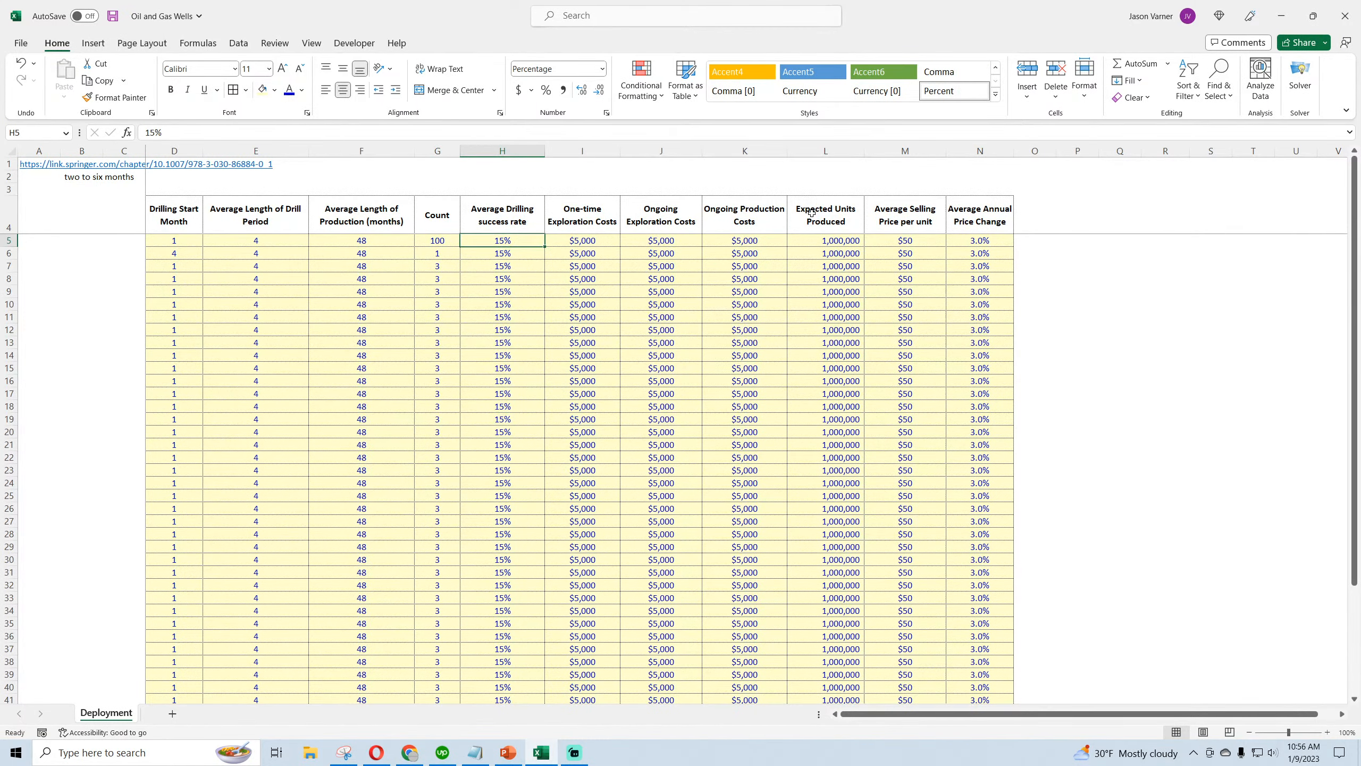
{"action": "right_click", "coordinate": [815, 155]}
{"action": "left_click", "coordinate": [848, 283]}
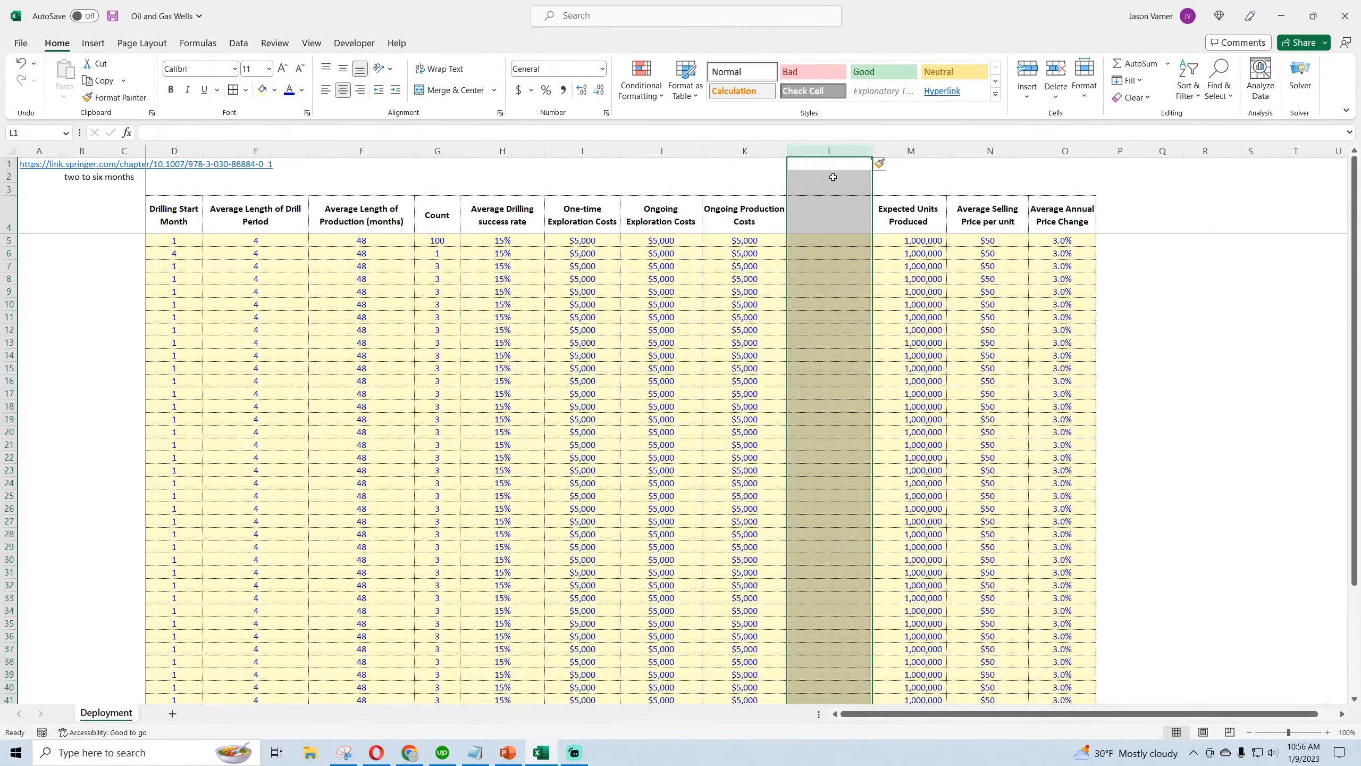
{"action": "right_click", "coordinate": [832, 177]}
{"action": "left_click", "coordinate": [858, 304]}
- Copy the Ongoing Exploration Costs and Ongoing Production Costs columns J:K into the two blank columns L:M
{"action": "left_click_drag", "start_coordinate": [675, 153], "coordinate": [718, 153]}
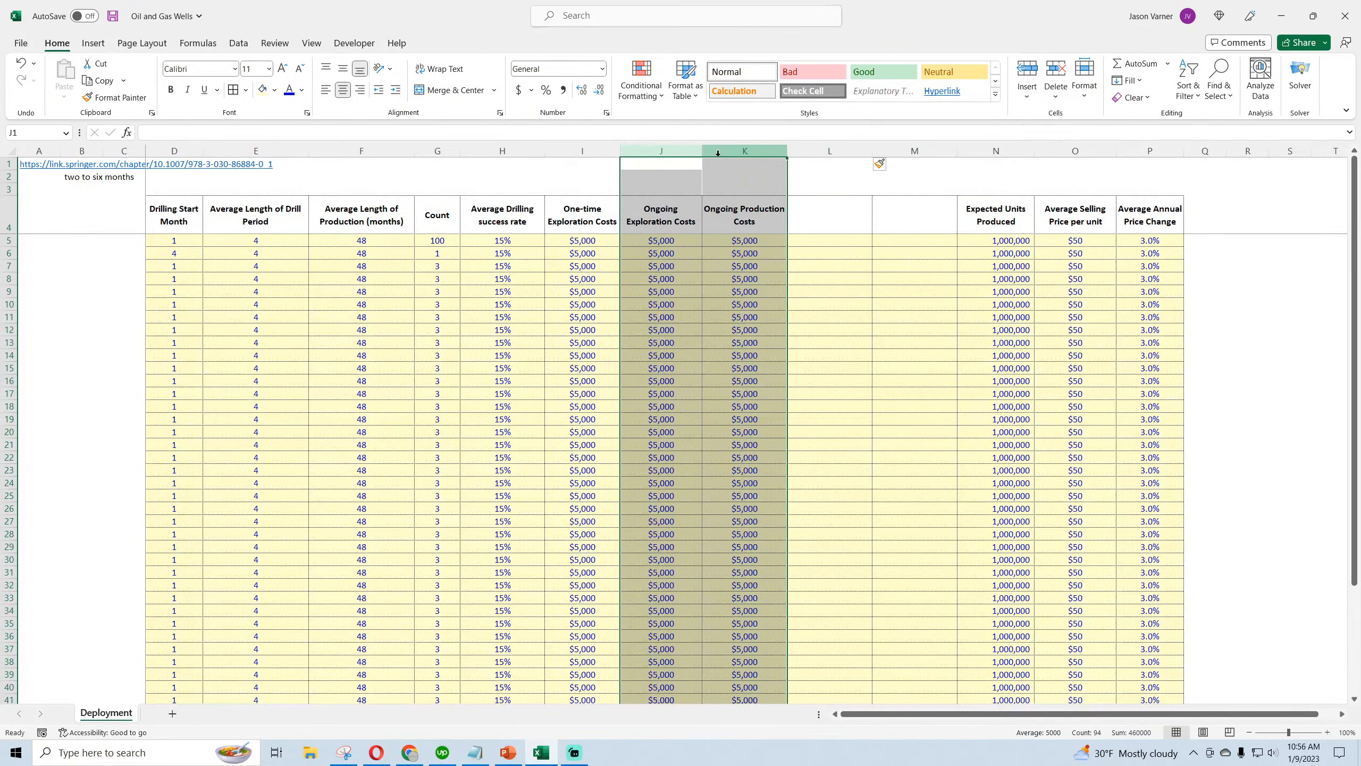
{"action": "right_click", "coordinate": [719, 153]}
{"action": "left_click", "coordinate": [761, 208]}
{"action": "left_click", "coordinate": [830, 153]}
{"action": "right_click", "coordinate": [829, 153]}
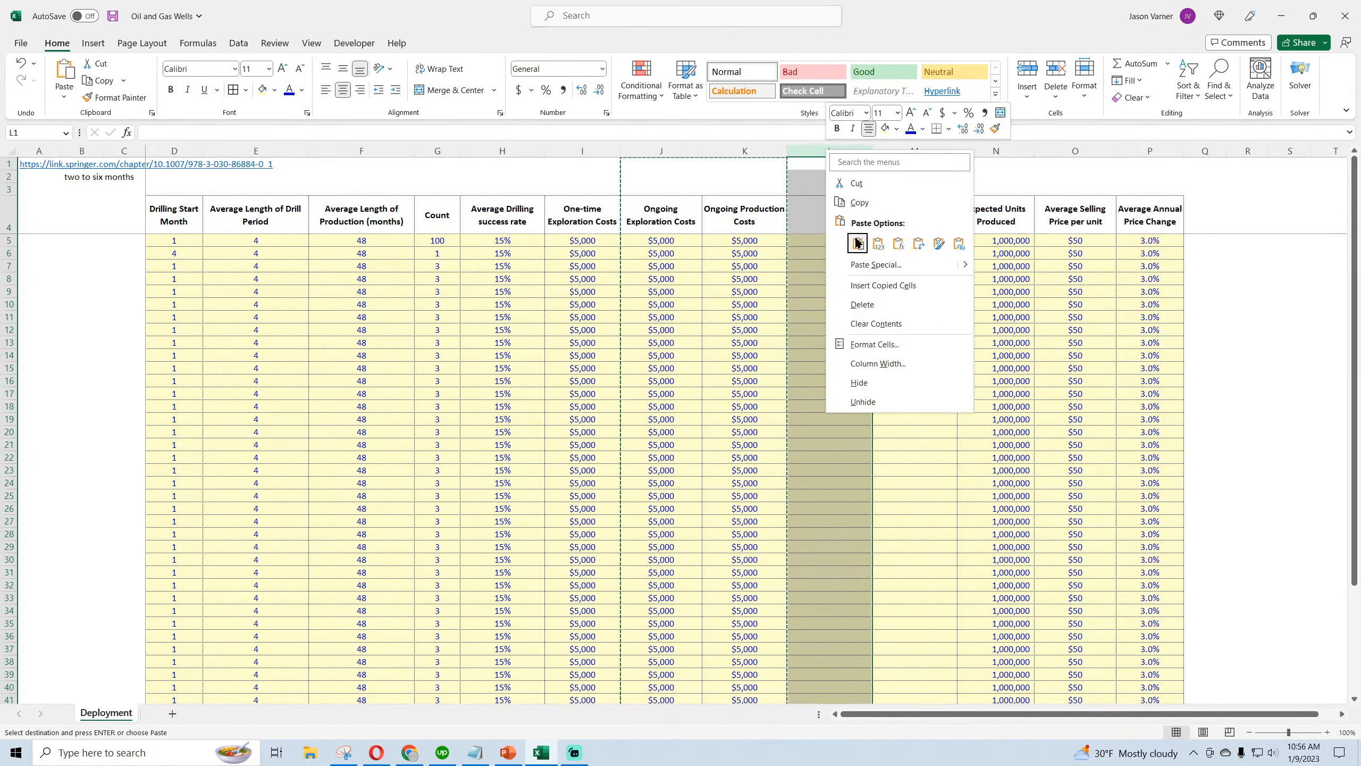
{"action": "left_click", "coordinate": [858, 243]}
{"action": "left_click", "coordinate": [827, 216]}
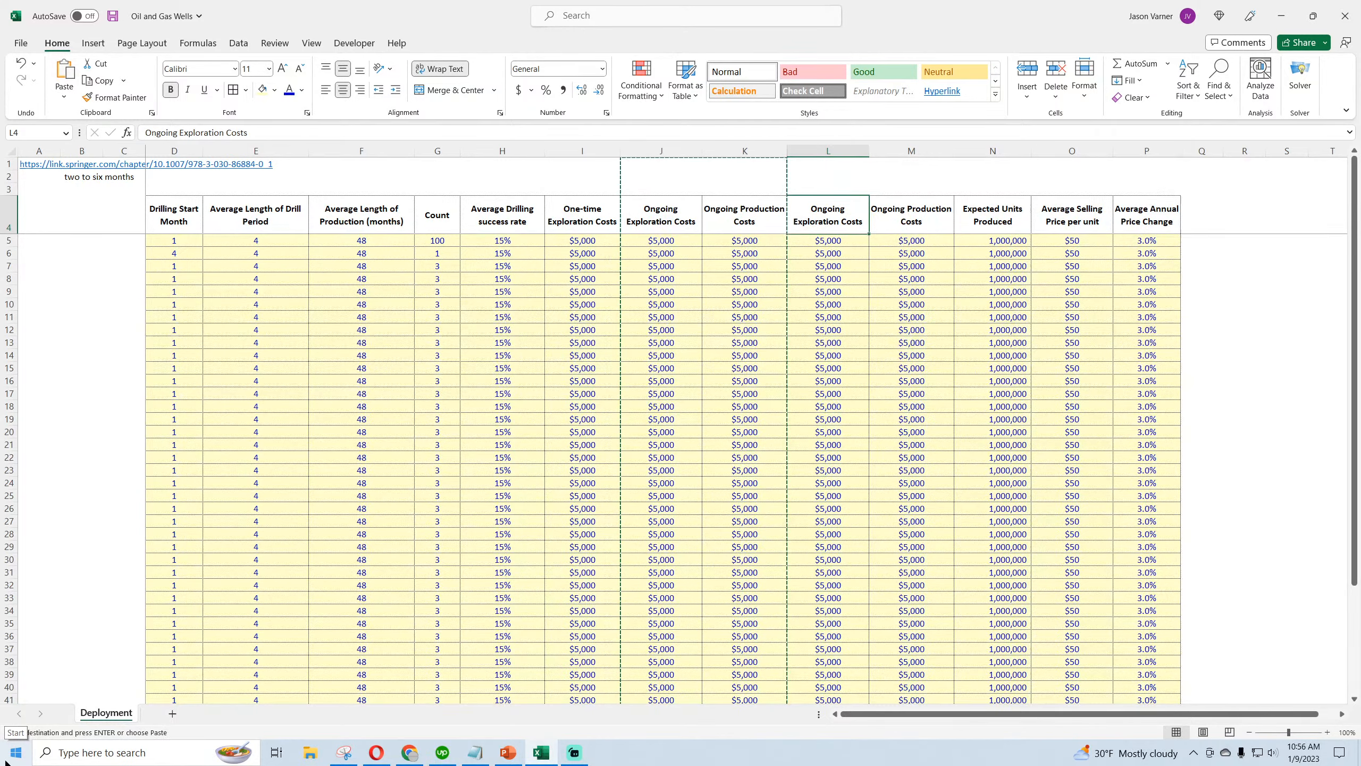
- Delete column K, the first Ongoing Production Costs column
{"action": "left_click", "coordinate": [745, 279]}
{"action": "right_click", "coordinate": [750, 152]}
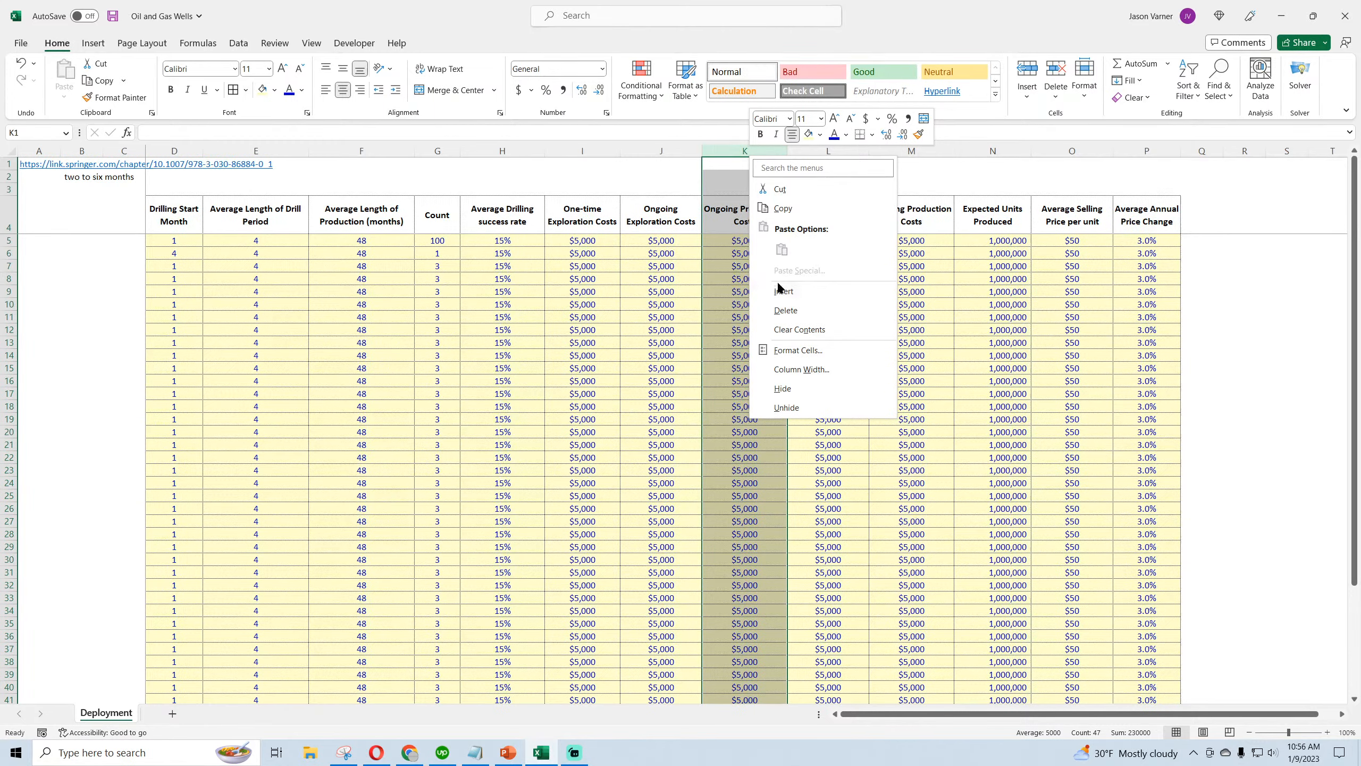
{"action": "left_click", "coordinate": [786, 310]}
- Replace the K4 header with "One-time Drill costs (successful find)"
{"action": "left_click", "coordinate": [573, 224]}
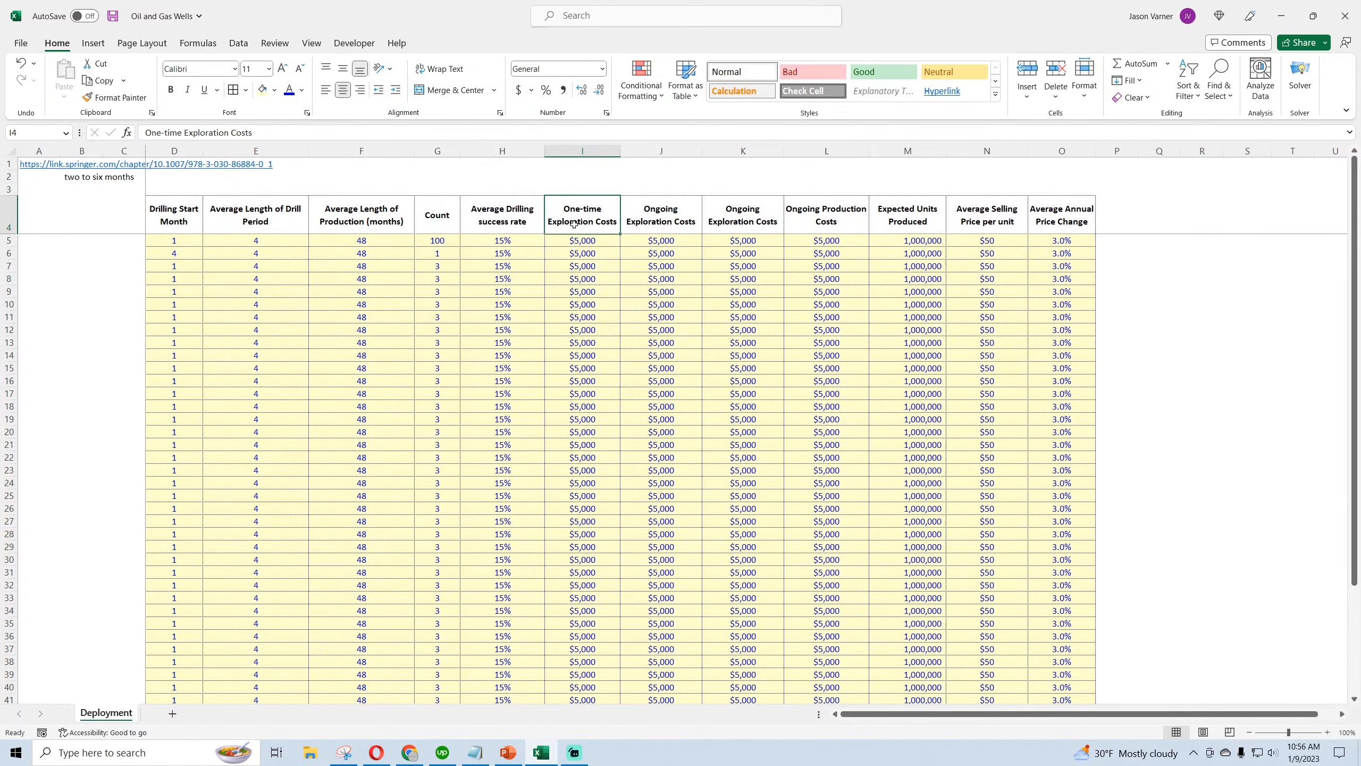
{"action": "left_click", "coordinate": [656, 222]}
{"action": "left_click", "coordinate": [734, 222]}
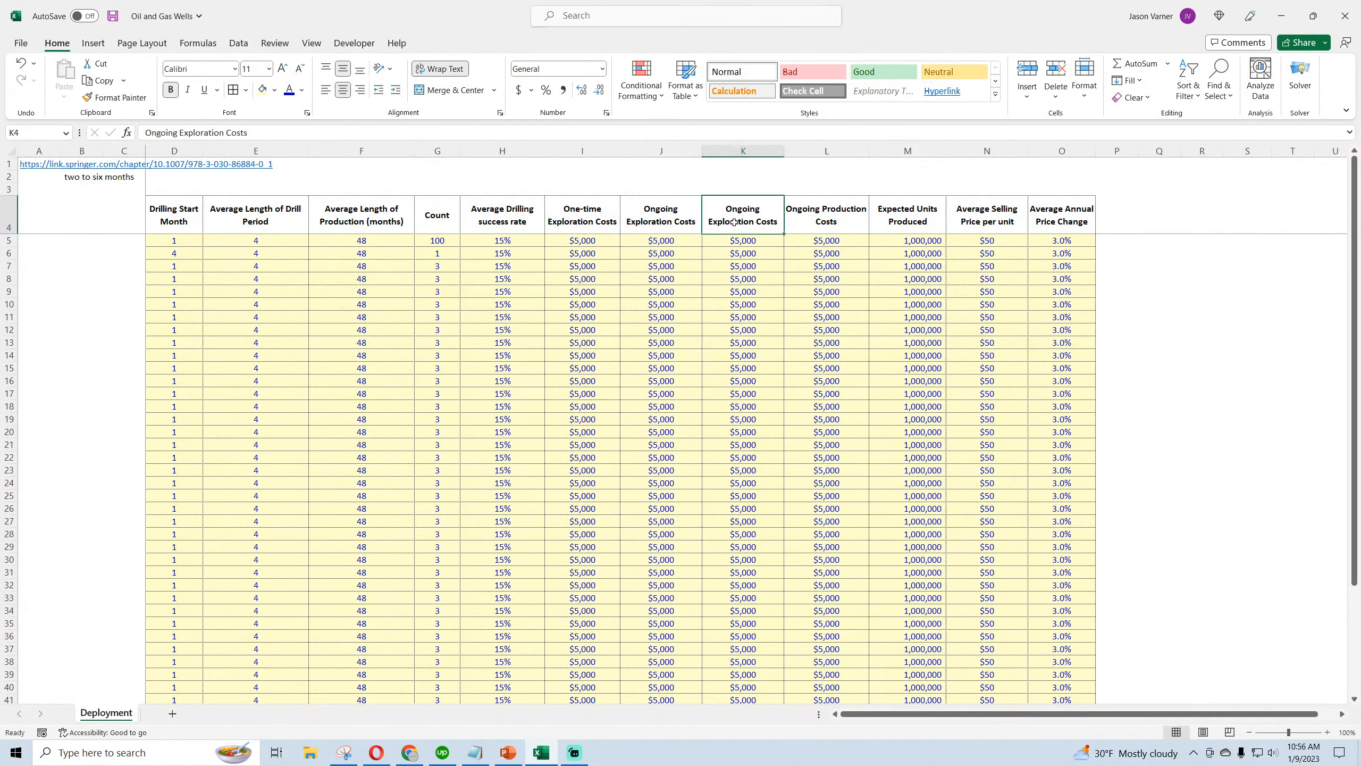
{"action": "type", "text": "One-time"}
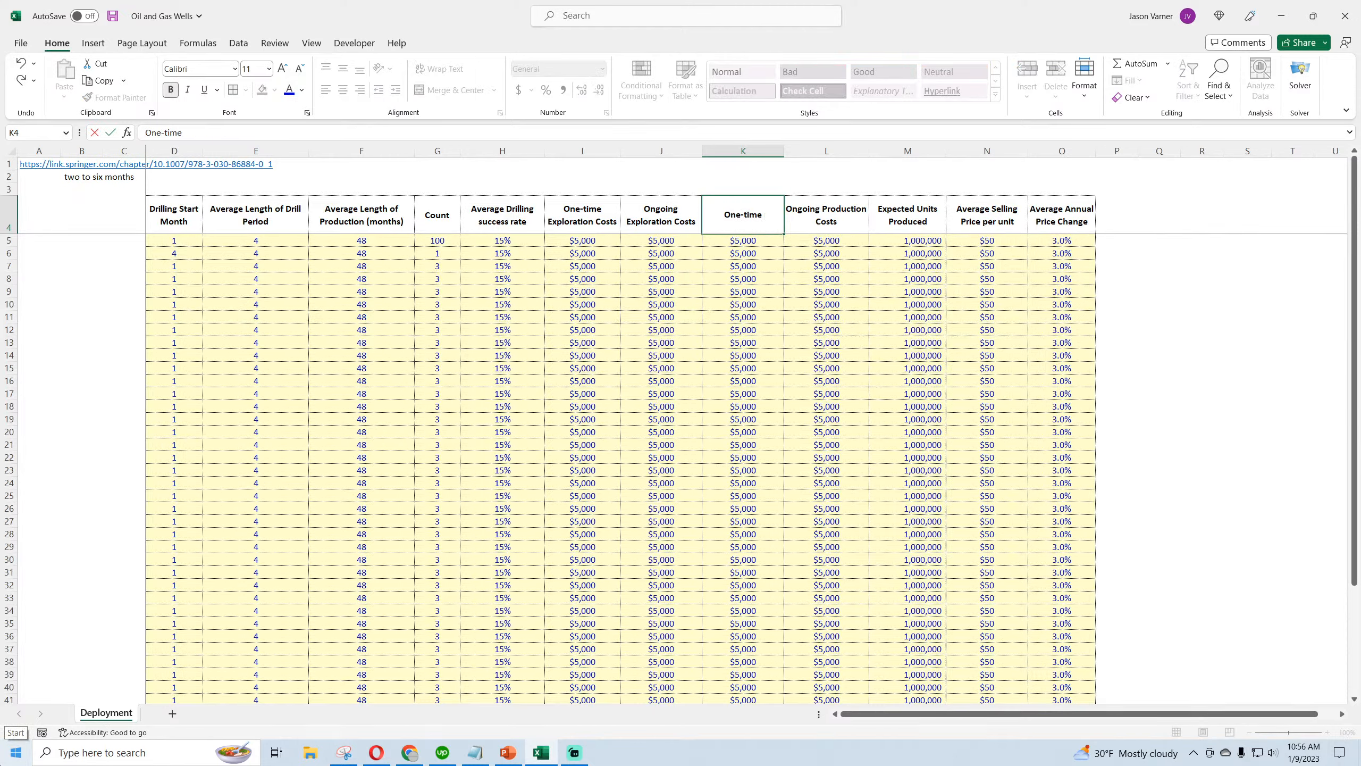
{"action": "type", "text": " Drill costs ("}
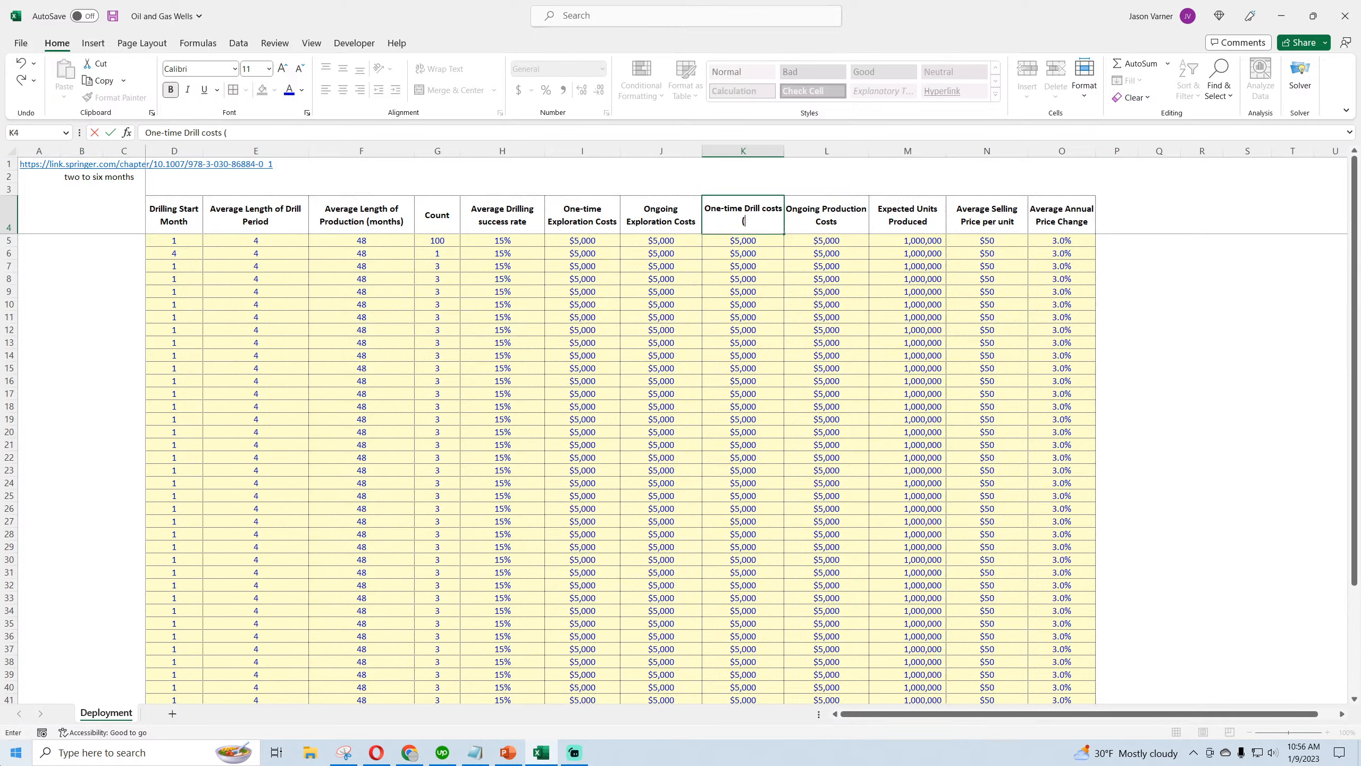
{"action": "type", "text": "successful find)"}
{"action": "key", "text": "Return"}
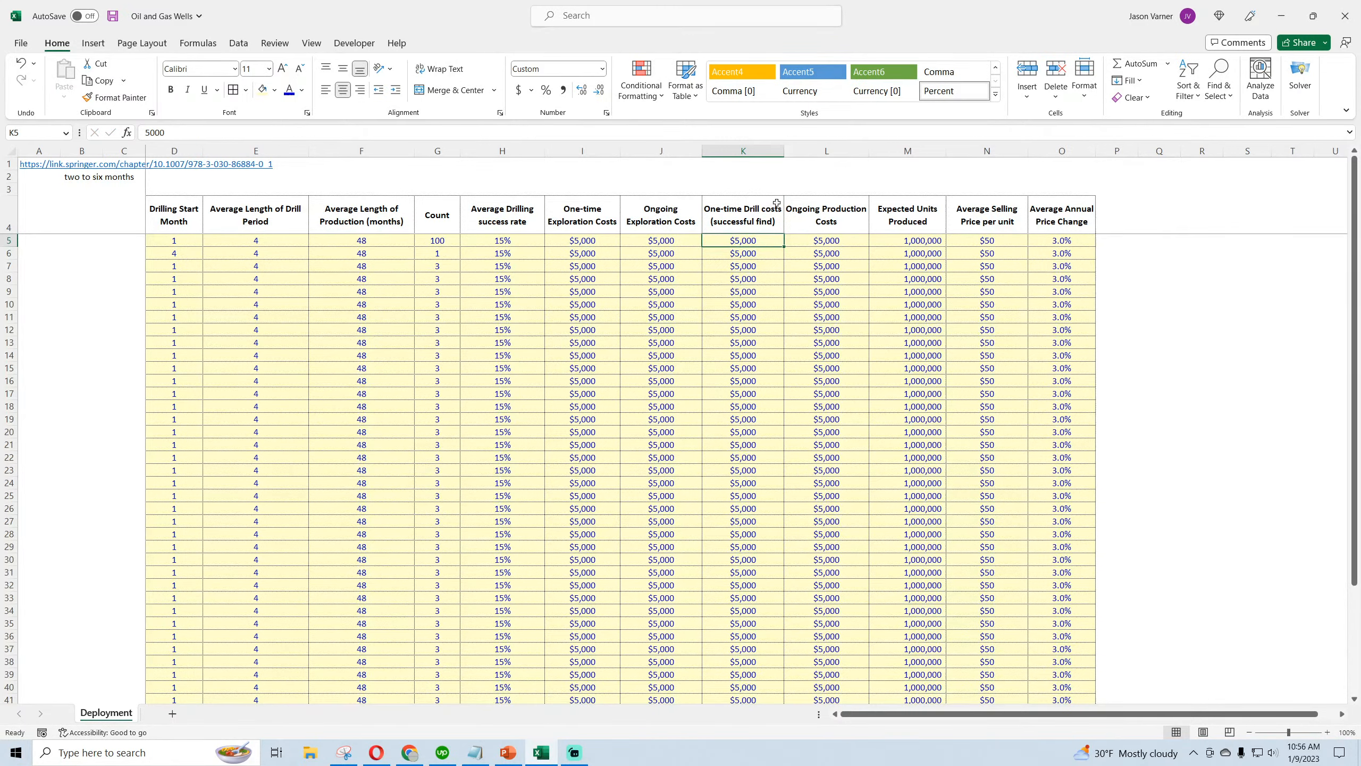
- Fill the K4 header into L4 and overwrite the copy with "Ongoing Drilling Costs"
{"action": "left_click", "coordinate": [776, 203]}
{"action": "left_click_drag", "start_coordinate": [786, 235], "coordinate": [869, 234]}
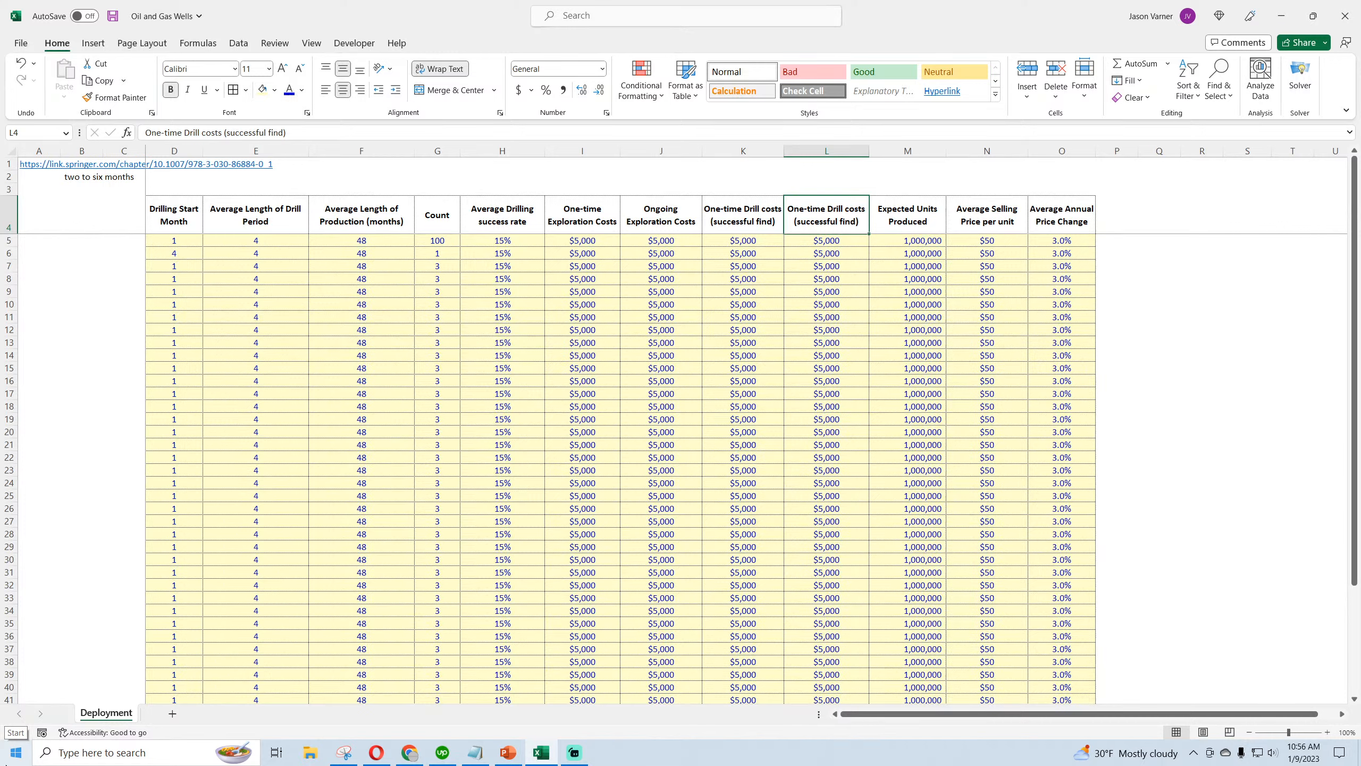
{"action": "type", "text": "Ongoing"}
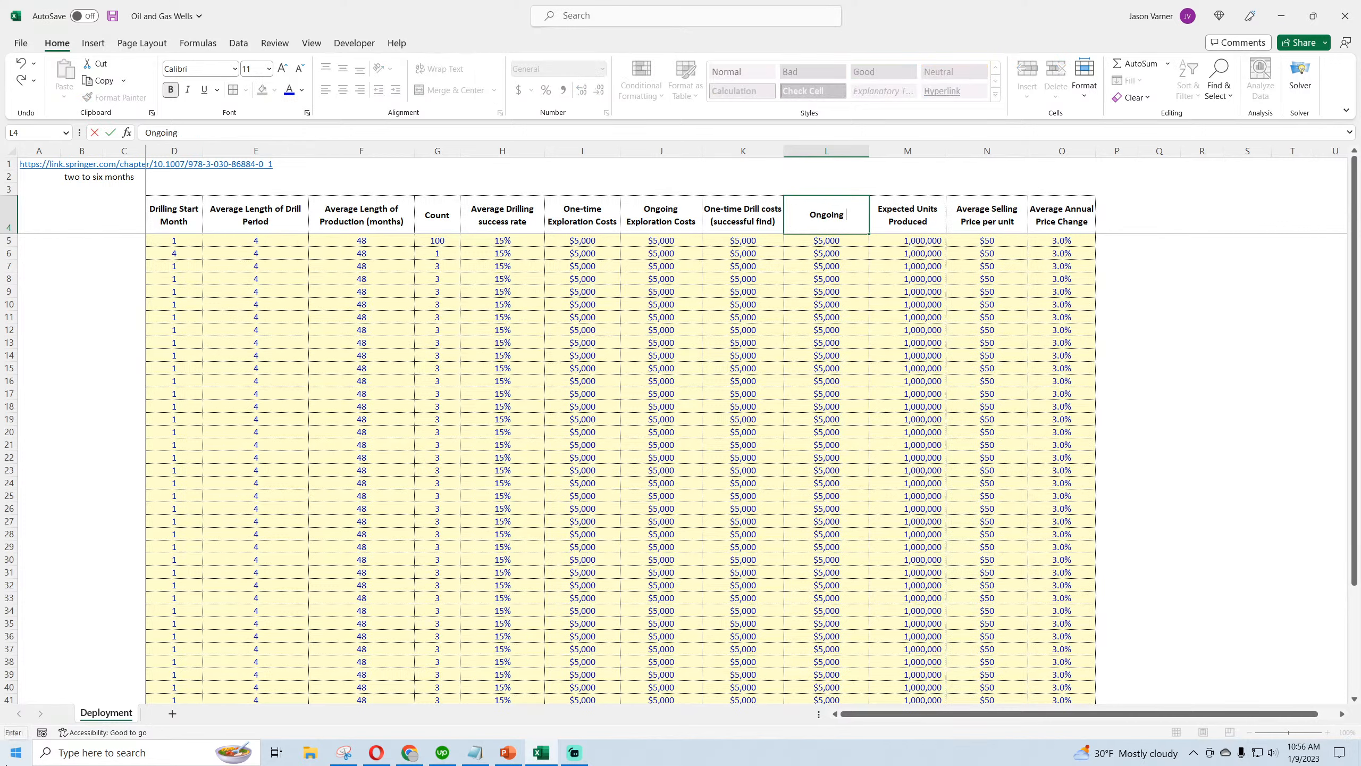
{"action": "type", "text": " Drilling Costs"}
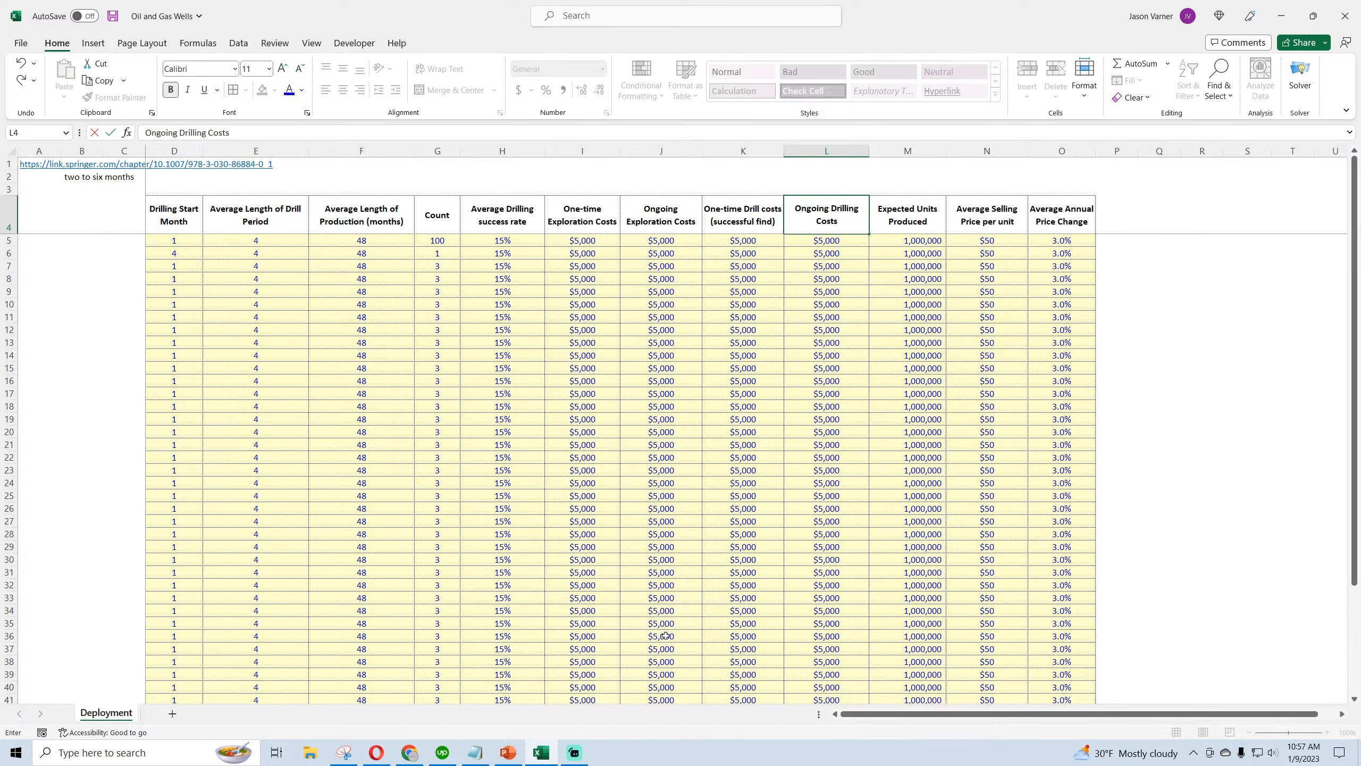
- Switch to YouTube Studio in Chrome and answer the live chat with the messages "No problem" and ":)"
{"action": "mouse_move", "coordinate": [585, 760]}
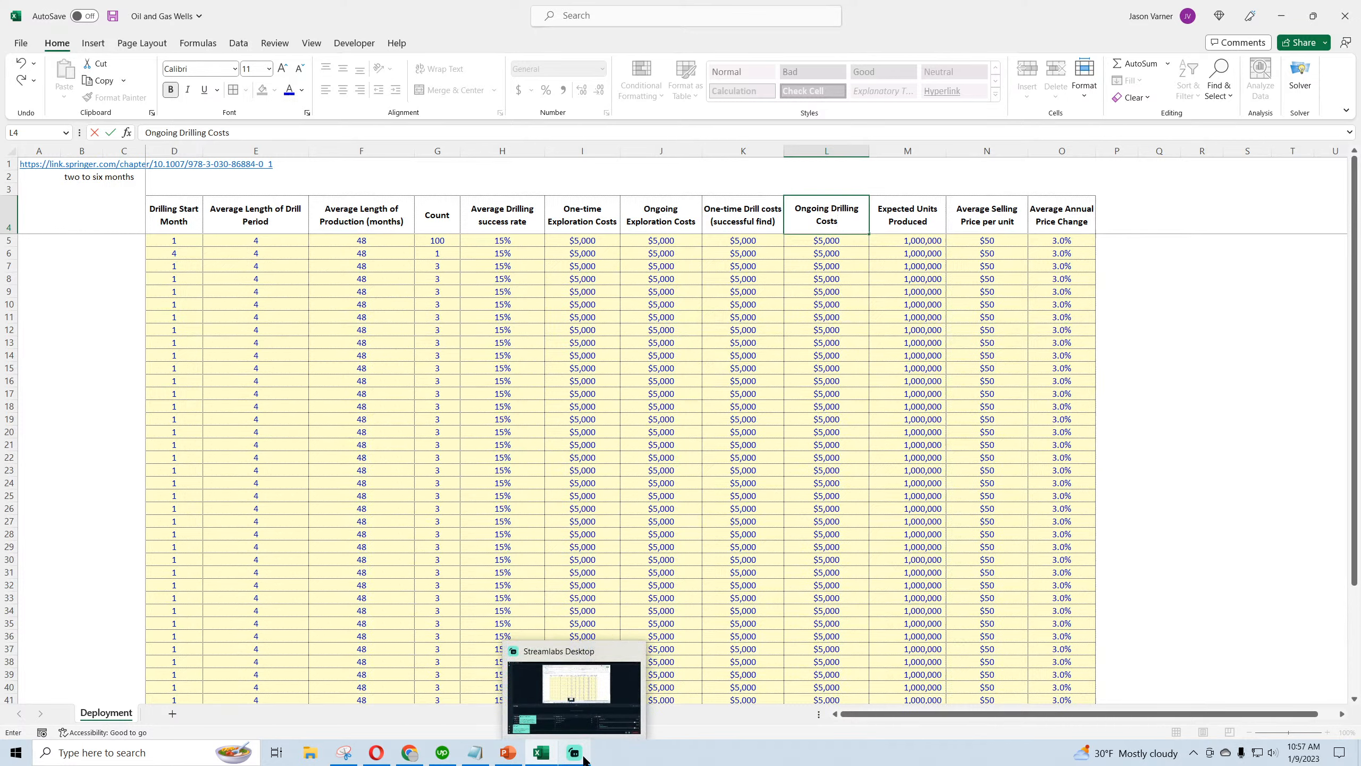
{"action": "left_click", "coordinate": [412, 756]}
{"action": "left_click", "coordinate": [70, 16]}
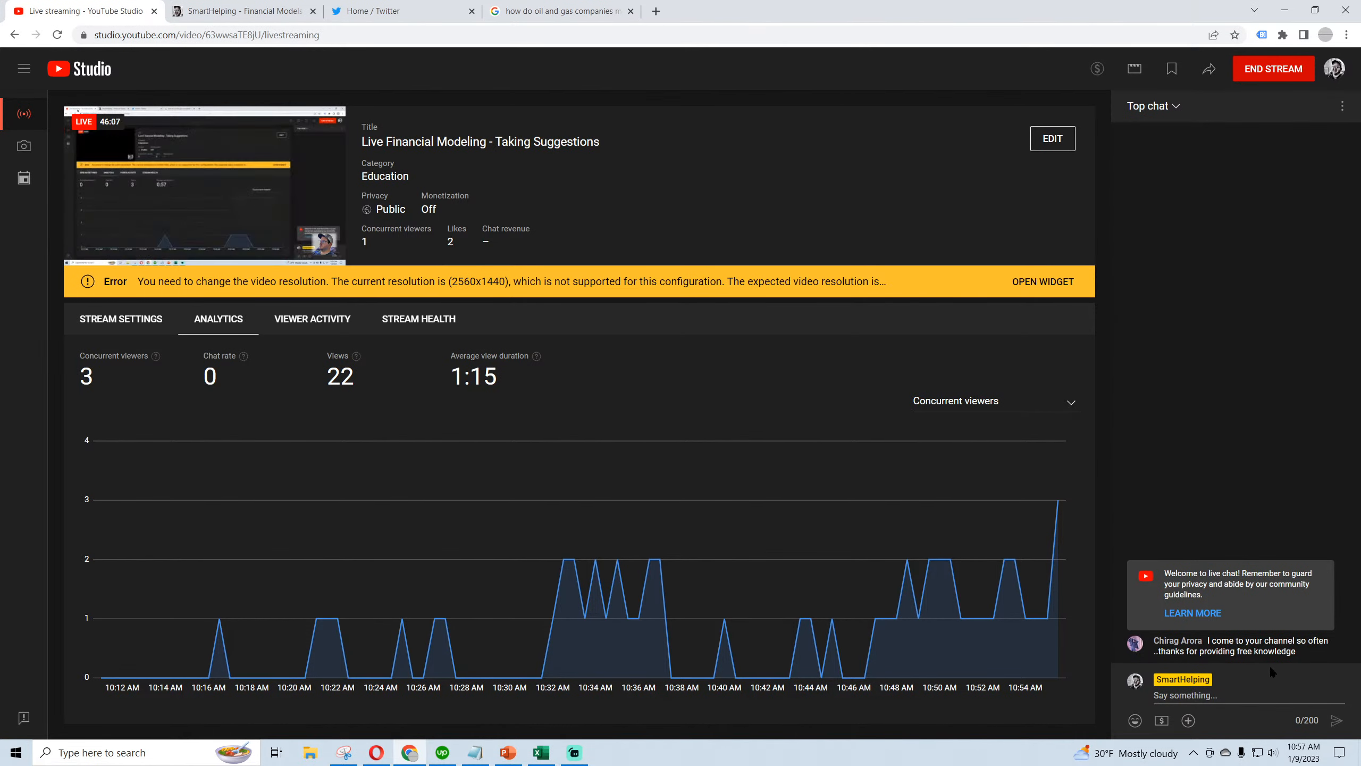
{"action": "left_click", "coordinate": [1213, 695]}
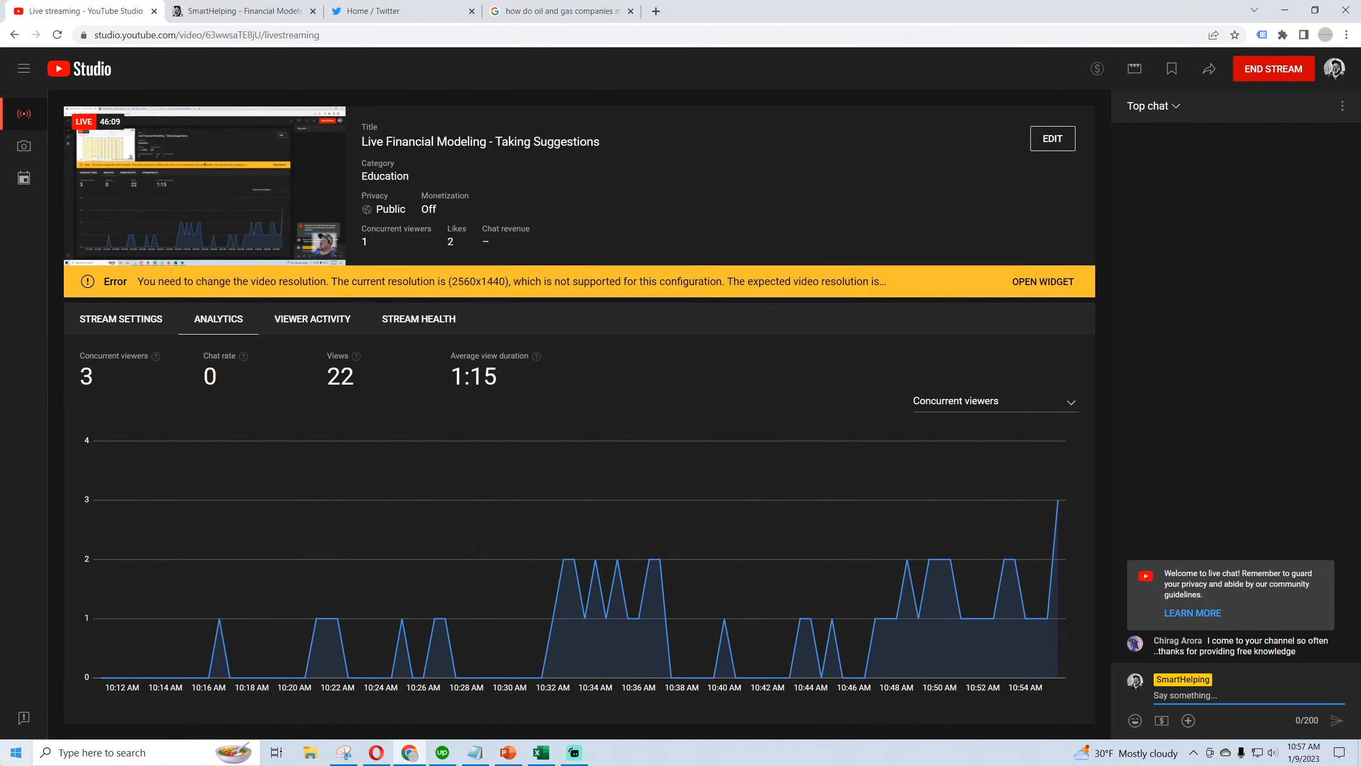
{"action": "type", "text": "No problem"}
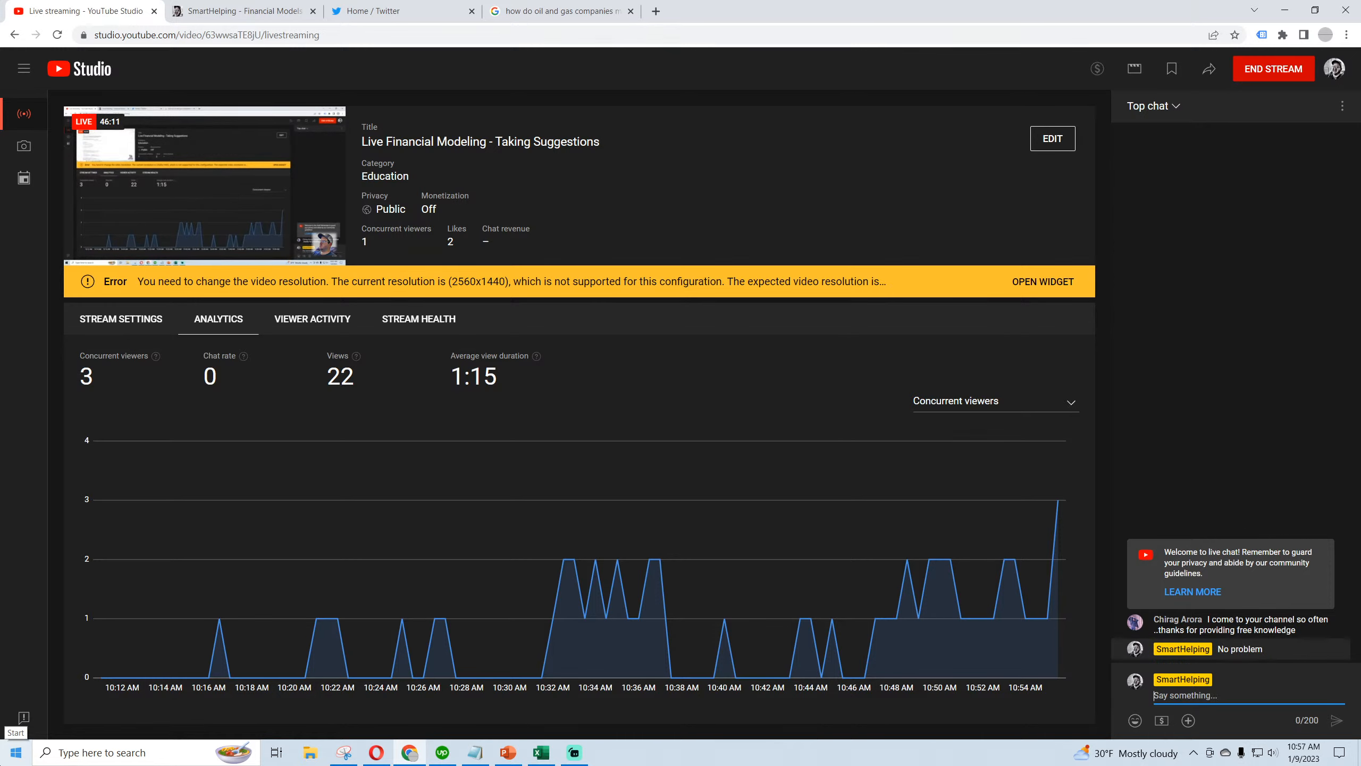
{"action": "key", "text": "Return"}
{"action": "type", "text": ":"}
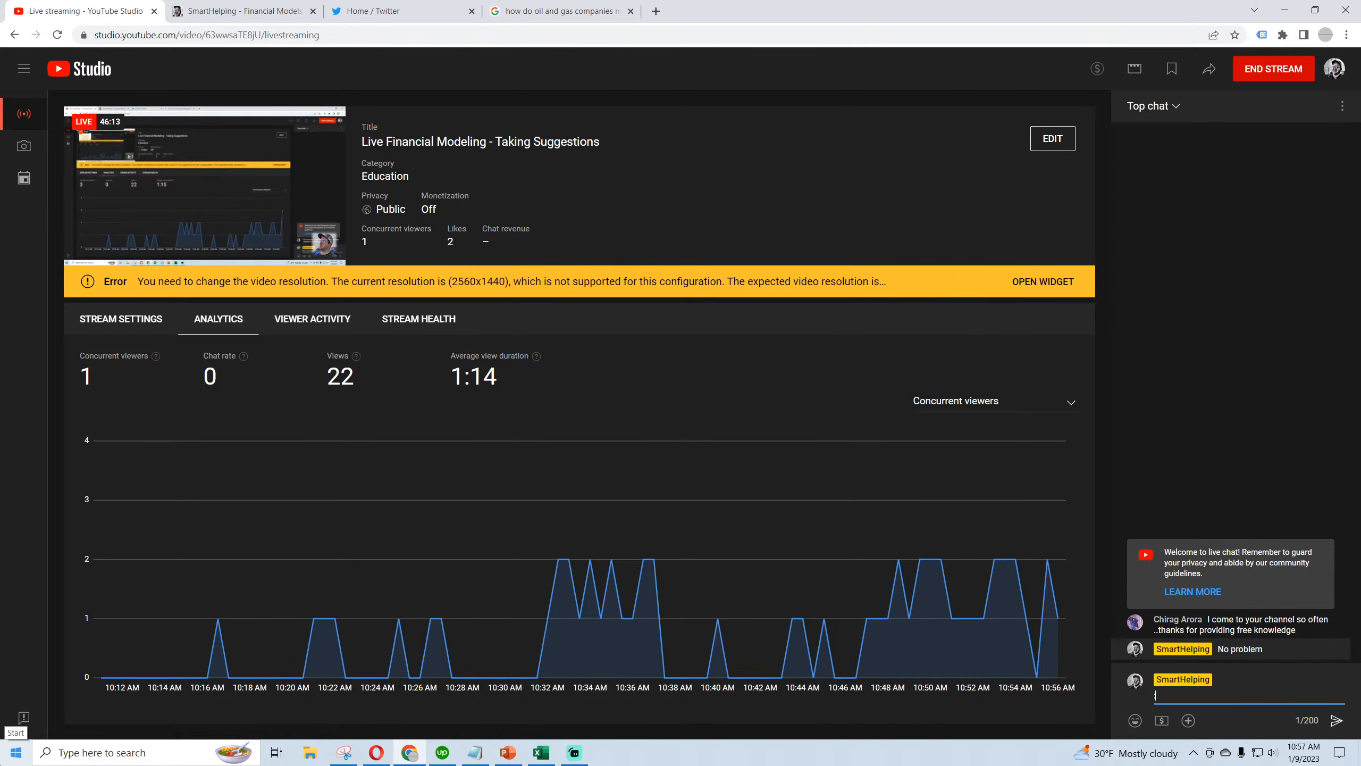
{"action": "type", "text": ")"}
{"action": "key", "text": "Return"}
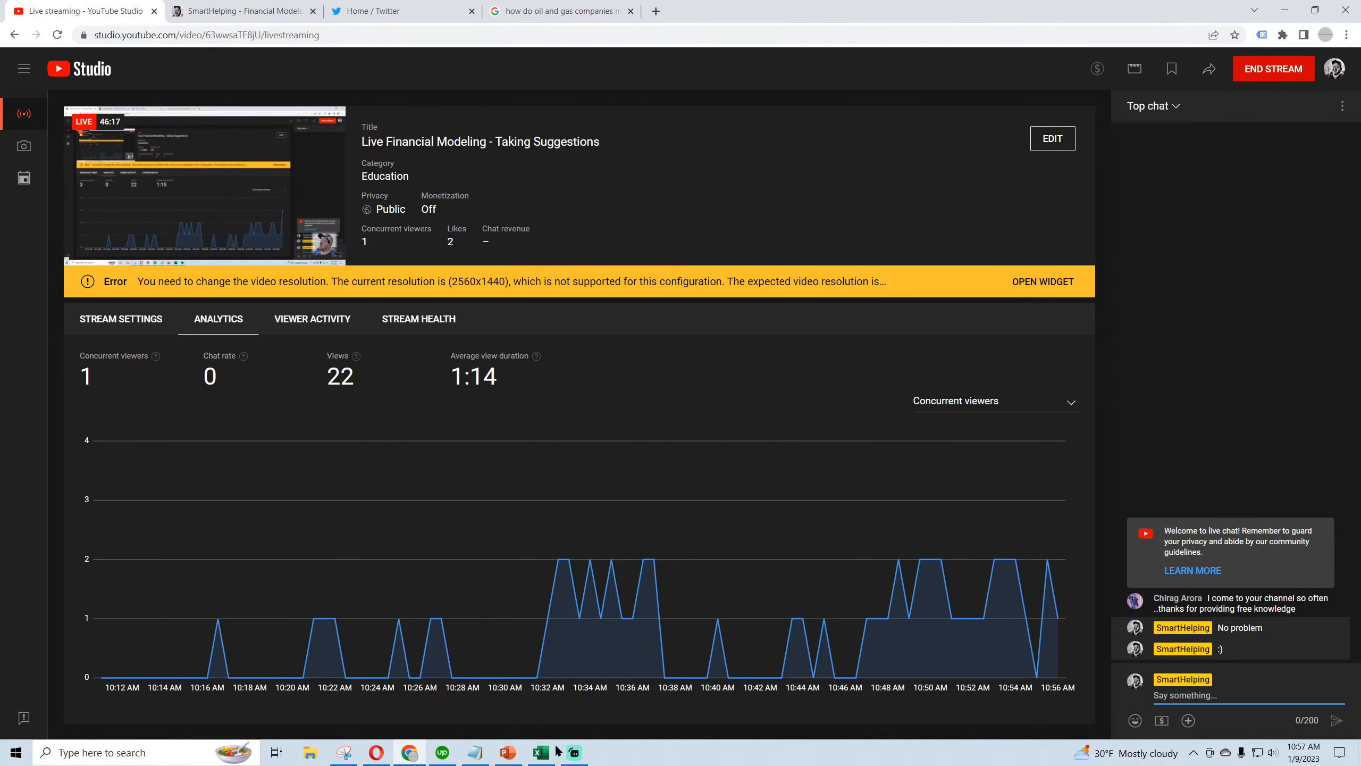
- Switch back to the Oil and Gas Wells workbook in Excel and save it
{"action": "left_click", "coordinate": [541, 752]}
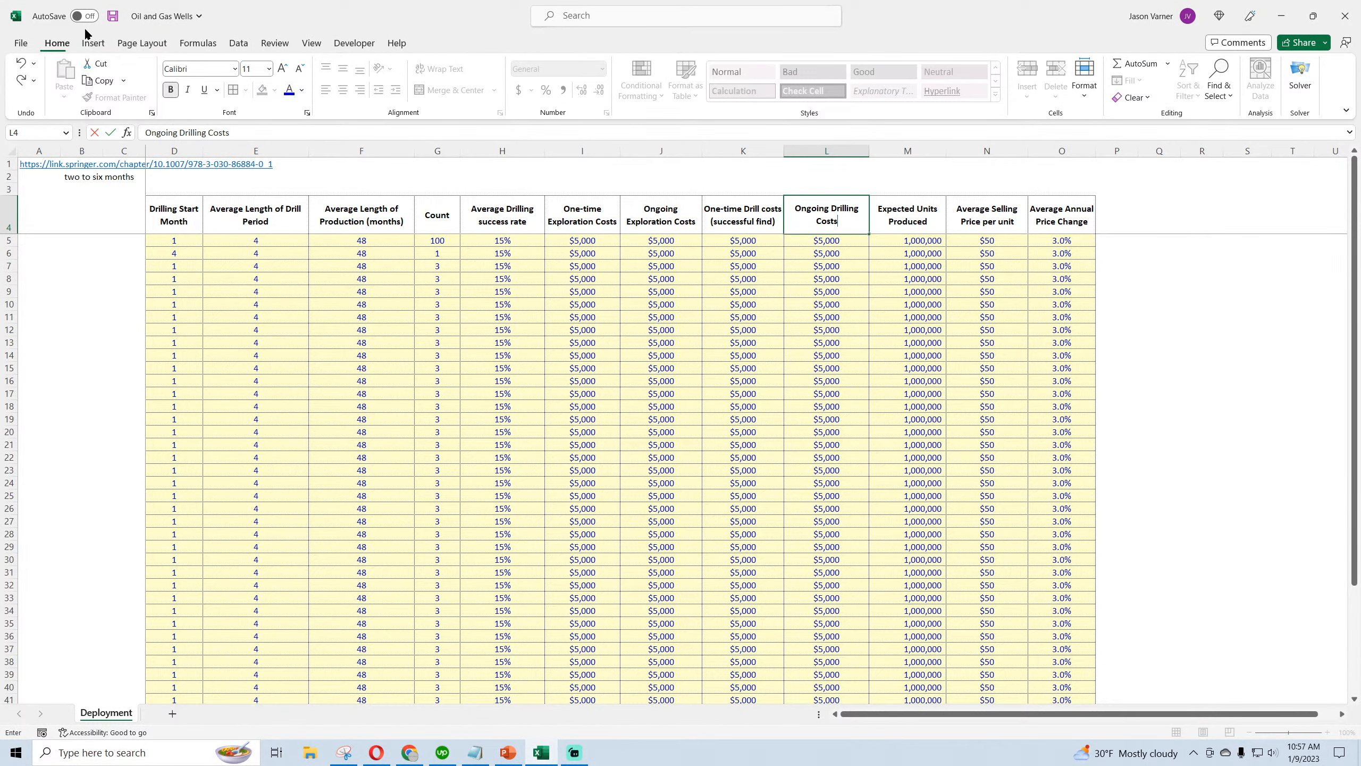
{"action": "left_click", "coordinate": [113, 16]}
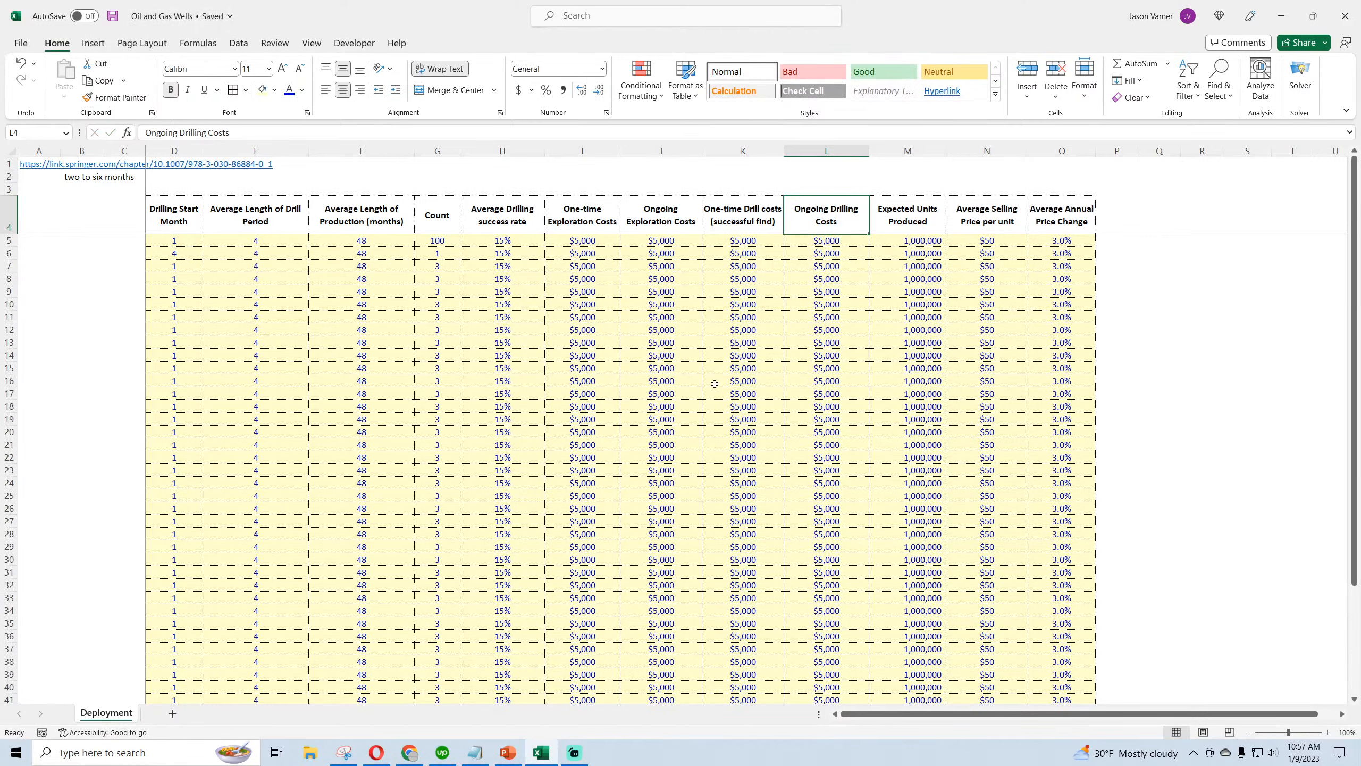
{"action": "left_click_drag", "start_coordinate": [588, 227], "coordinate": [661, 311]}
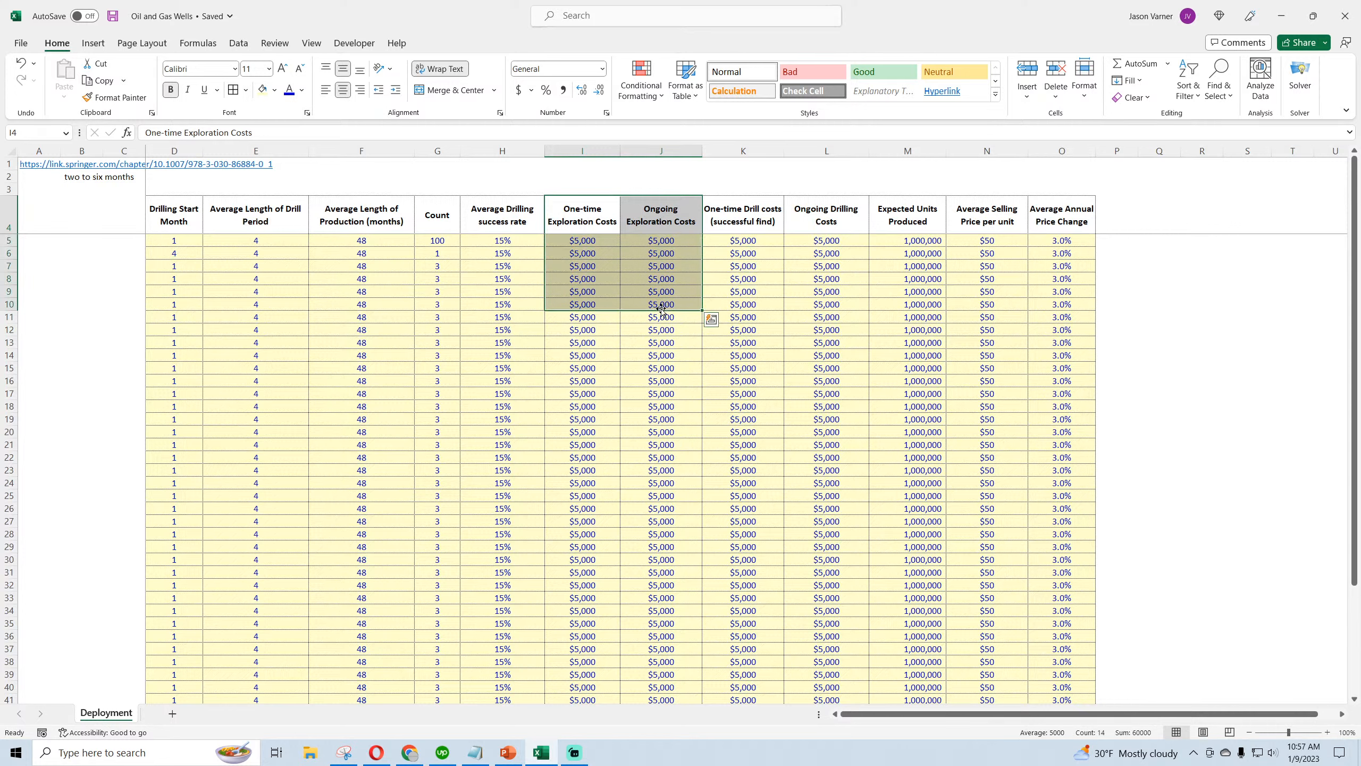
{"action": "left_click", "coordinate": [661, 225]}
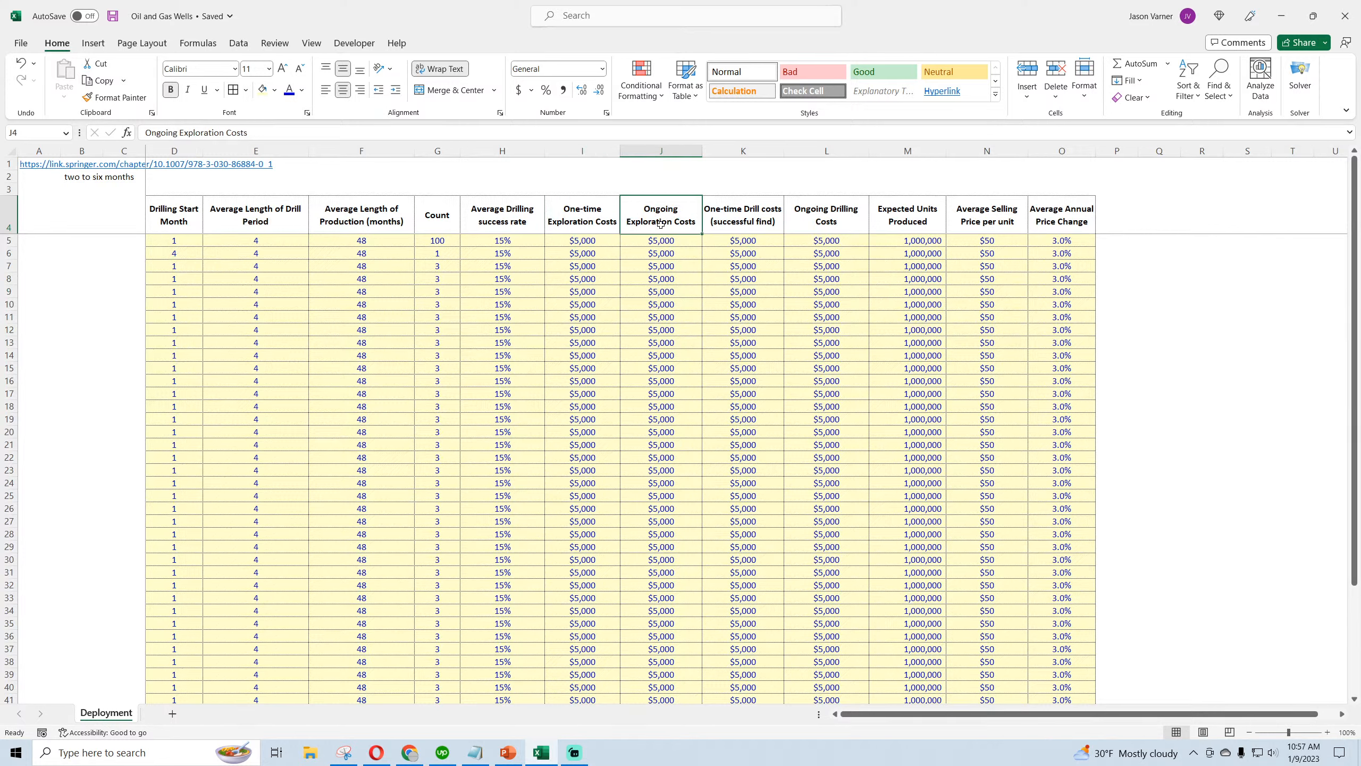
{"action": "left_click", "coordinate": [750, 221]}
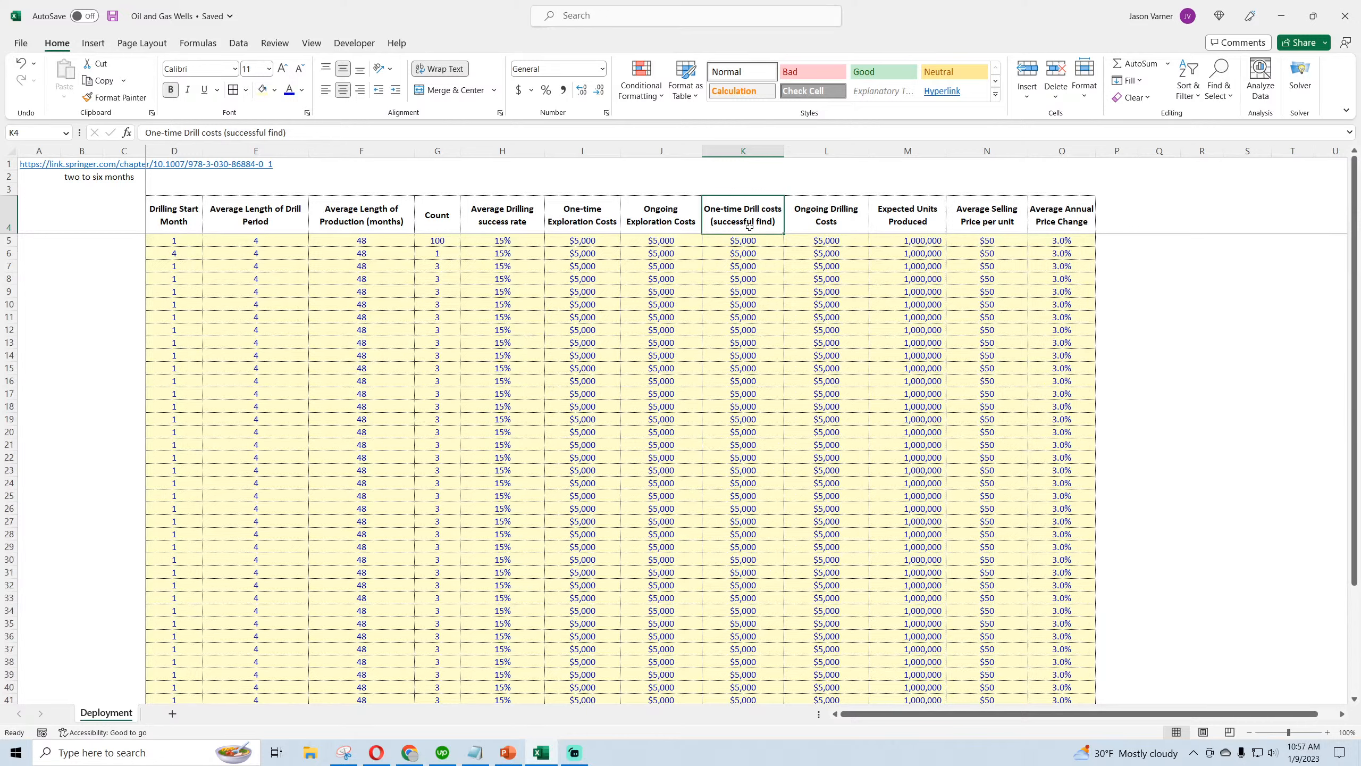
- Replace "Drilling" with "Extraction" in the L4 header so it reads "Ongoing Extraction Costs"
{"action": "left_click", "coordinate": [840, 228]}
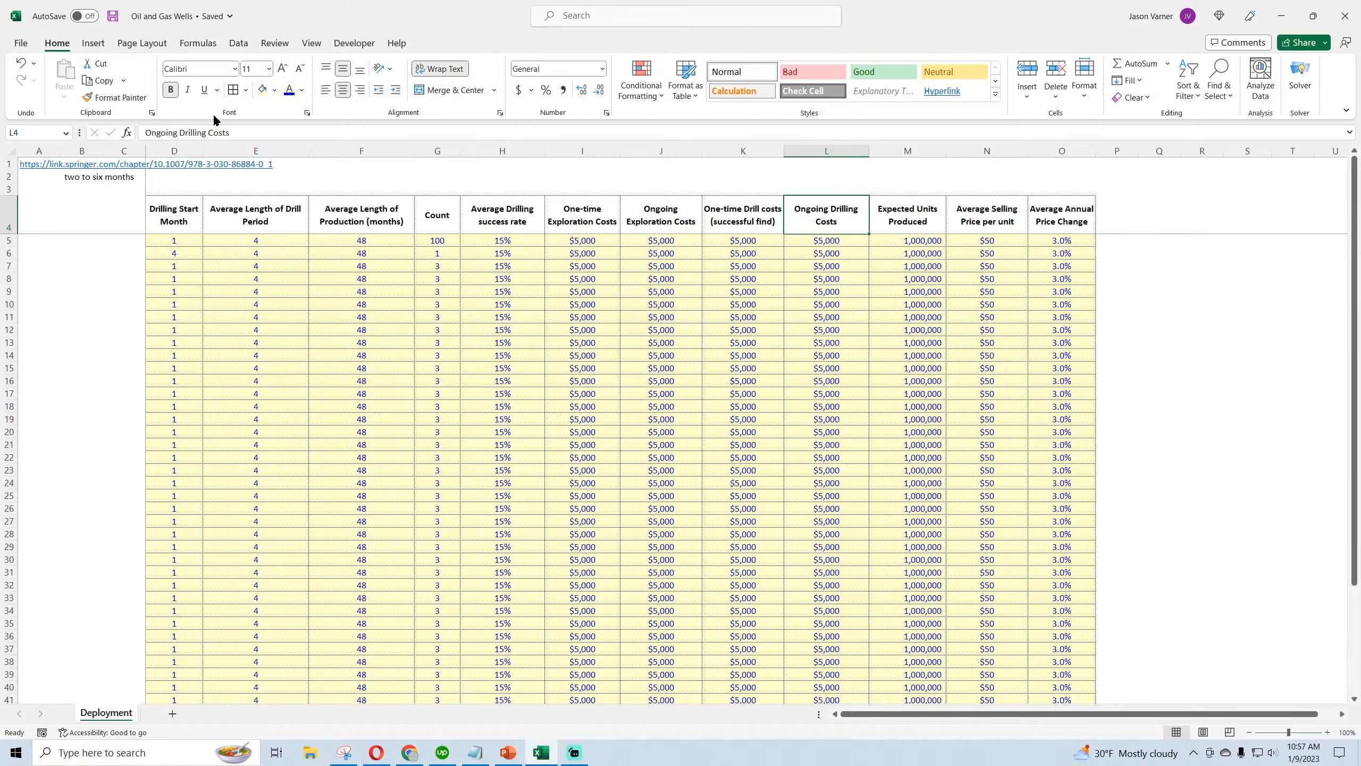
{"action": "left_click", "coordinate": [198, 132]}
{"action": "left_click_drag", "start_coordinate": [199, 132], "coordinate": [179, 132]}
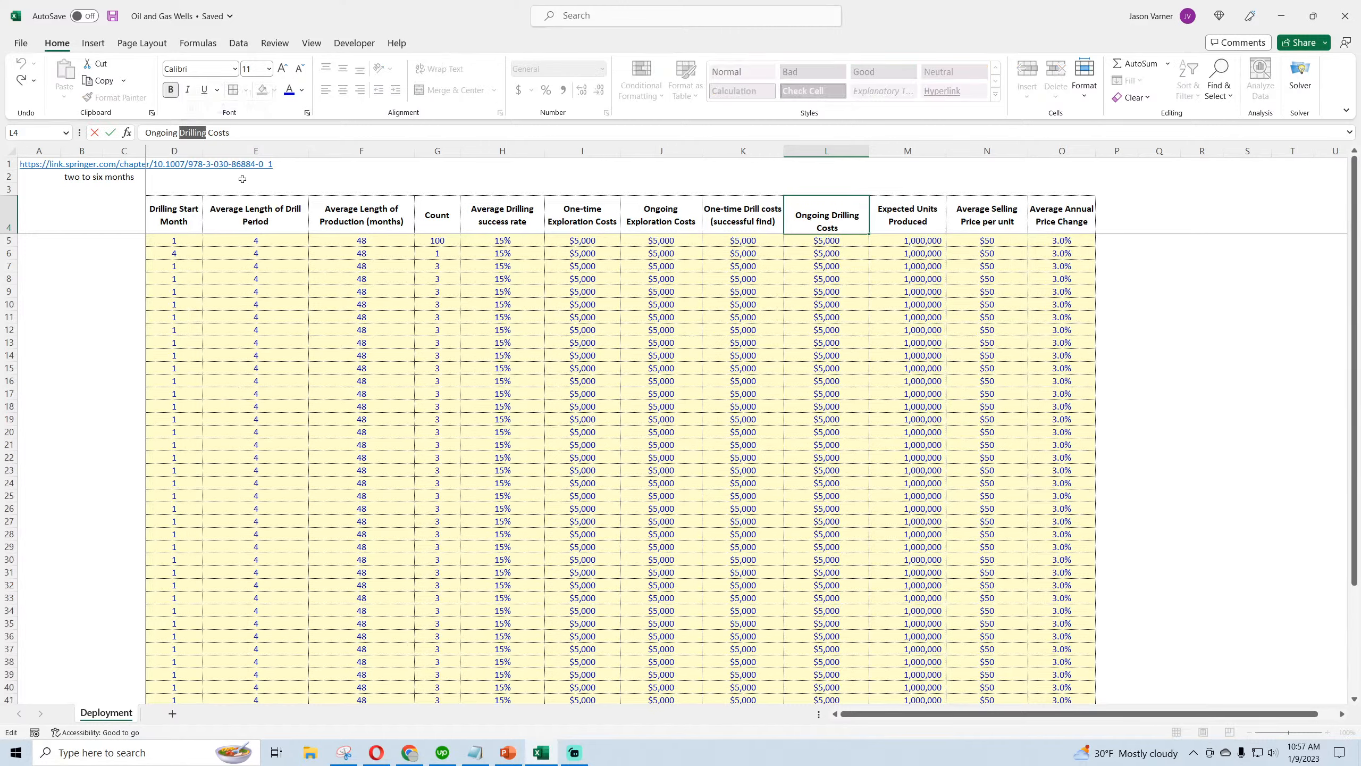
{"action": "type", "text": "Extraction"}
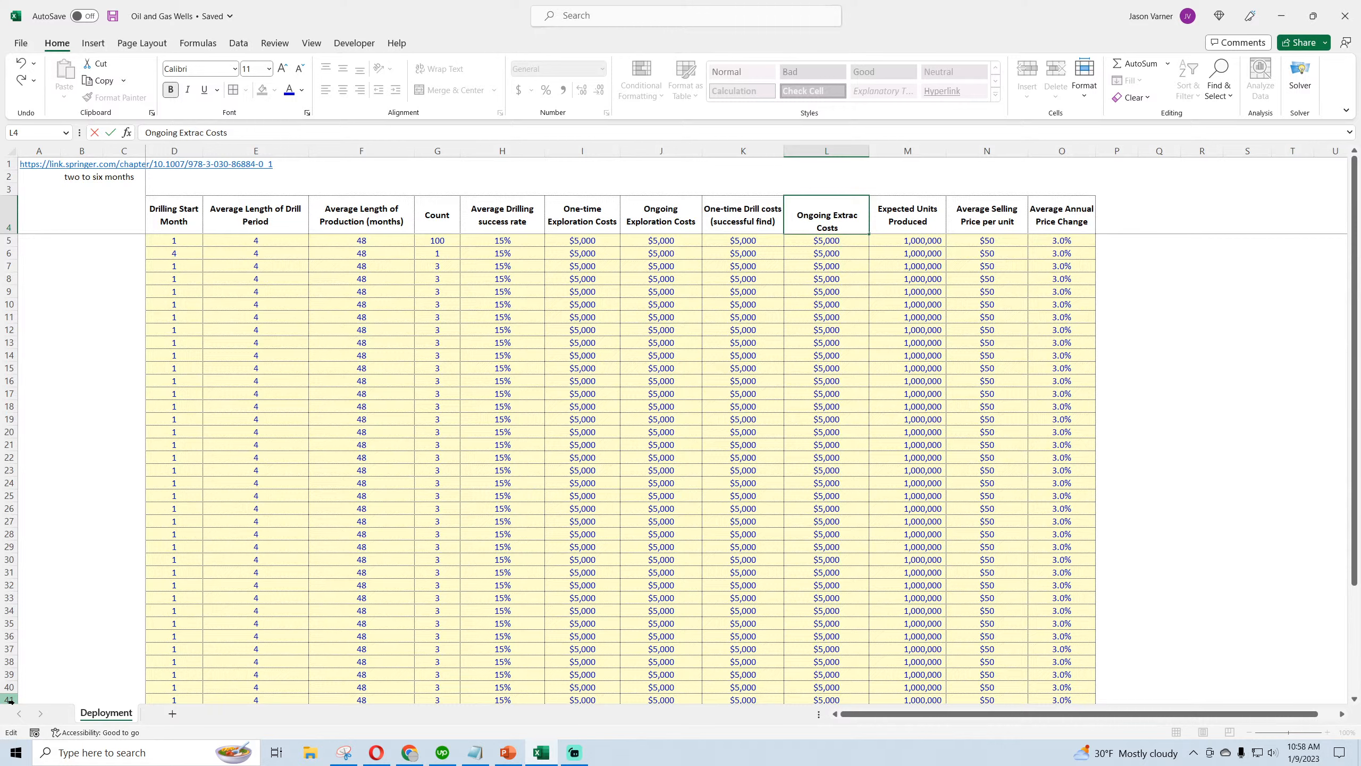
{"action": "key", "text": "Return"}
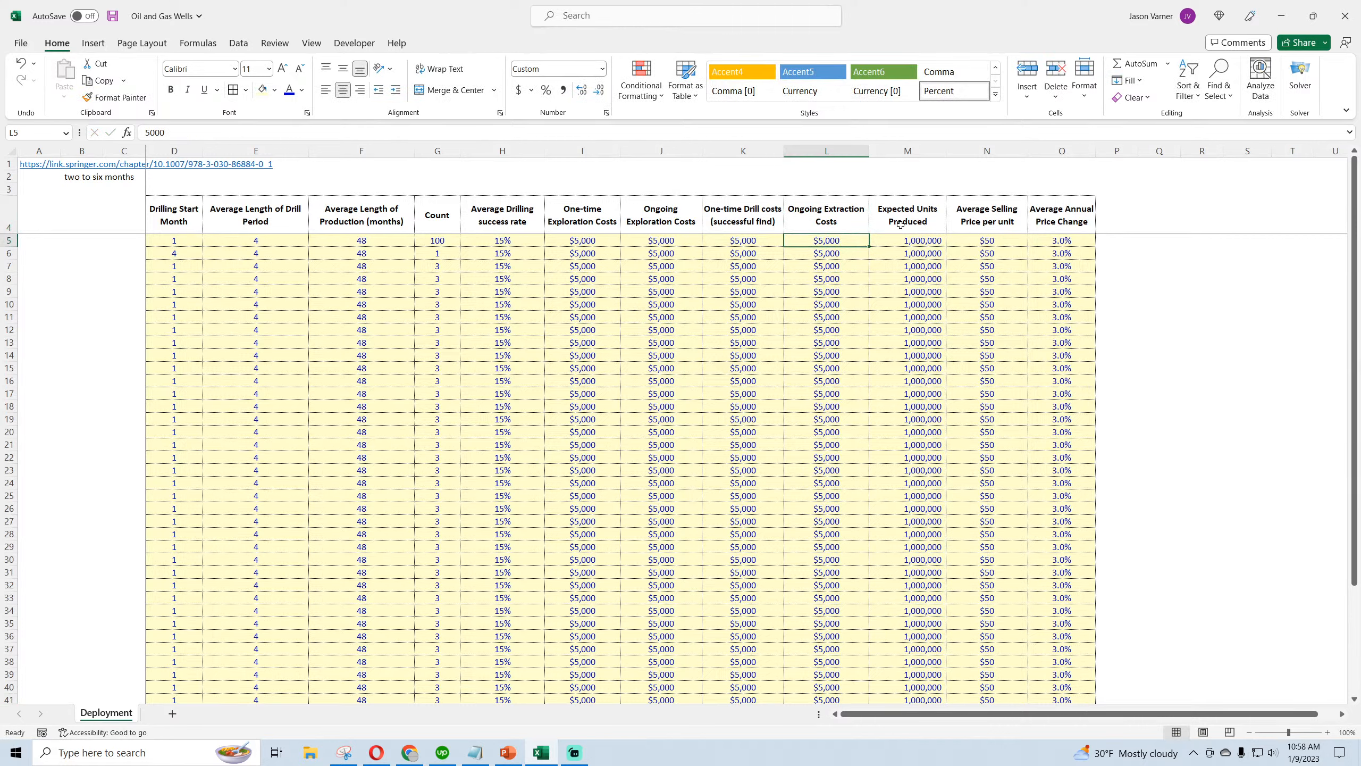
{"action": "left_click", "coordinate": [761, 219]}
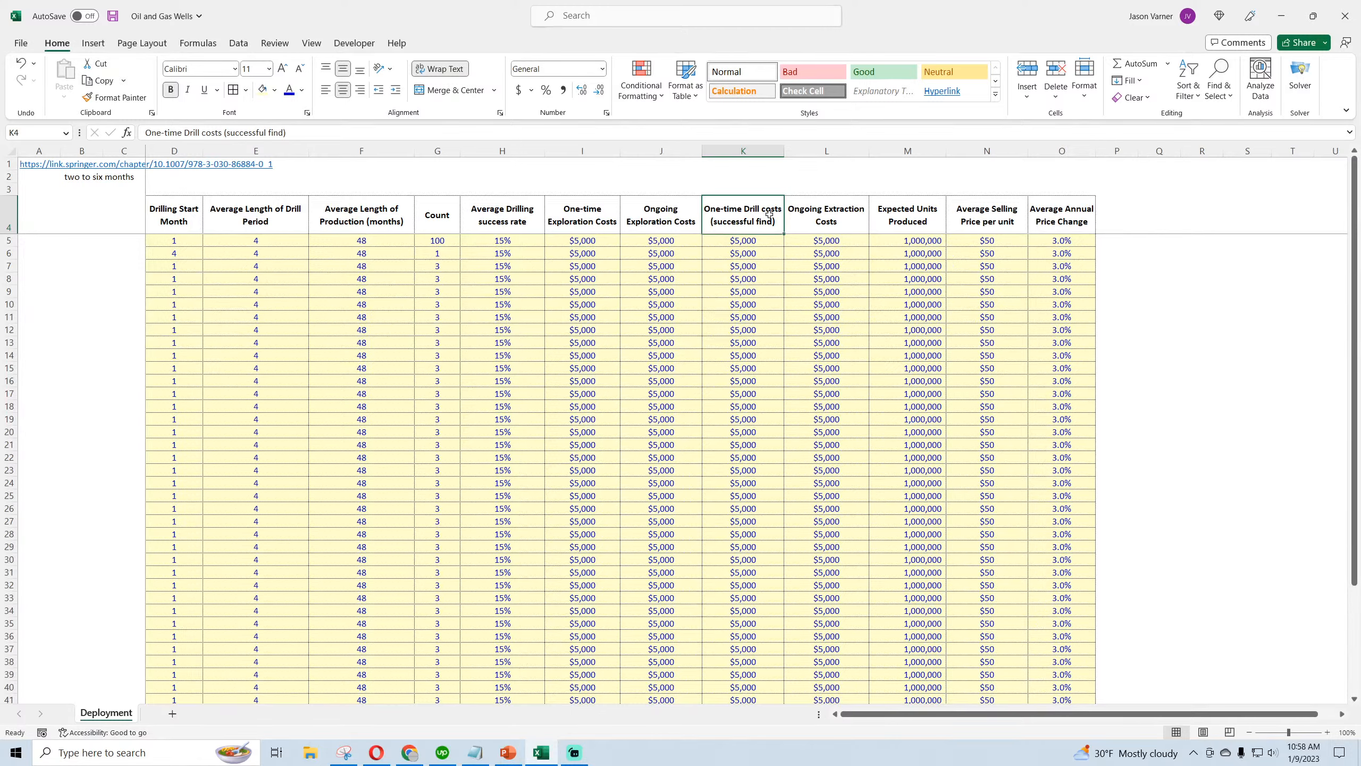
{"action": "left_click", "coordinate": [745, 244]}
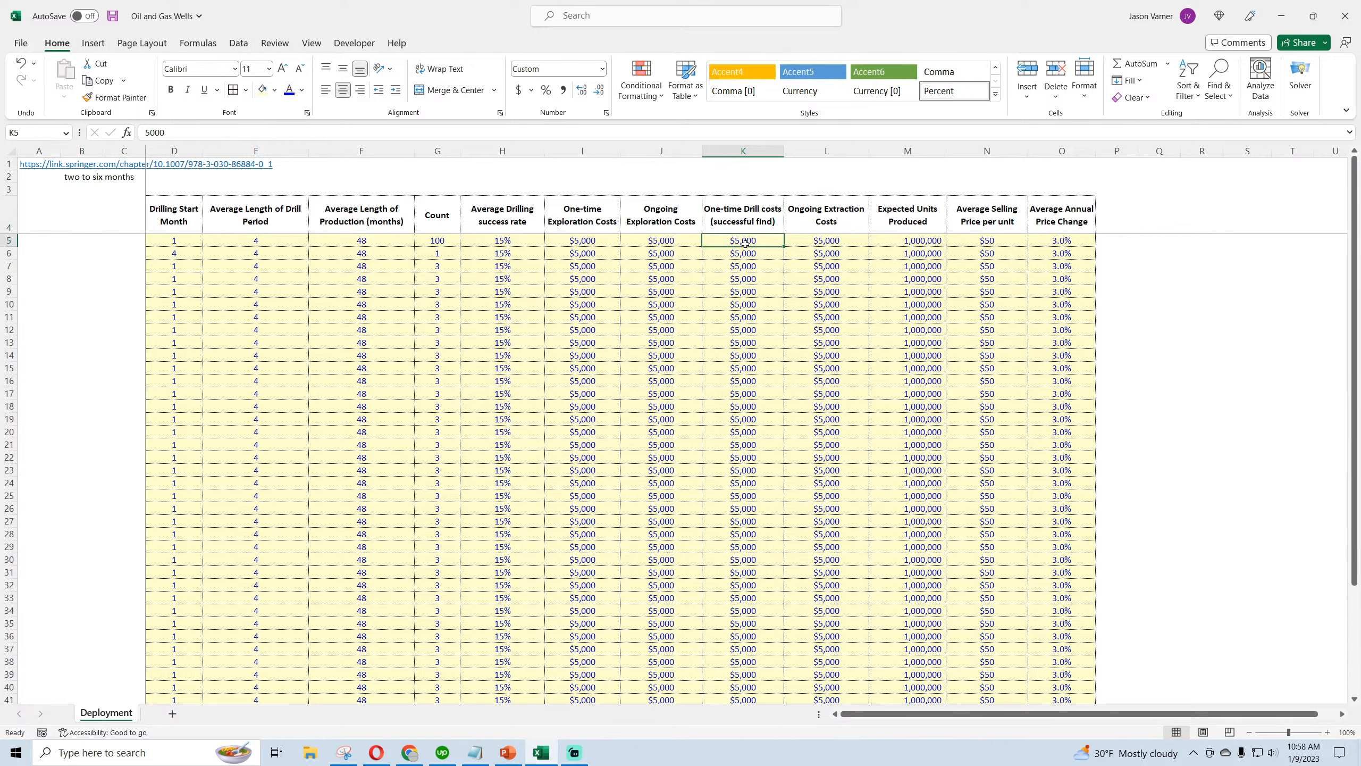
{"action": "left_click", "coordinate": [852, 228]}
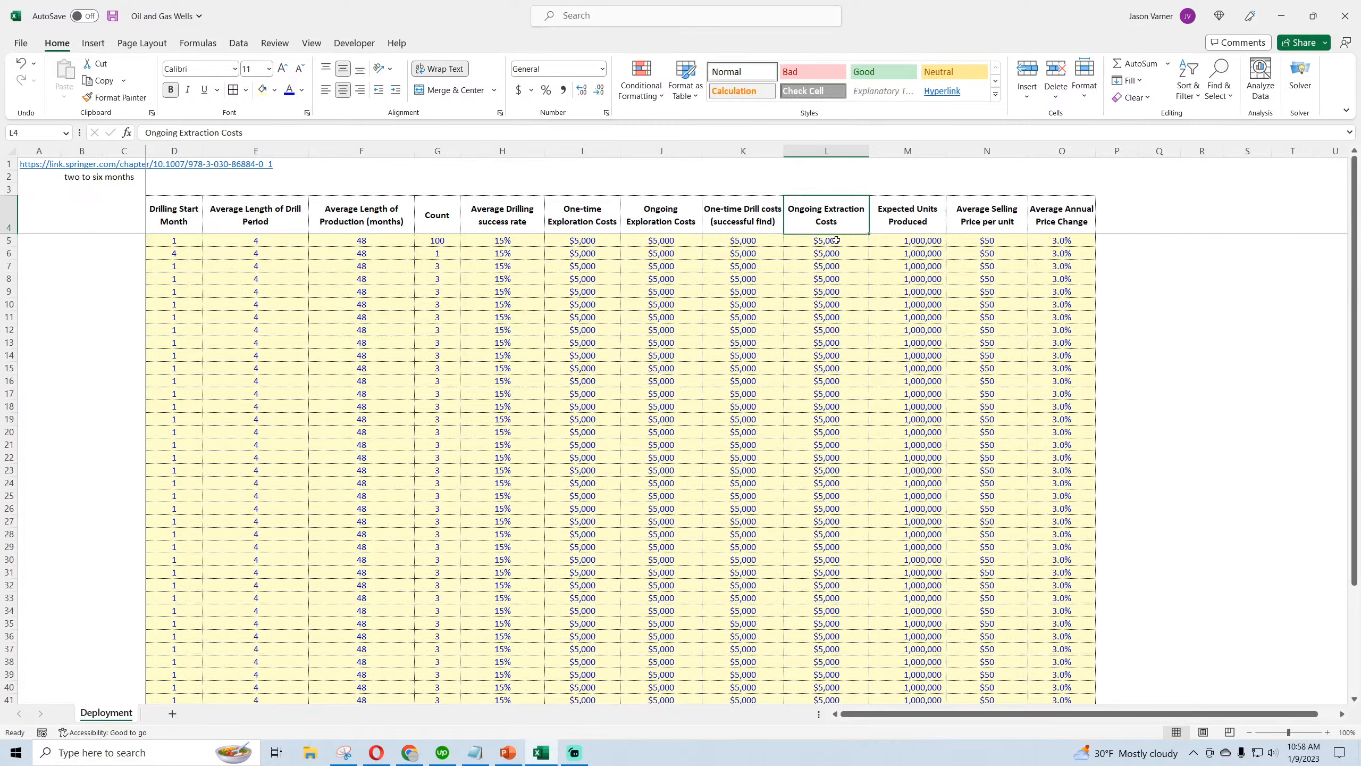
{"action": "left_click", "coordinate": [836, 240]}
{"action": "left_click", "coordinate": [831, 221]}
{"action": "left_click", "coordinate": [915, 242]}
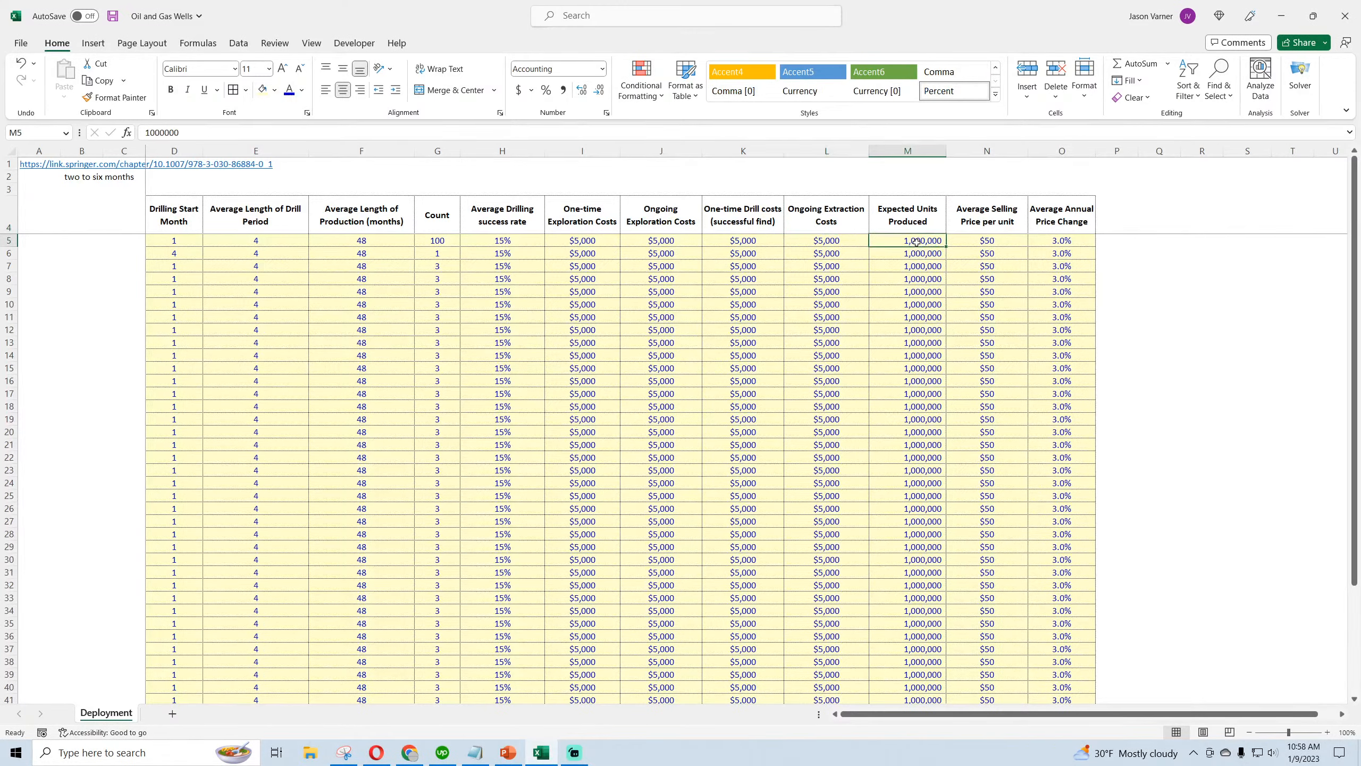
- Set the Average Length of Production to 60 months in F5, fill it down the column and save the workbook
{"action": "left_click", "coordinate": [379, 245]}
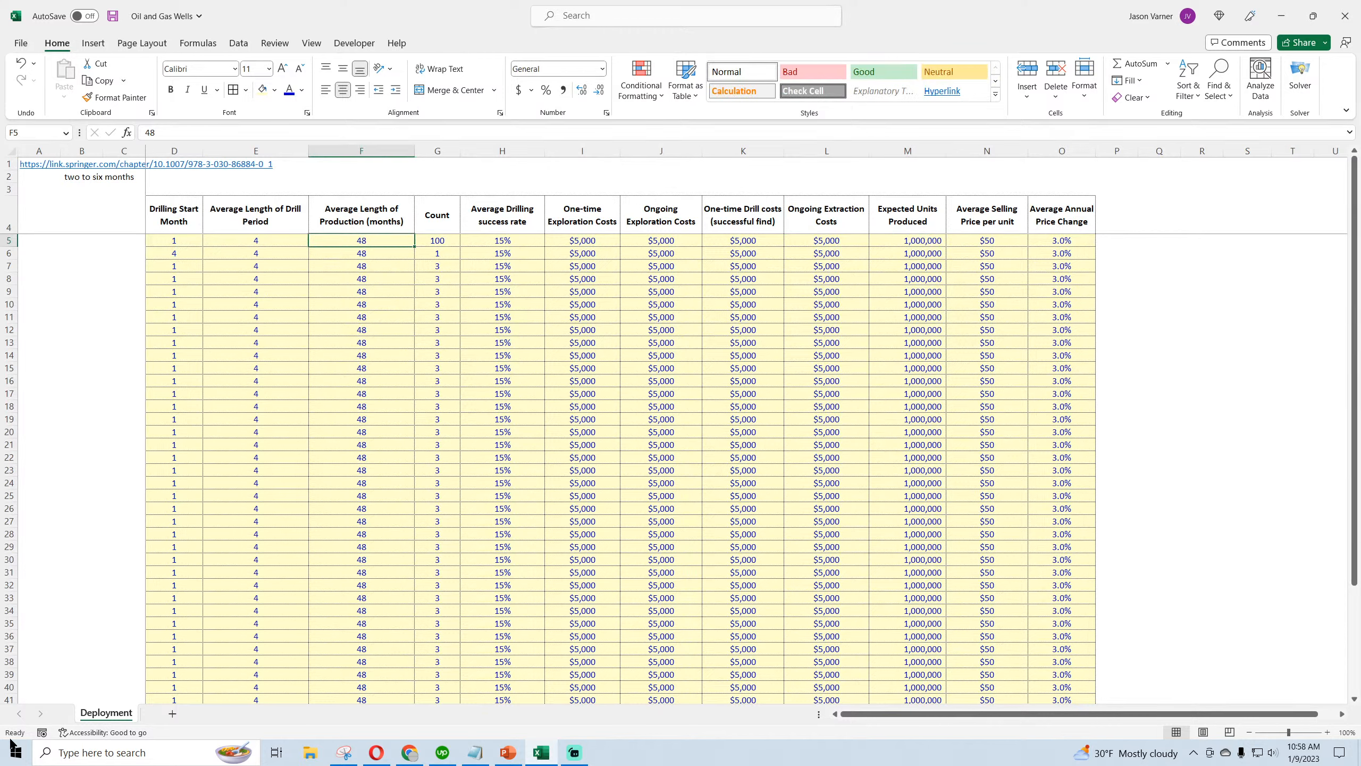
{"action": "type", "text": "60"}
{"action": "key", "text": "Return"}
{"action": "left_click", "coordinate": [410, 242]}
{"action": "double_click", "coordinate": [415, 245]}
{"action": "left_click", "coordinate": [383, 241]}
{"action": "left_click", "coordinate": [113, 16]}
{"action": "left_click", "coordinate": [995, 242]}
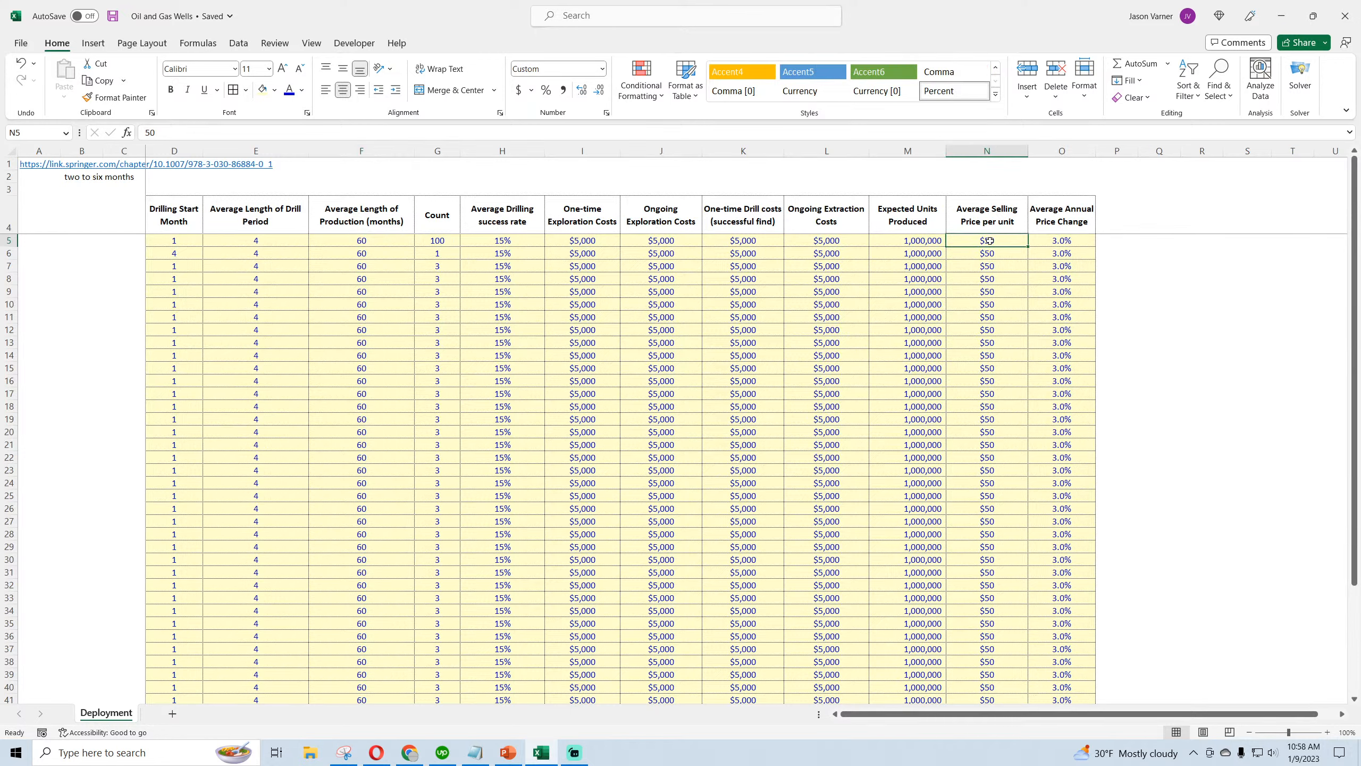
{"action": "left_click", "coordinate": [1066, 241]}
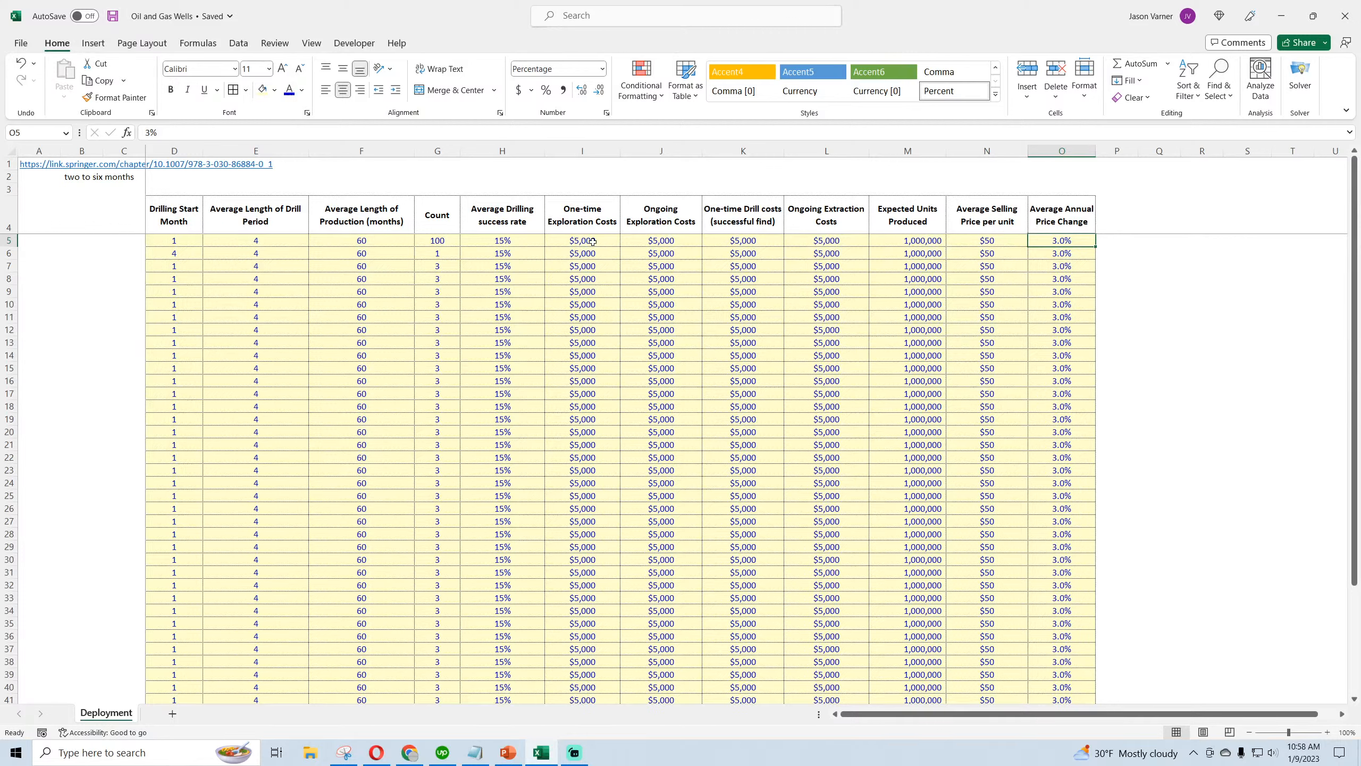
{"action": "left_click_drag", "start_coordinate": [592, 242], "coordinate": [579, 458]}
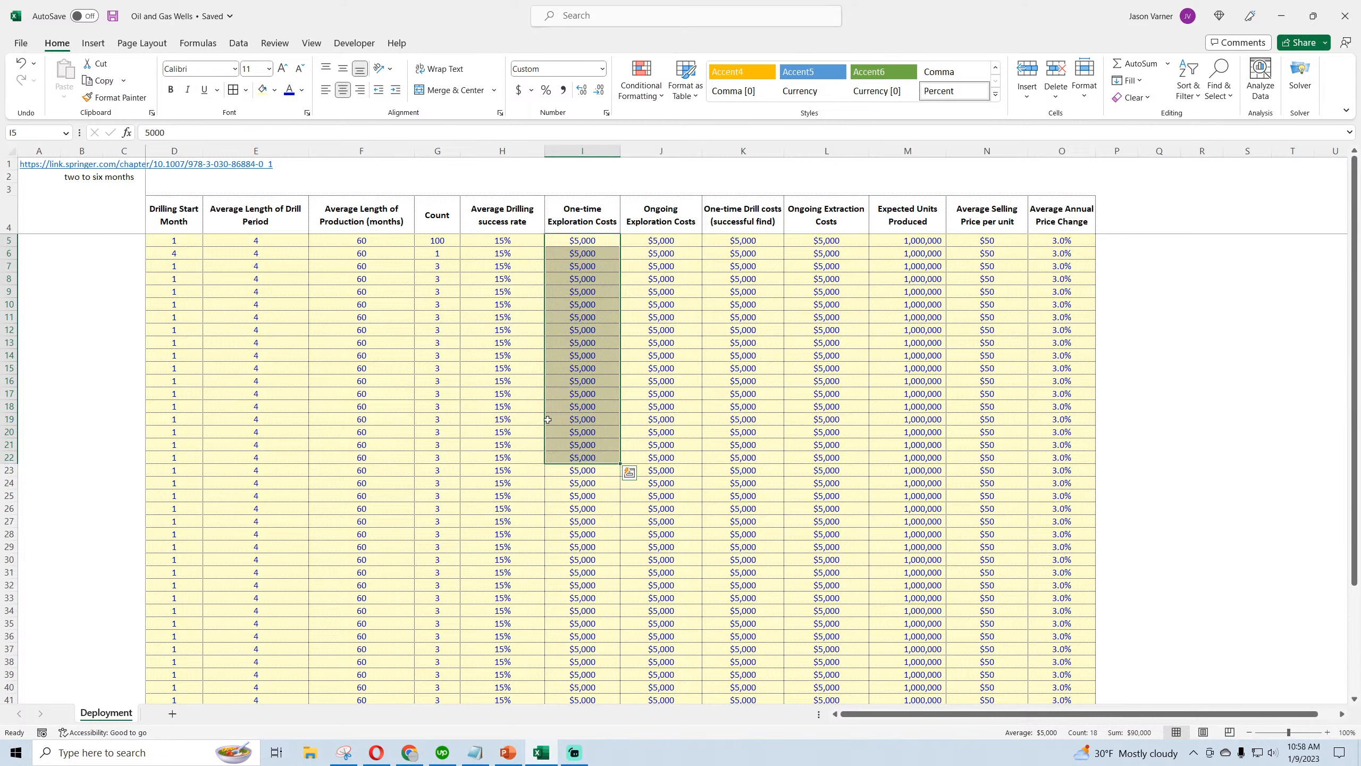
- Review the one-time and ongoing exploration, drill and extraction cost columns on the Deployment sheet
{"action": "left_click", "coordinate": [580, 214]}
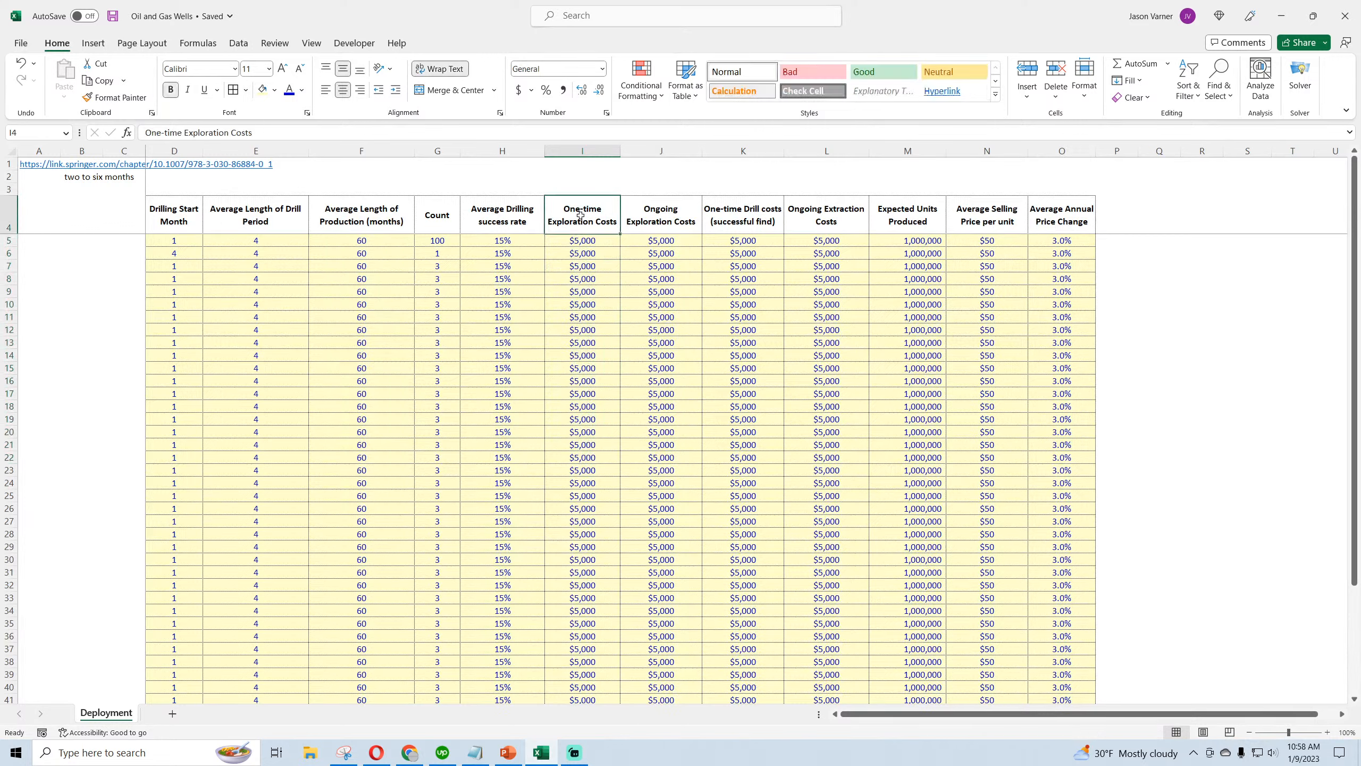
{"action": "left_click", "coordinate": [580, 243]}
{"action": "left_click", "coordinate": [662, 226]}
{"action": "left_click", "coordinate": [662, 241]}
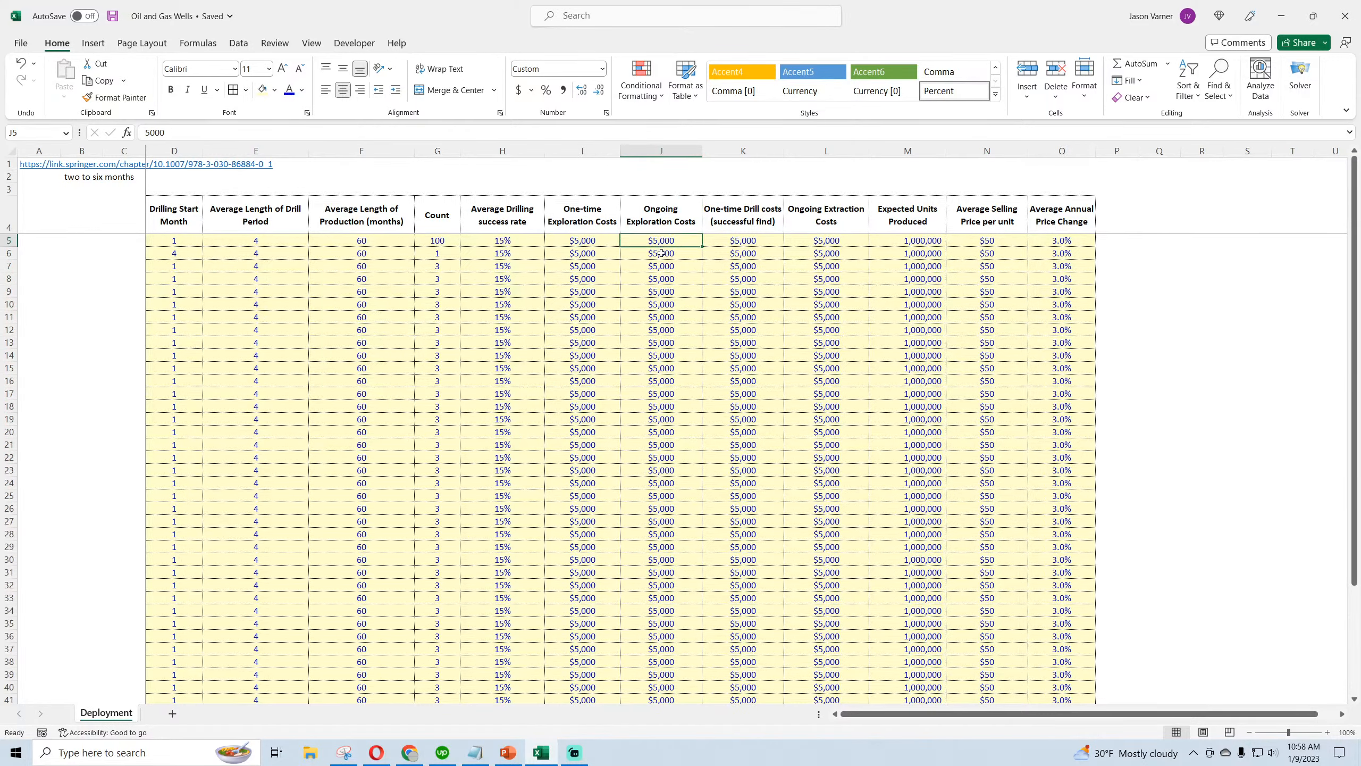
{"action": "left_click", "coordinate": [662, 253]}
{"action": "left_click", "coordinate": [741, 219]}
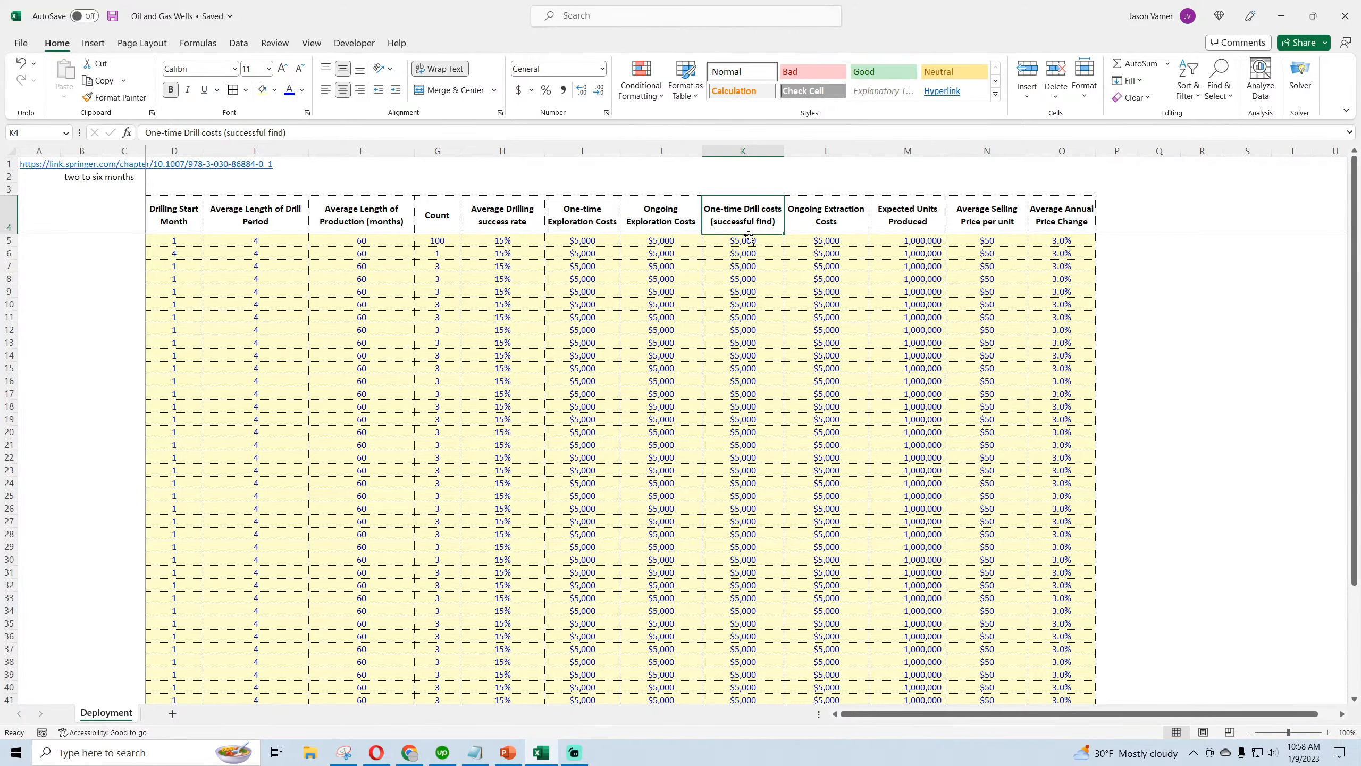
{"action": "left_click", "coordinate": [824, 241]}
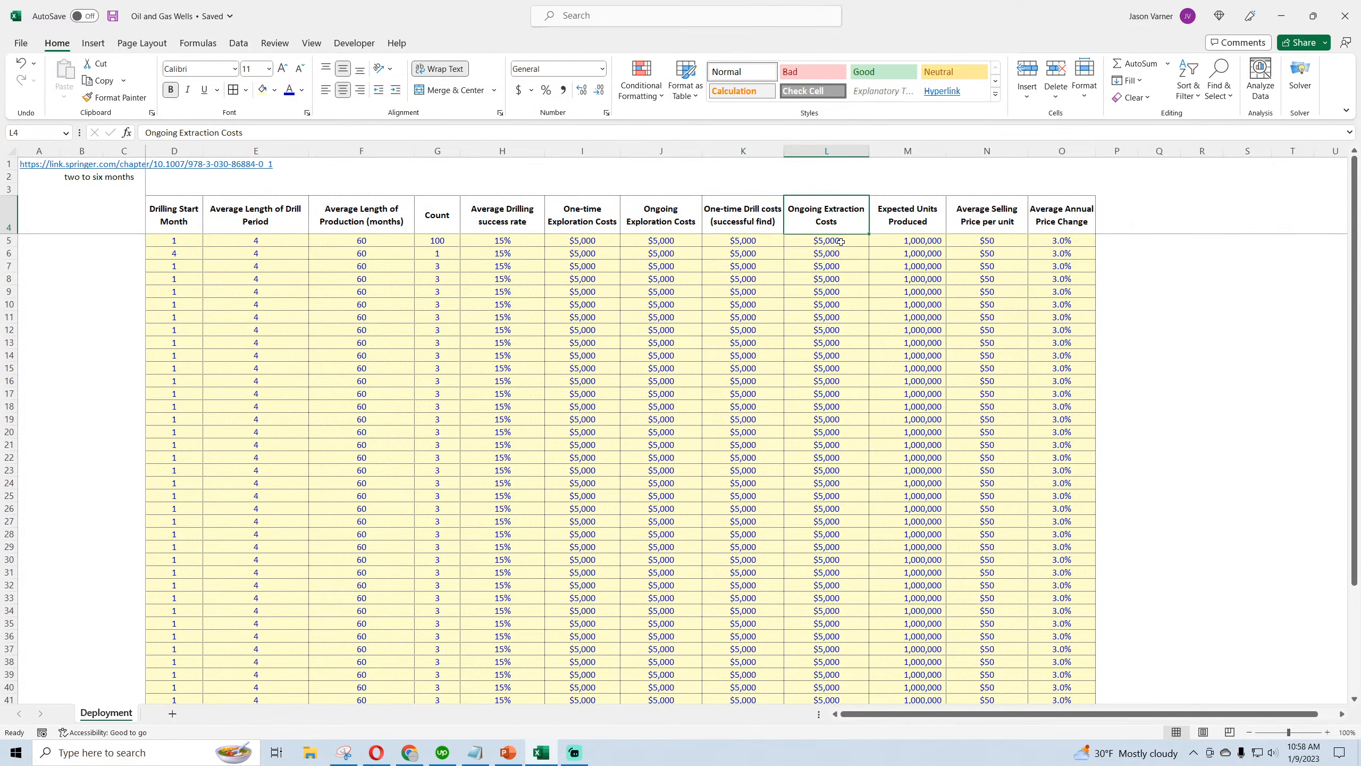
- Add one new blank worksheet after the Deployment sheet, deleting the surplus extra sheet
{"action": "left_click", "coordinate": [172, 713]}
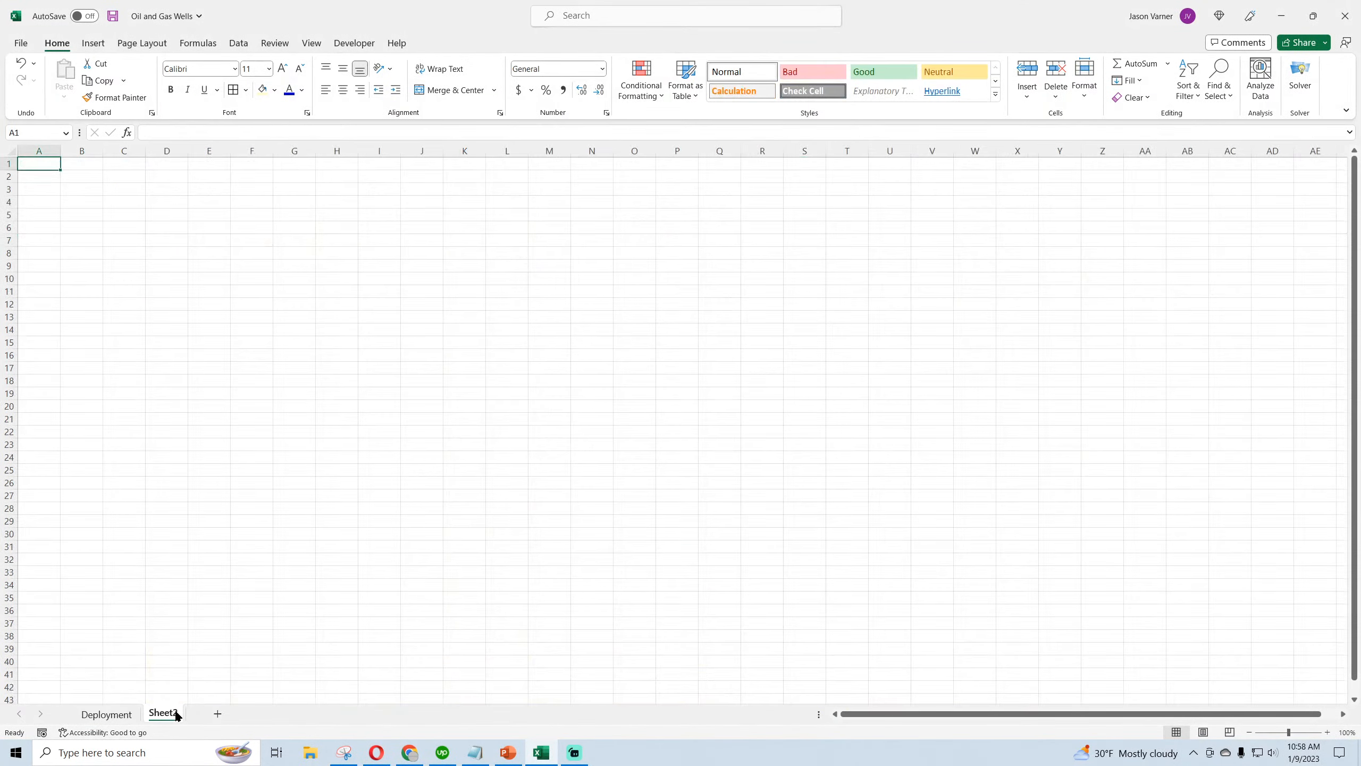
{"action": "left_click", "coordinate": [219, 715]}
{"action": "right_click", "coordinate": [208, 718]}
{"action": "left_click", "coordinate": [253, 550]}
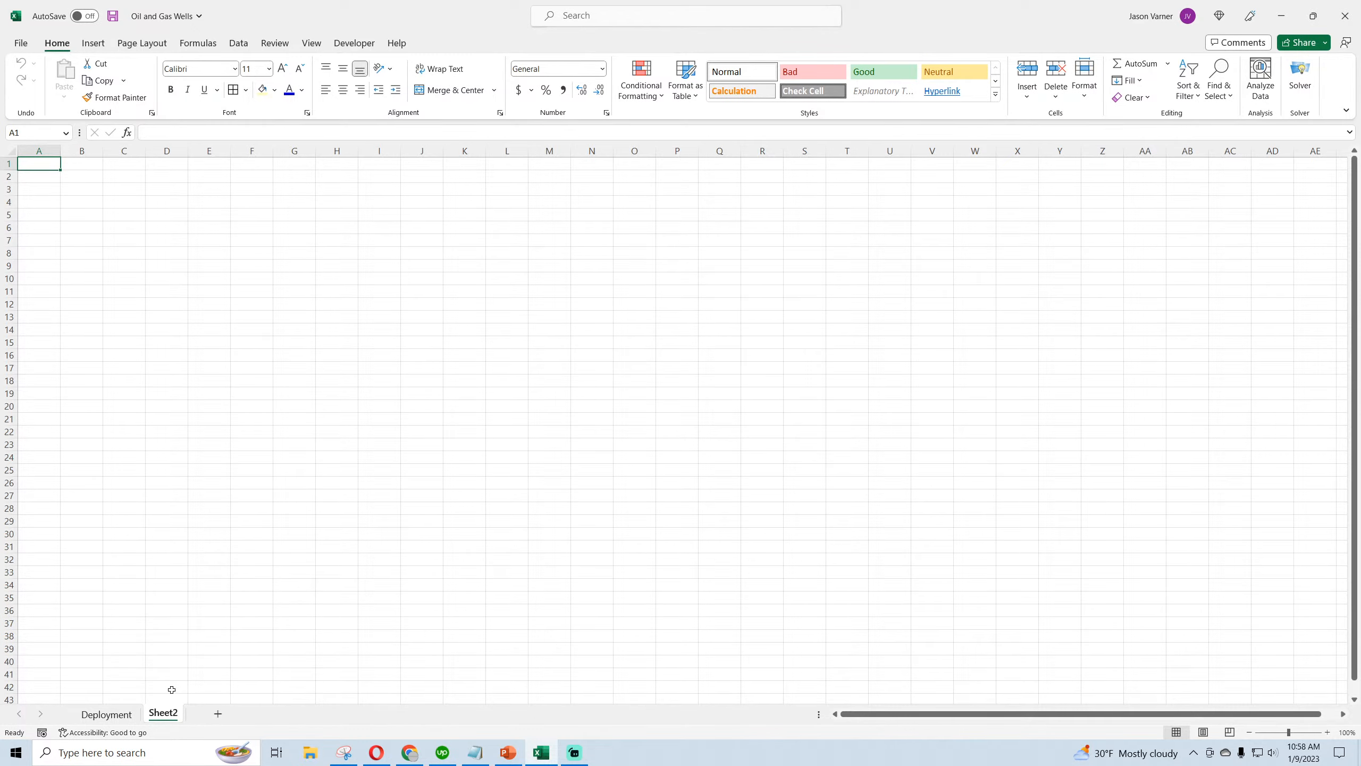
- Colour the Deployment sheet tab with the recently used light yellow and save the workbook
{"action": "right_click", "coordinate": [113, 718]}
{"action": "mouse_move", "coordinate": [151, 649]}
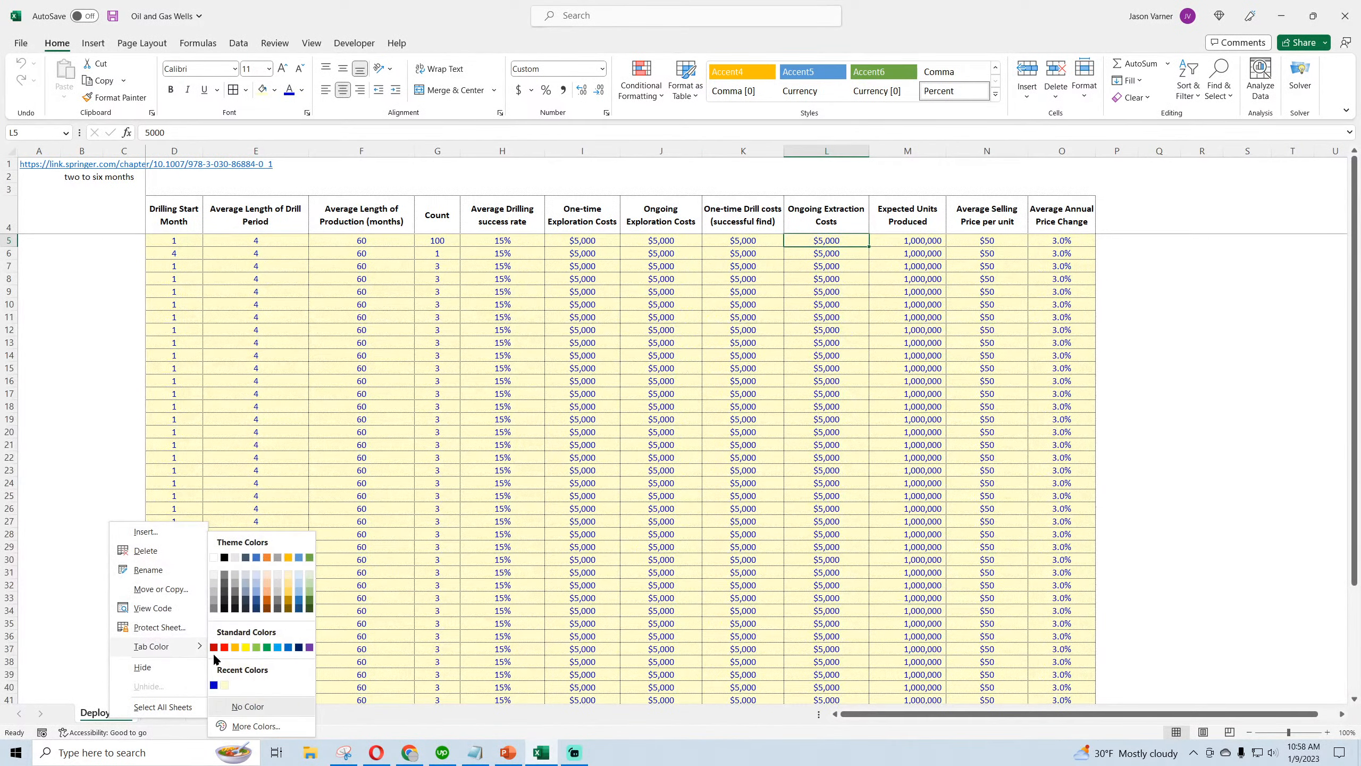
{"action": "left_click", "coordinate": [224, 686]}
{"action": "left_click", "coordinate": [662, 341]}
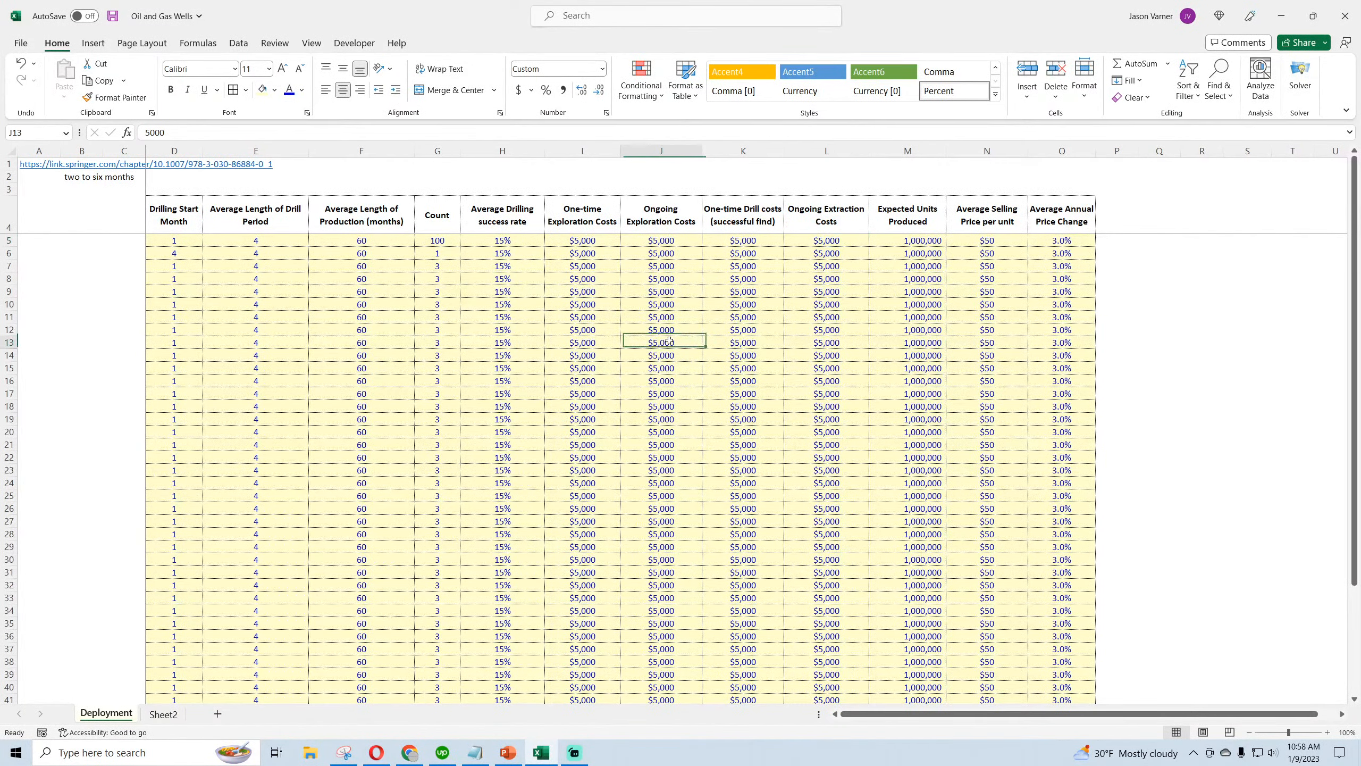
{"action": "left_click", "coordinate": [113, 16]}
- Examine the drill period, production length, count and cost assumption columns on the Deployment sheet
{"action": "left_click", "coordinate": [244, 268]}
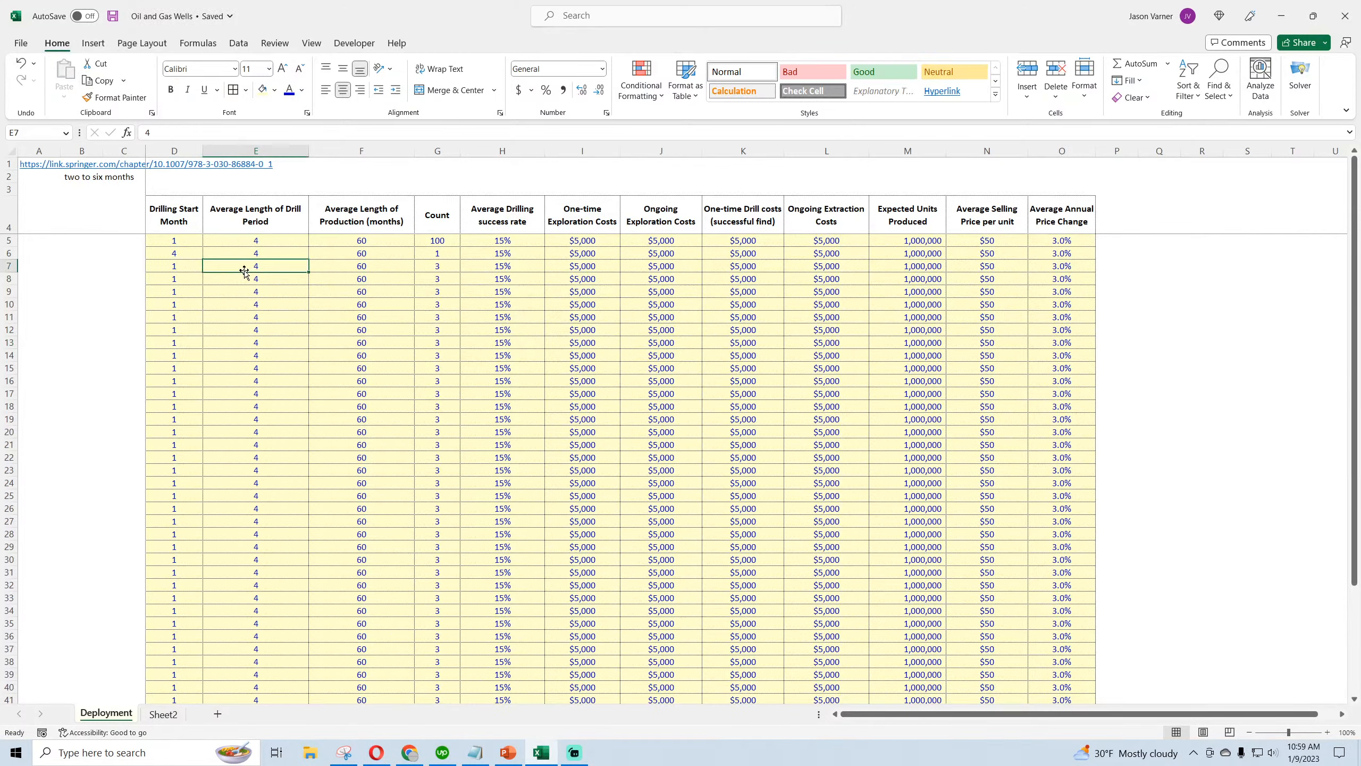
{"action": "left_click", "coordinate": [365, 243]}
{"action": "left_click", "coordinate": [428, 237]}
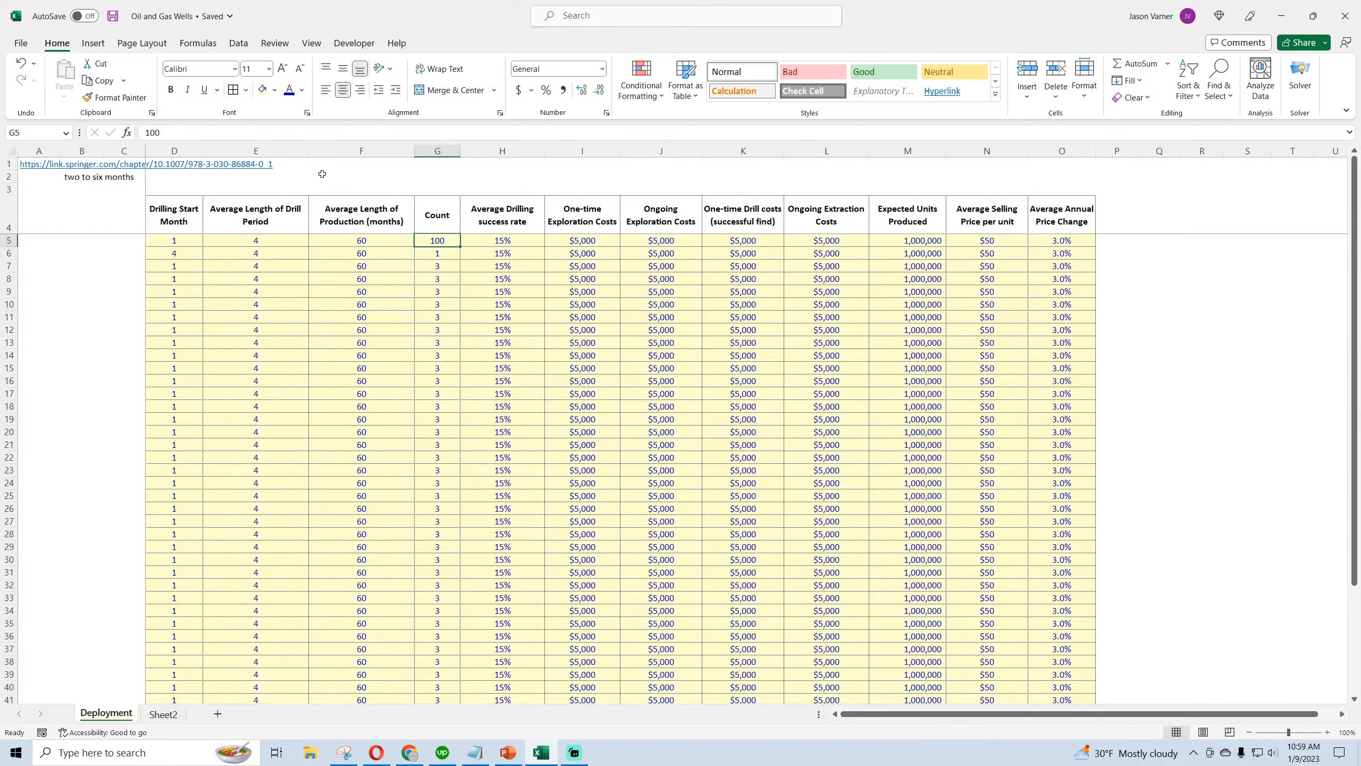
{"action": "left_click", "coordinate": [266, 219]}
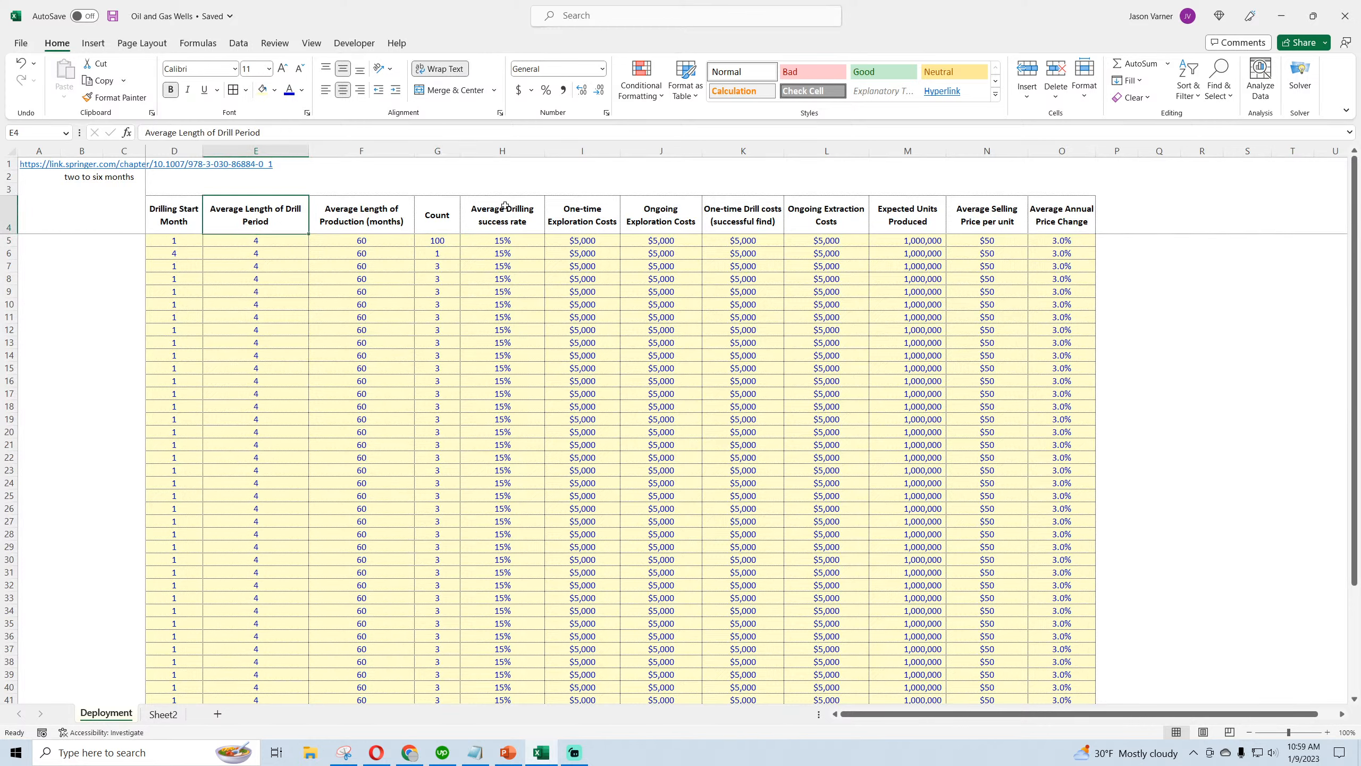
{"action": "left_click", "coordinate": [576, 200]}
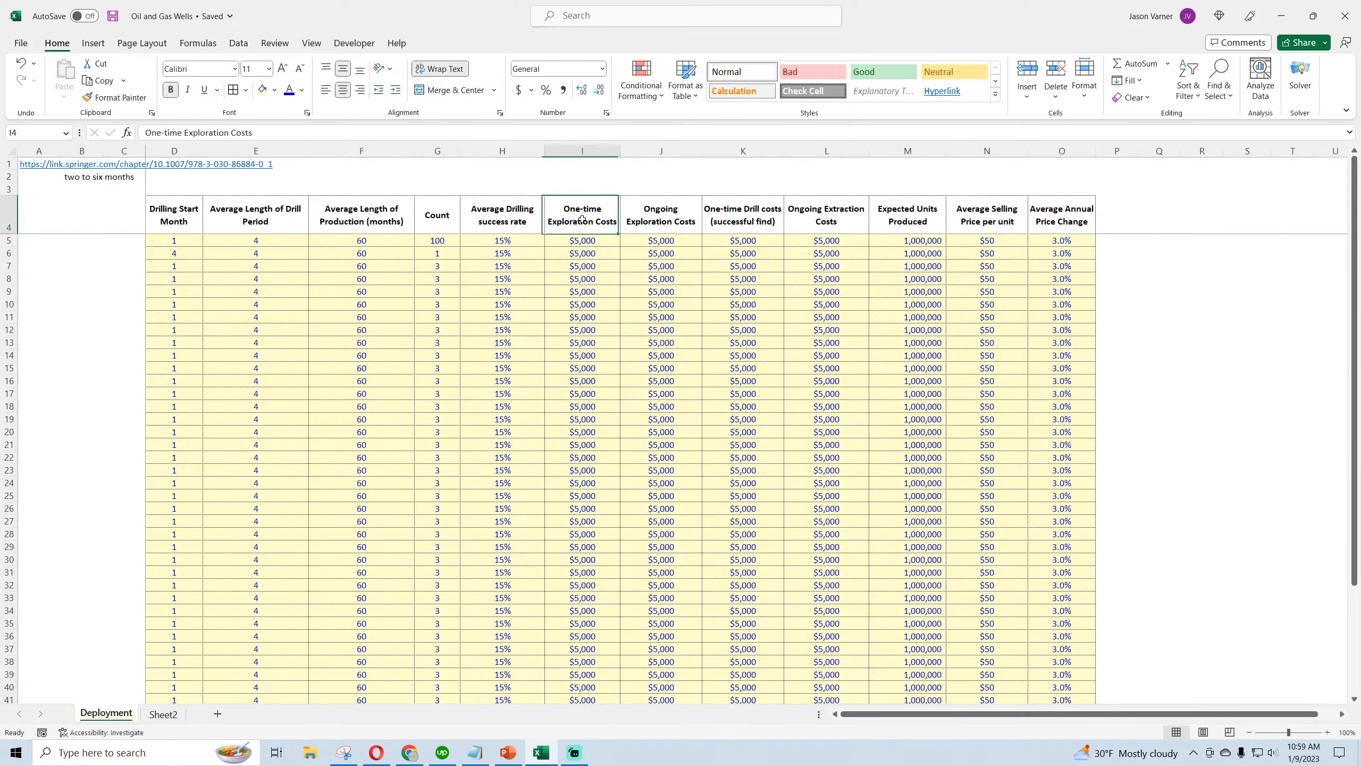
{"action": "left_click", "coordinate": [646, 220]}
{"action": "left_click", "coordinate": [725, 220]}
{"action": "left_click", "coordinate": [819, 220]}
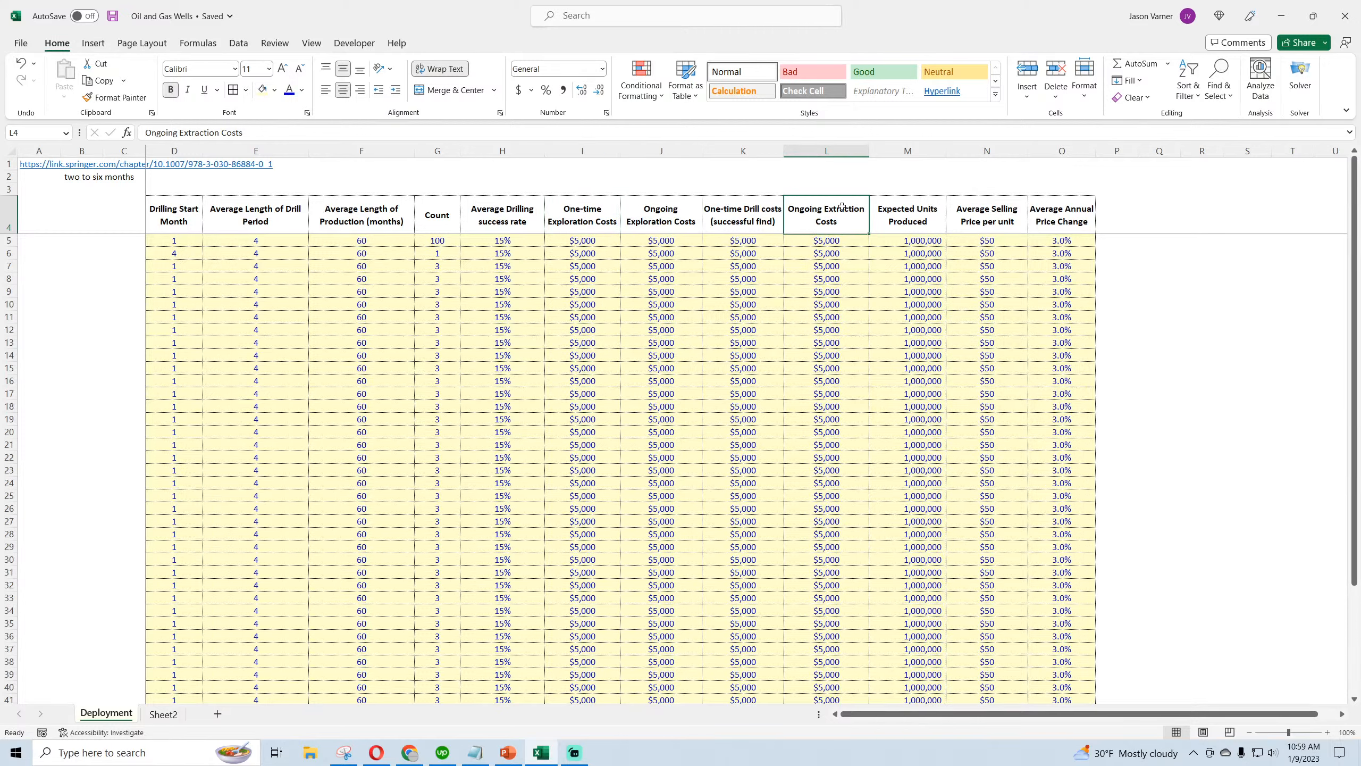
- Insert a column before Average Annual Price Change and copy that column's contents and formatting into it
{"action": "left_click", "coordinate": [1059, 151]}
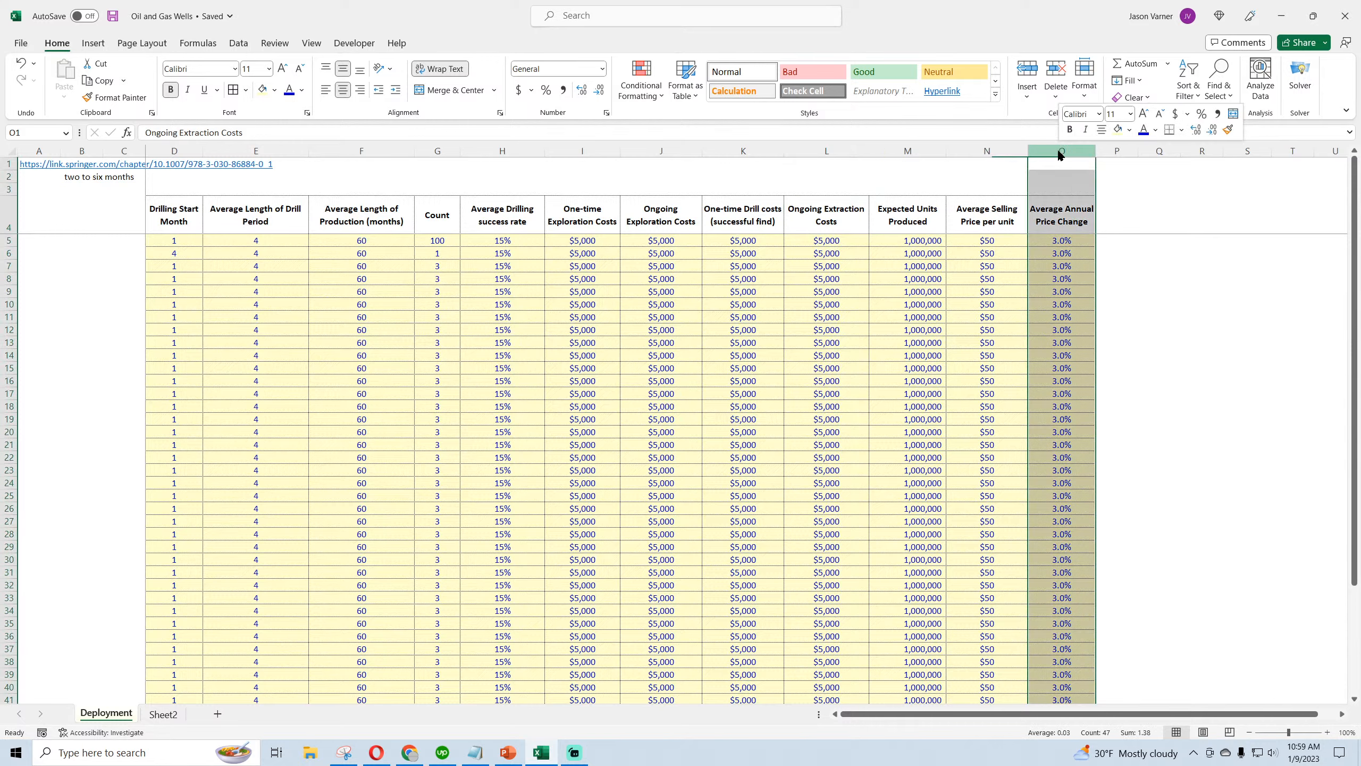
{"action": "right_click", "coordinate": [1059, 150]}
{"action": "left_click", "coordinate": [1091, 288]}
{"action": "right_click", "coordinate": [1143, 151]}
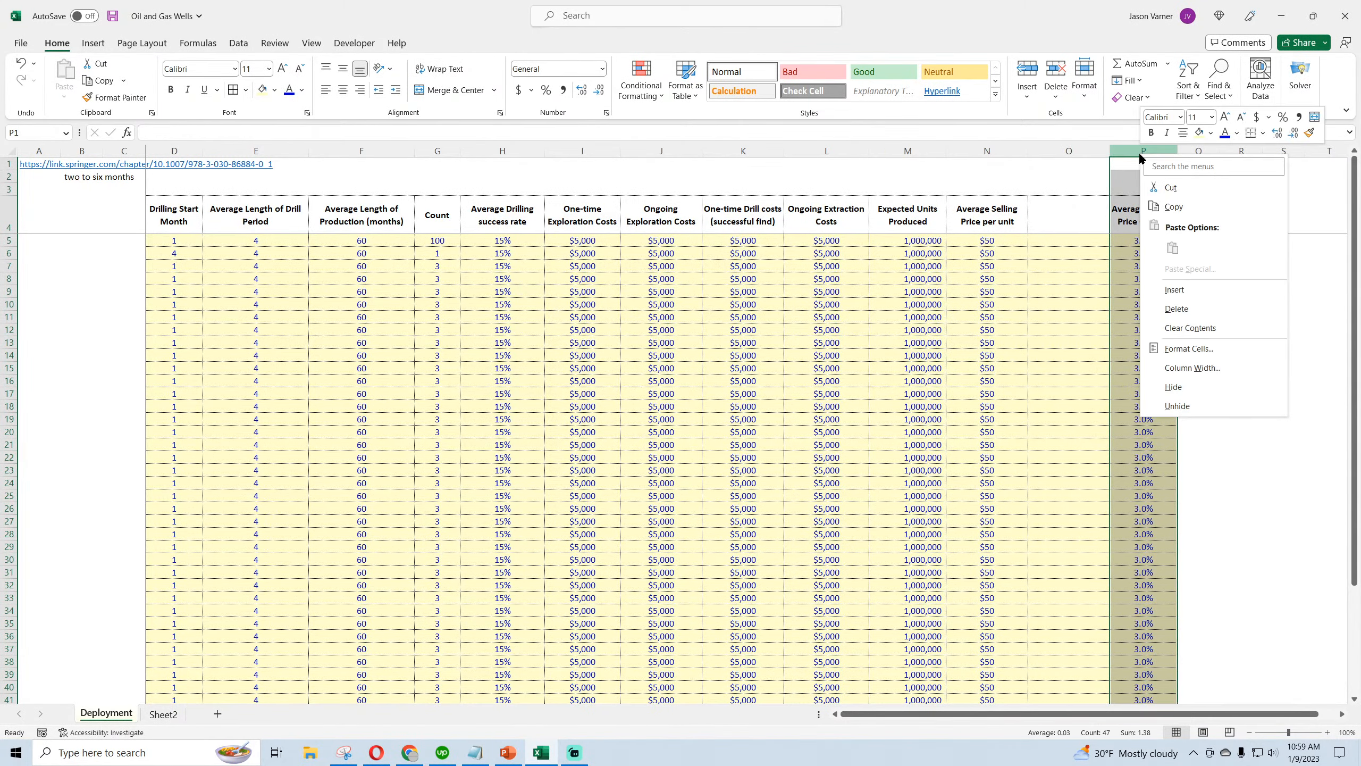
{"action": "left_click", "coordinate": [1166, 188]}
{"action": "right_click", "coordinate": [1048, 151]}
{"action": "left_click", "coordinate": [1075, 250]}
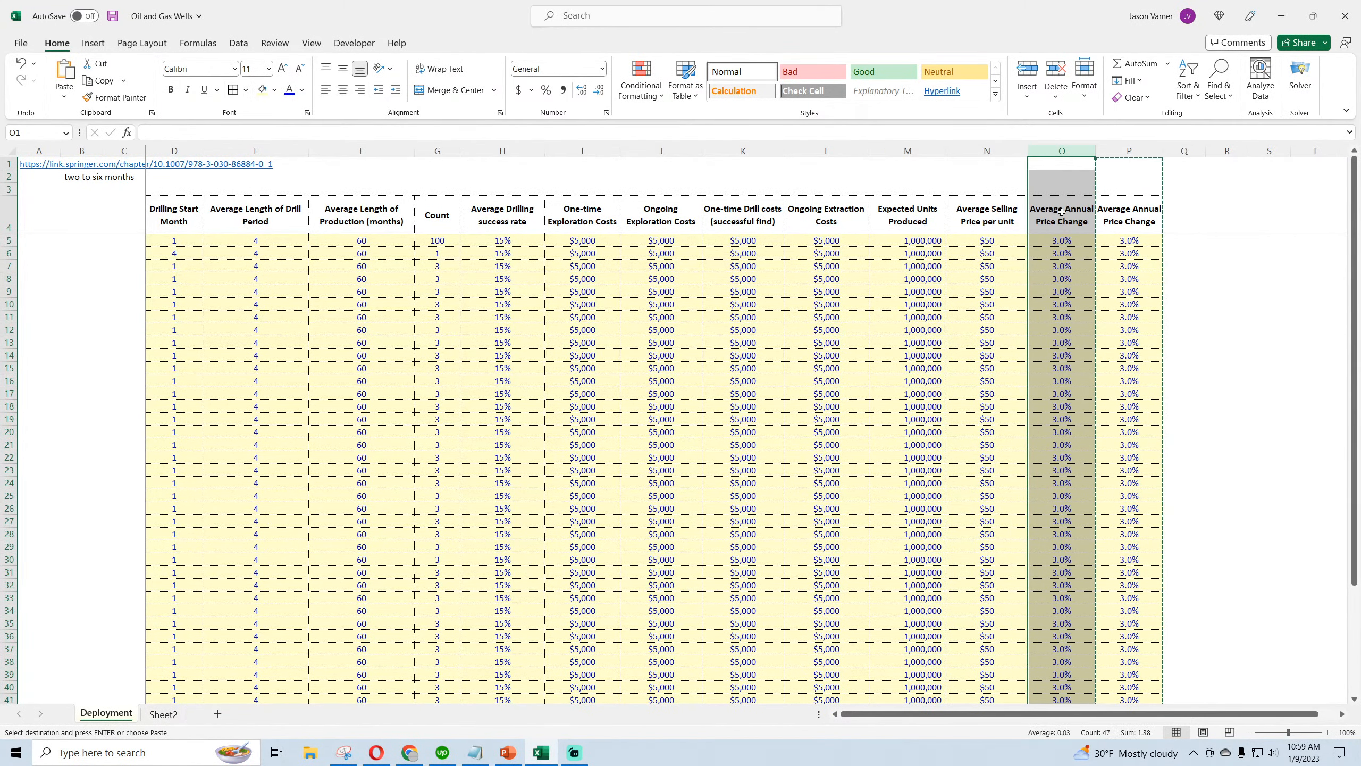
- Title the inserted column "% of Production Revenue Kept" in O4 and widen it so the header fits on two lines
{"action": "type", "text": "%"}
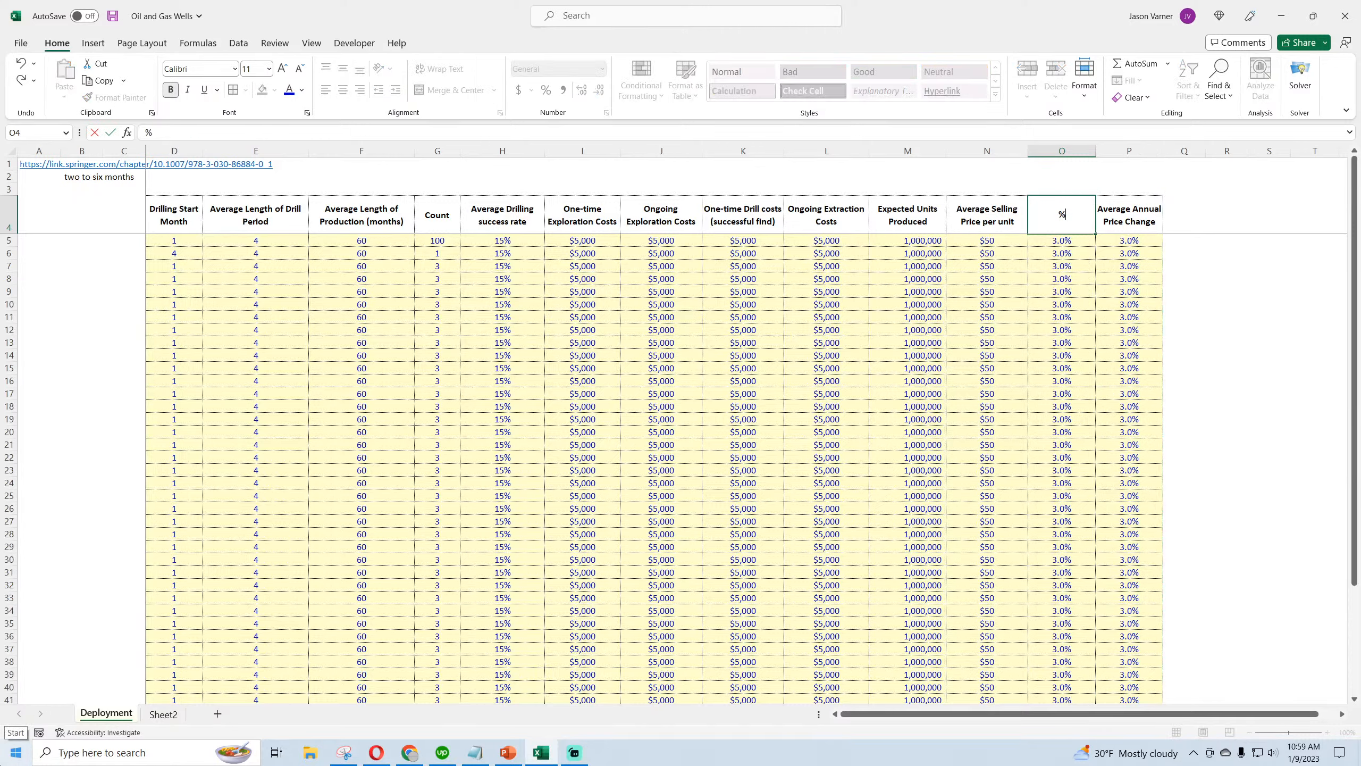
{"action": "type", "text": " of Production"}
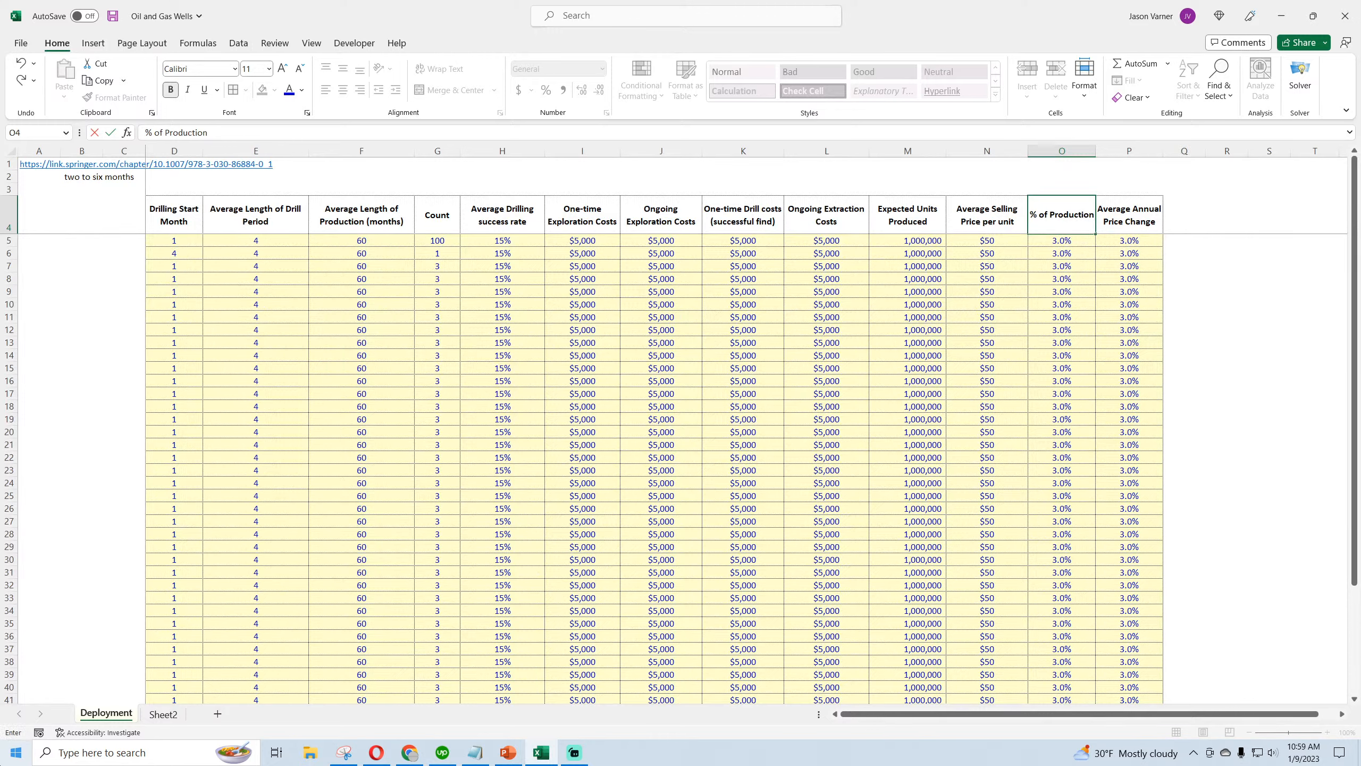
{"action": "type", "text": " Revenue"}
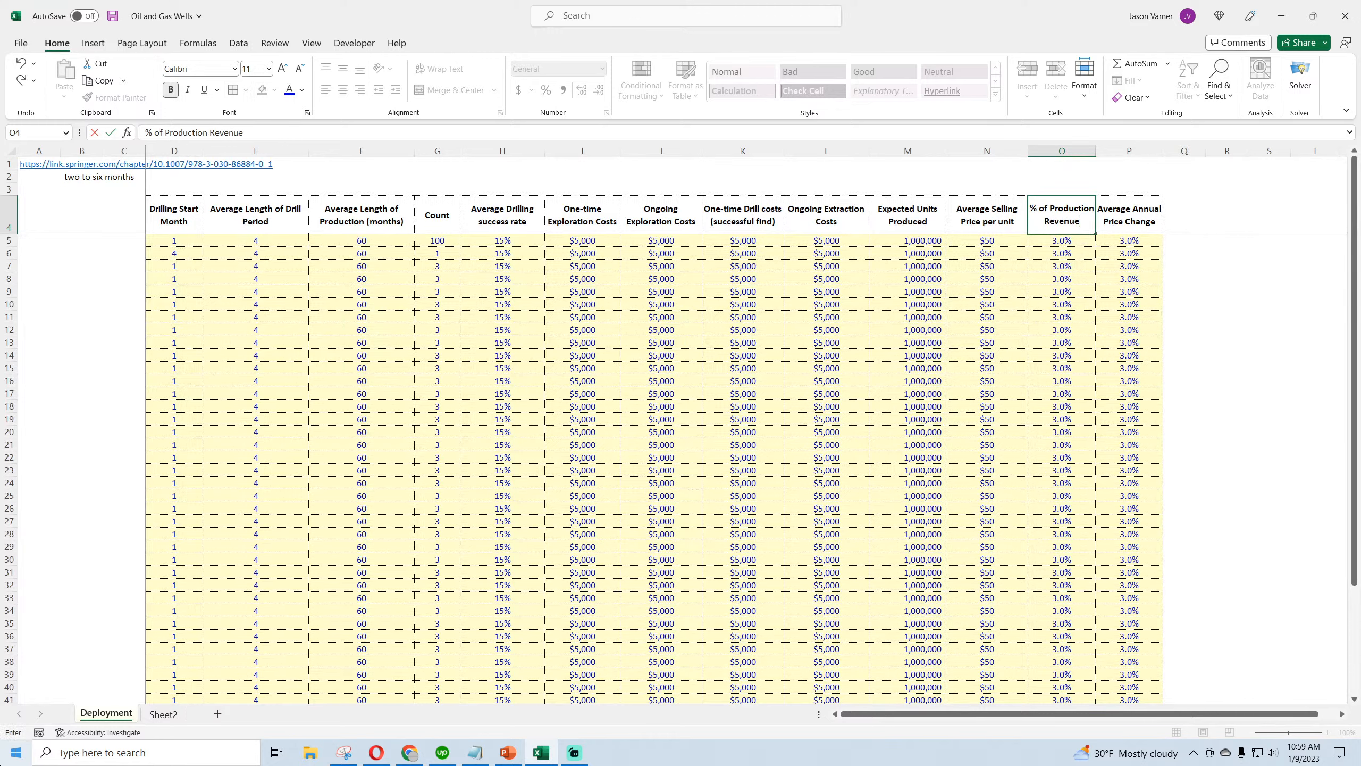
{"action": "type", "text": " Kept"}
{"action": "key", "text": "Return"}
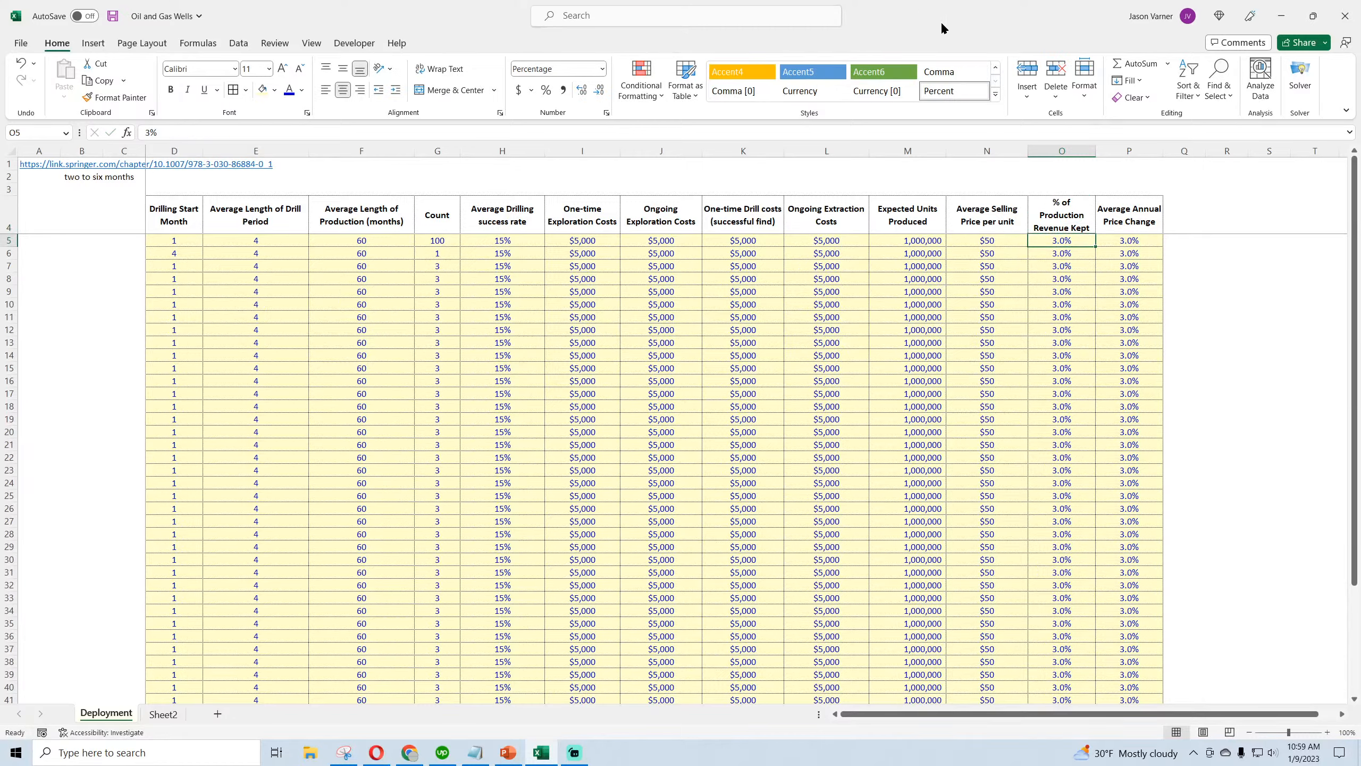
{"action": "left_click_drag", "start_coordinate": [1096, 152], "coordinate": [1121, 151]}
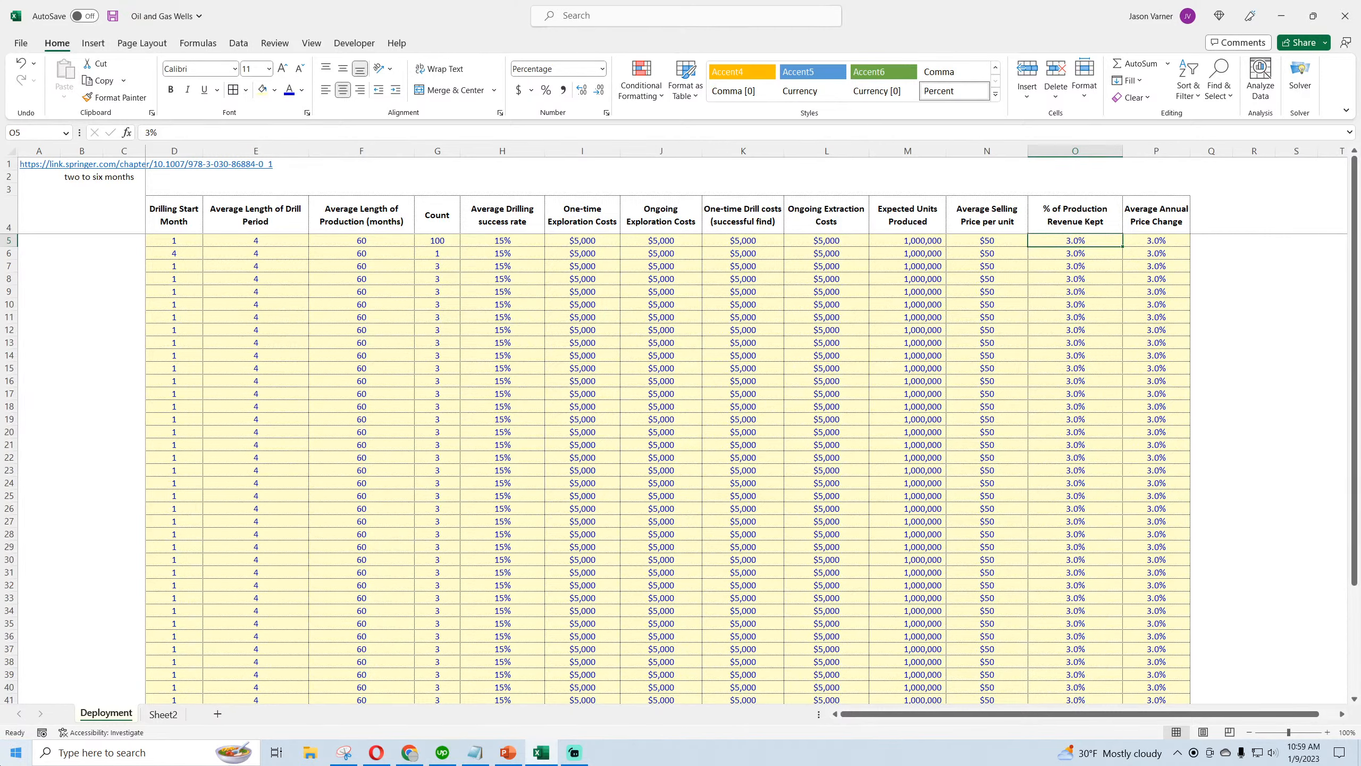
- Set the % of Production Revenue Kept to 85% in O5 and fill it down the column
{"action": "type", "text": "85"}
{"action": "key", "text": "Return"}
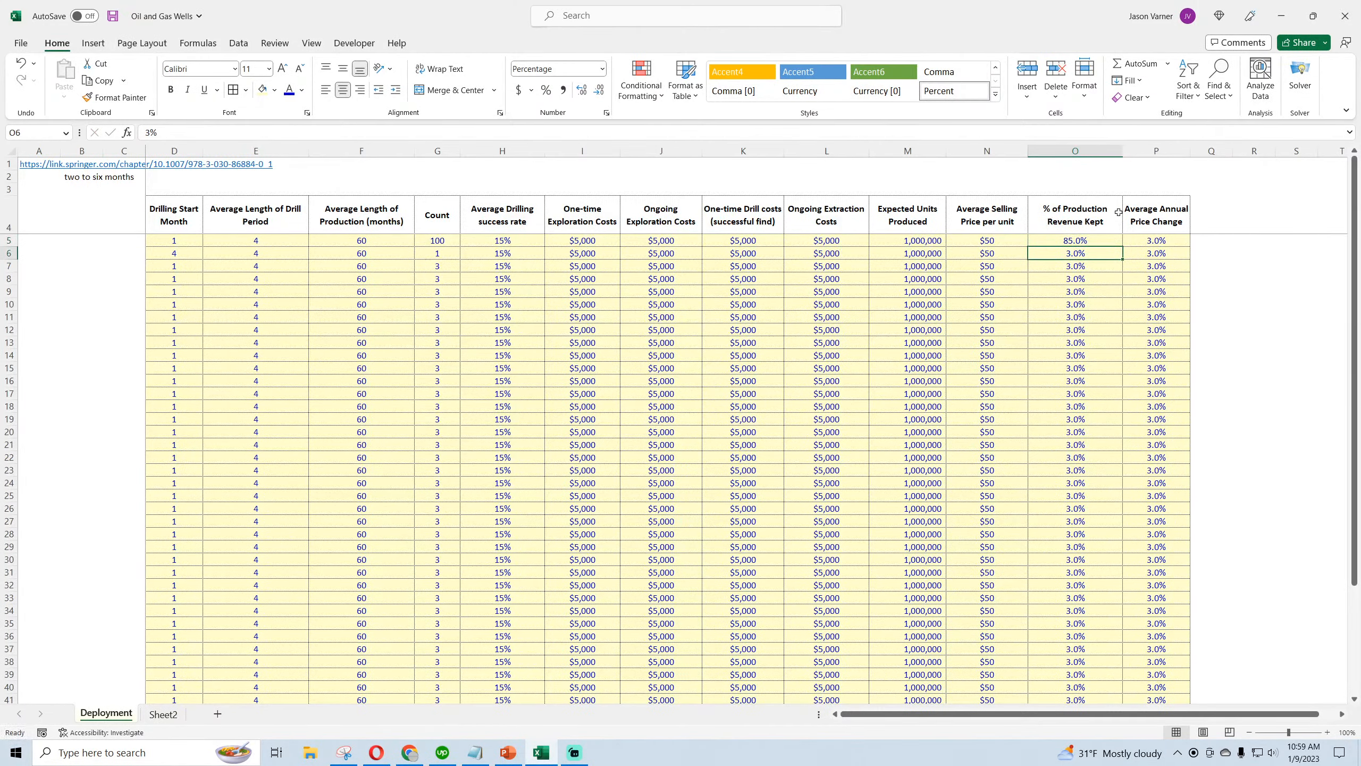
{"action": "left_click", "coordinate": [1075, 241]}
{"action": "double_click", "coordinate": [1122, 247]}
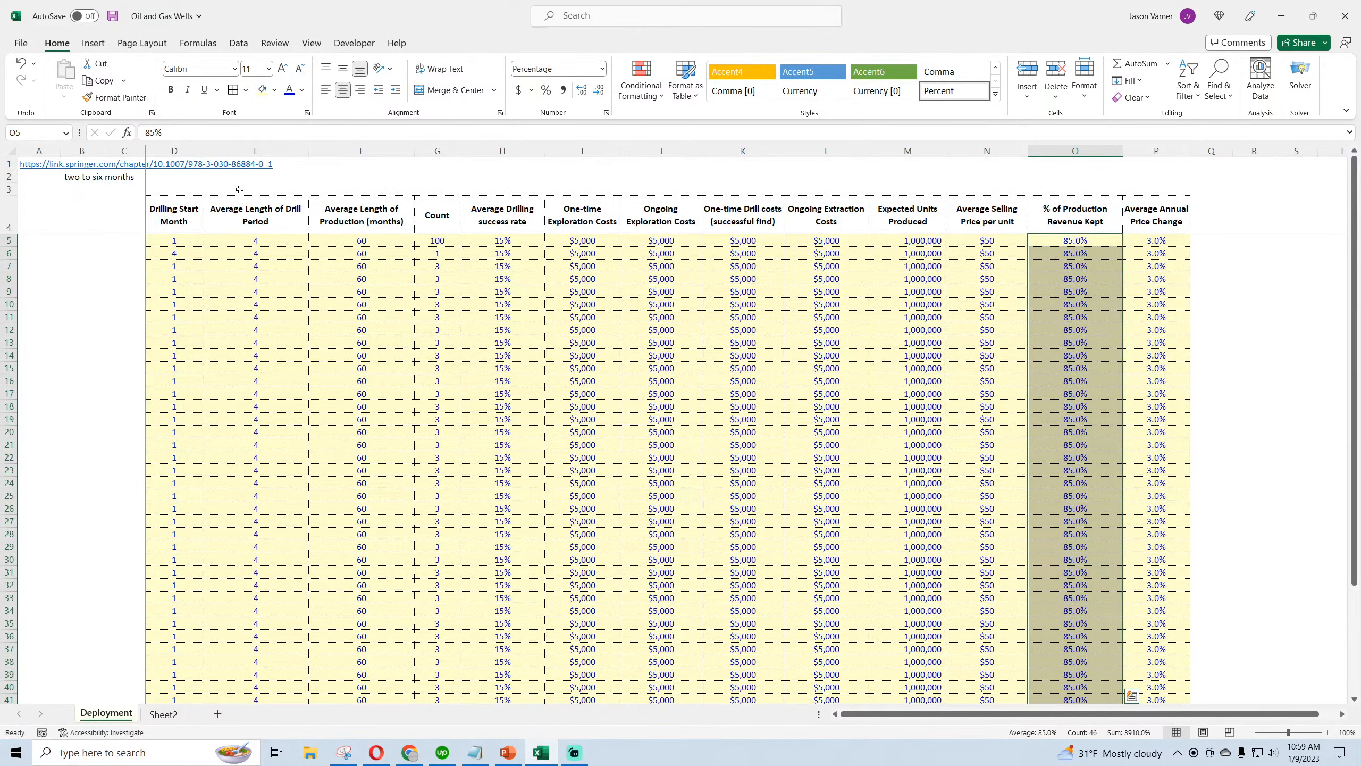
- Widen column C and add a bold, centred "Gas / Oil Well Description" header in C4
{"action": "left_click", "coordinate": [161, 266]}
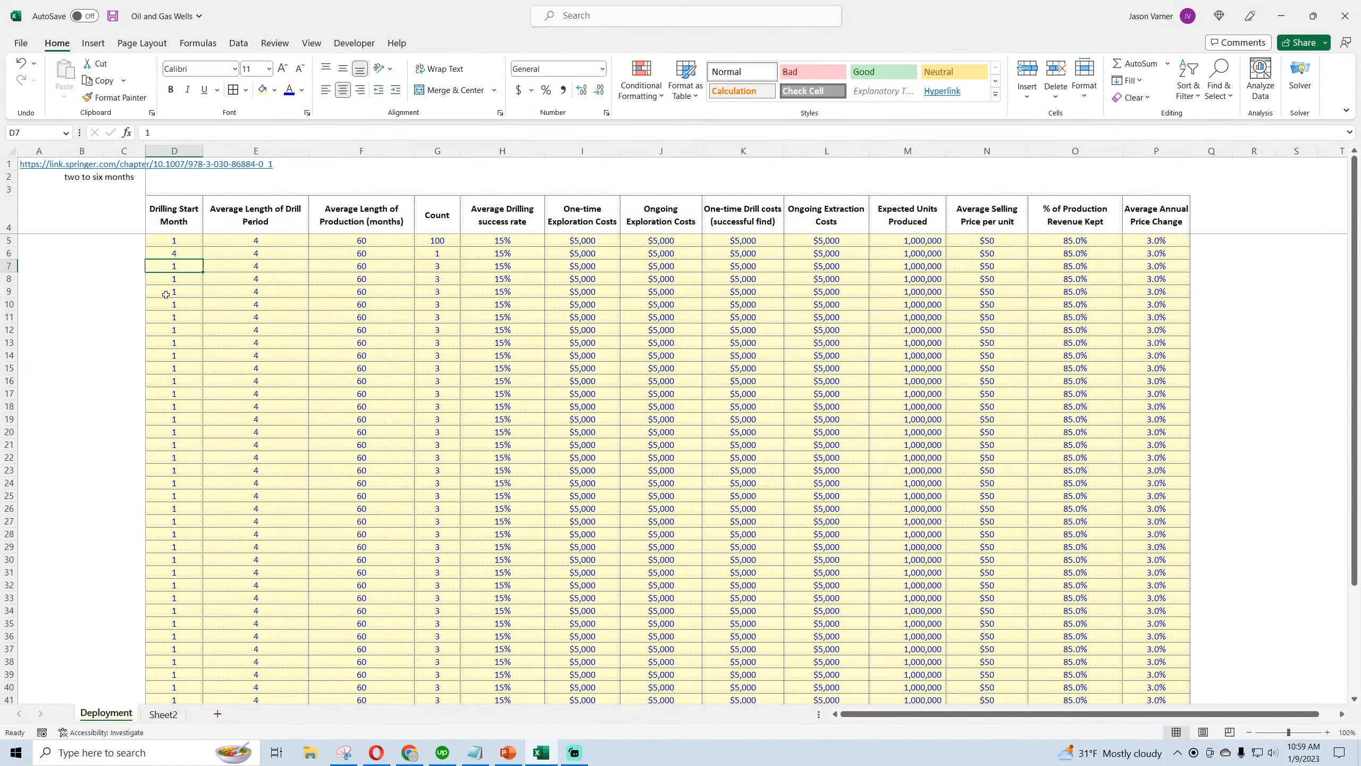
{"action": "left_click", "coordinate": [131, 229]}
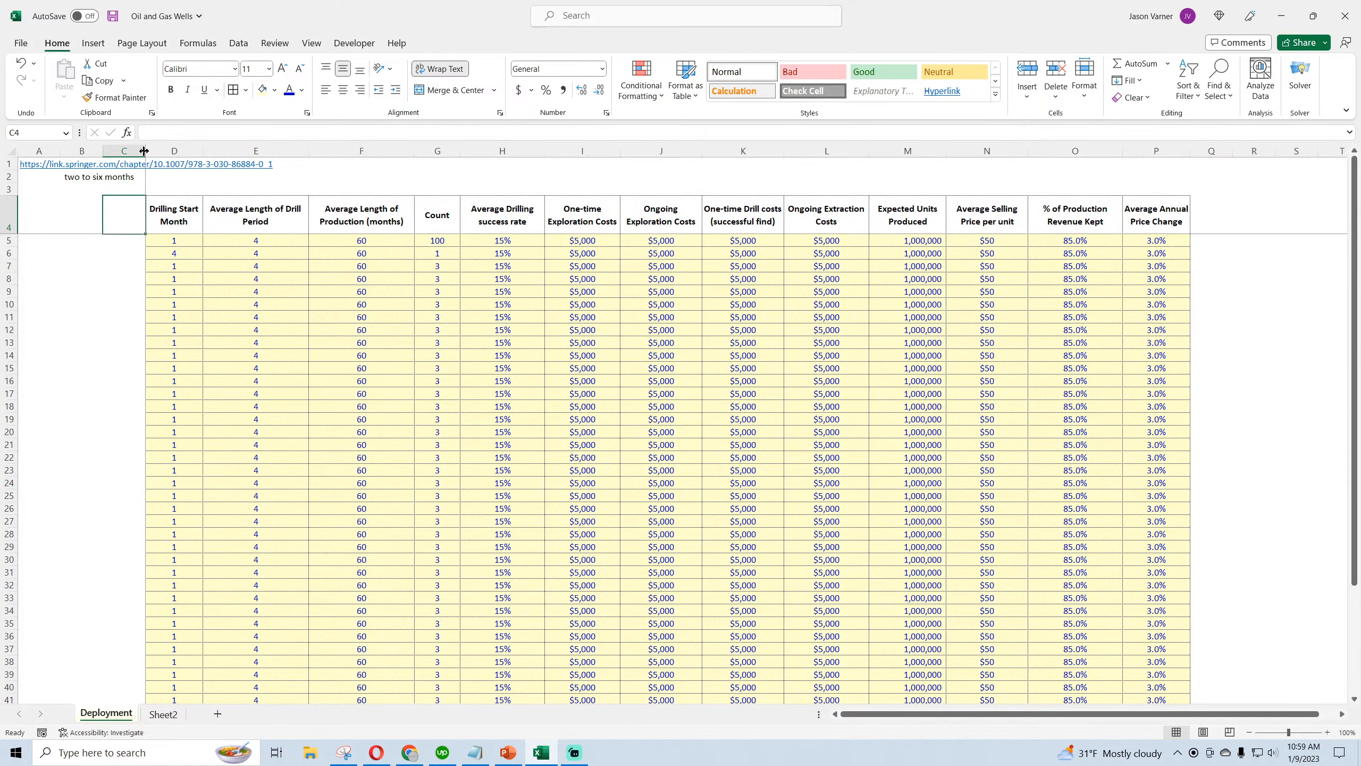
{"action": "left_click_drag", "start_coordinate": [144, 151], "coordinate": [202, 151]}
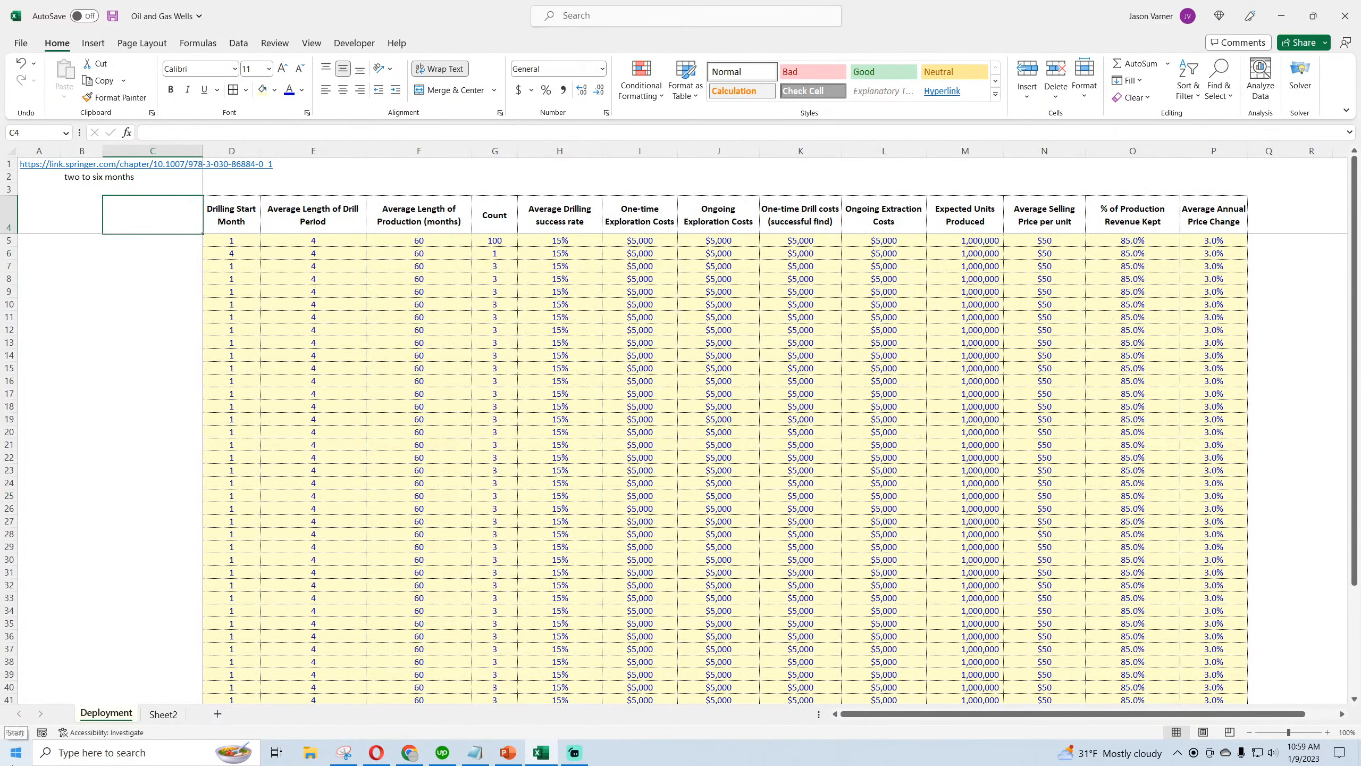
{"action": "type", "text": "Ga"}
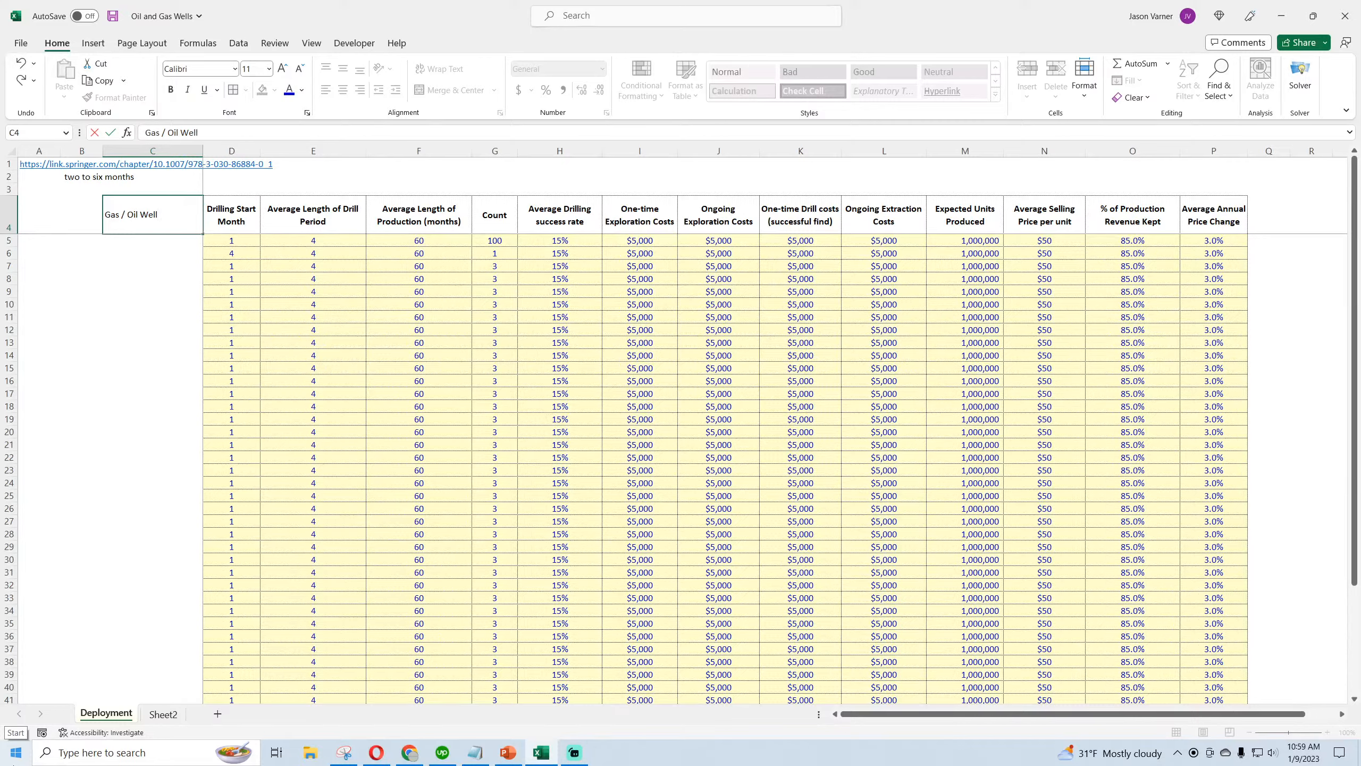
{"action": "type", "text": "s / Oil Well Description"}
{"action": "key", "text": "Return"}
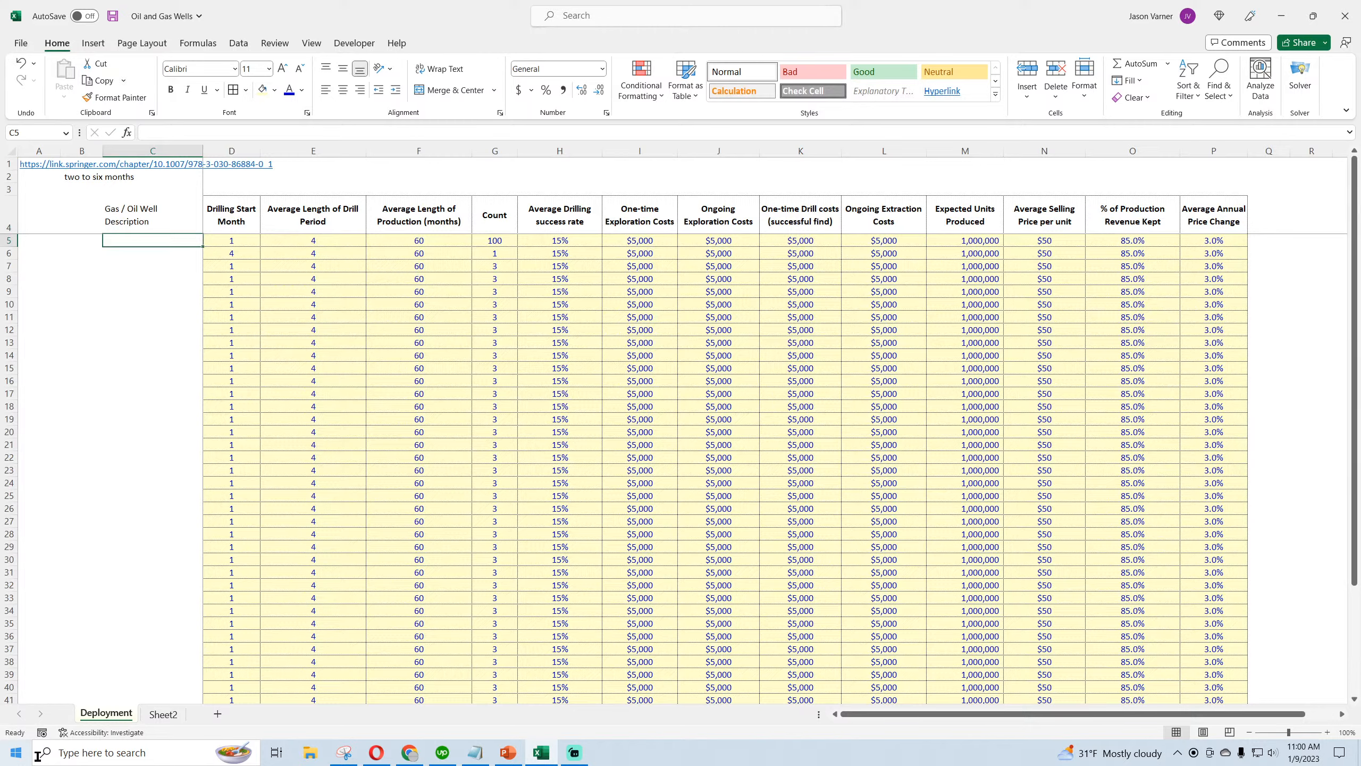
{"action": "left_click", "coordinate": [175, 226]}
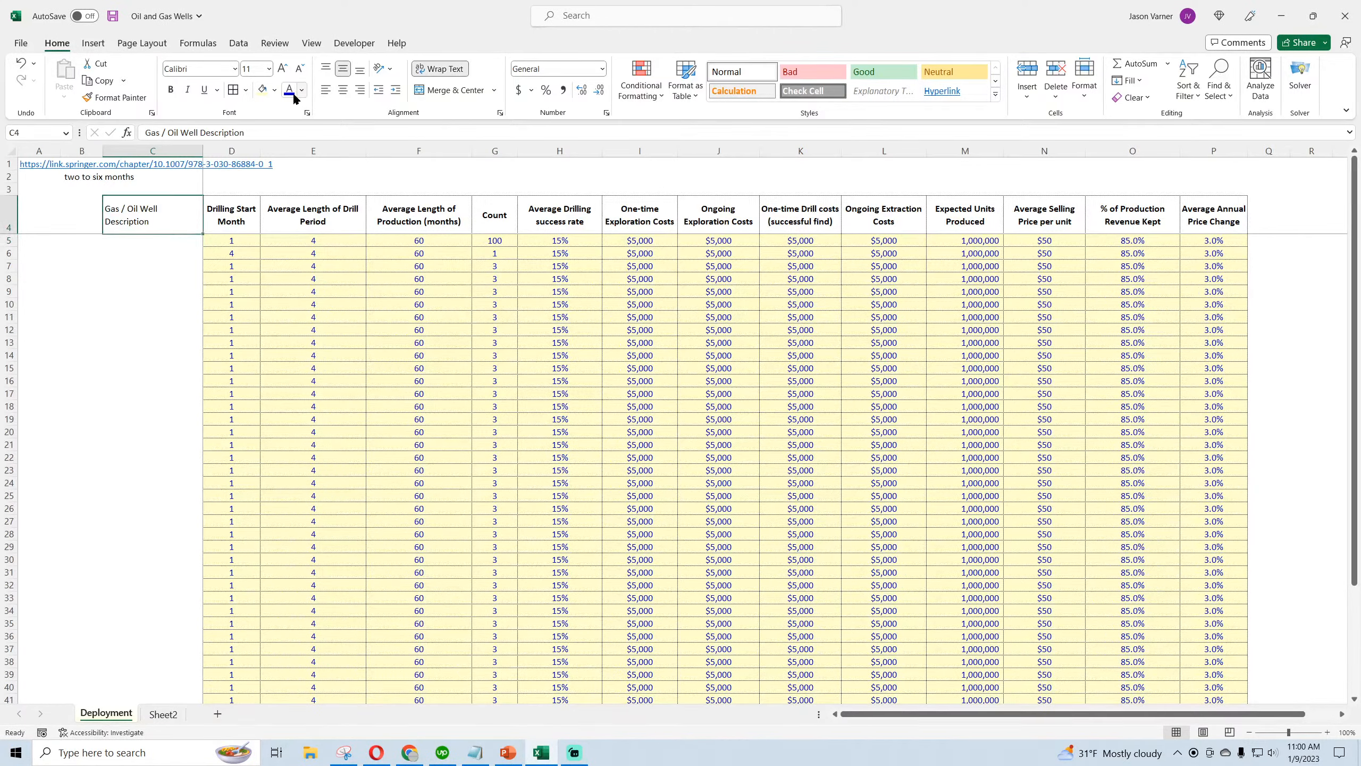
{"action": "left_click", "coordinate": [172, 90]}
{"action": "left_click", "coordinate": [343, 89]}
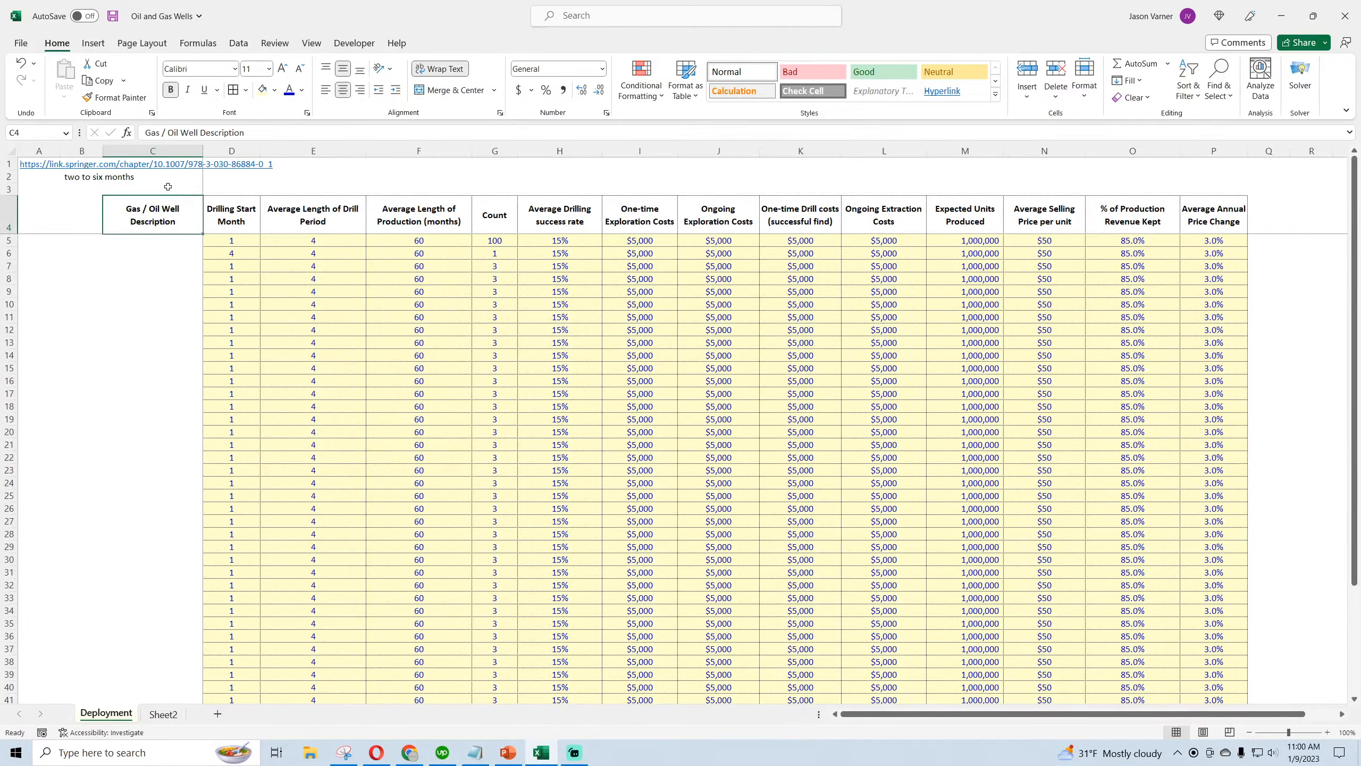
- Format C5 as a light yellow input cell with blue text, enter "Well A" and fill it down the column
{"action": "left_click", "coordinate": [175, 242]}
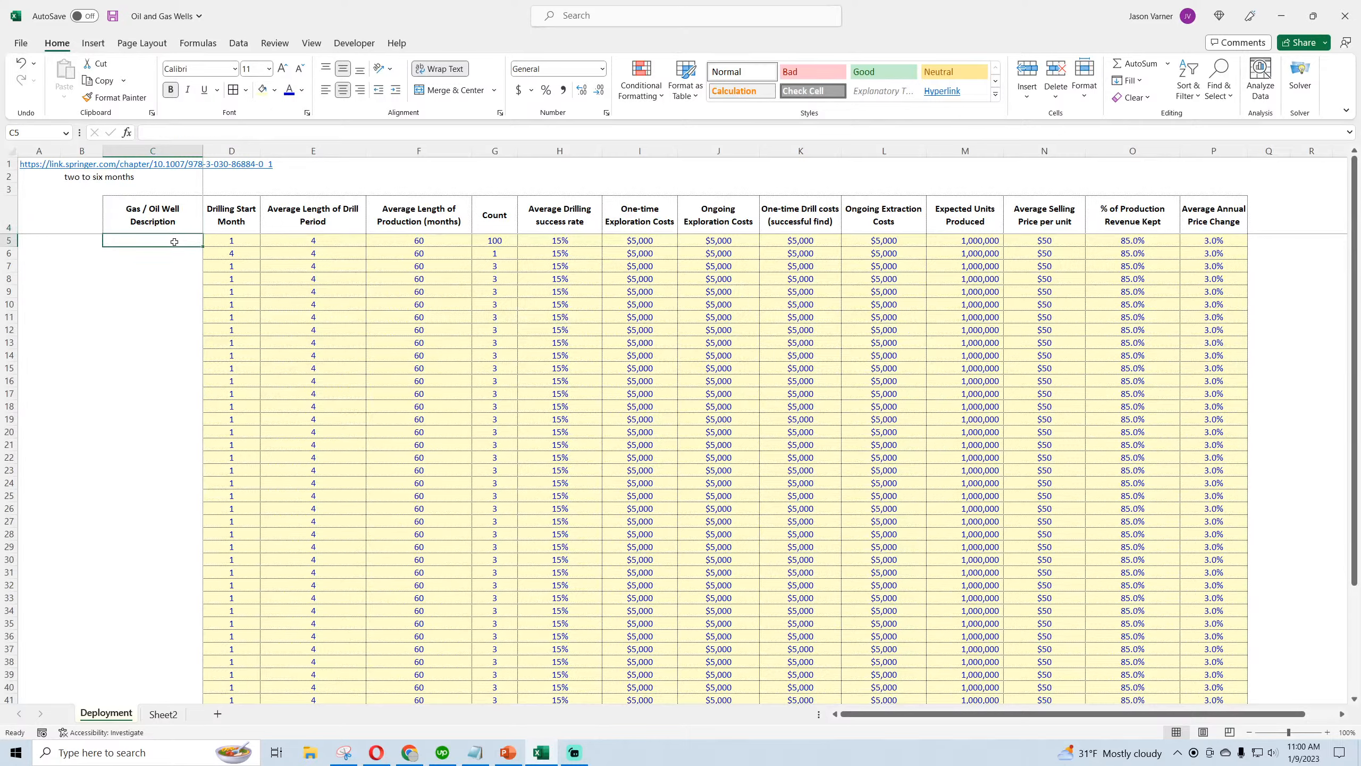
{"action": "left_click", "coordinate": [274, 91]}
{"action": "left_click", "coordinate": [263, 93]}
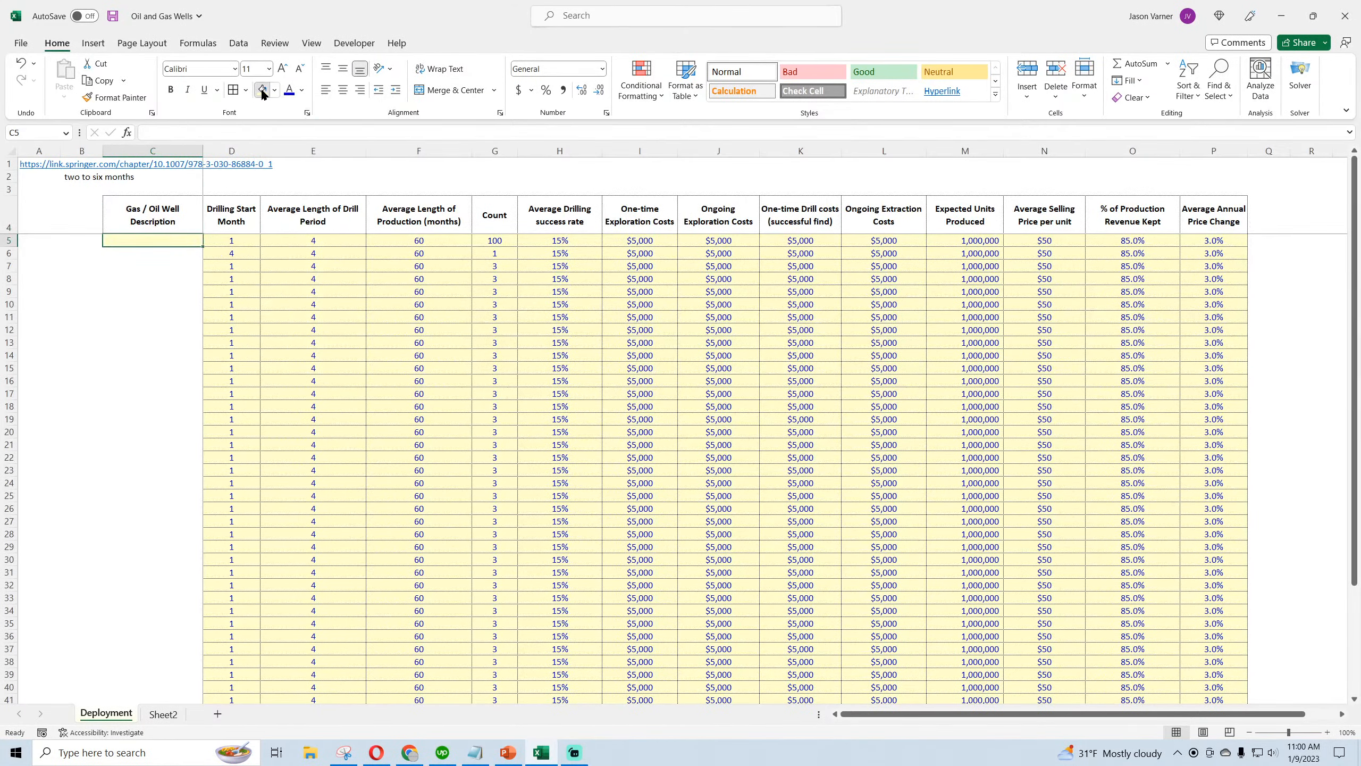
{"action": "type", "text": "Wel"}
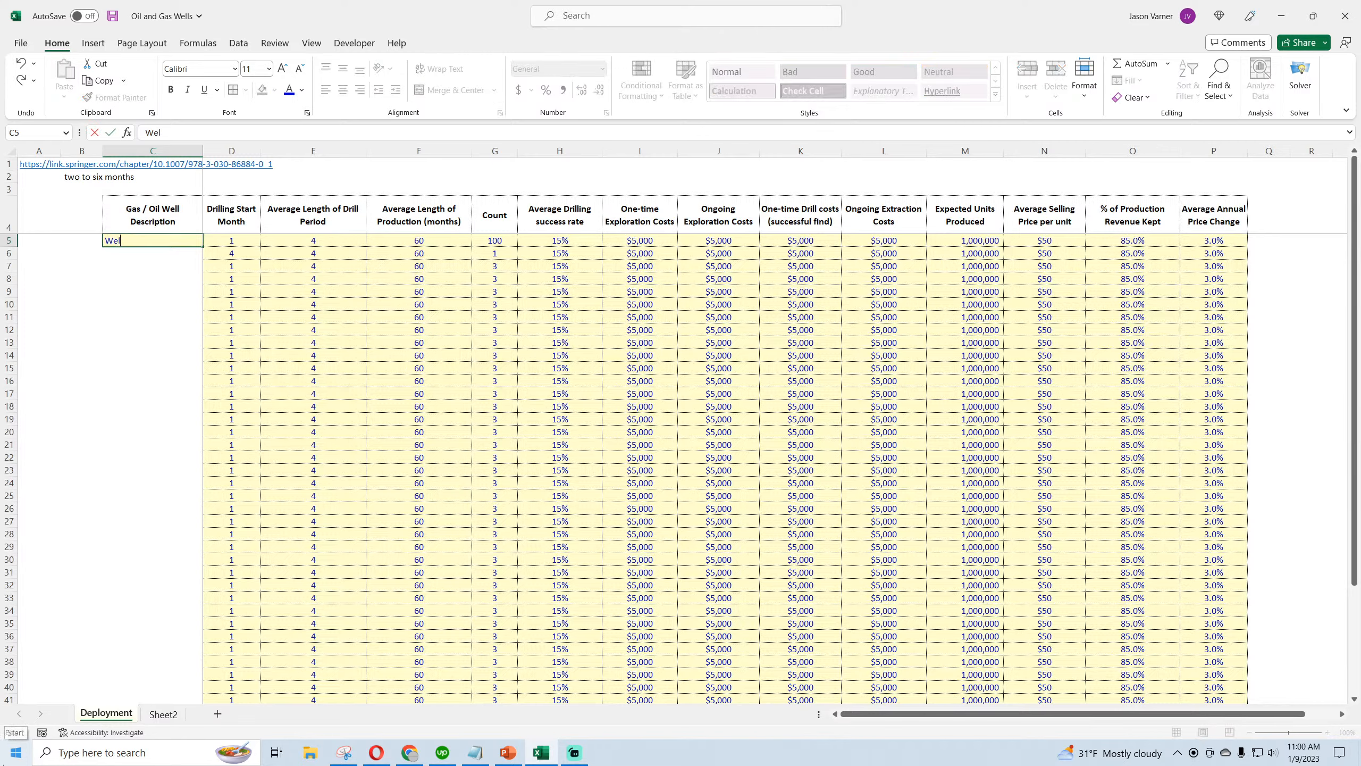
{"action": "type", "text": "l A"}
{"action": "key", "text": "ctrl+Return"}
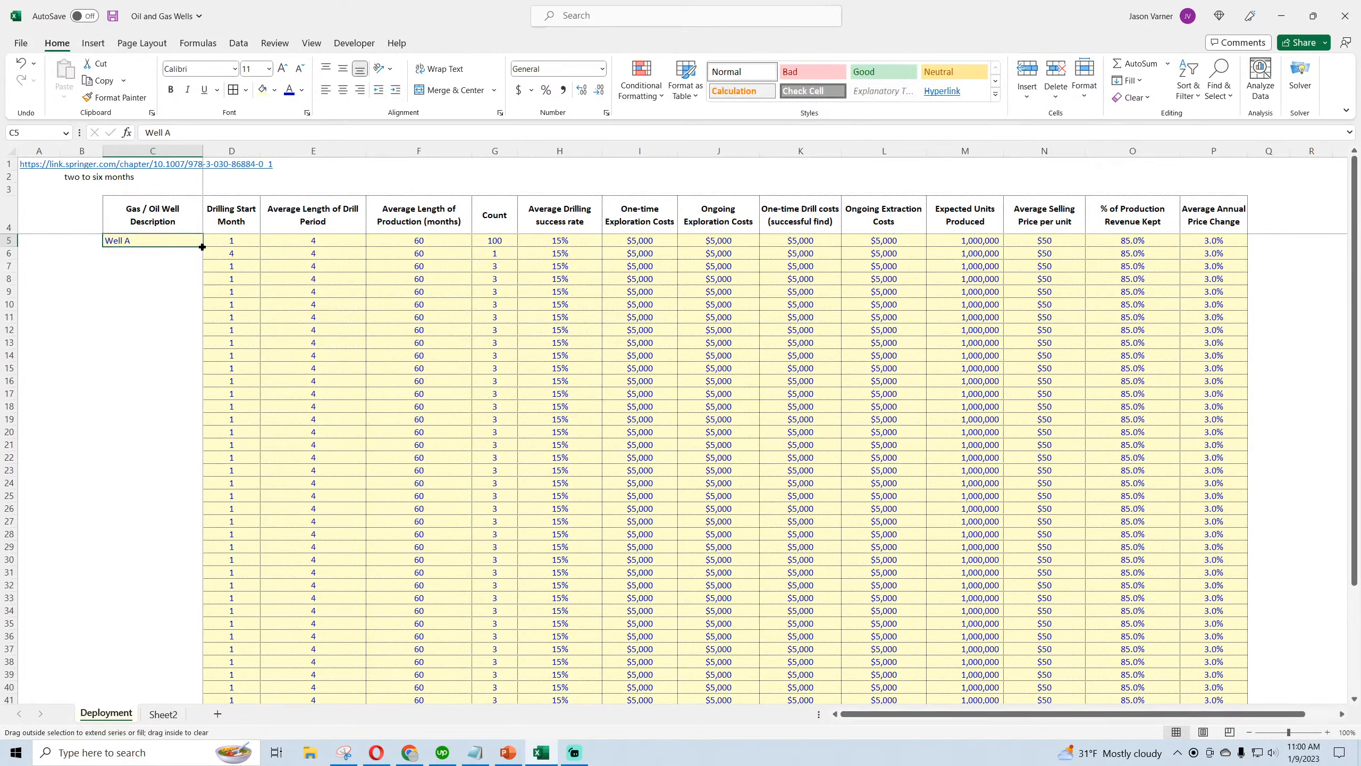
{"action": "double_click", "coordinate": [203, 246]}
{"action": "left_click", "coordinate": [167, 278]}
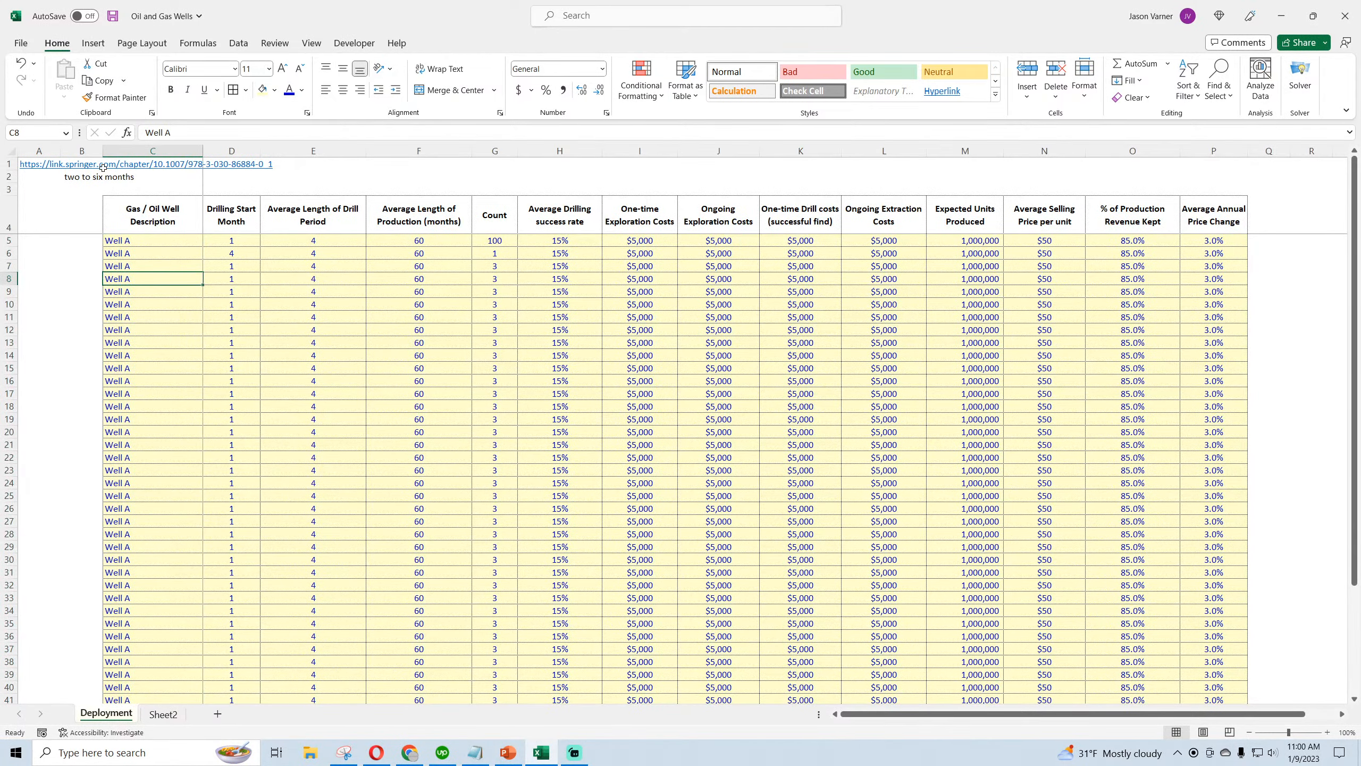
- Delete column B with its "two to six months" note and narrow column A to a slim margin
{"action": "right_click", "coordinate": [91, 151]}
{"action": "left_click", "coordinate": [121, 304]}
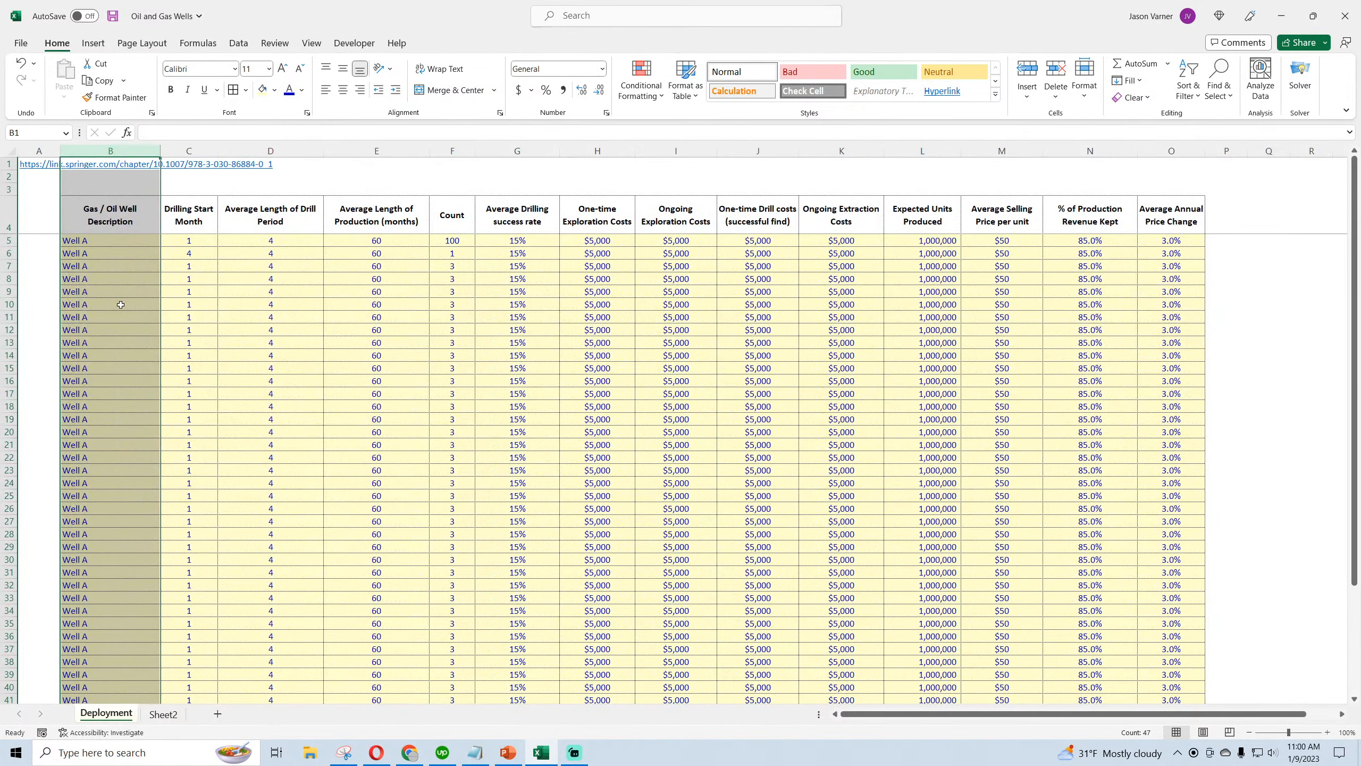
{"action": "left_click", "coordinate": [20, 62]}
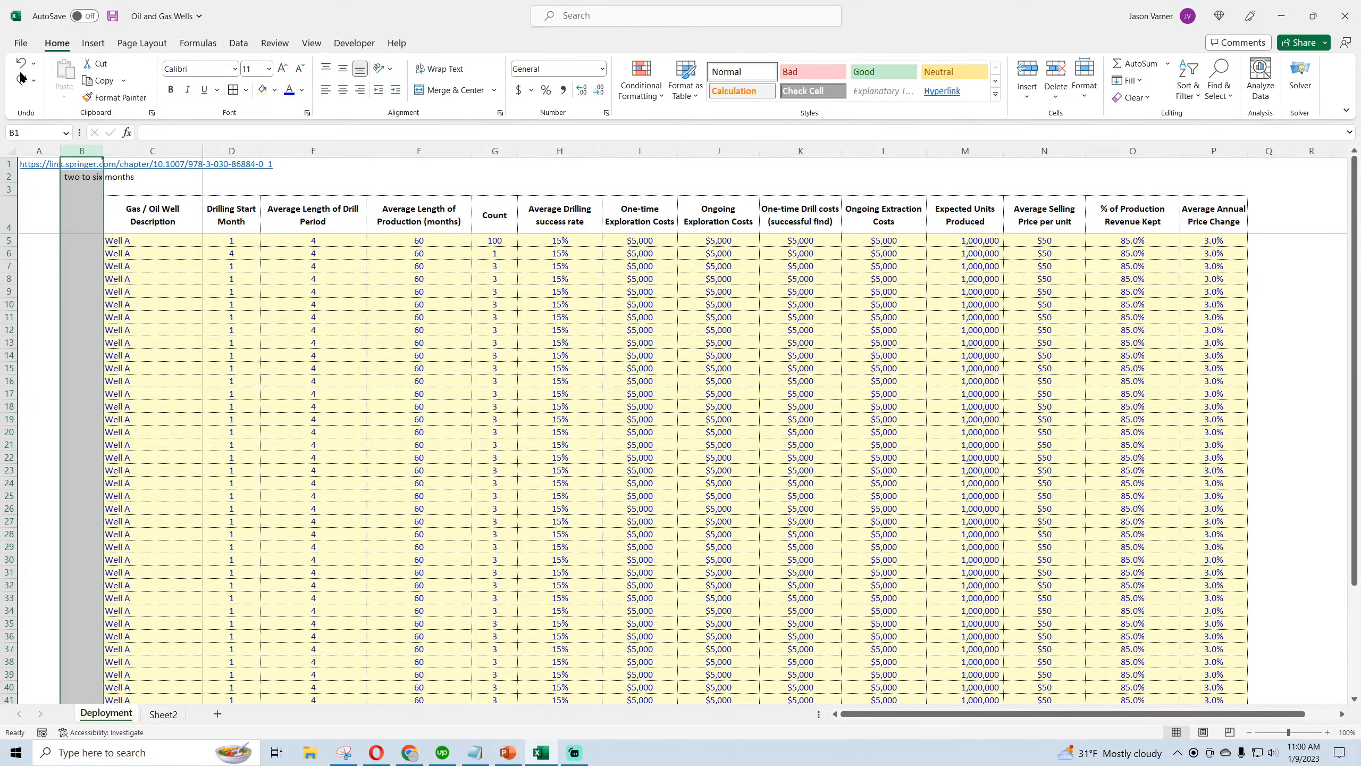
{"action": "left_click", "coordinate": [21, 78]}
{"action": "left_click", "coordinate": [85, 291]}
{"action": "left_click_drag", "start_coordinate": [60, 151], "coordinate": [43, 150]}
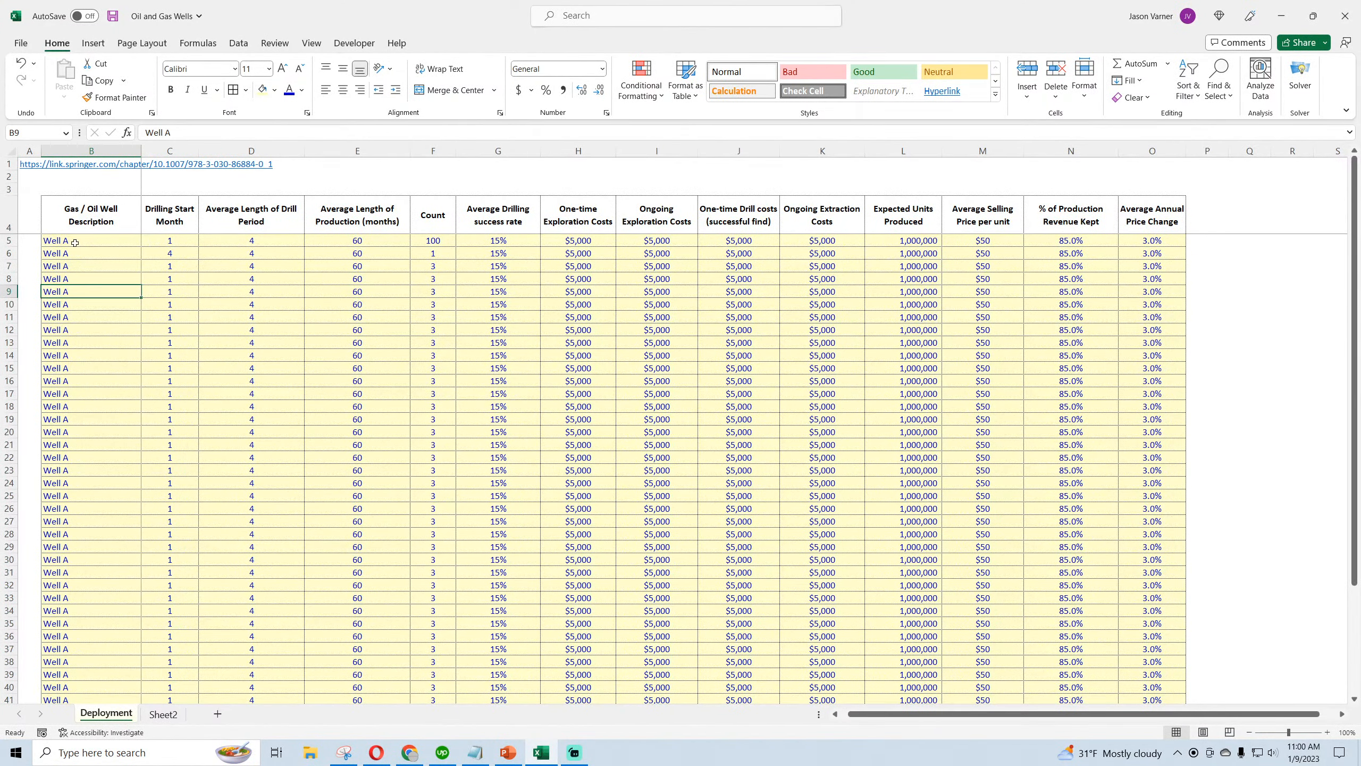
- Review the well description, drilling start month, drill period, production length, count and success rate inputs from row 5
{"action": "left_click_drag", "start_coordinate": [75, 242], "coordinate": [134, 424]}
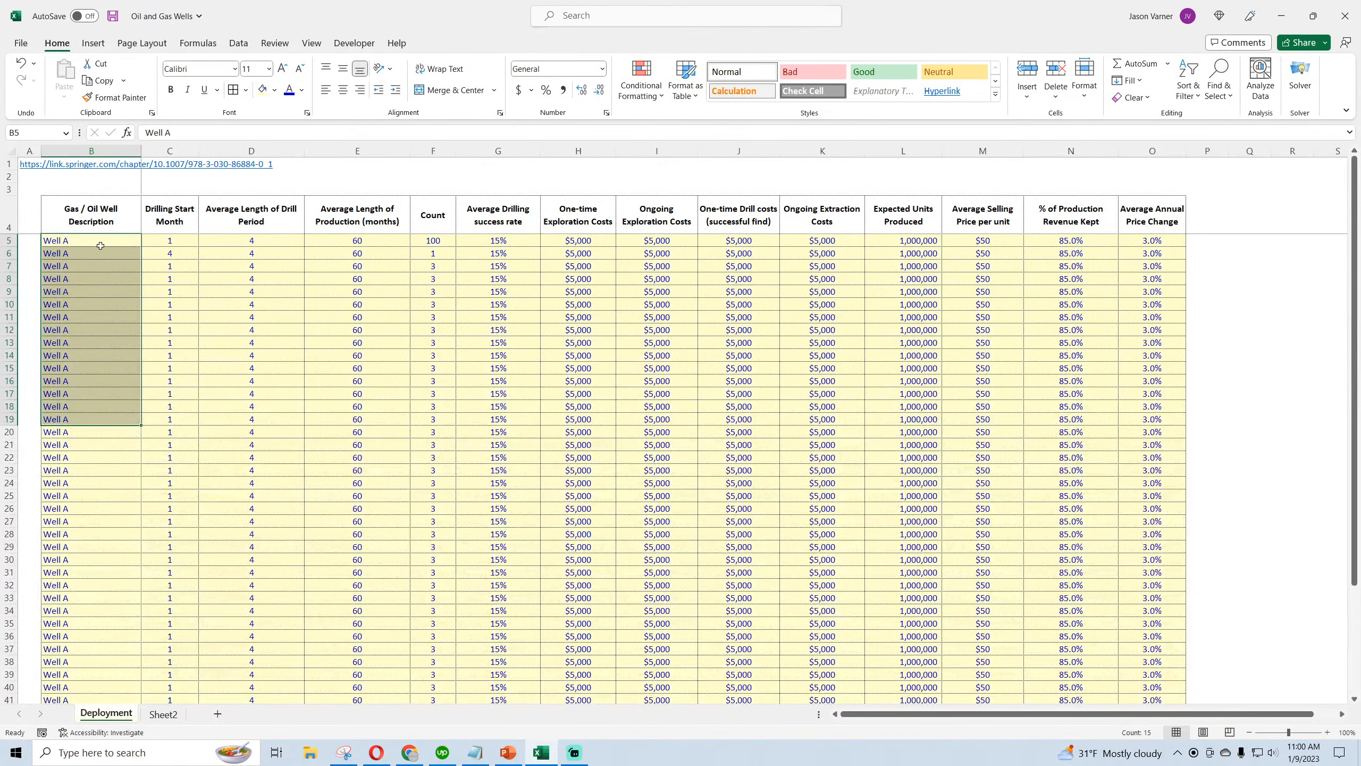
{"action": "left_click_drag", "start_coordinate": [100, 245], "coordinate": [129, 448]}
{"action": "left_click", "coordinate": [176, 243]}
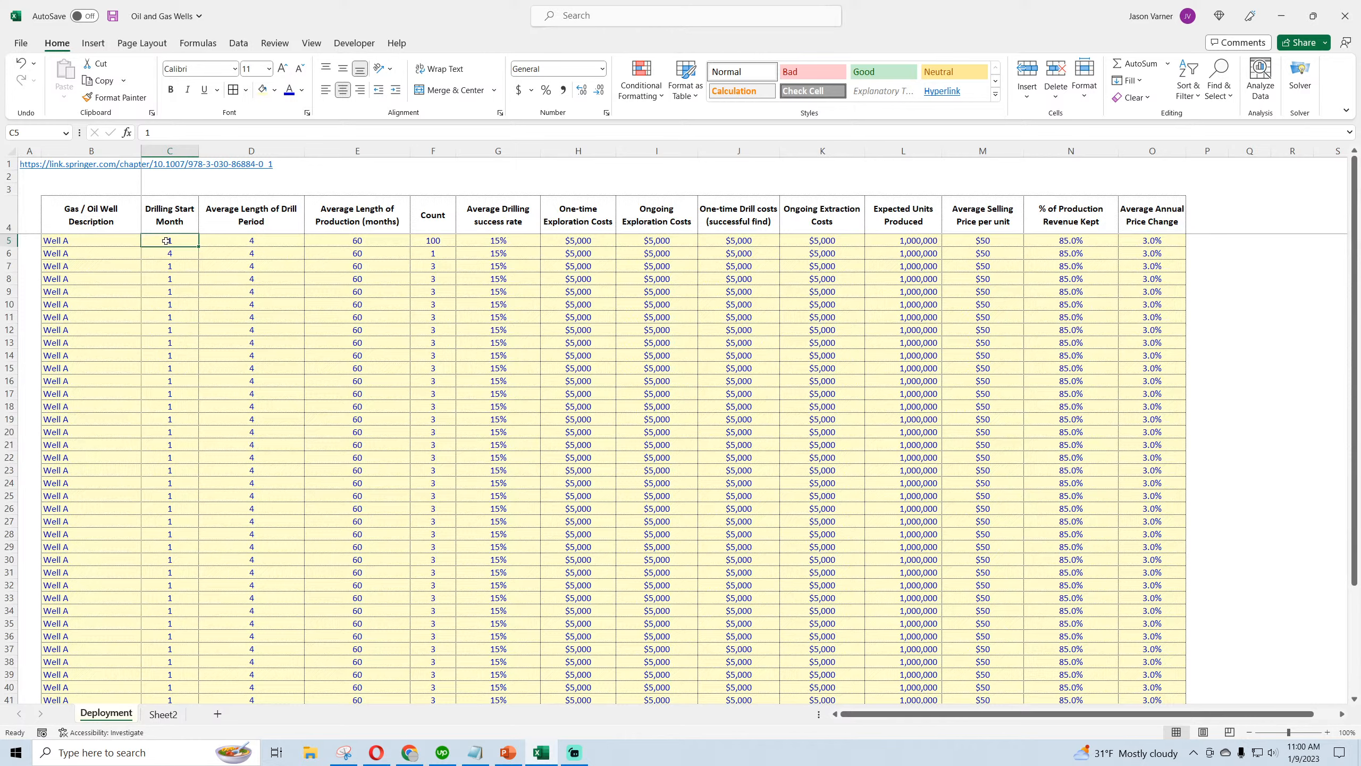
{"action": "left_click", "coordinate": [268, 242]}
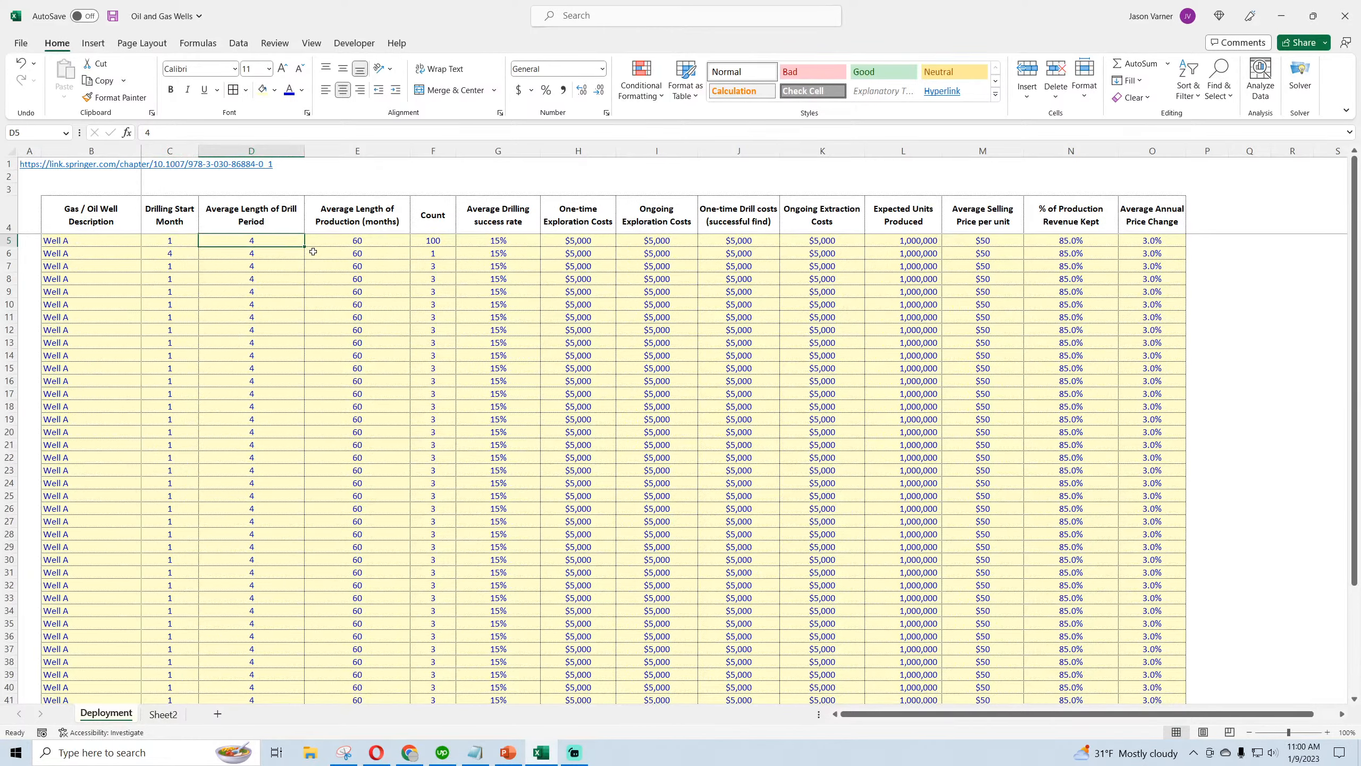
{"action": "left_click", "coordinate": [359, 242]}
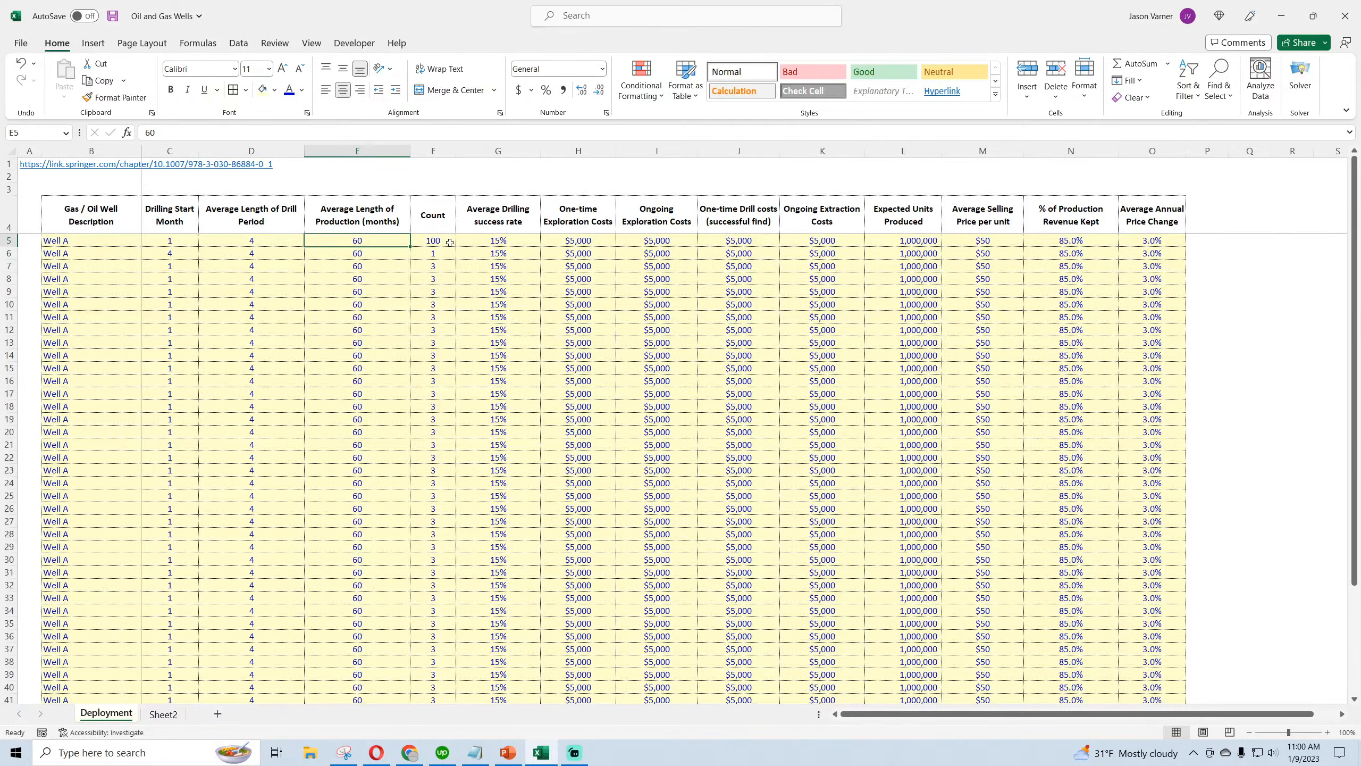
{"action": "left_click", "coordinate": [440, 241]}
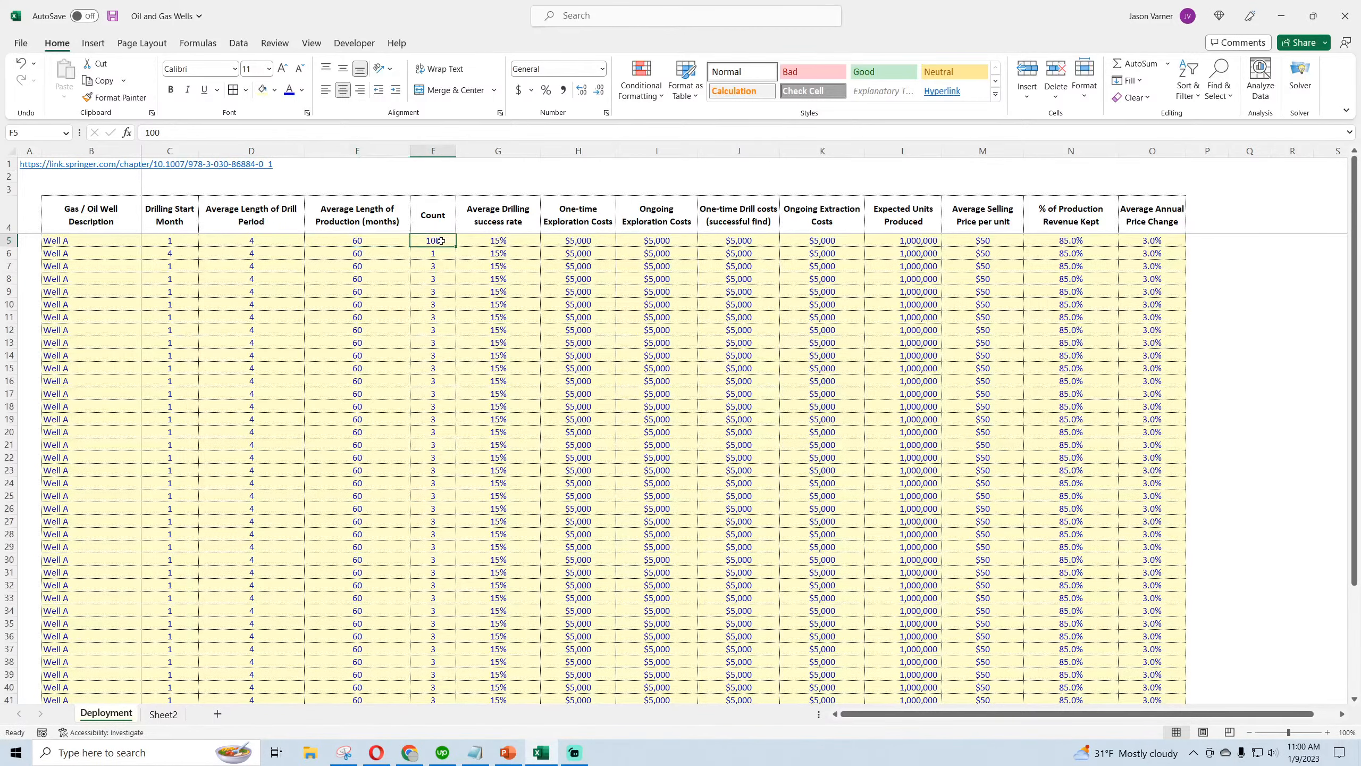
{"action": "left_click", "coordinate": [507, 215]}
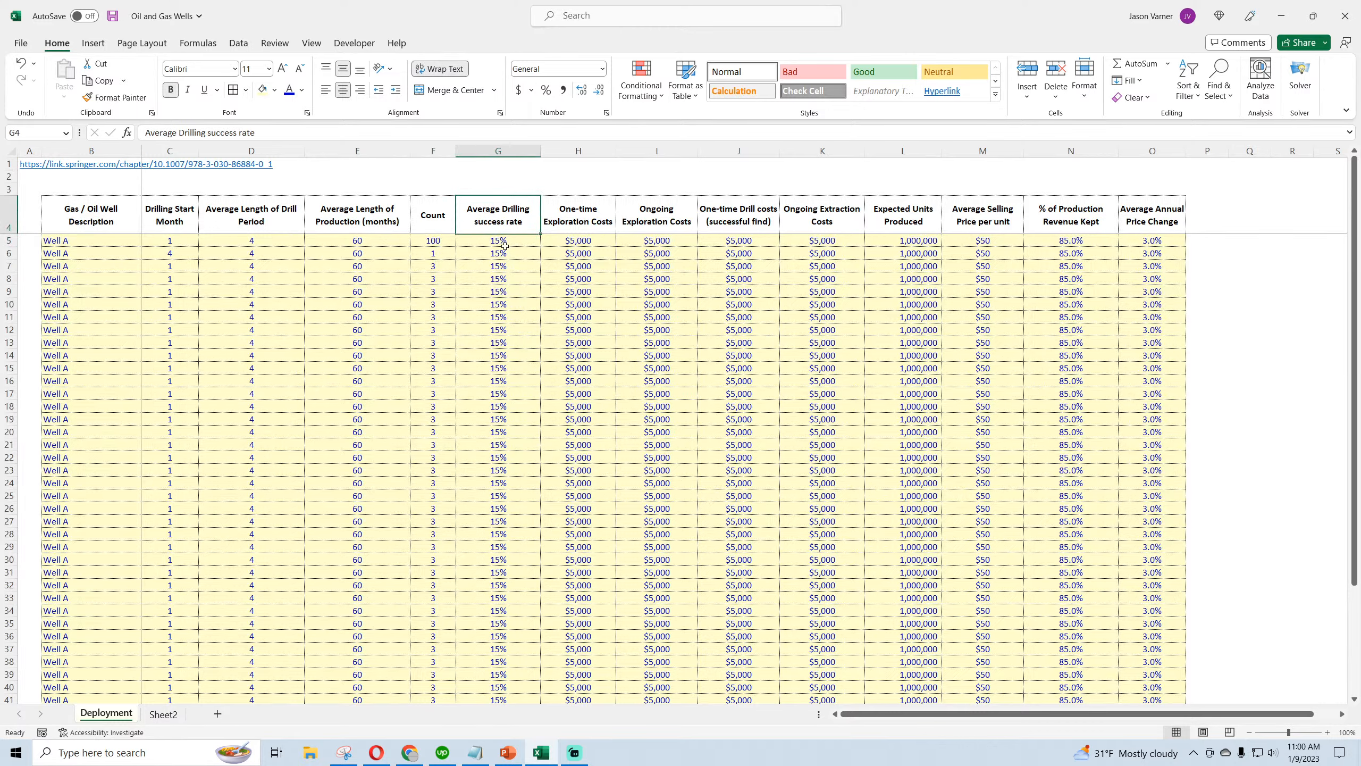
{"action": "left_click", "coordinate": [448, 241]}
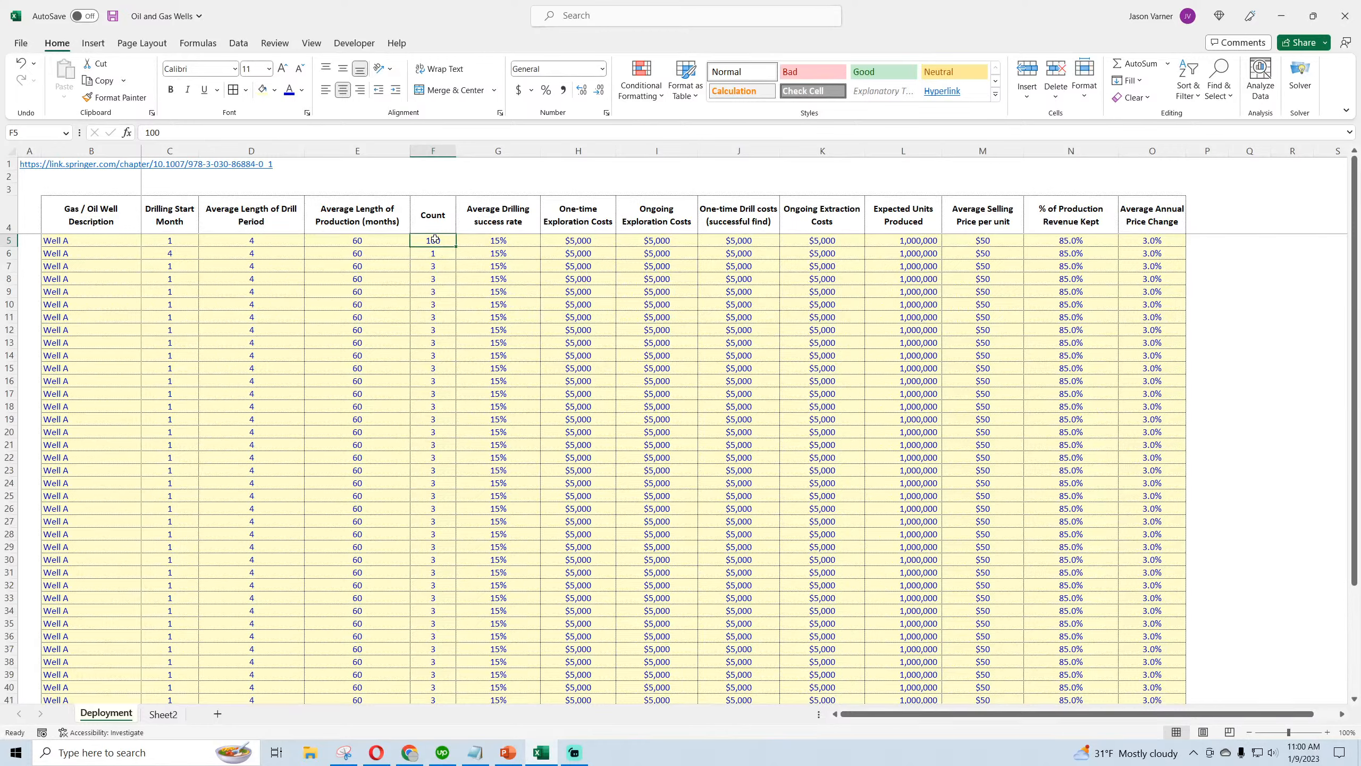
{"action": "left_click_drag", "start_coordinate": [438, 241], "coordinate": [439, 368]}
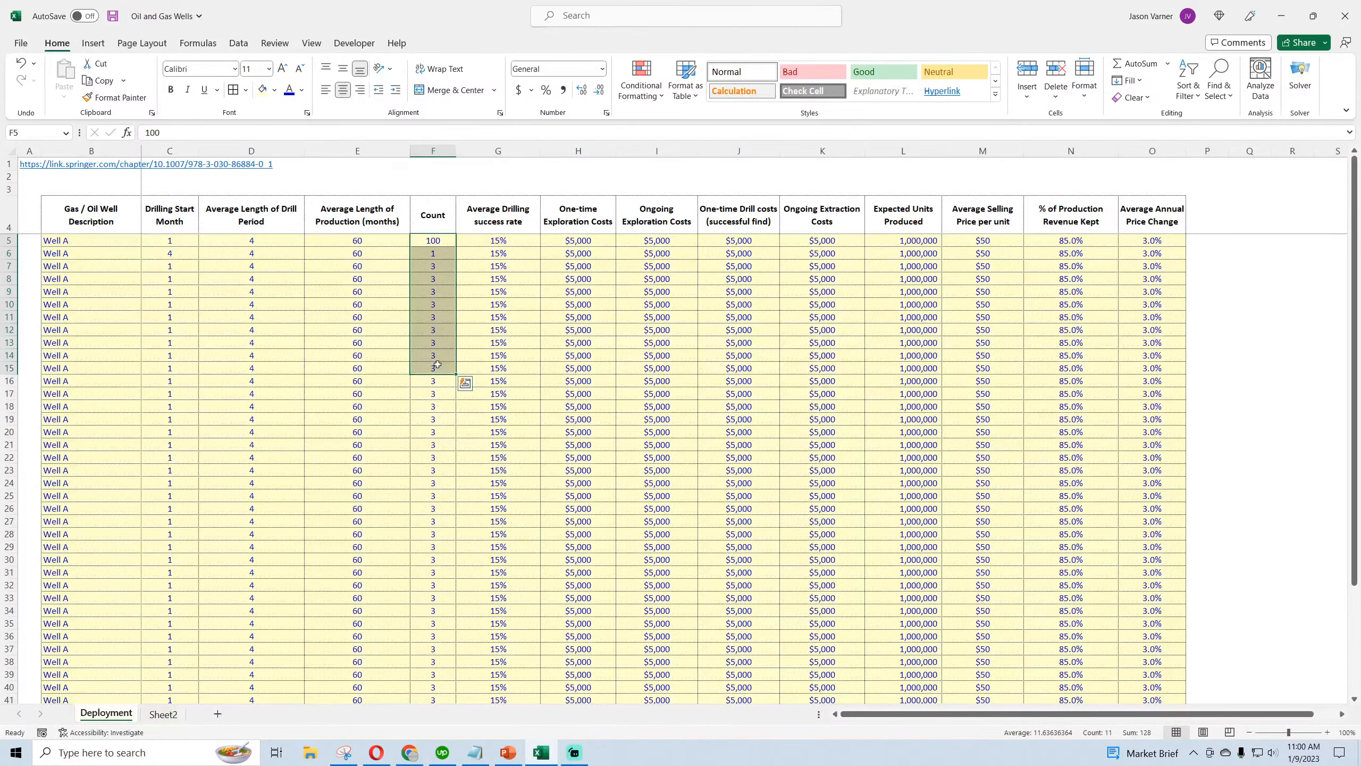
{"action": "left_click", "coordinate": [509, 245]}
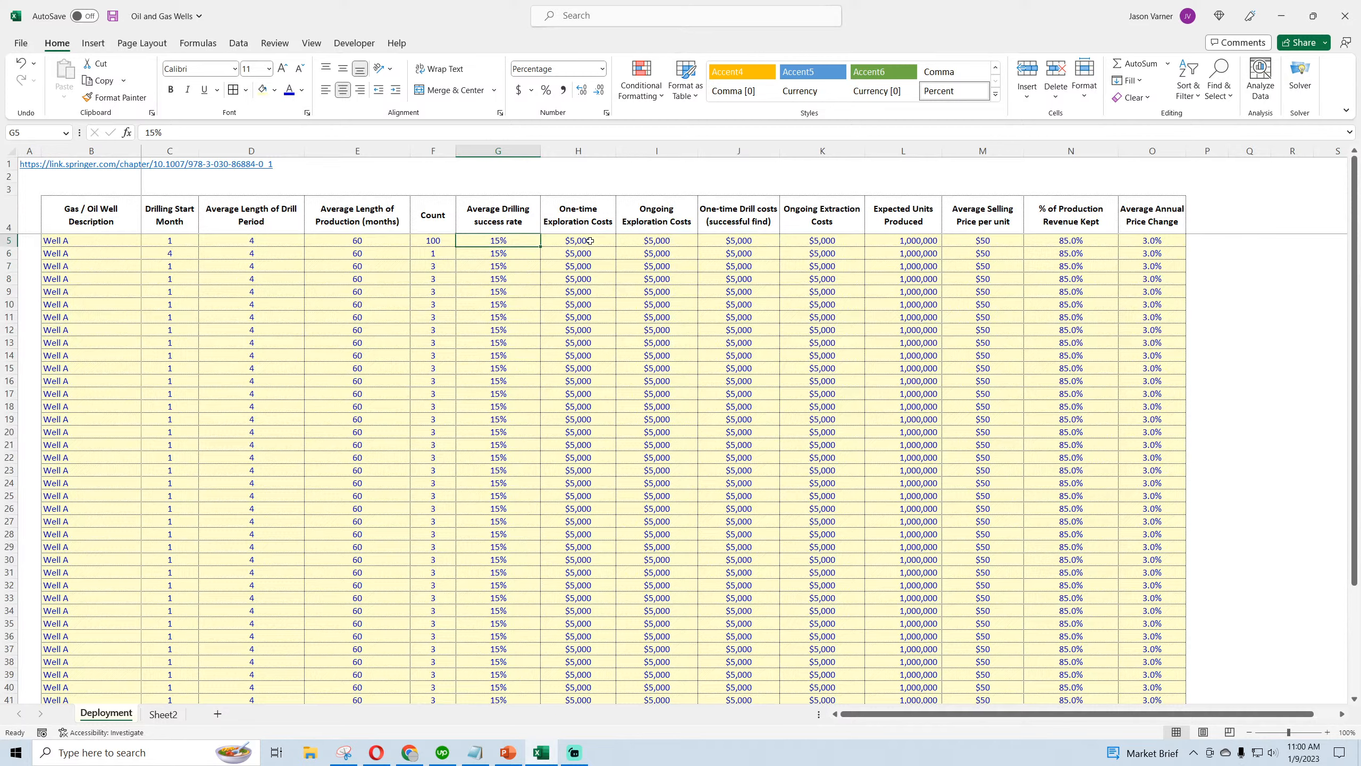
- Review the exploration, drill and extraction cost columns, plus the expected units produced and average selling price inputs
{"action": "left_click", "coordinate": [582, 215]}
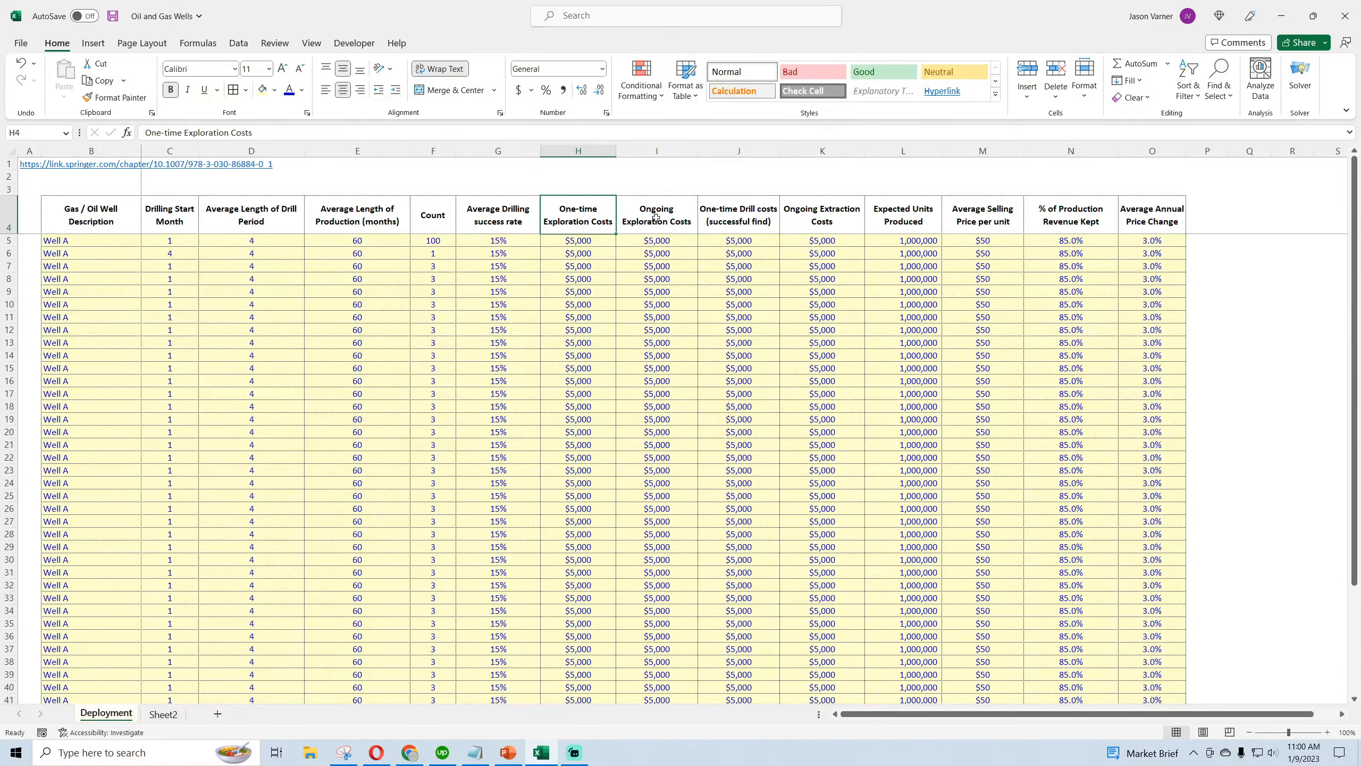
{"action": "left_click_drag", "start_coordinate": [657, 217], "coordinate": [602, 249]}
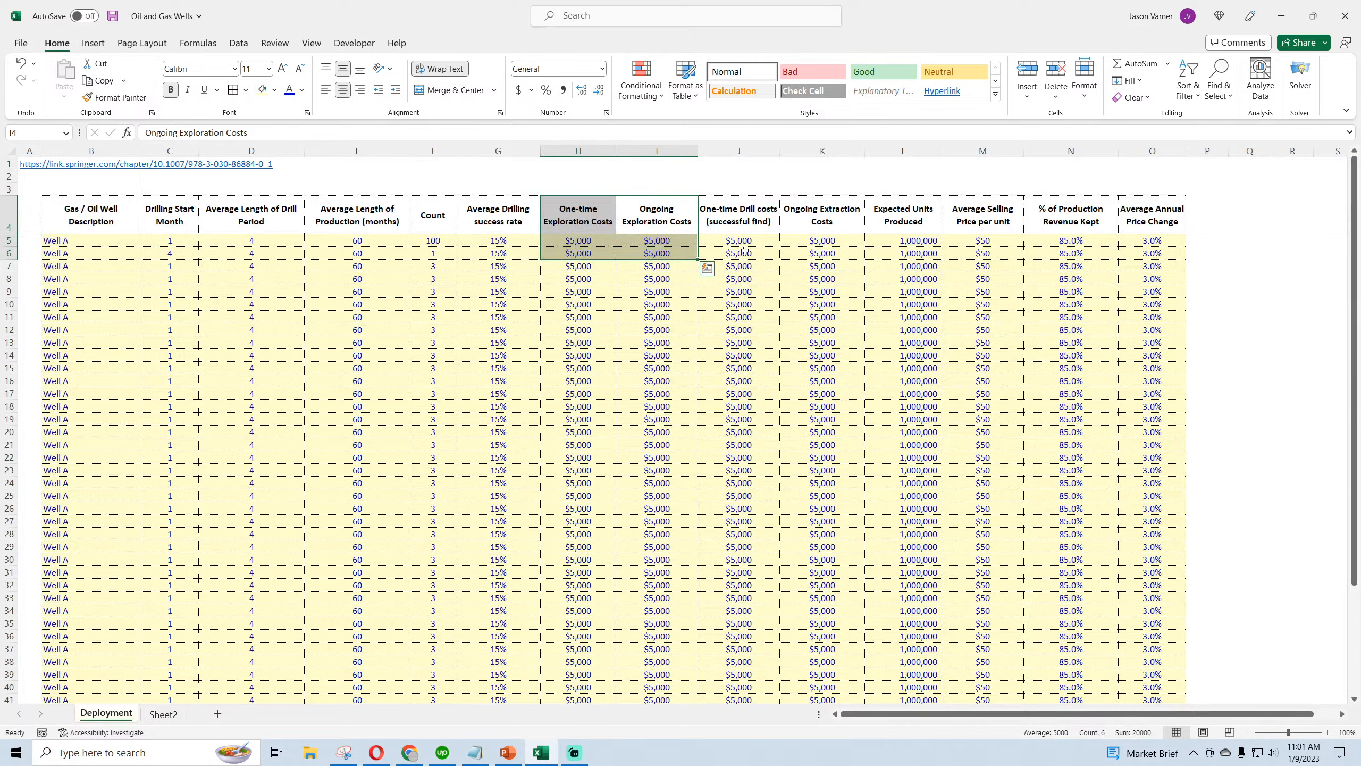
{"action": "left_click_drag", "start_coordinate": [745, 224], "coordinate": [792, 239]}
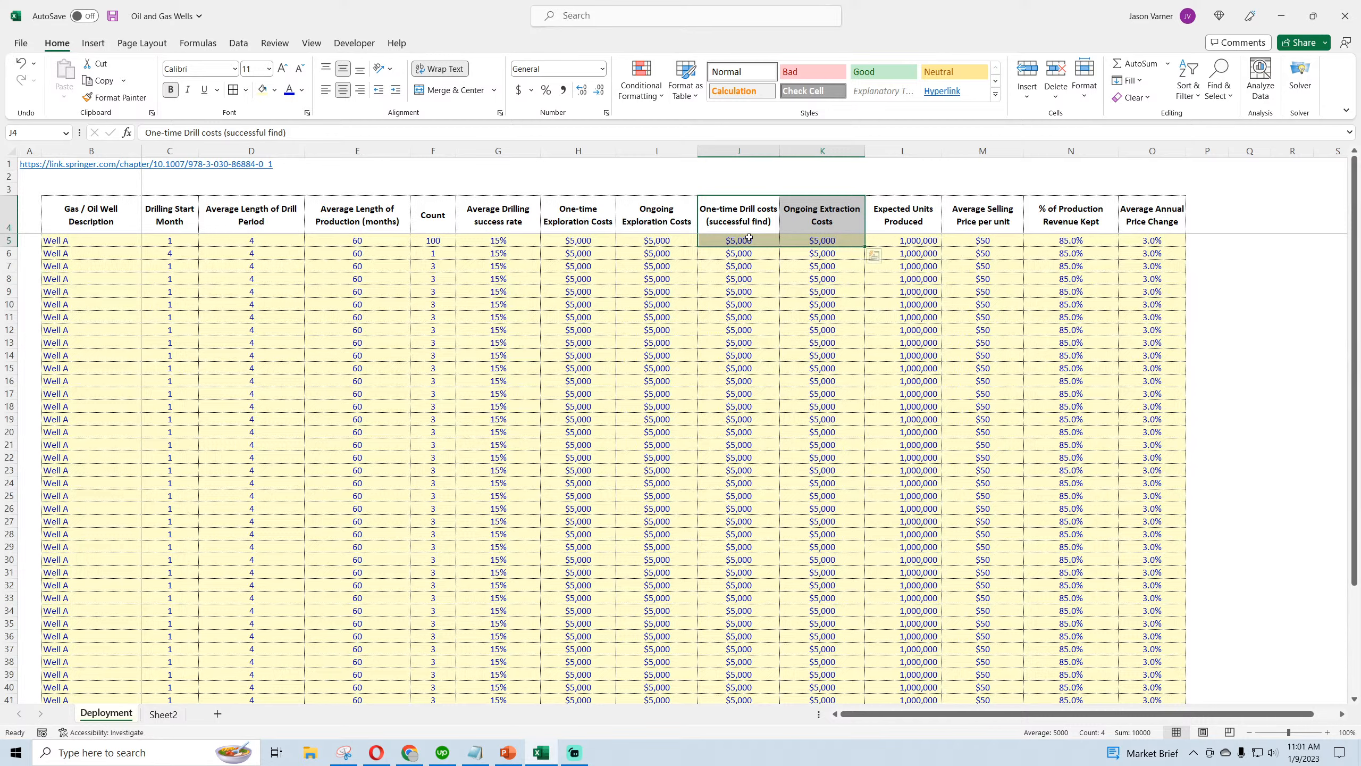
{"action": "left_click", "coordinate": [921, 242]}
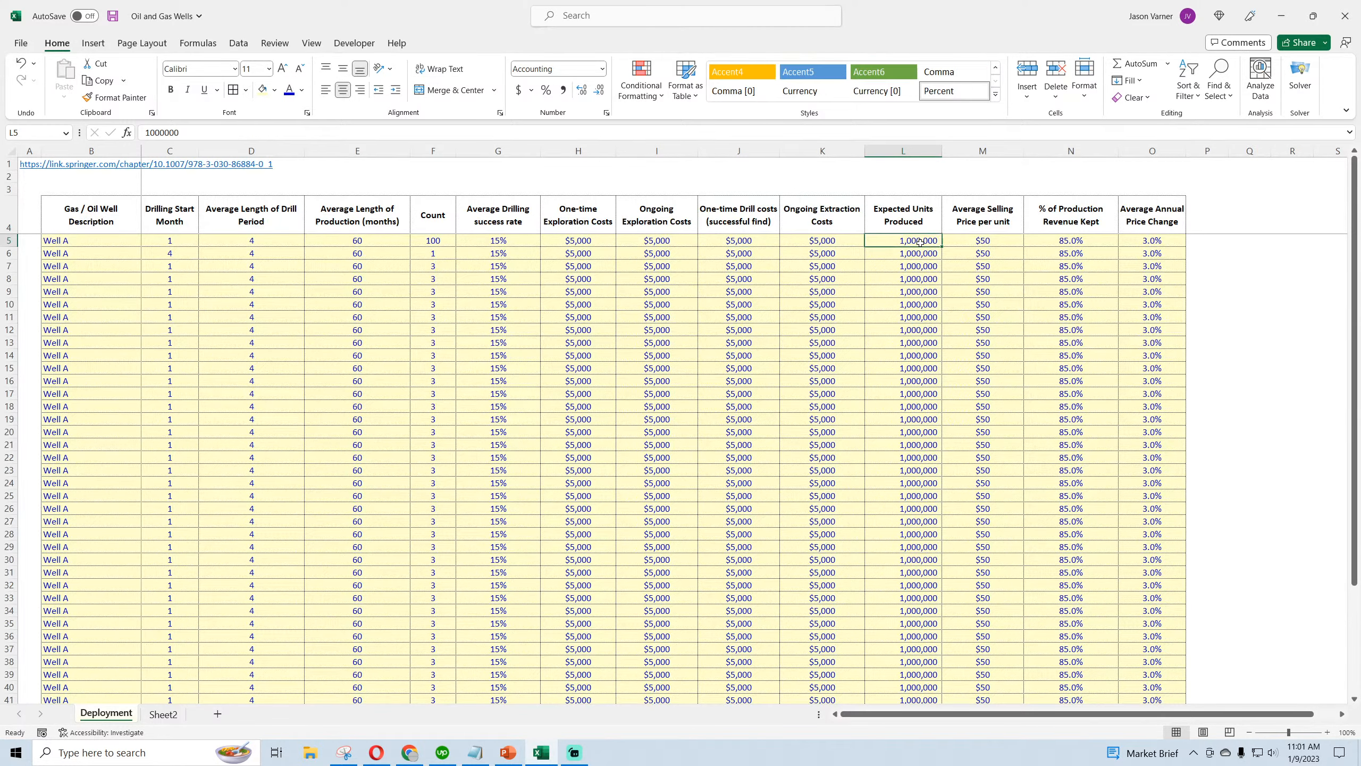
{"action": "left_click", "coordinate": [980, 240]}
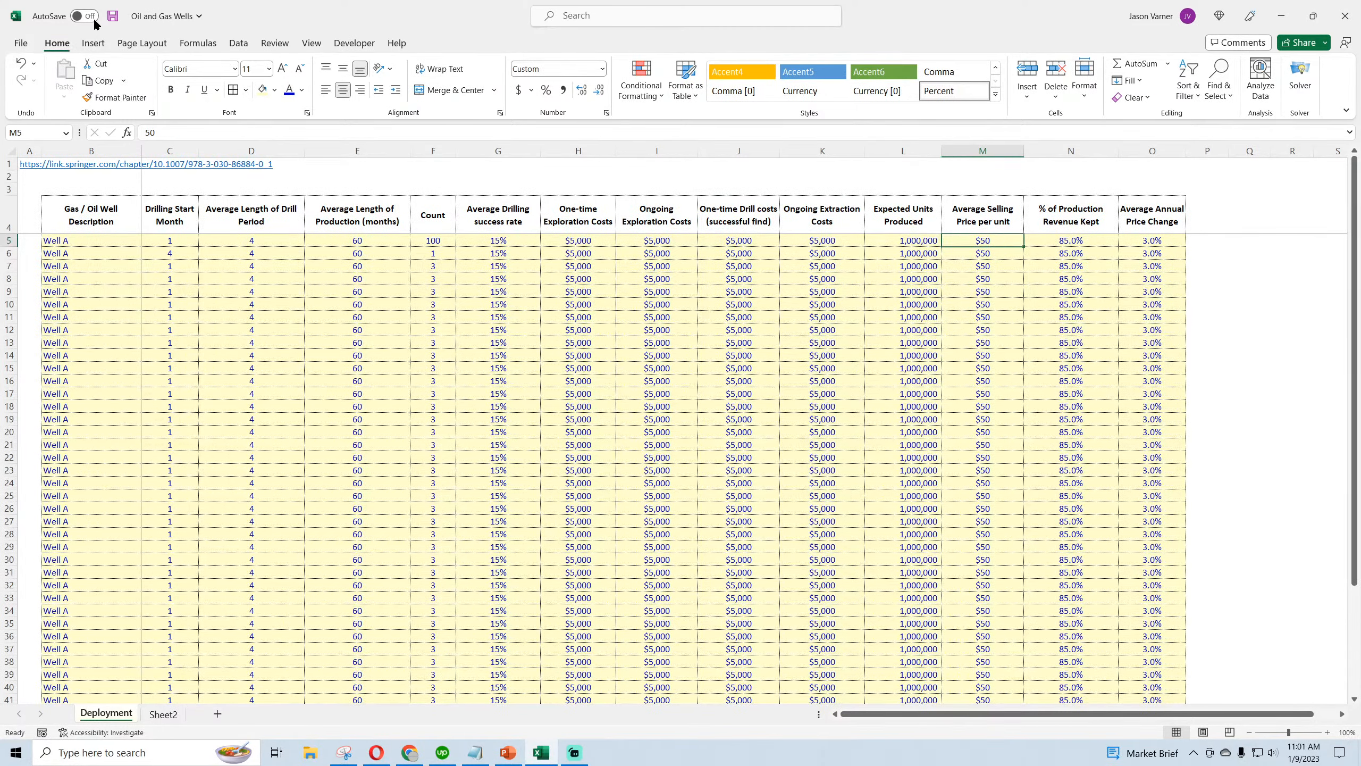
- Save the Oil and Gas Wells workbook after looking over the full Deployment input table
{"action": "left_click", "coordinate": [113, 16]}
{"action": "scroll", "coordinate": [430, 464], "scroll_direction": "down", "scroll_amount": 13}
{"action": "scroll", "coordinate": [431, 464], "scroll_direction": "up", "scroll_amount": 13}
{"action": "left_click", "coordinate": [113, 18]}
{"action": "left_click_drag", "start_coordinate": [568, 217], "coordinate": [1168, 444]}
{"action": "left_click", "coordinate": [595, 290]}
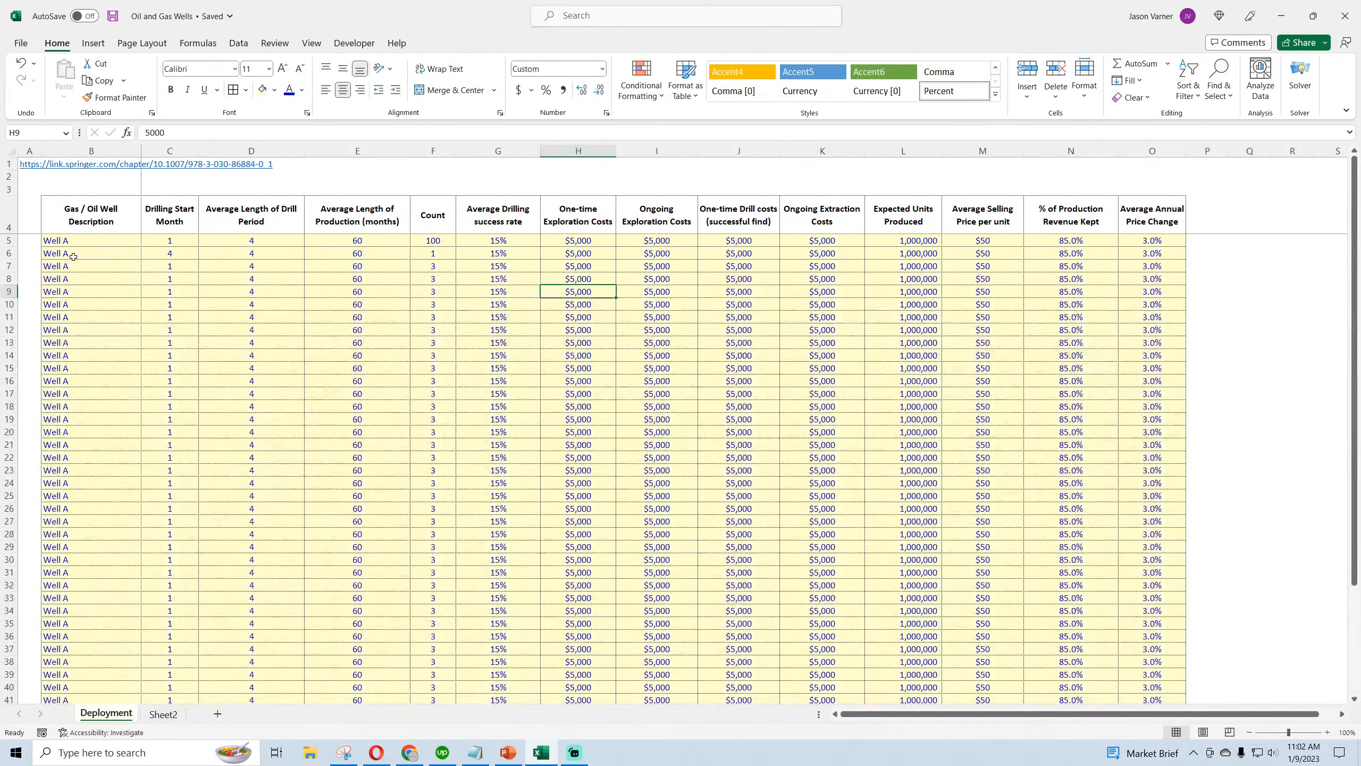
{"action": "left_click", "coordinate": [113, 17]}
- Switch to Chrome, view the spreadsheet bundle offers on SmartHelping's Financial Models page, and return to the Excel workbook
{"action": "left_click", "coordinate": [404, 757]}
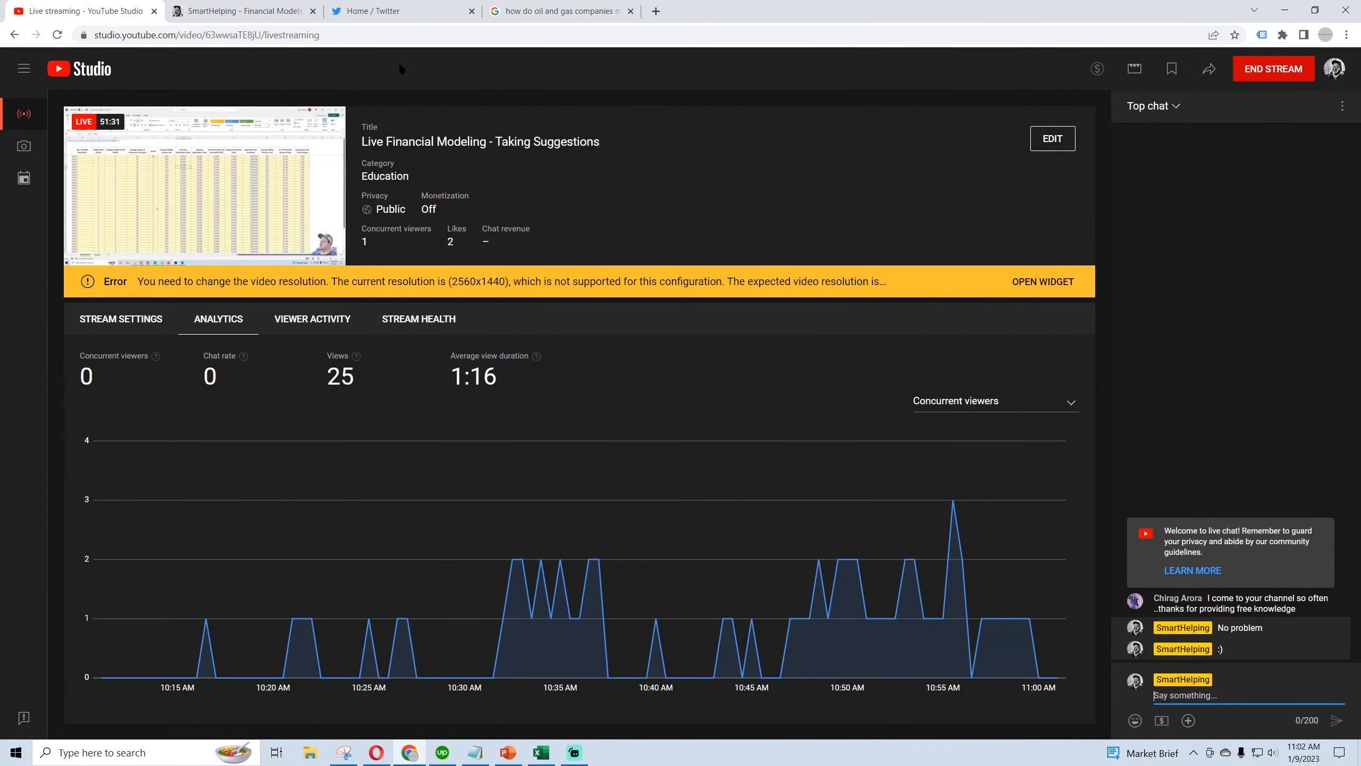
{"action": "left_click", "coordinate": [264, 16]}
{"action": "scroll", "coordinate": [251, 242], "scroll_direction": "up", "scroll_amount": 5}
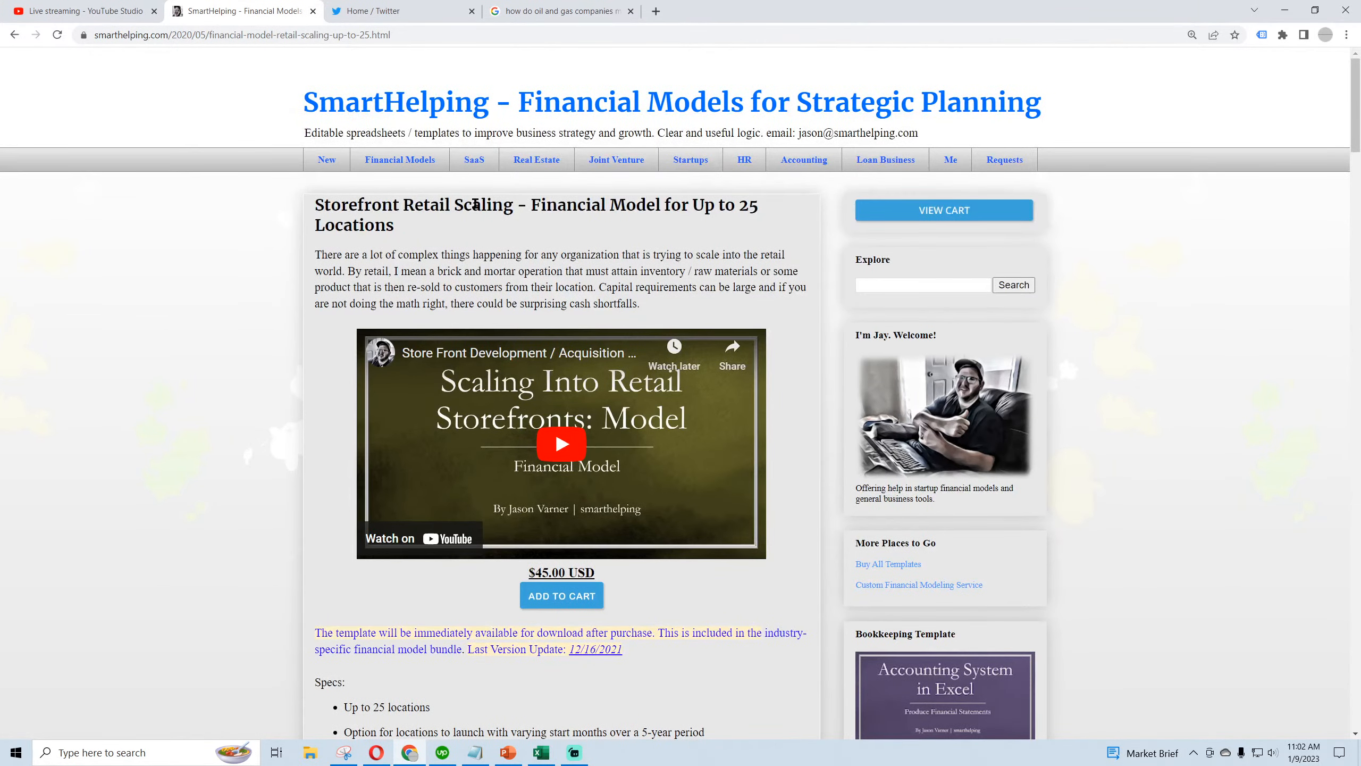
{"action": "left_click", "coordinate": [404, 161]}
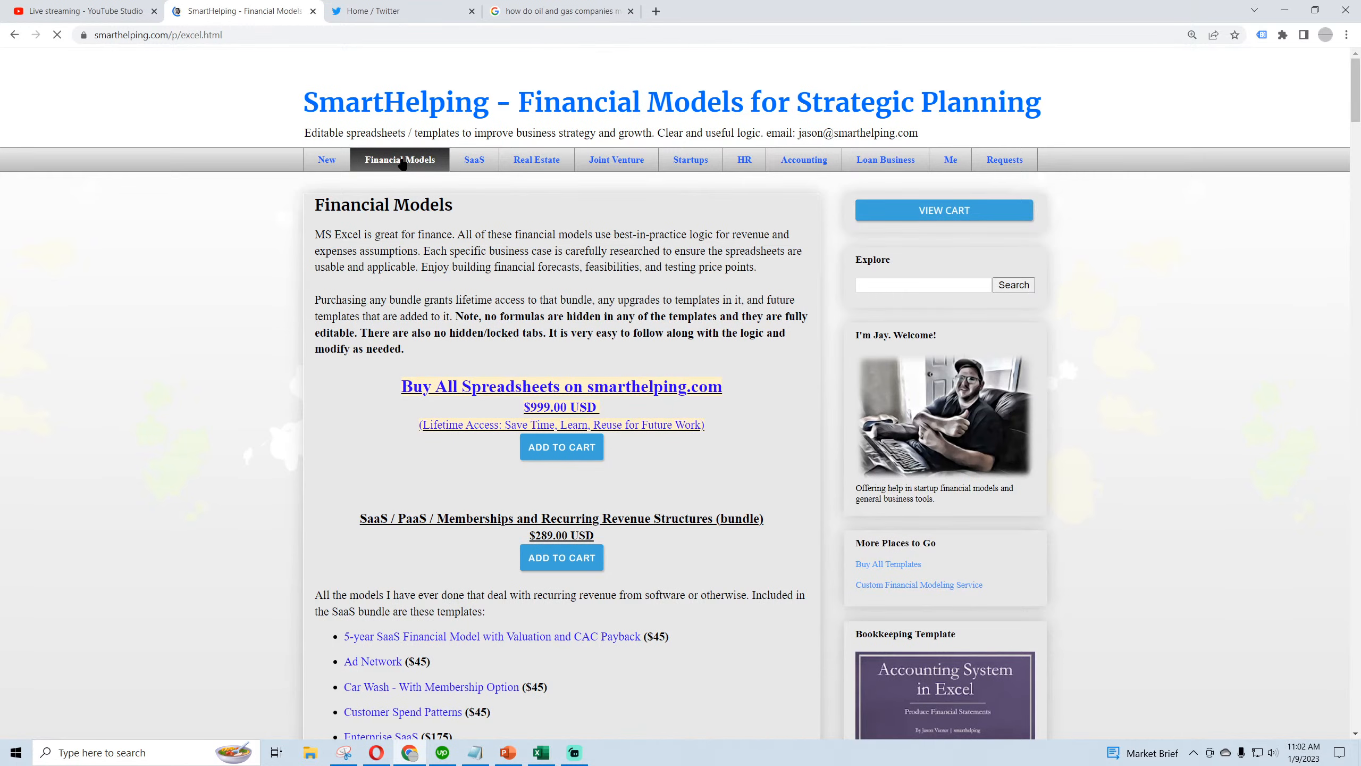
{"action": "left_click_drag", "start_coordinate": [395, 385], "coordinate": [629, 419]}
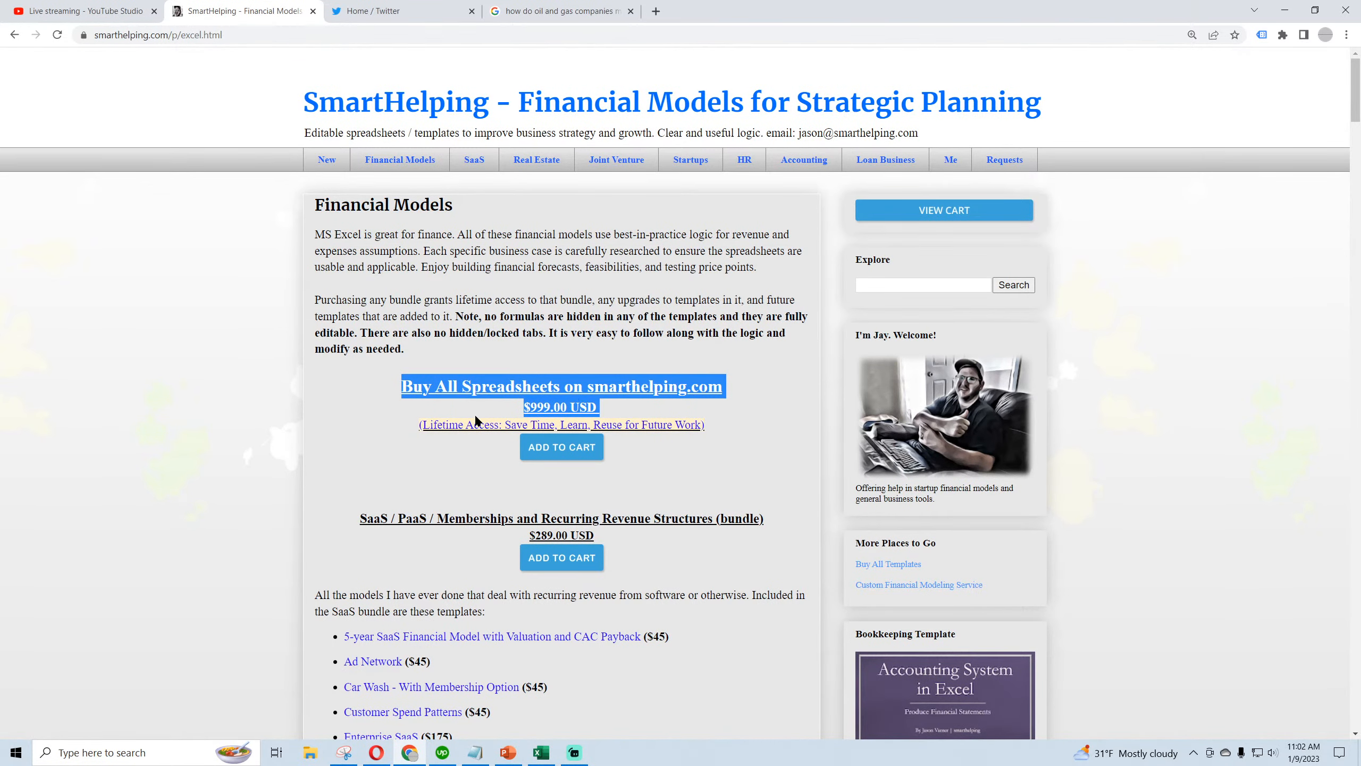
{"action": "left_click", "coordinate": [539, 405]}
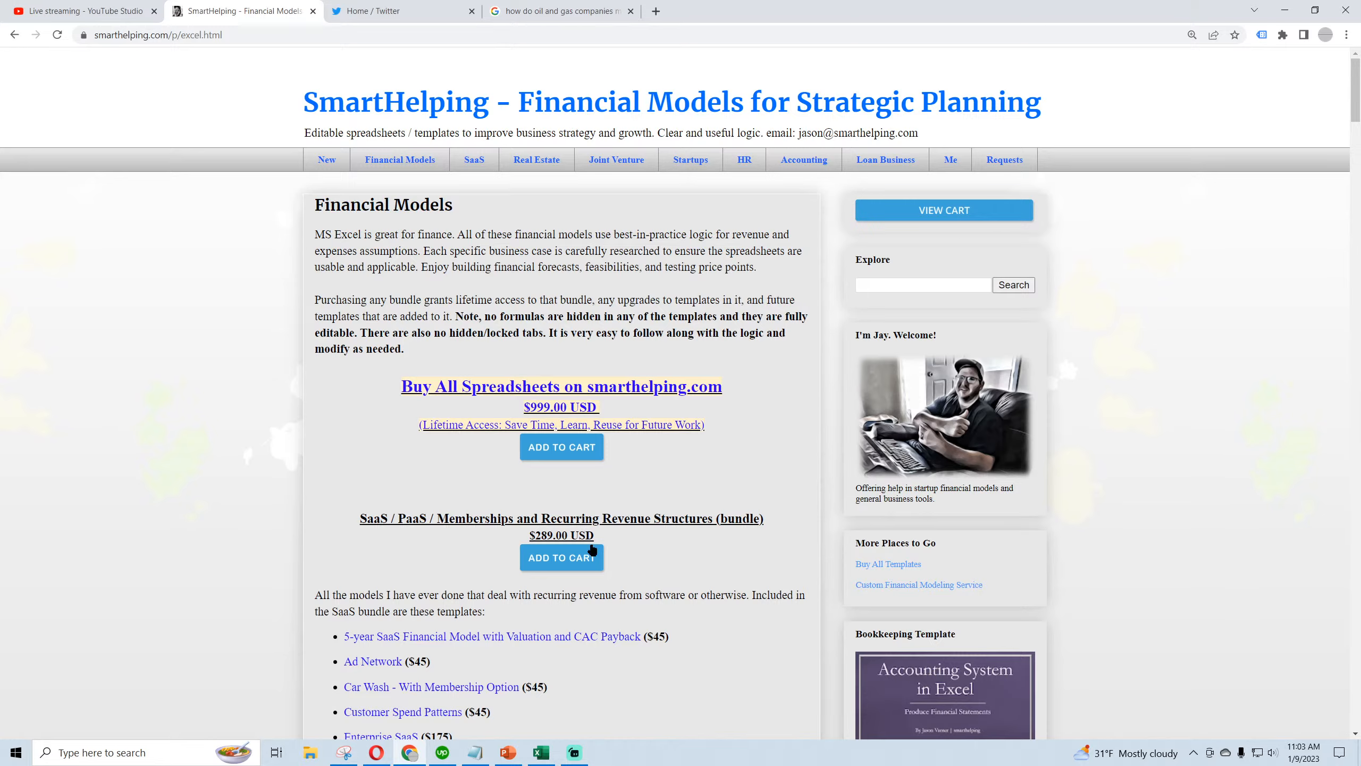
{"action": "left_click", "coordinate": [541, 753]}
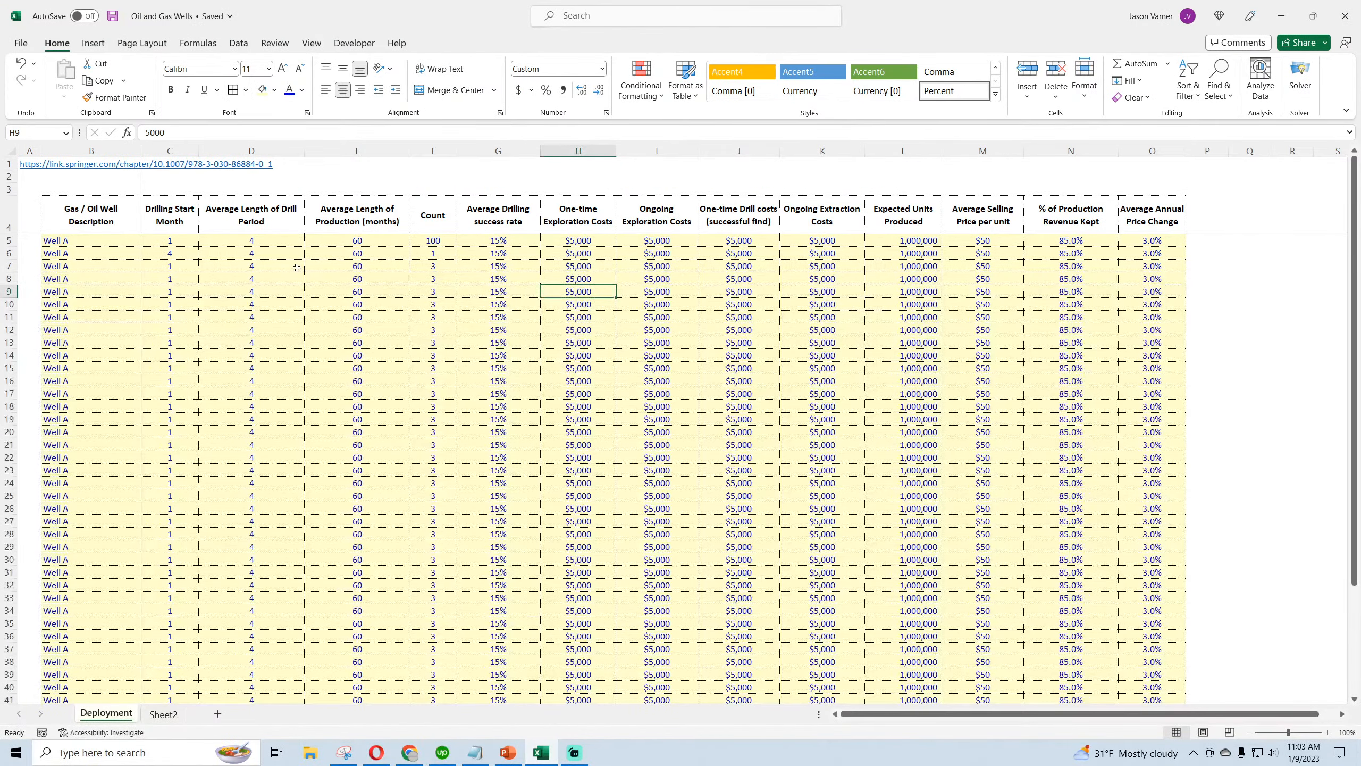